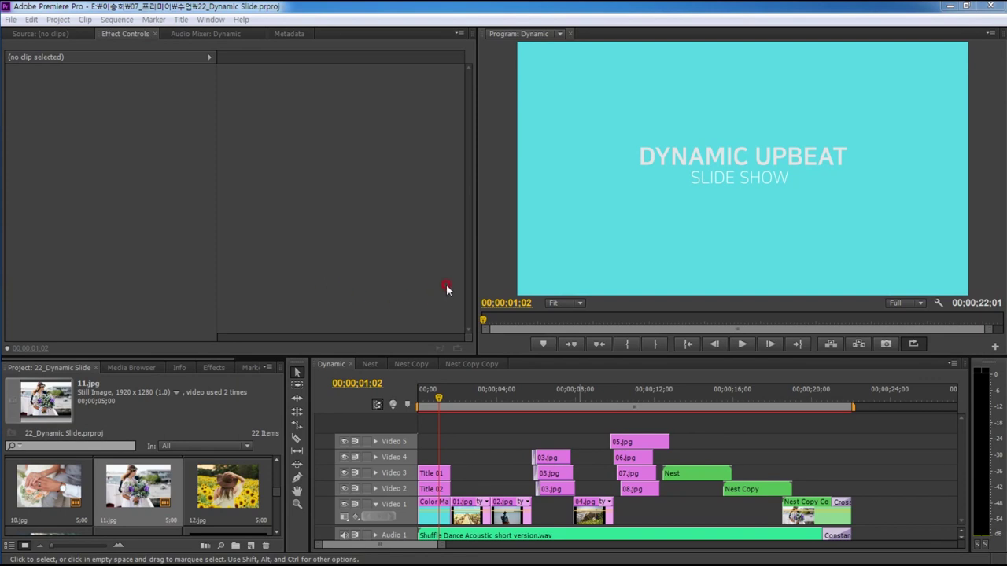
# Maximize the Program monitor to review the teal title slide, then restore the editing layout.
pyautogui.click(497, 260)
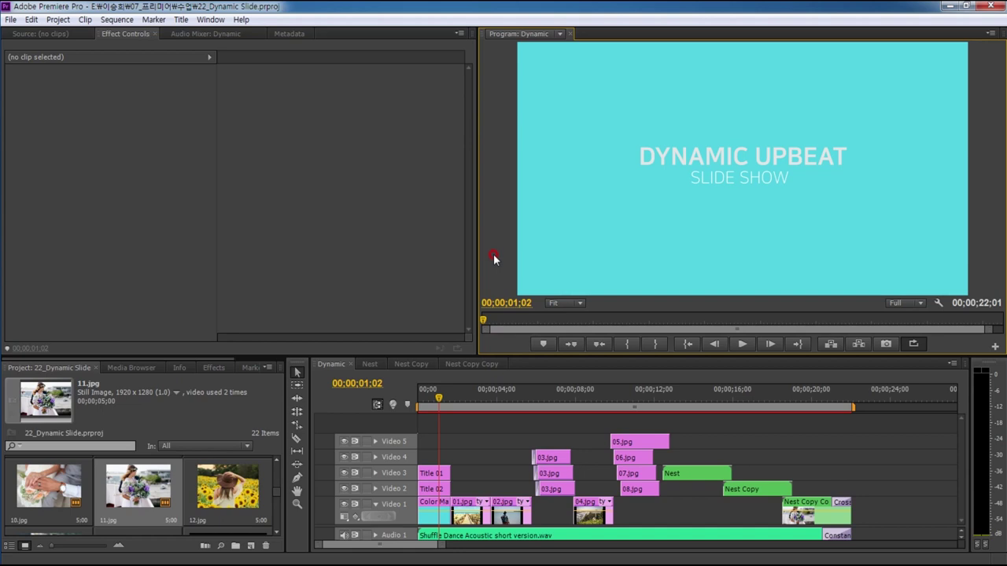
pyautogui.press('`')
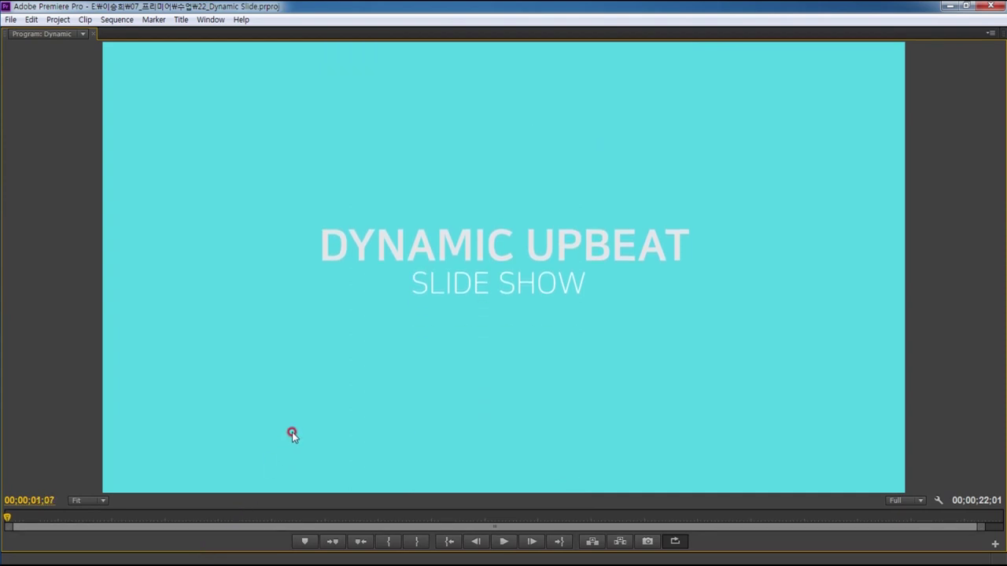
pyautogui.press('`')
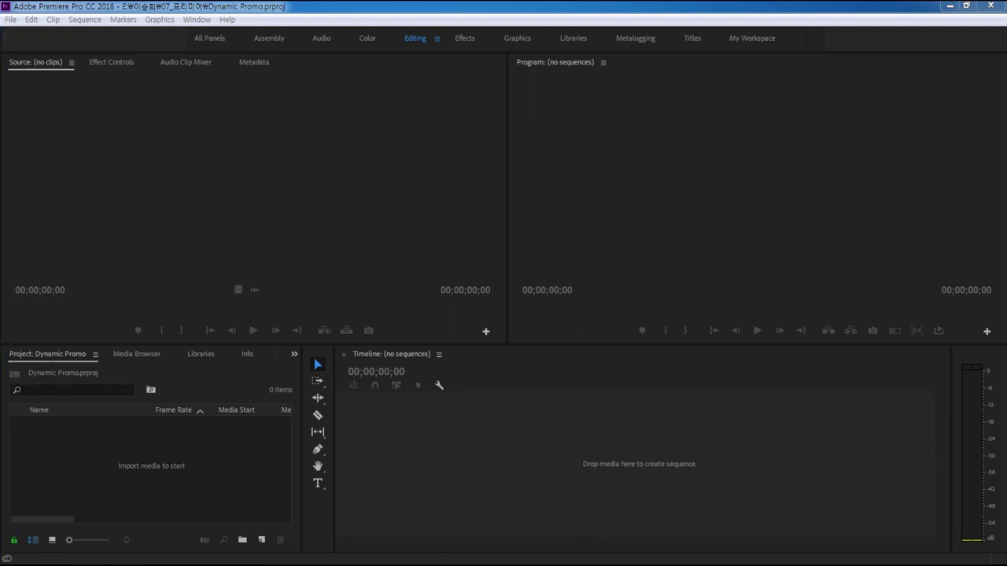
# Import photos 01.jpg through 11.jpg from the images folder into the project.
pyautogui.click(252, 462)
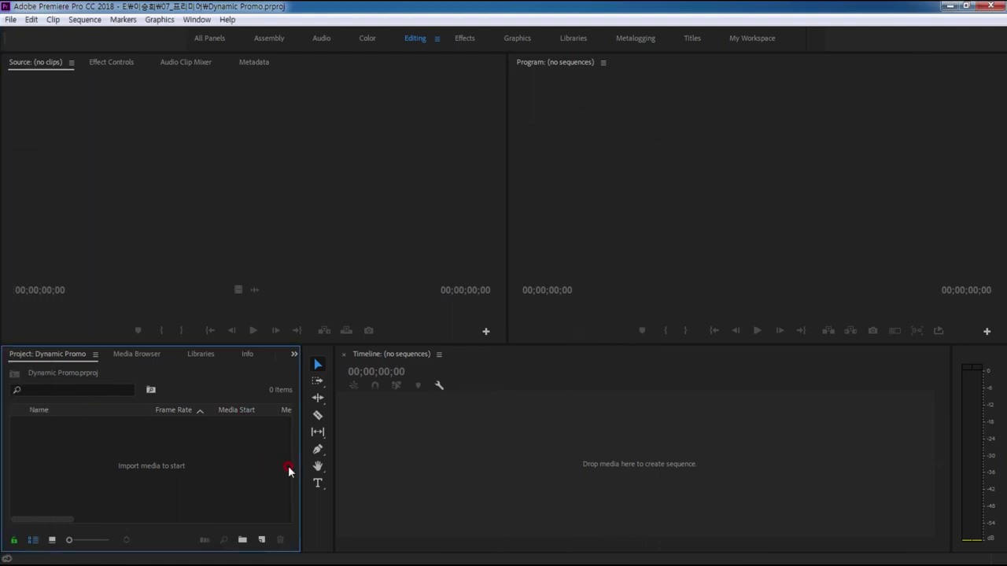
pyautogui.doubleClick(245, 469)
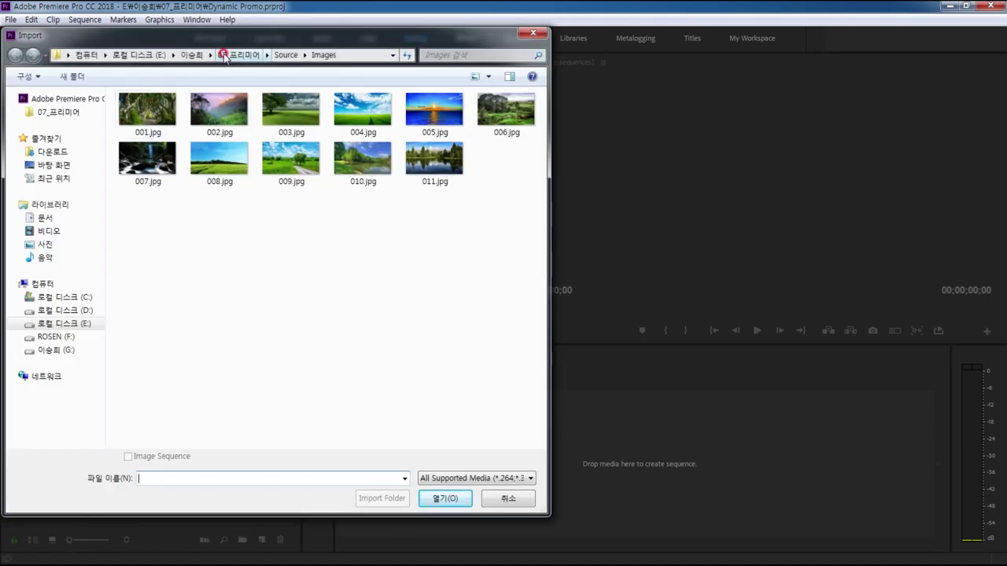
pyautogui.click(238, 55)
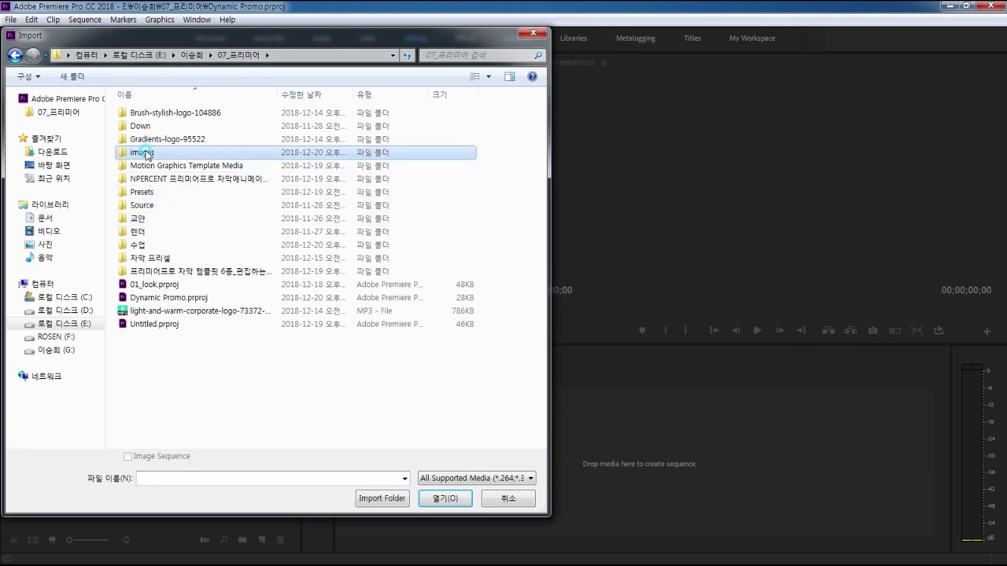
pyautogui.doubleClick(142, 152)
pyautogui.click(147, 130)
pyautogui.keyDown('shift'); pyautogui.click(439, 180); pyautogui.keyUp('shift')
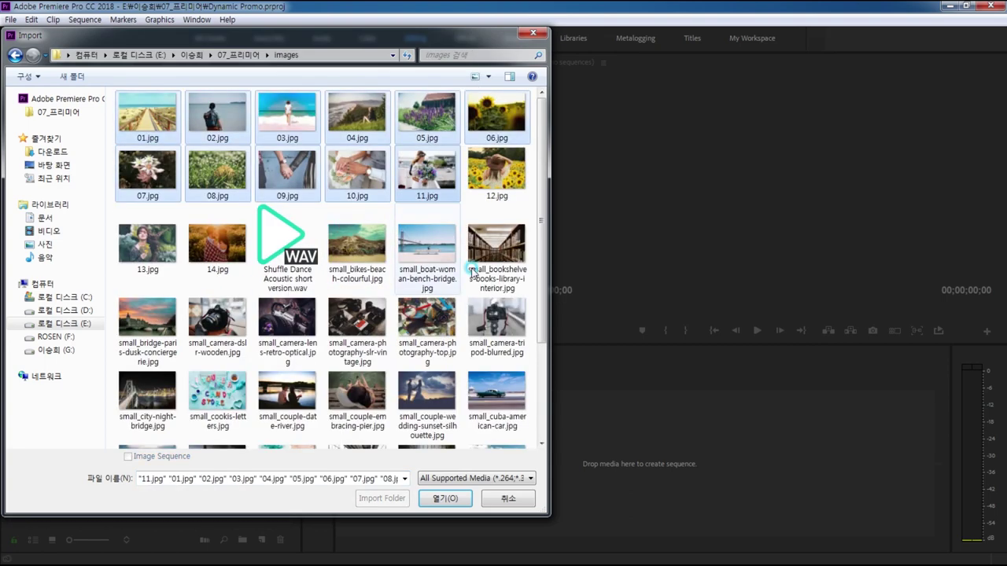
pyautogui.click(450, 499)
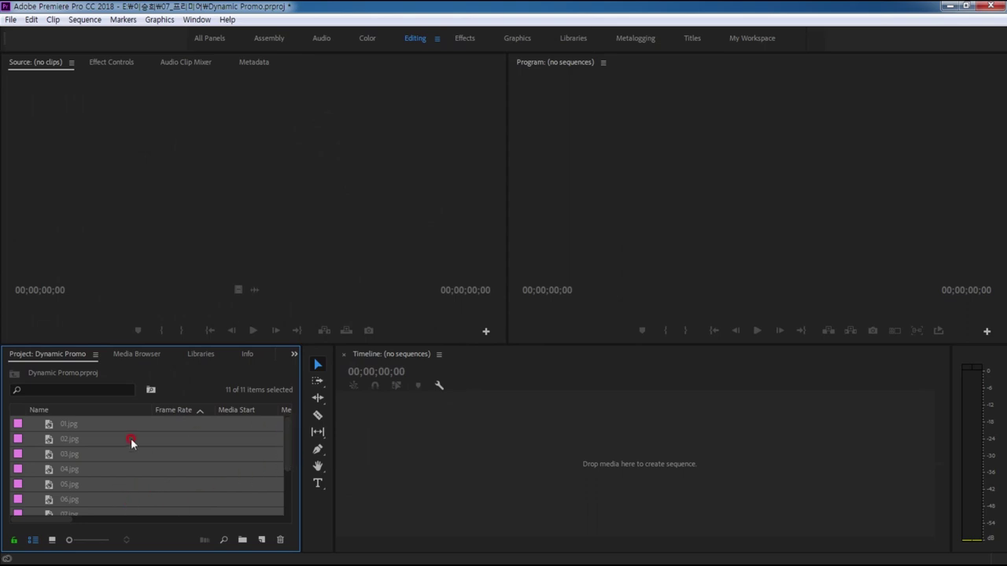
pyautogui.click(49, 424)
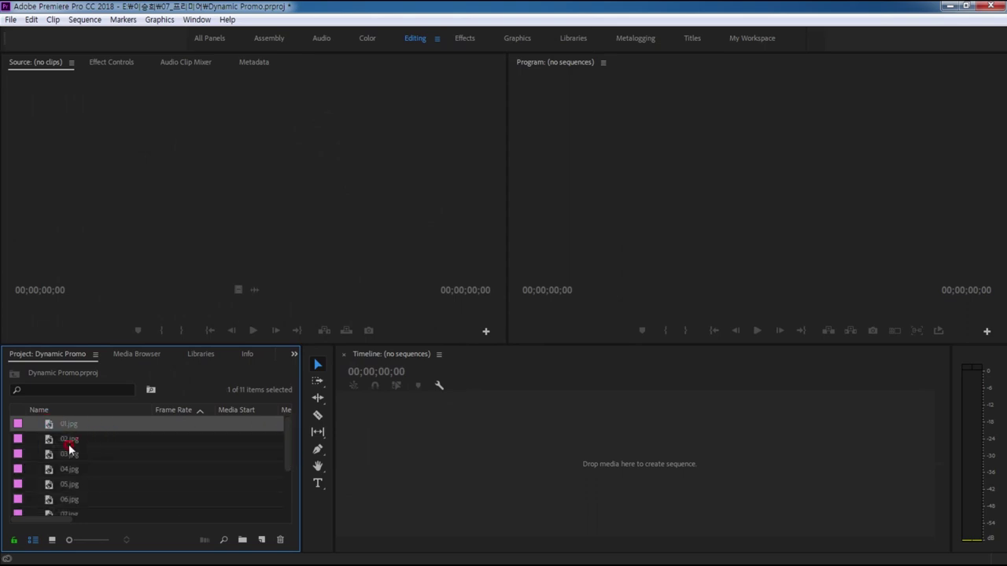
# Start a new sequence using the Canon XF MPEG2 1080p30 preset (1920×1080, 29.97 fps).
pyautogui.click(262, 540)
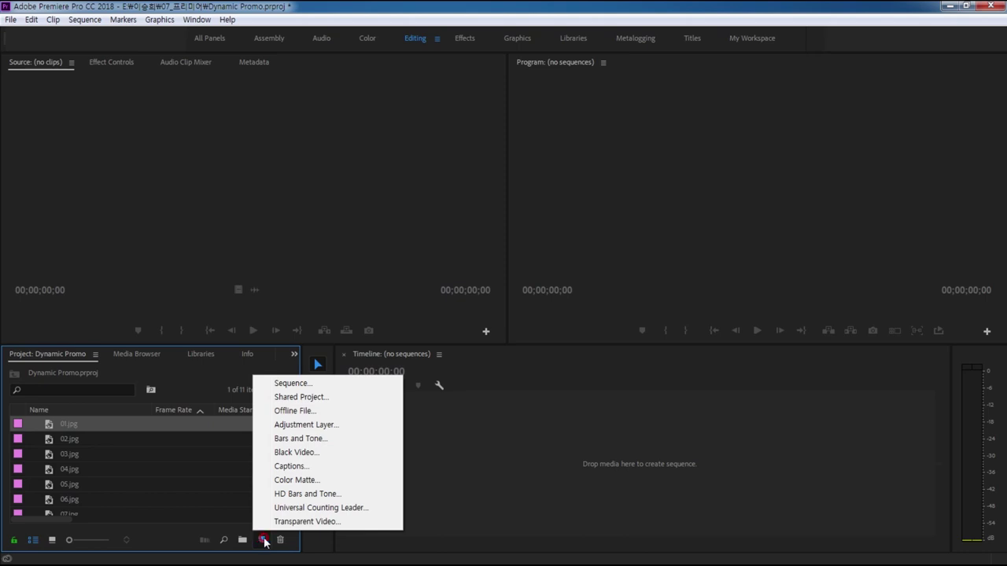
pyautogui.click(289, 383)
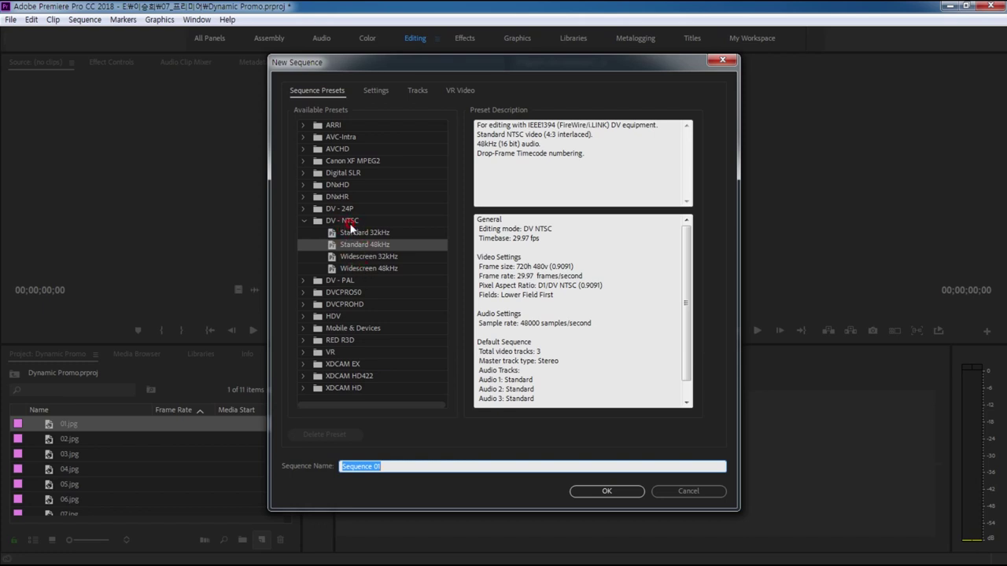
pyautogui.click(321, 317)
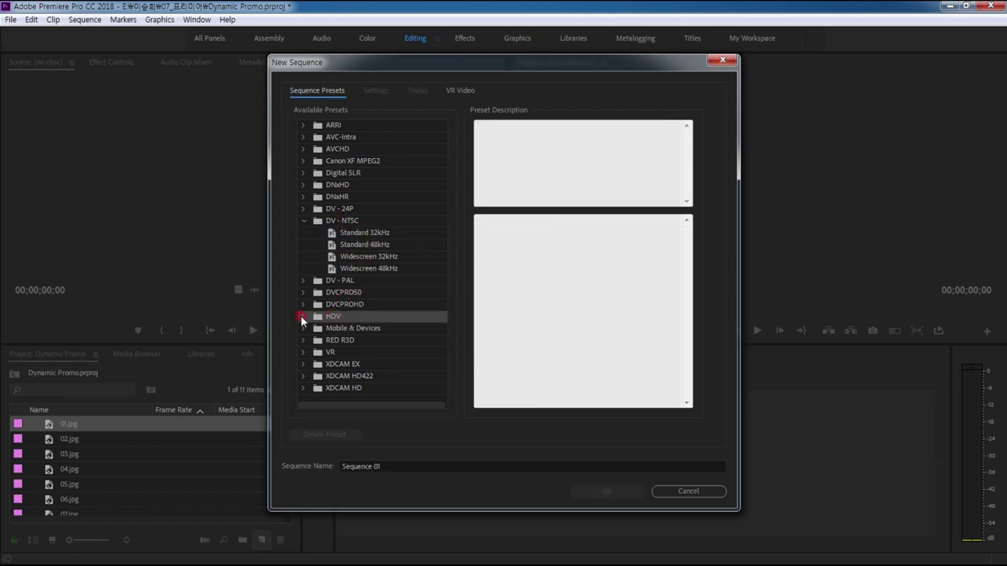
pyautogui.click(301, 317)
pyautogui.scroll(-2, 418, 326)
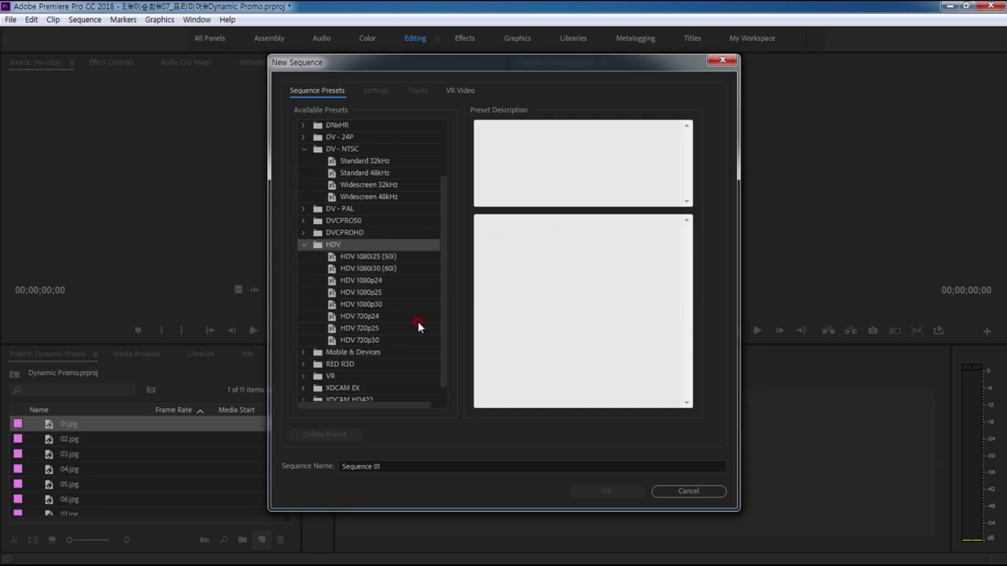
pyautogui.click(364, 305)
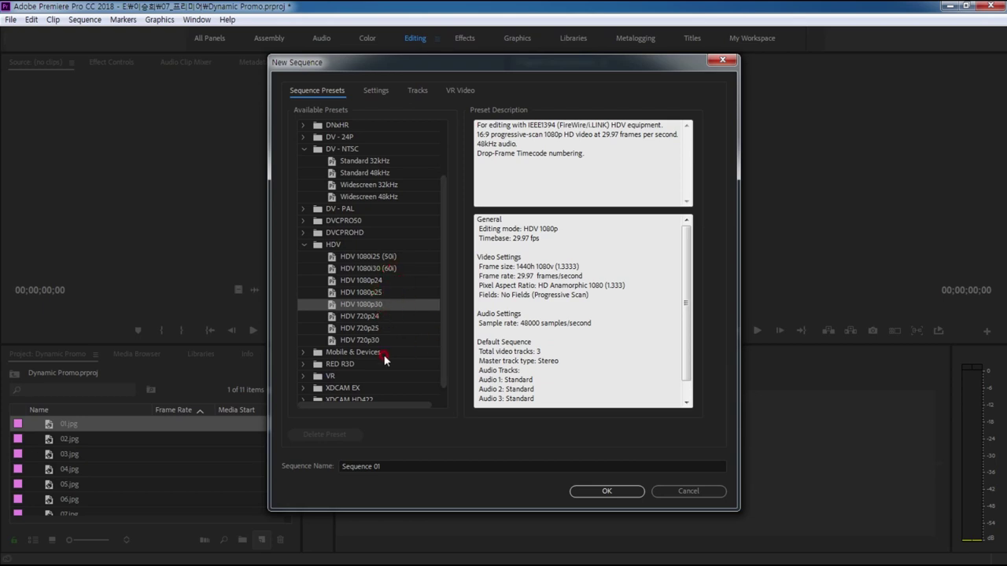
pyautogui.scroll(3, 360, 236)
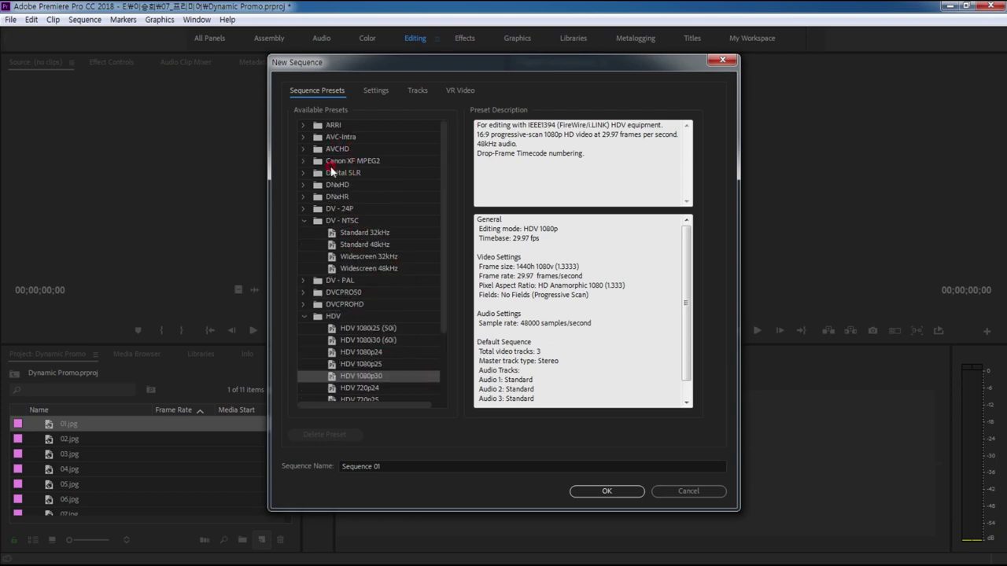
pyautogui.click(329, 161)
pyautogui.click(304, 161)
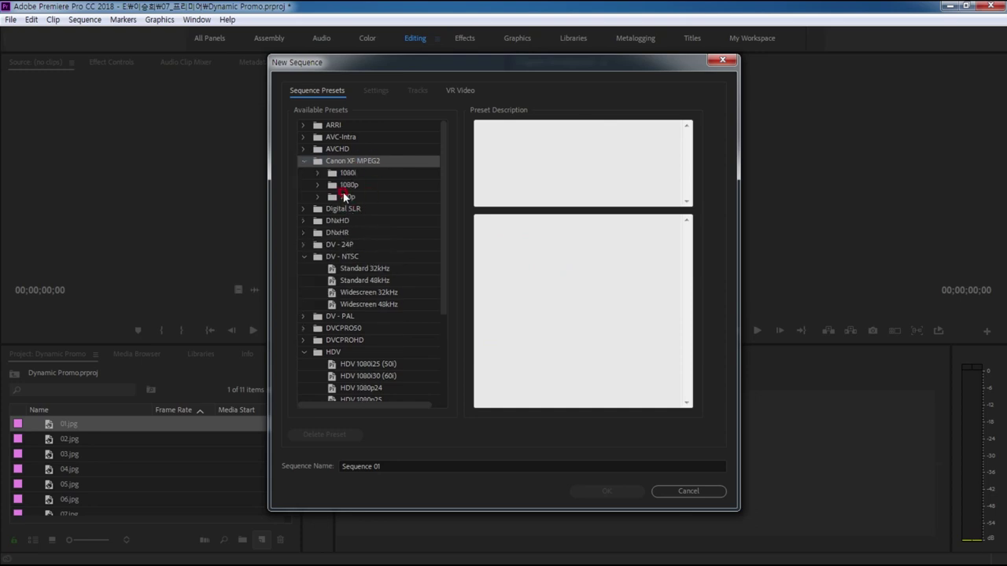
pyautogui.click(347, 185)
pyautogui.click(318, 184)
pyautogui.click(371, 233)
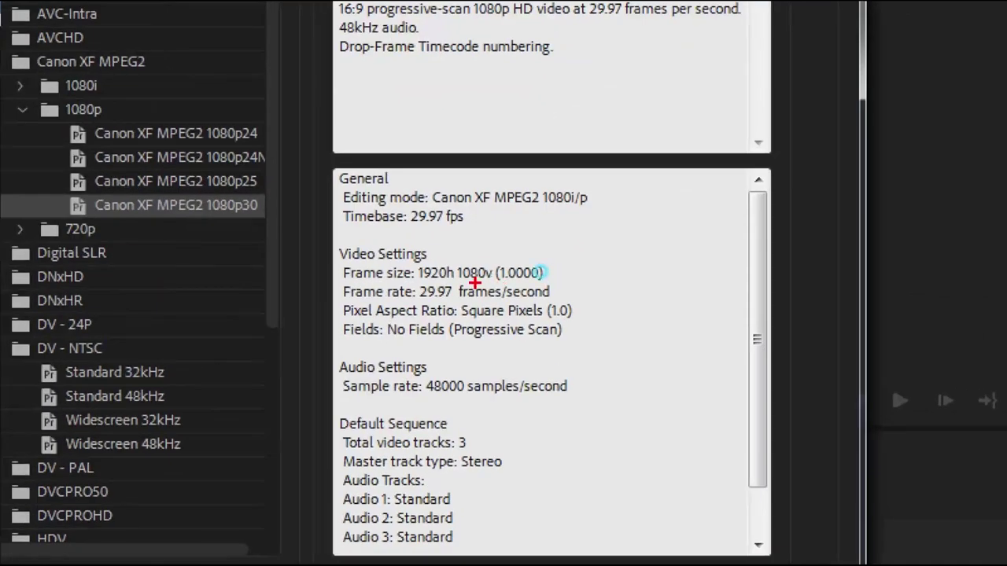
# Name the sequence 'Dynamic' and create it.
pyautogui.moveTo(515, 269); pyautogui.dragTo(556, 266)
pyautogui.moveTo(409, 300); pyautogui.dragTo(459, 299)
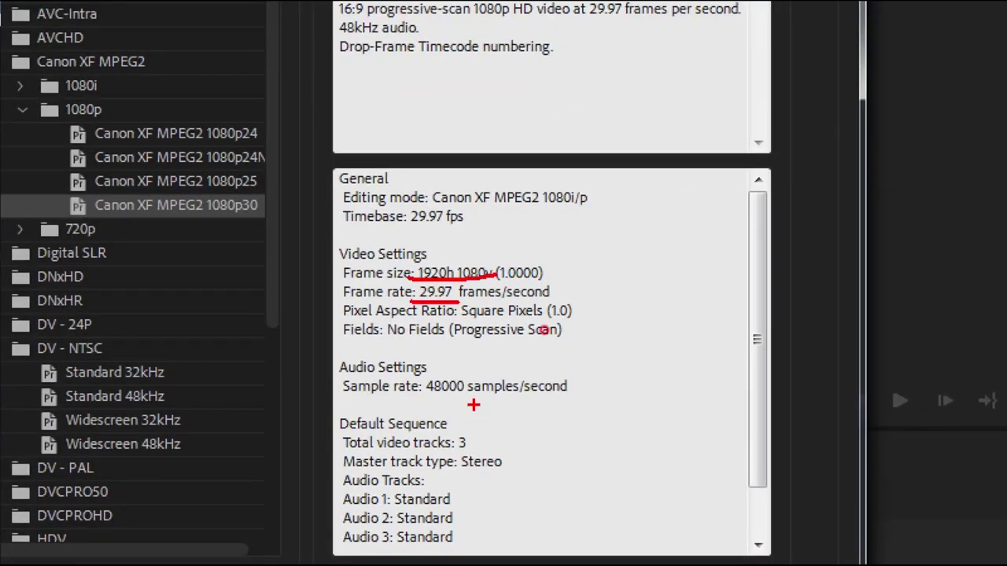
pyautogui.moveTo(414, 396); pyautogui.dragTo(498, 396)
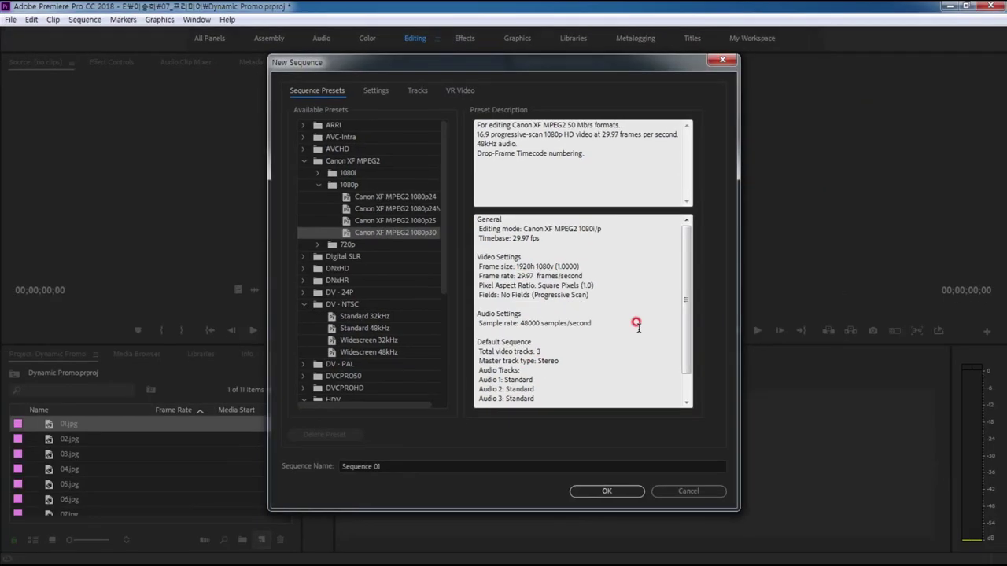
pyautogui.click(395, 464)
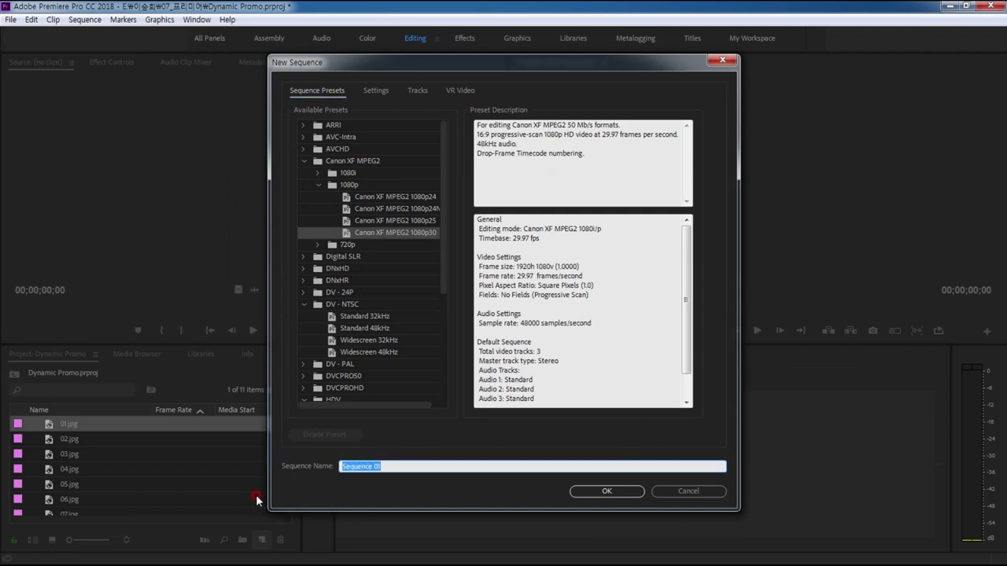
pyautogui.write('Dynamic')
pyautogui.click(603, 494)
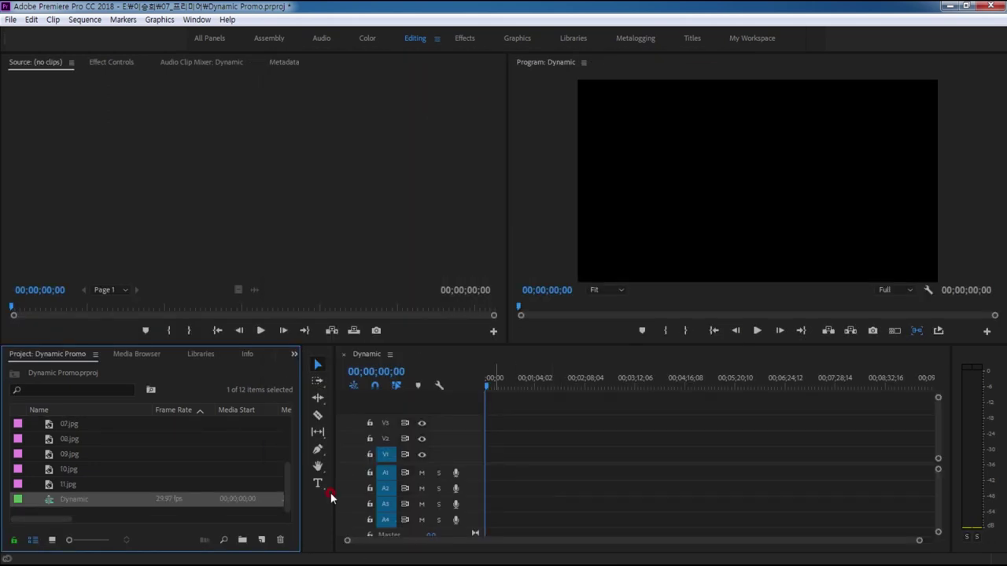
# Add a new text title to the Dynamic timeline and centre it horizontally in the frame.
pyautogui.moveTo(288, 456); pyautogui.dragTo(294, 415)
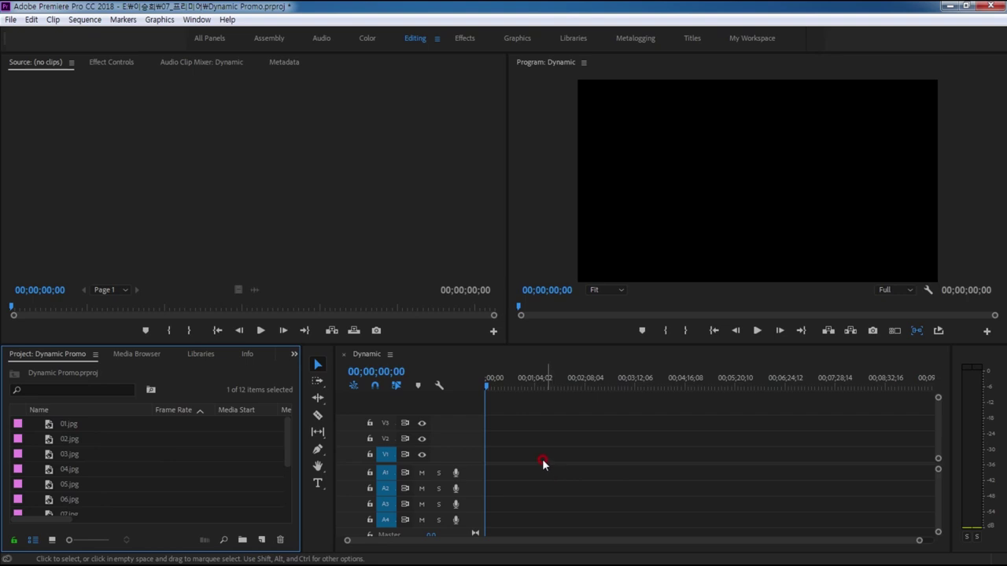
pyautogui.click(489, 391)
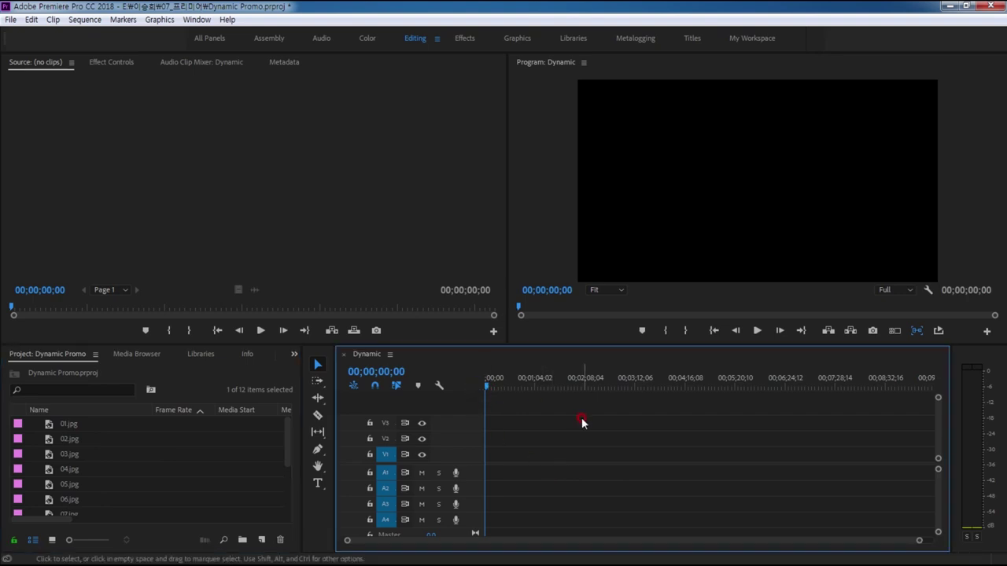
pyautogui.hotkey('ctrl', 't')
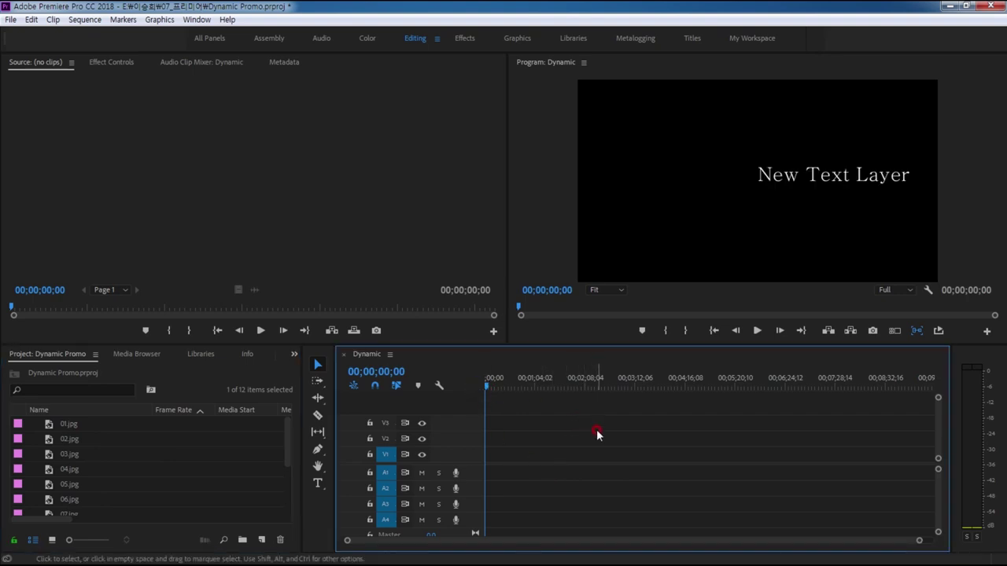
pyautogui.click(781, 180)
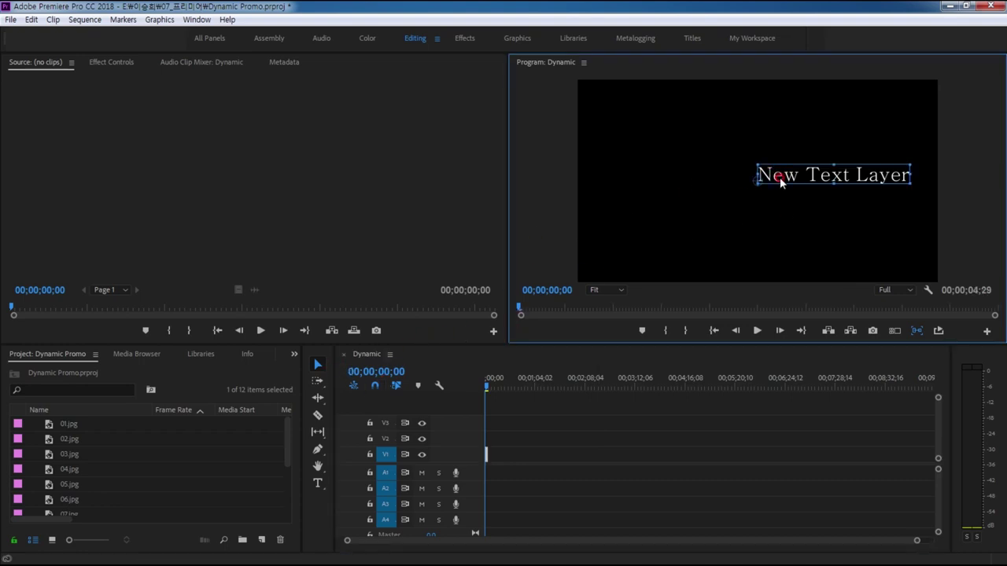
pyautogui.moveTo(779, 180); pyautogui.dragTo(702, 179)
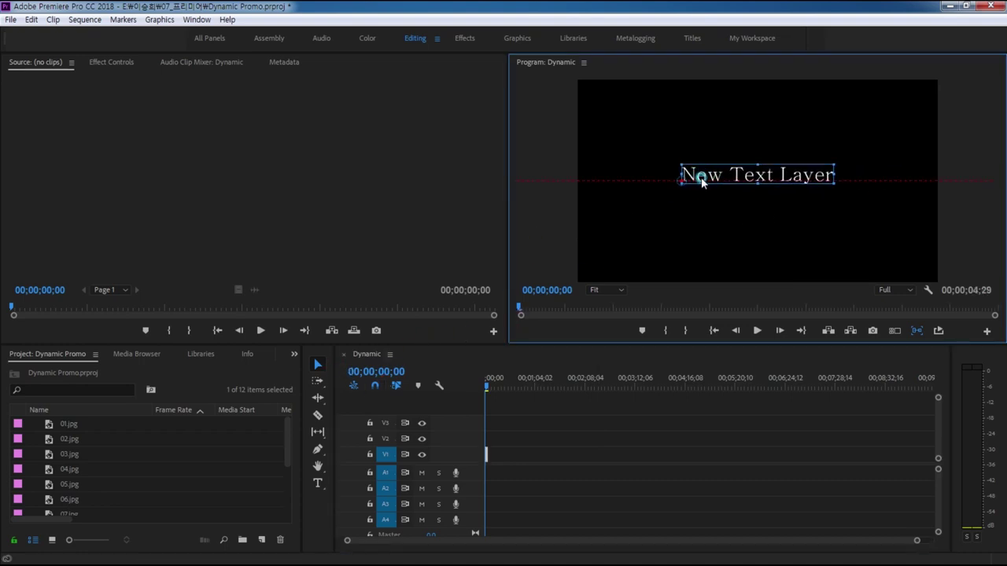
# Replace the title text with 'DYNAMIC UPBEAT', correcting the typo.
pyautogui.doubleClick(718, 180)
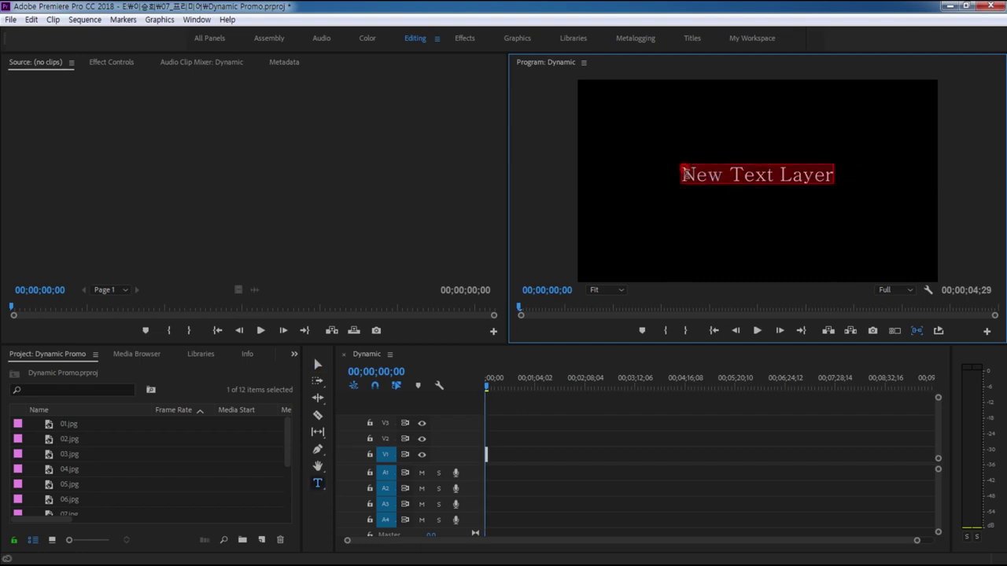
pyautogui.write('DA')
pyautogui.press('BackSpace')
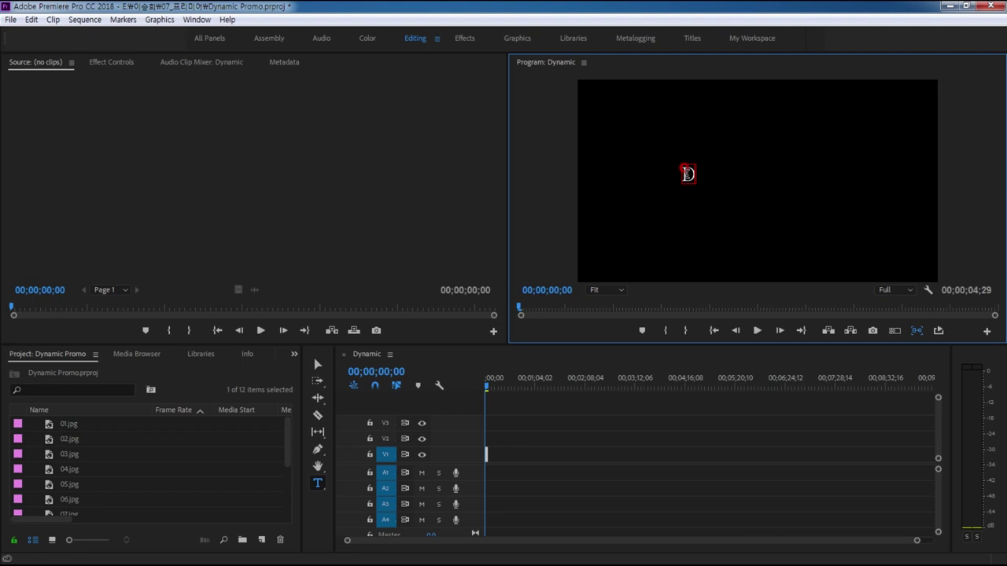
pyautogui.write('YNAMIC U')
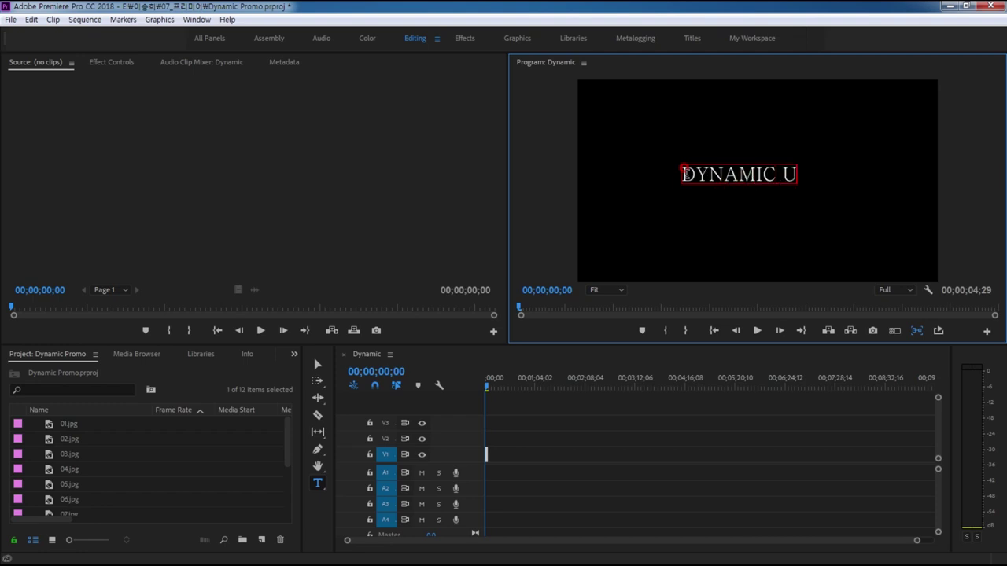
pyautogui.write('PBEAT')
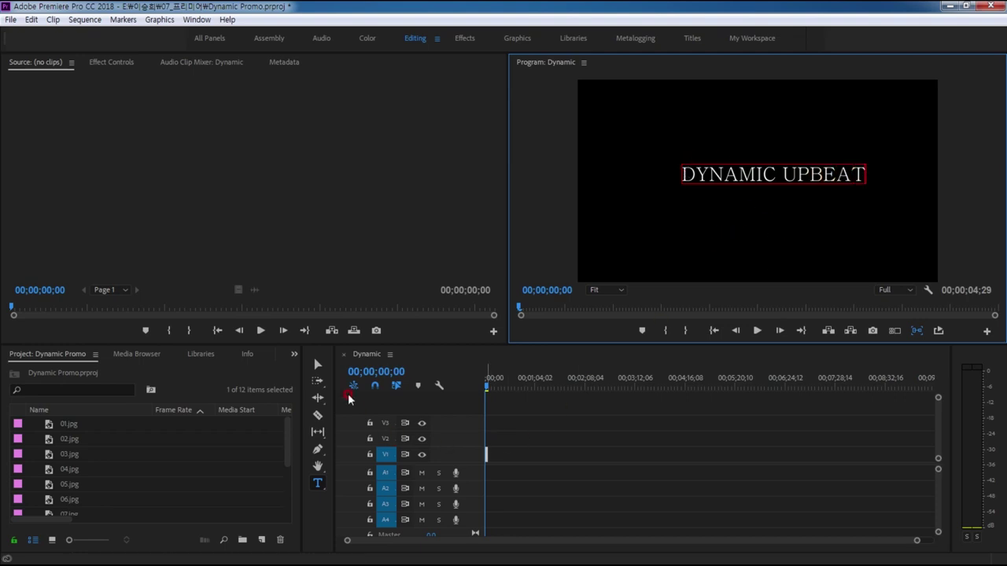
pyautogui.click(317, 365)
# Set the title's font to NanumSquareRound ExtraBold and zoom the timeline to fit.
pyautogui.click(108, 67)
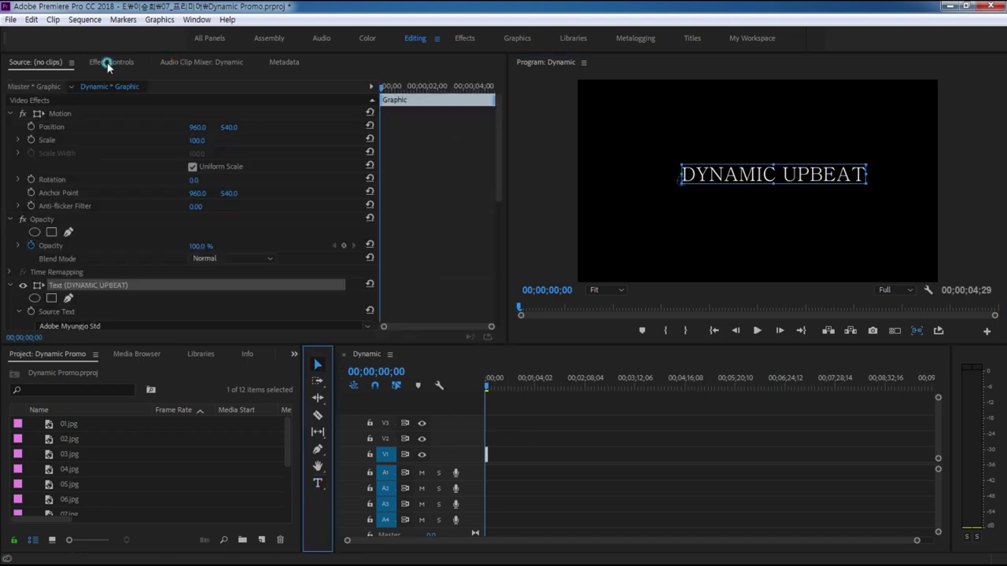
pyautogui.moveTo(499, 197); pyautogui.dragTo(505, 250)
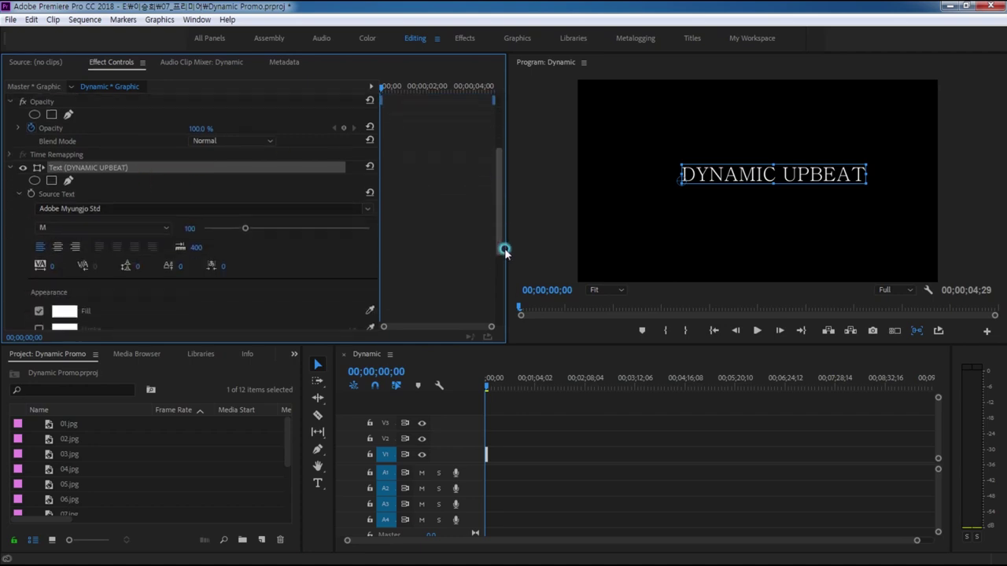
pyautogui.click(118, 206)
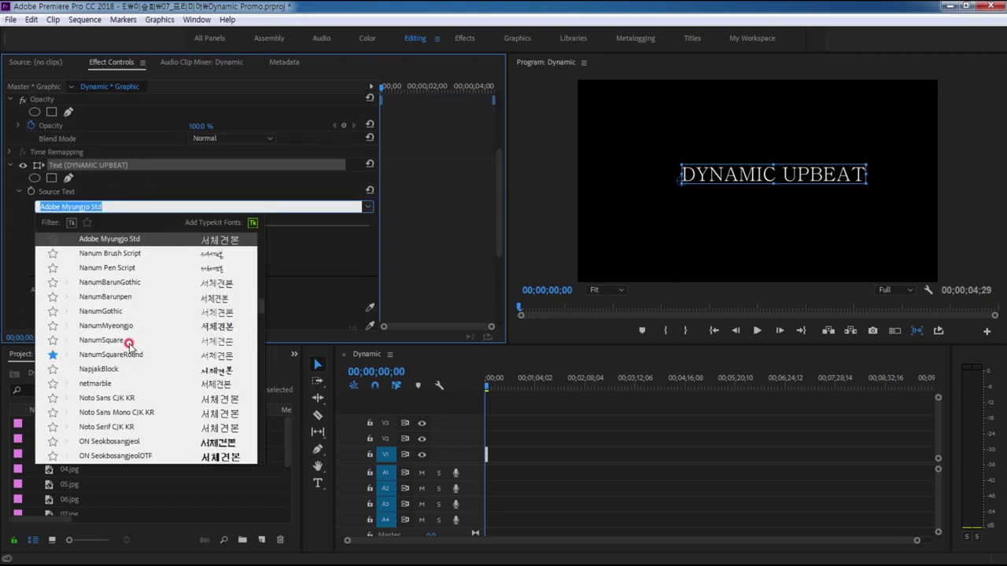
pyautogui.click(107, 355)
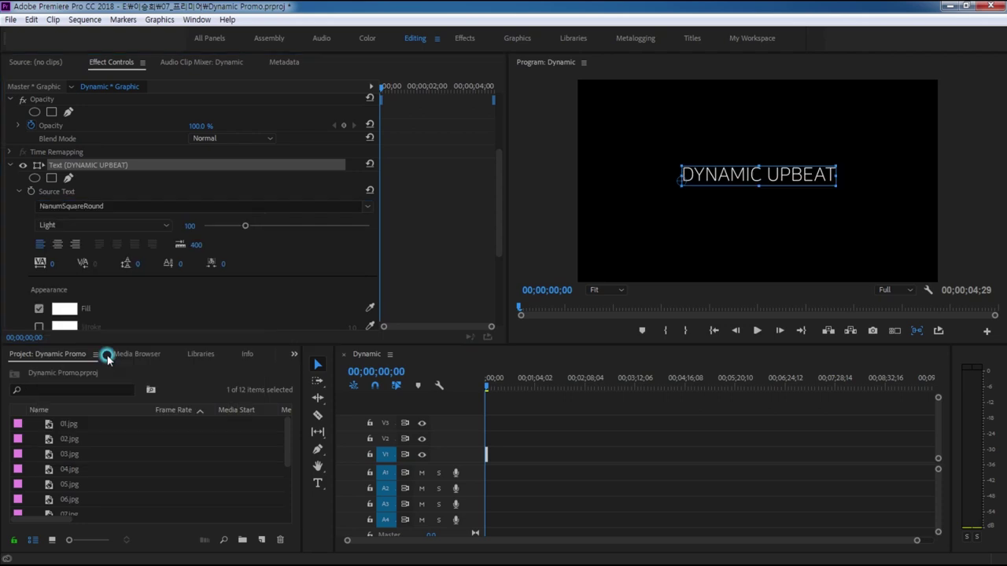
pyautogui.click(86, 224)
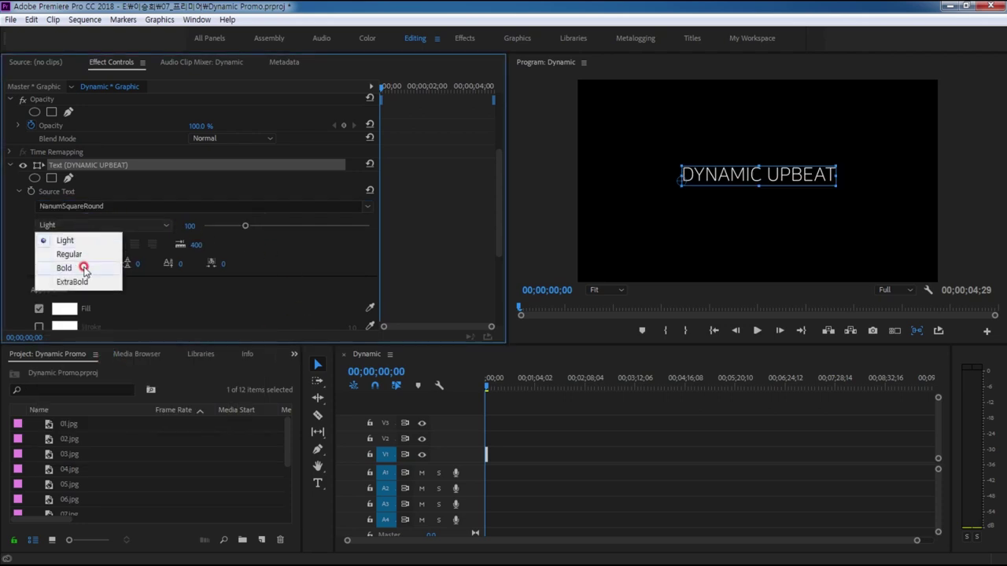
pyautogui.click(73, 282)
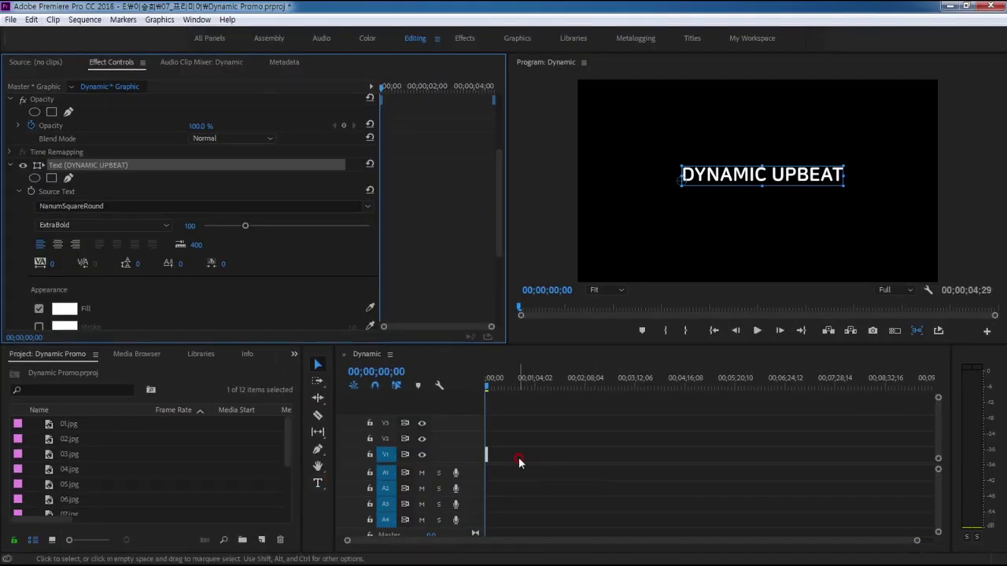
pyautogui.click(519, 461)
pyautogui.press('\\')
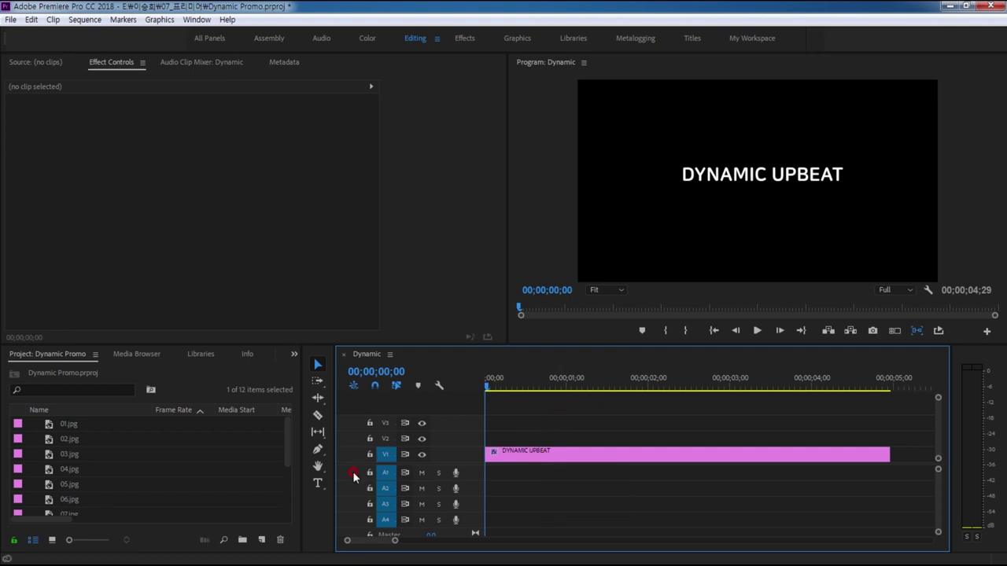
# Type 'SLIDE SHOW' in a new text box below the main title.
pyautogui.click(317, 483)
pyautogui.click(724, 197)
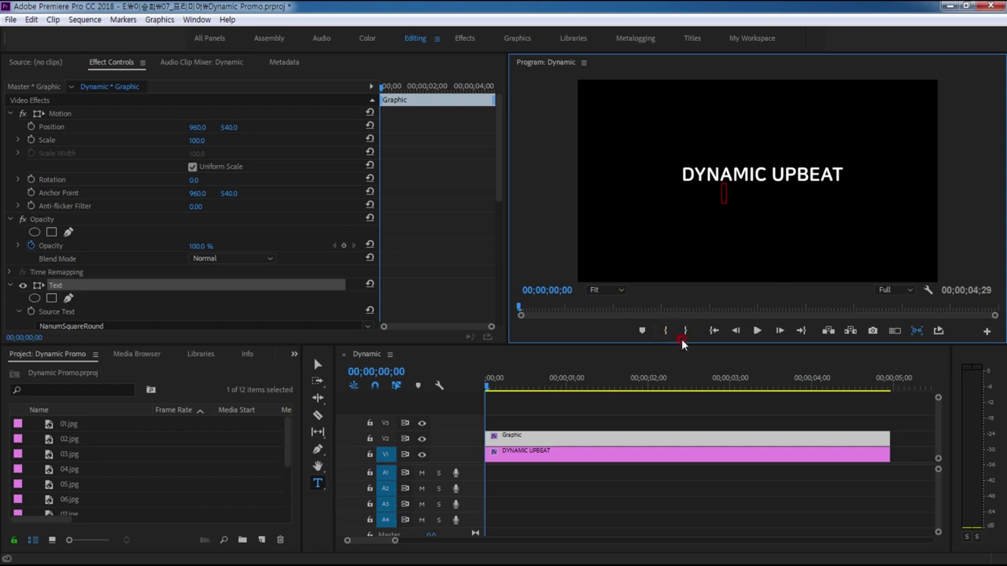
pyautogui.write('SLIDE')
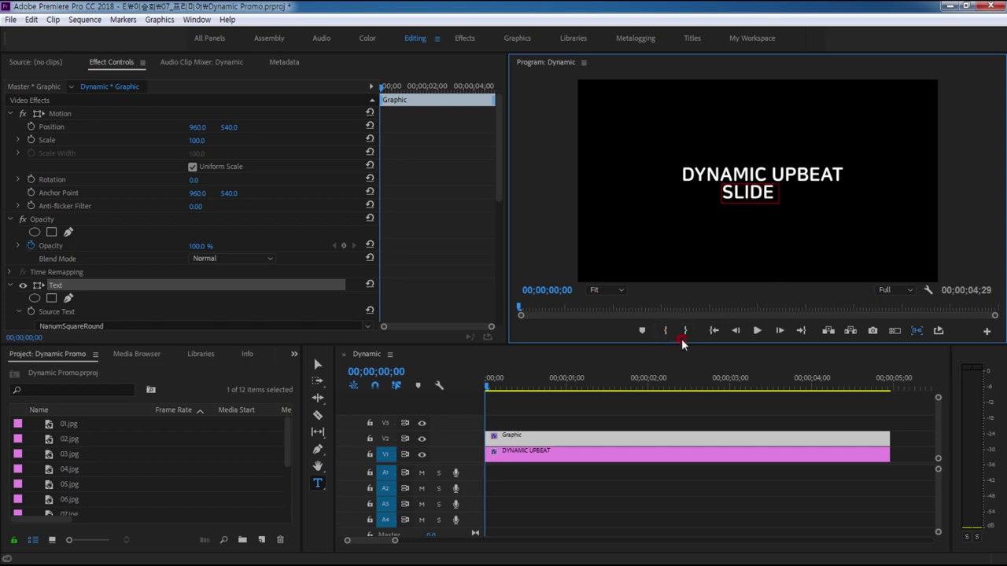
pyautogui.write(' SHOW')
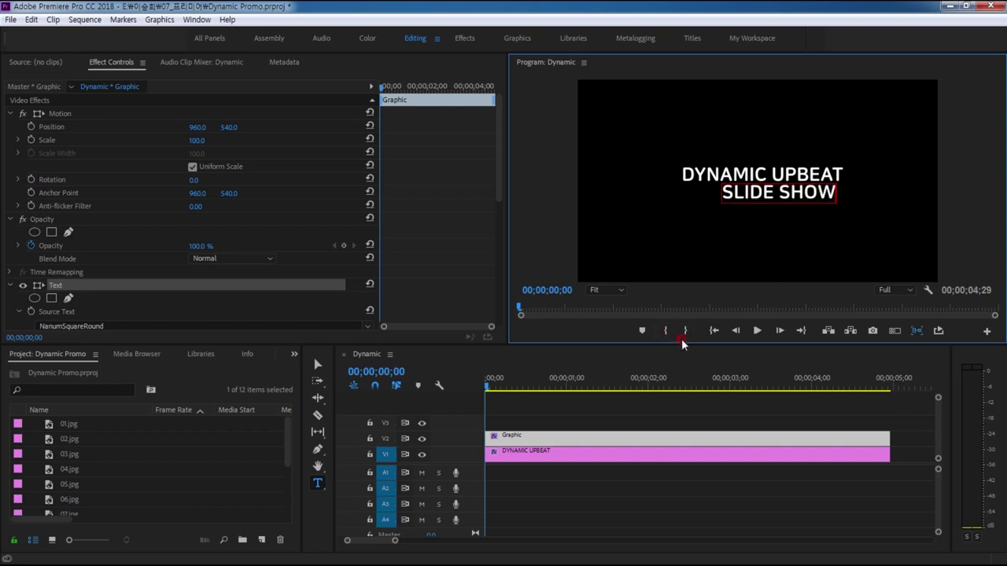
pyautogui.click(317, 365)
pyautogui.moveTo(764, 201); pyautogui.dragTo(752, 203)
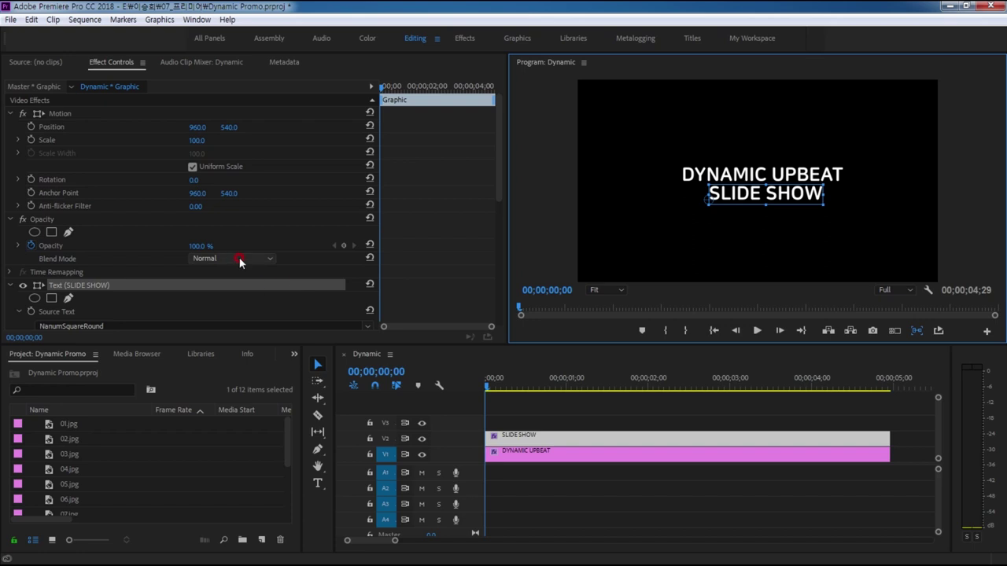
# Style SLIDE SHOW in netmarble Light at size 78 and centre it under the title.
pyautogui.moveTo(499, 191); pyautogui.dragTo(498, 218)
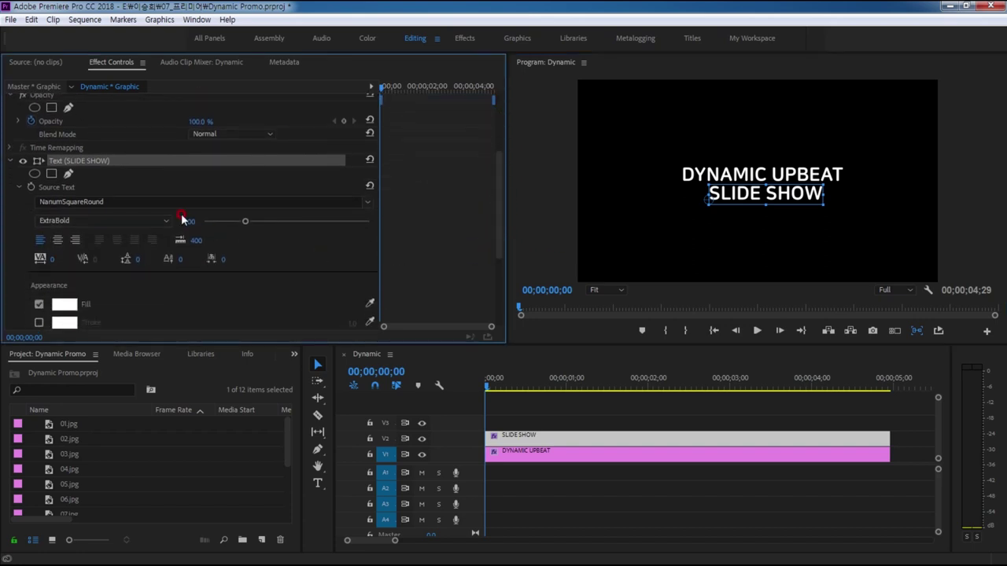
pyautogui.click(167, 197)
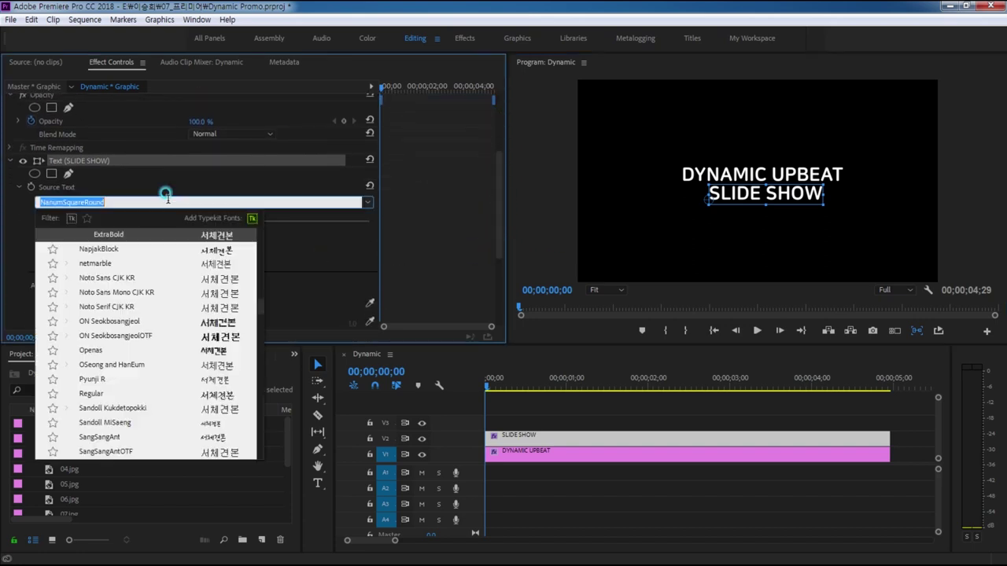
pyautogui.click(107, 265)
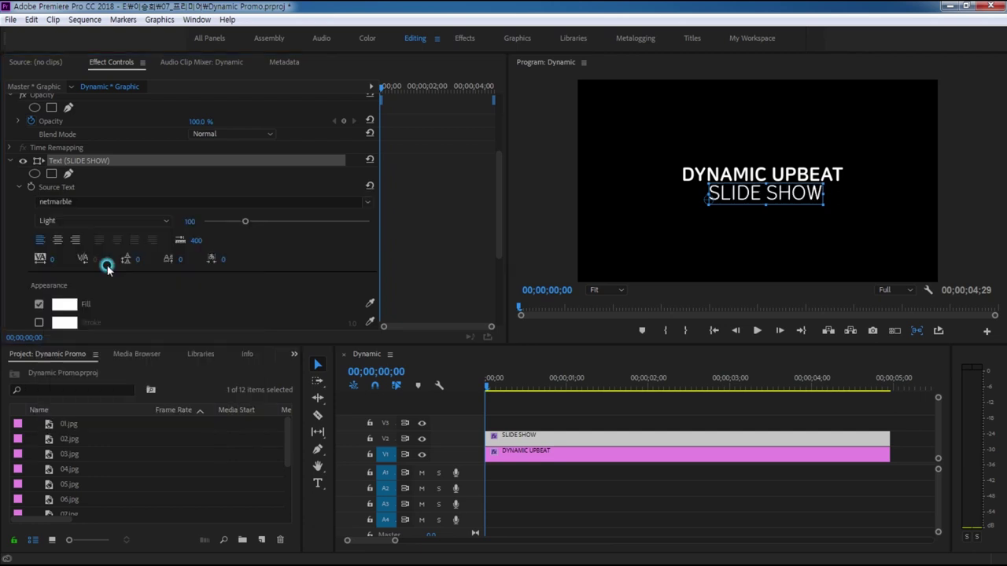
pyautogui.click(70, 220)
pyautogui.click(67, 235)
pyautogui.moveTo(245, 221); pyautogui.dragTo(236, 222)
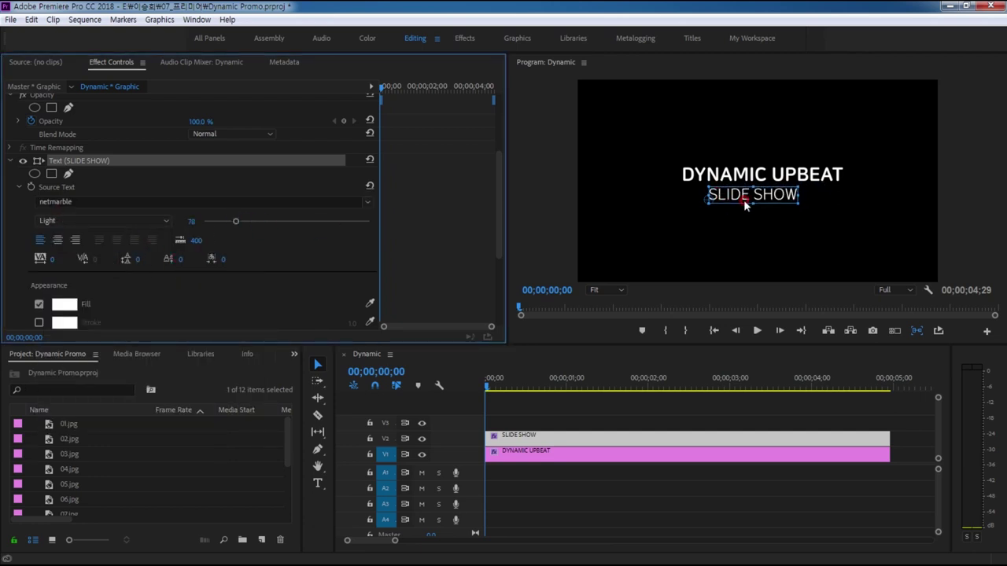
pyautogui.moveTo(782, 202); pyautogui.dragTo(775, 203)
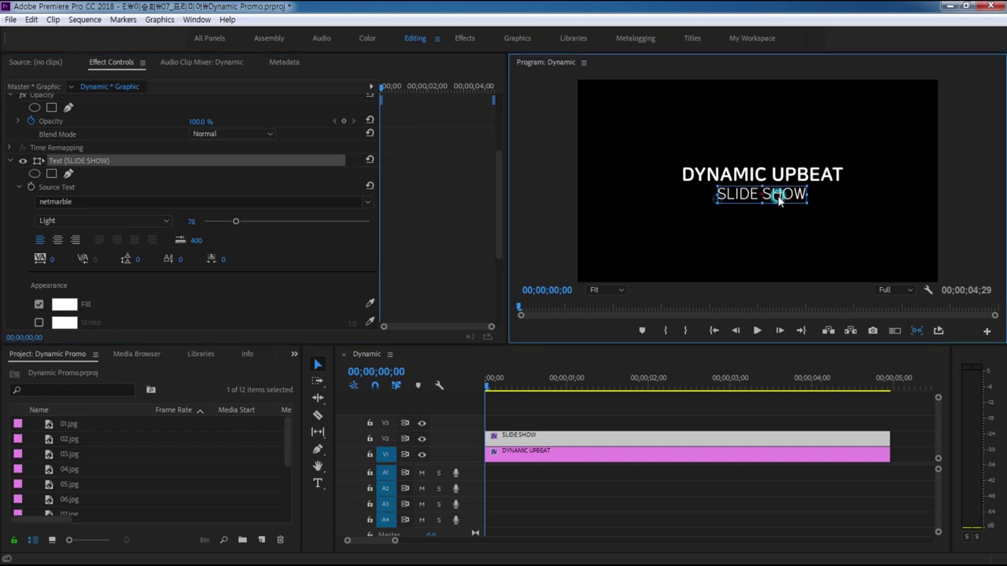
pyautogui.moveTo(775, 203); pyautogui.dragTo(775, 202)
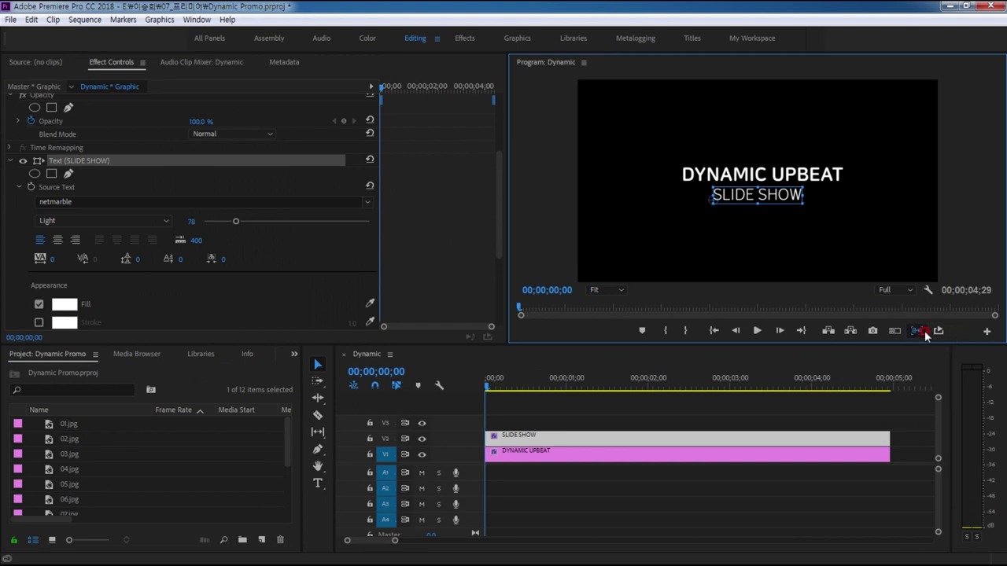
# Add Snap Graphics to the Program monitor's button bar and turn it on.
pyautogui.click(986, 333)
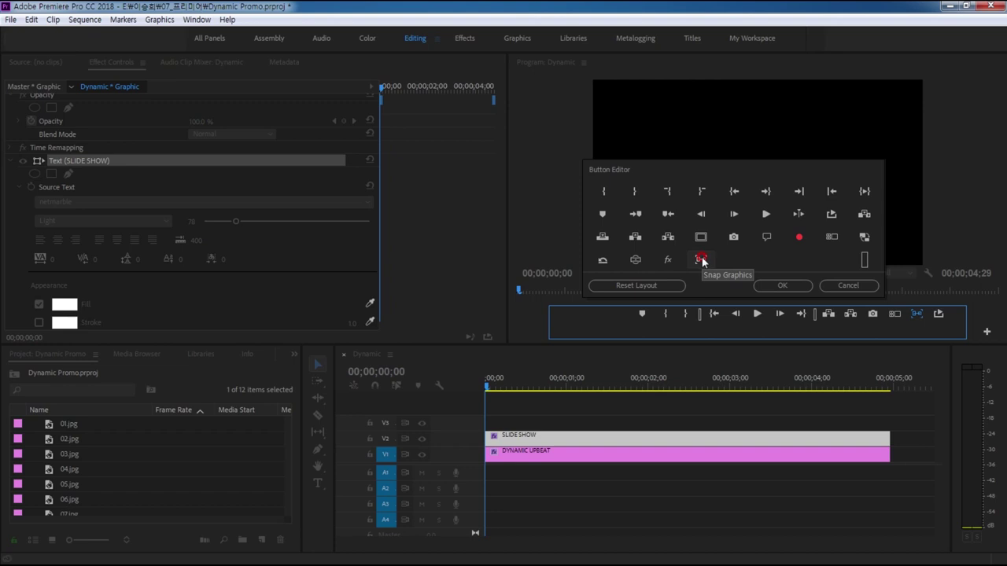
pyautogui.moveTo(701, 259); pyautogui.dragTo(925, 321)
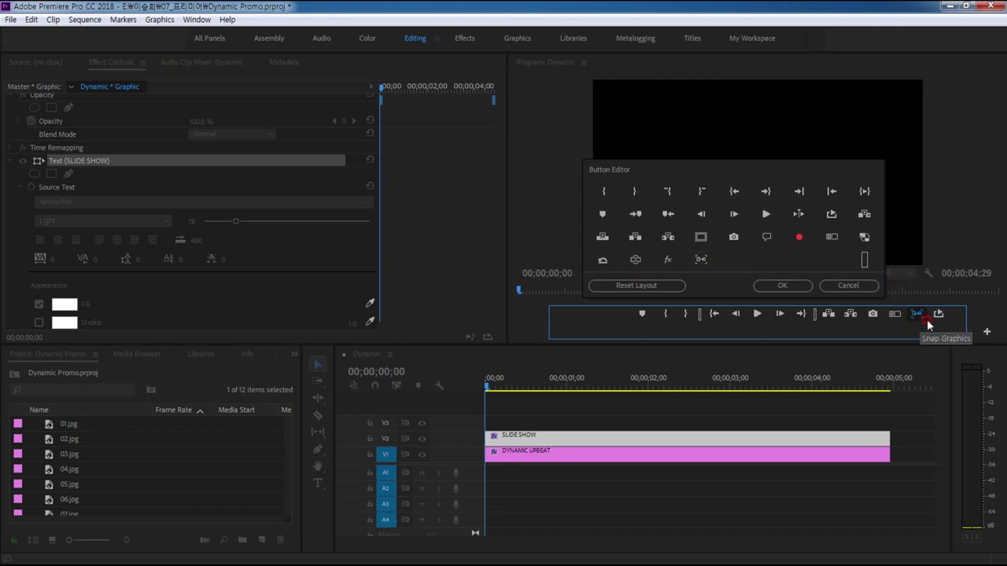
pyautogui.click(786, 285)
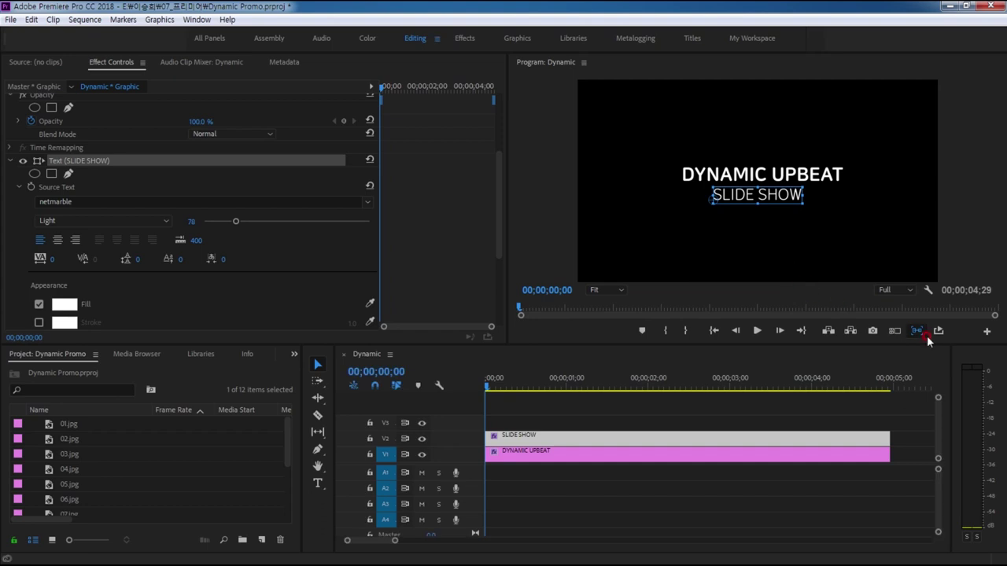
pyautogui.click(918, 331)
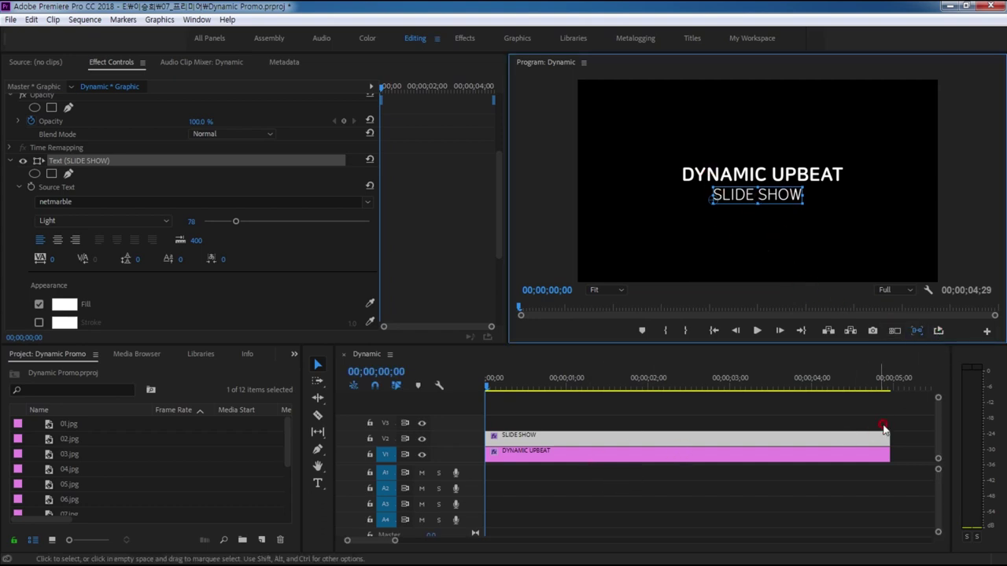
pyautogui.moveTo(905, 423); pyautogui.dragTo(809, 472)
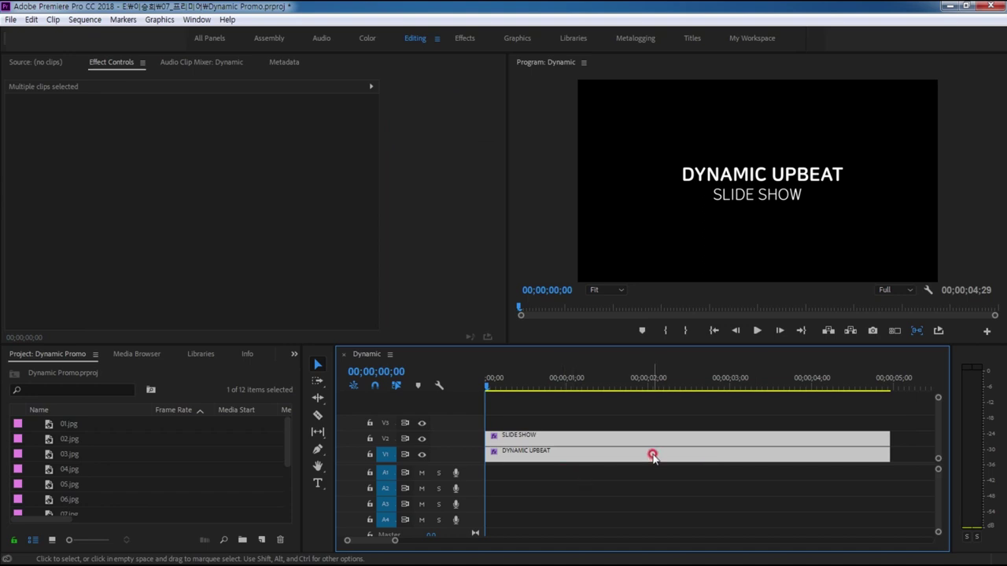
# Set both title clips' duration to 2 seconds in Clip Speed / Duration.
pyautogui.moveTo(652, 456); pyautogui.dragTo(223, 380)
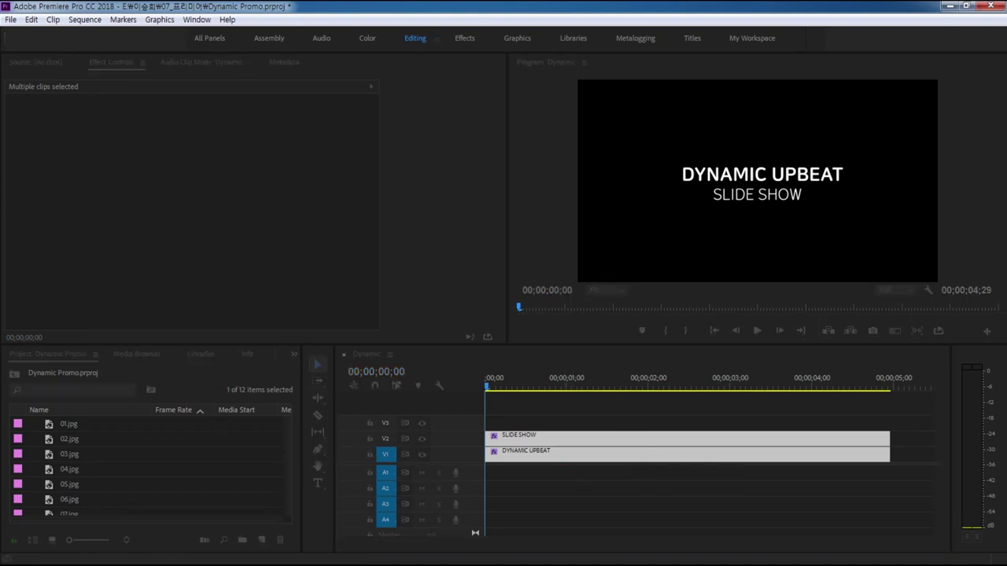
pyautogui.hotkey('ctrl', 'r')
pyautogui.click(755, 251)
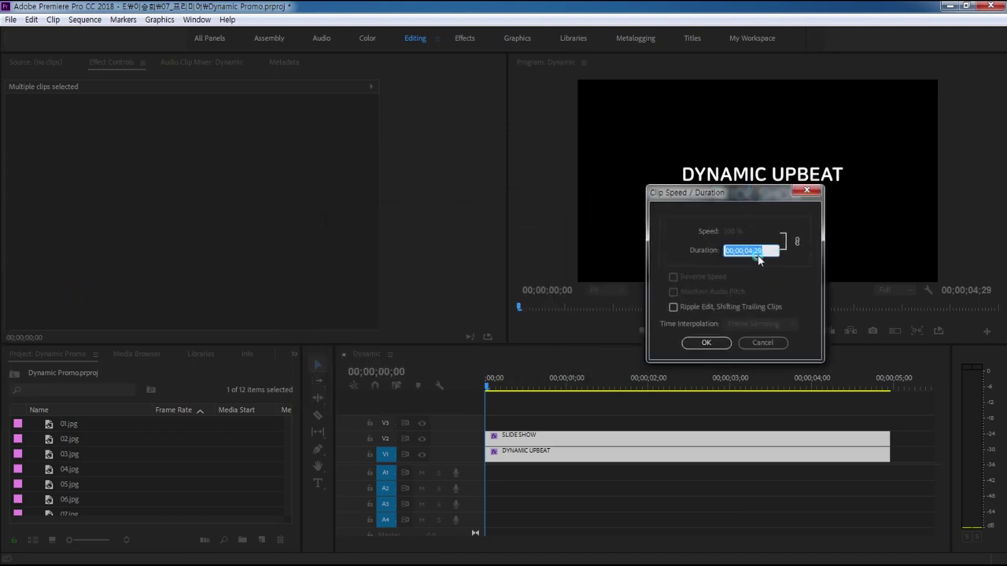
pyautogui.write('200')
pyautogui.press('Return')
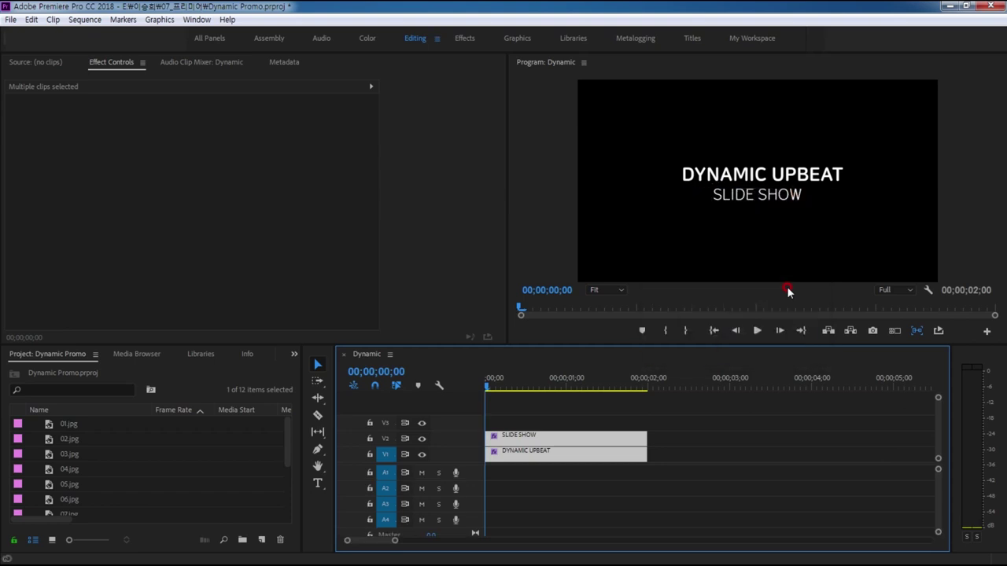
pyautogui.click(525, 487)
pyautogui.click(512, 454)
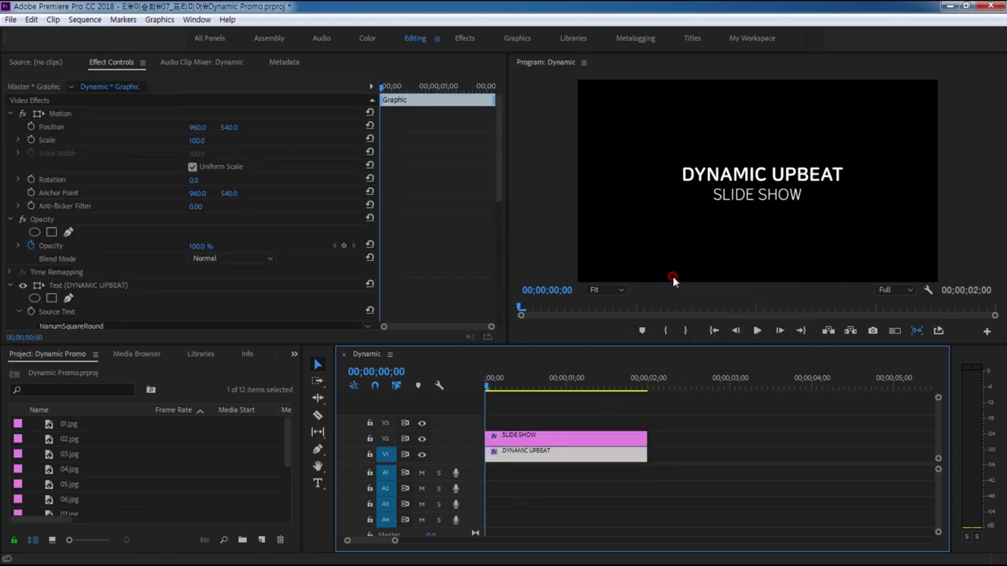
# Keyframe the DYNAMIC UPBEAT Position at 1;10 and start it at Y -540 at 0;00.
pyautogui.moveTo(488, 386); pyautogui.dragTo(596, 390)
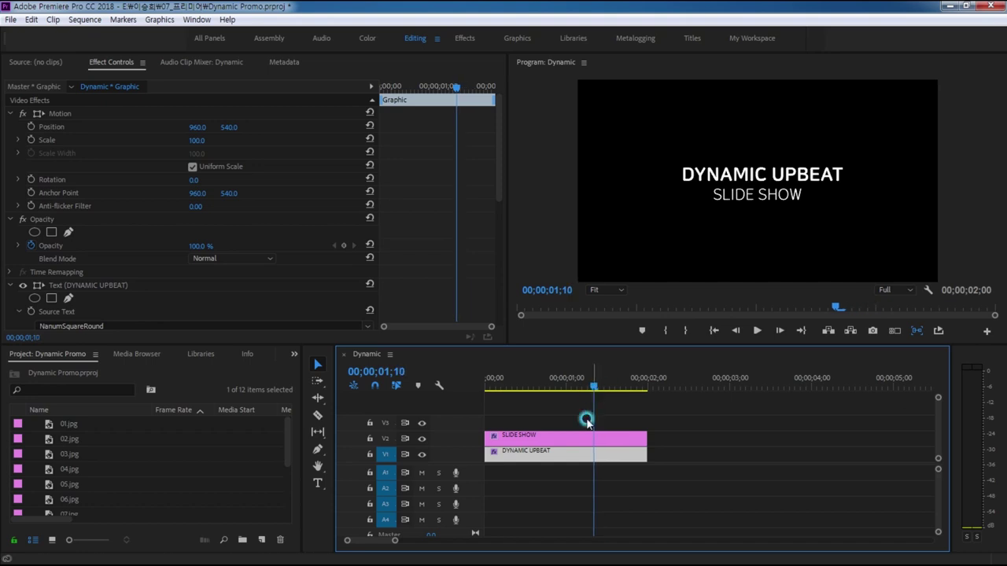
pyautogui.click(79, 102)
pyautogui.click(31, 127)
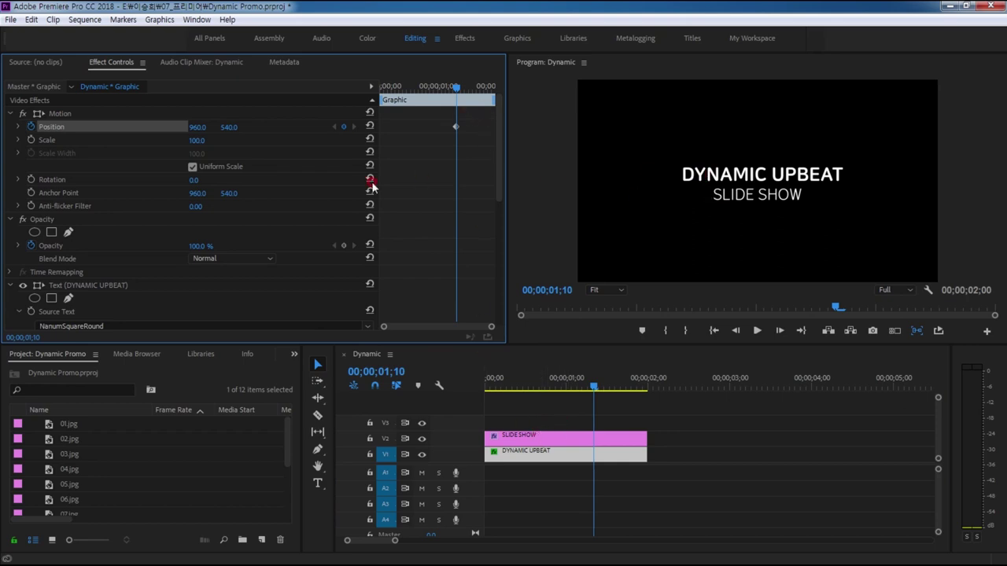
pyautogui.moveTo(456, 87); pyautogui.dragTo(333, 96)
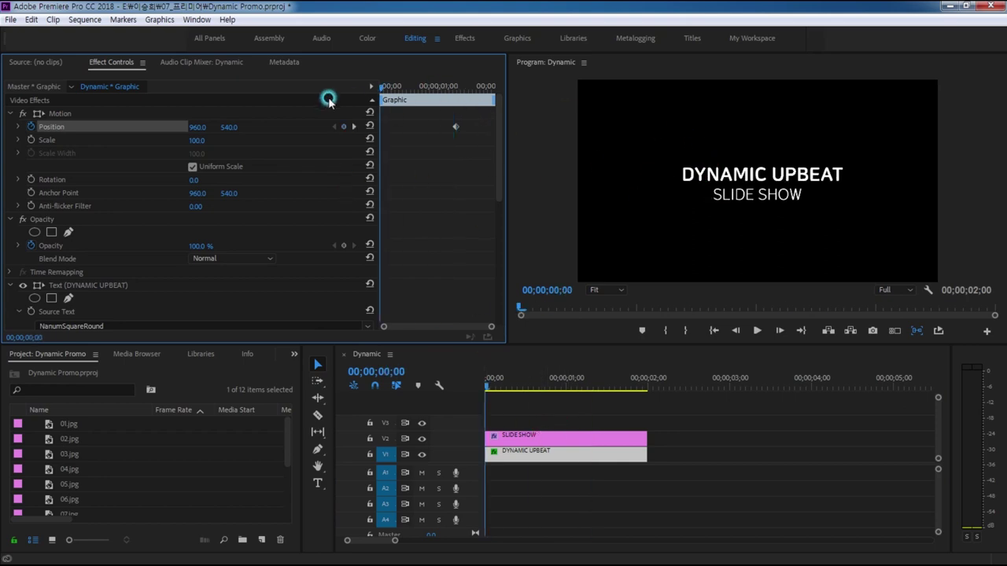
pyautogui.click(226, 127)
pyautogui.write('-540')
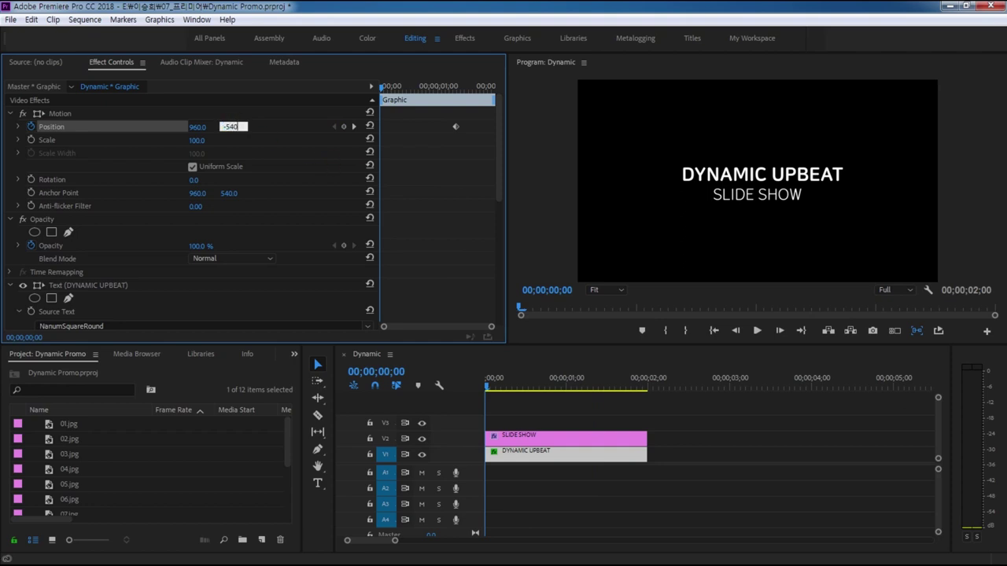
pyautogui.click(330, 163)
pyautogui.moveTo(491, 387); pyautogui.dragTo(591, 396)
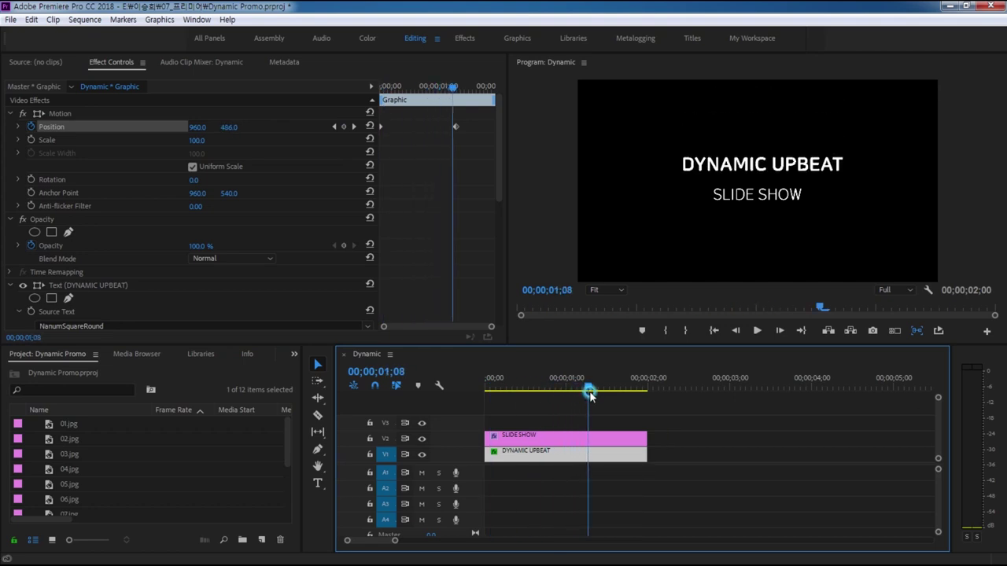
# Apply Ease In to the end Position keyframe and lengthen the deceleration on the velocity graph.
pyautogui.rightClick(456, 126)
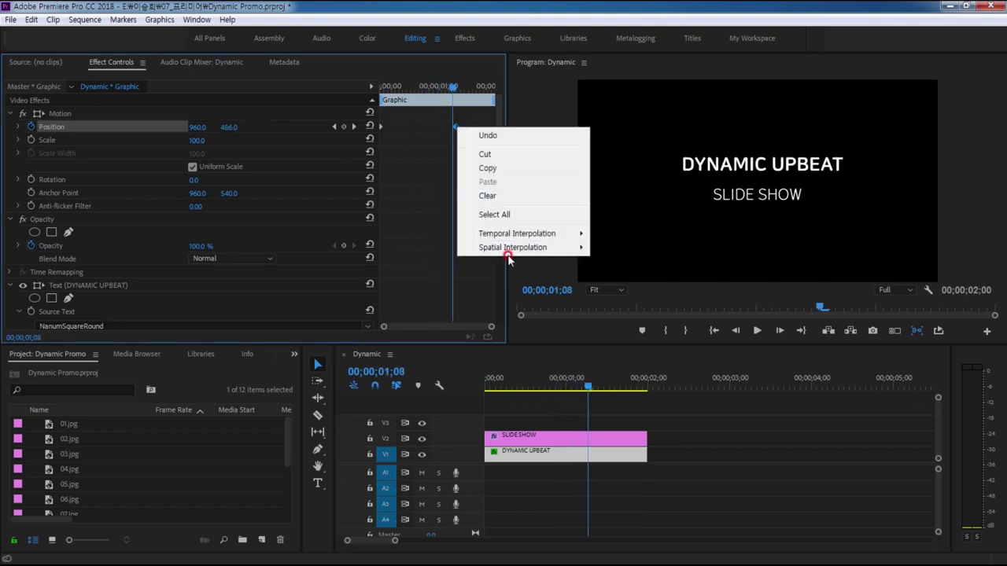
pyautogui.moveTo(517, 235)
pyautogui.click(630, 311)
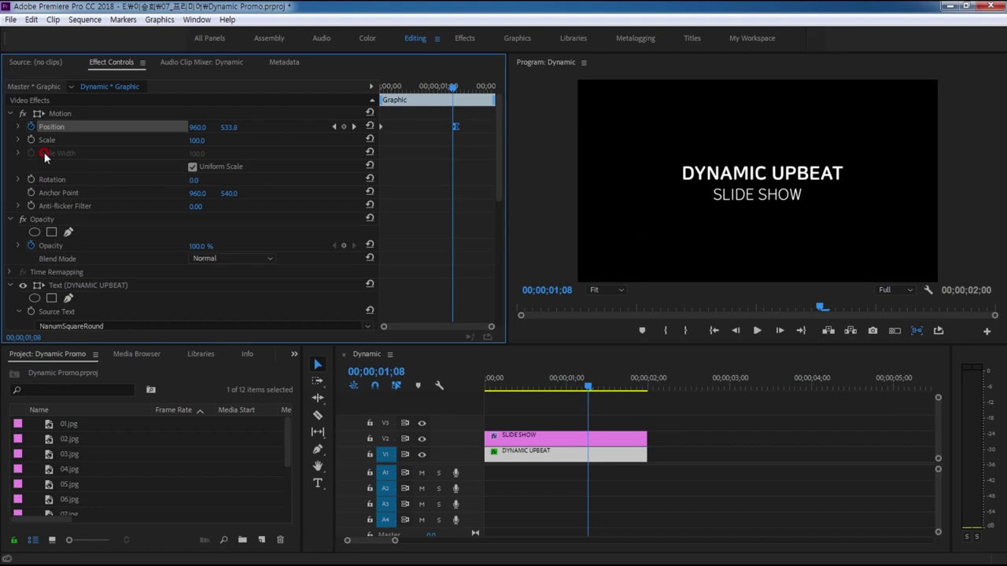
pyautogui.click(17, 128)
pyautogui.moveTo(450, 166); pyautogui.dragTo(420, 171)
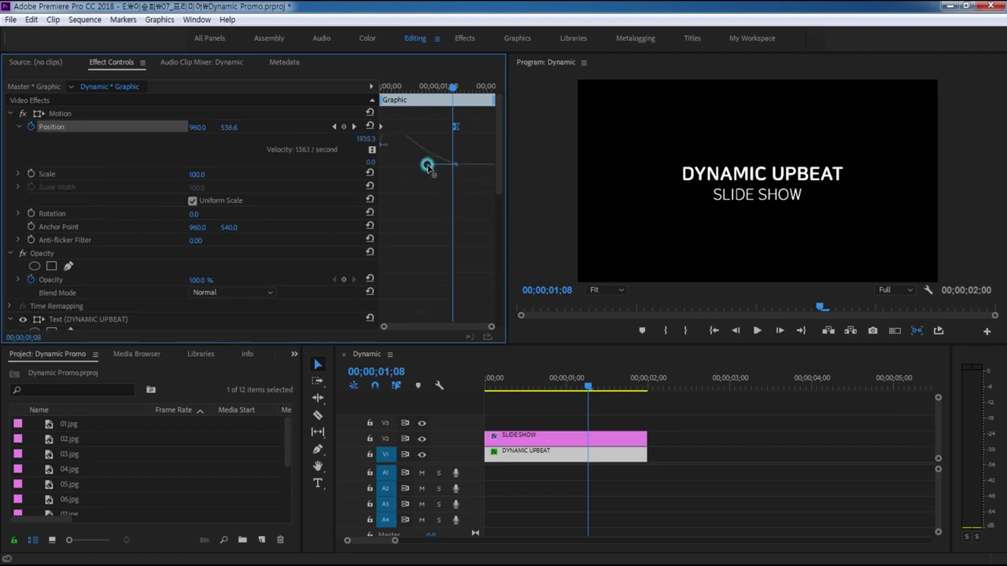
pyautogui.click(447, 167)
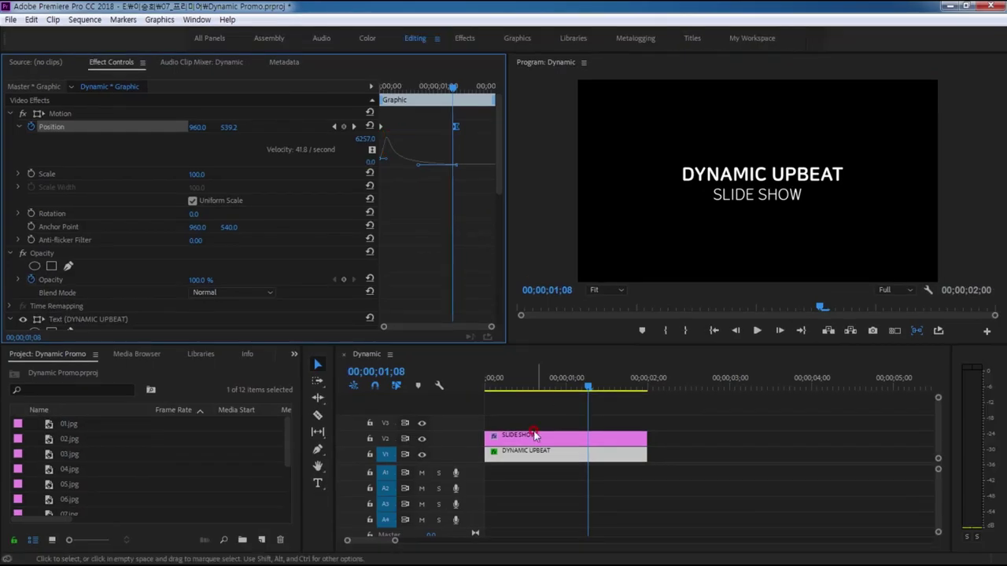
pyautogui.click(556, 438)
pyautogui.click(561, 451)
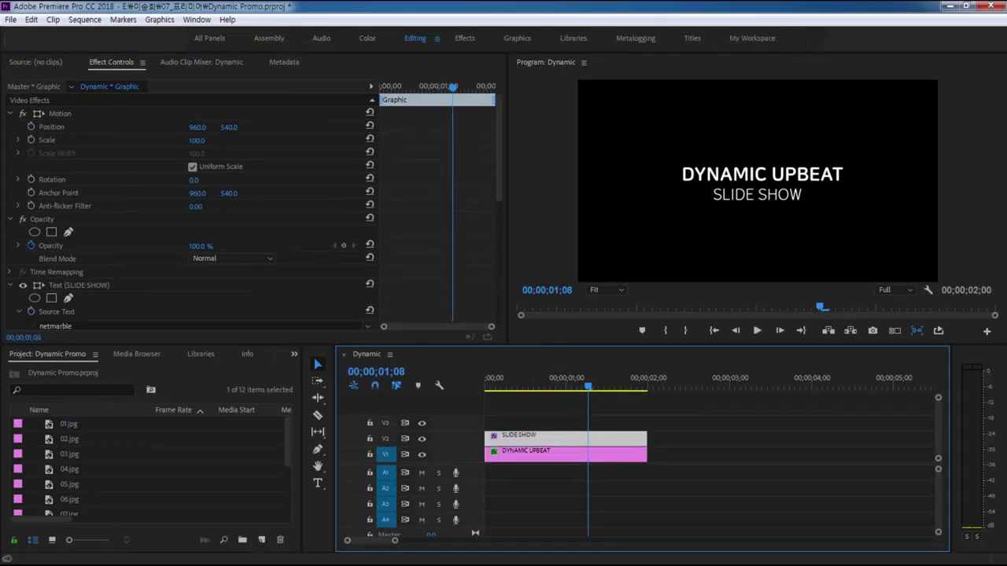
# Keyframe SLIDE SHOW's Position at 1;10 and start it at Y 1600 at 0;00.
pyautogui.click(376, 372)
pyautogui.write('110')
pyautogui.press('Return')
pyautogui.click(370, 193)
pyautogui.click(188, 135)
pyautogui.click(32, 127)
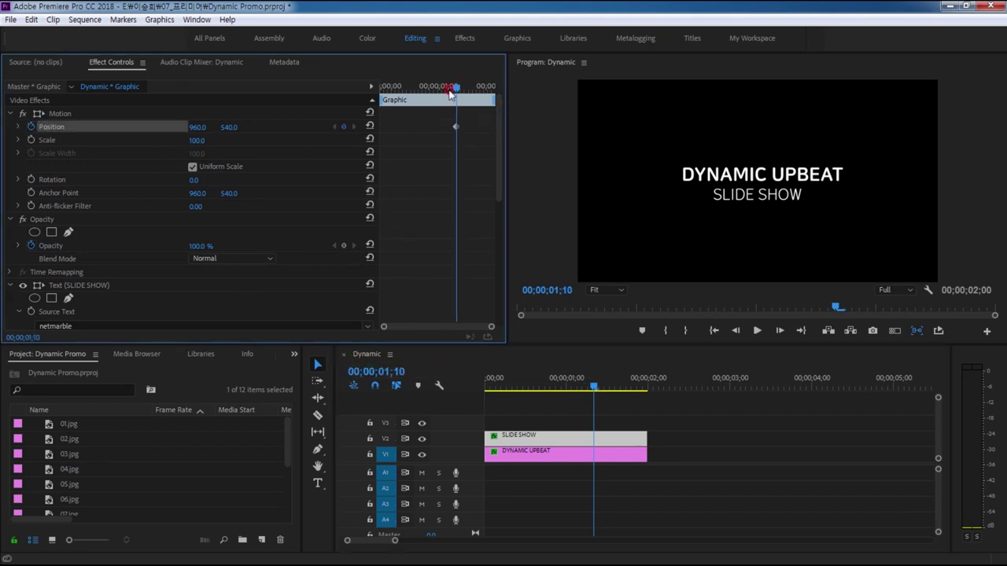
pyautogui.moveTo(454, 92); pyautogui.dragTo(380, 151)
pyautogui.moveTo(227, 130); pyautogui.dragTo(228, 130)
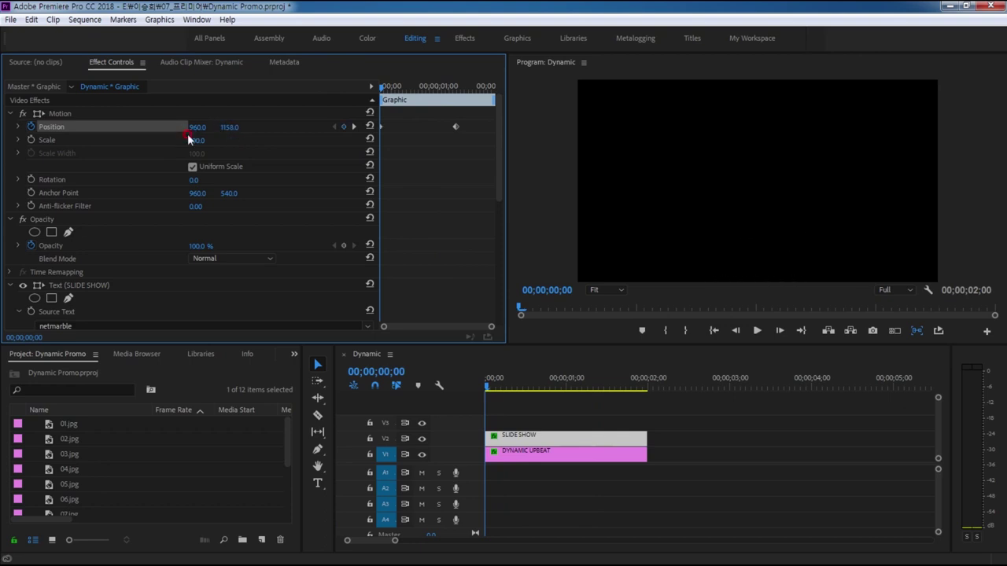
pyautogui.click(229, 127)
pyautogui.click(261, 141)
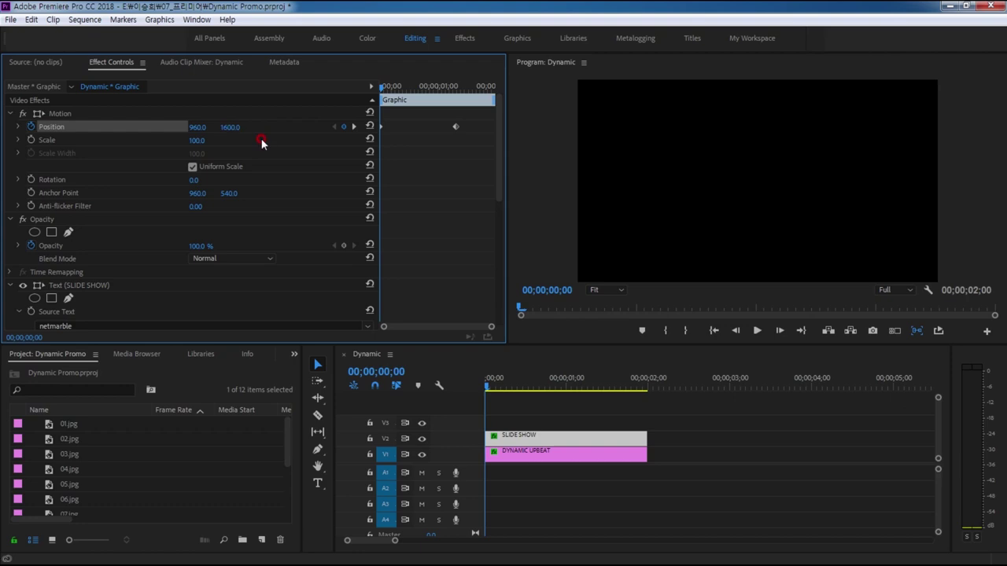
# Apply Ease In to the end keyframe, stretch the velocity handle, and play back the animation.
pyautogui.rightClick(456, 129)
pyautogui.moveTo(488, 229)
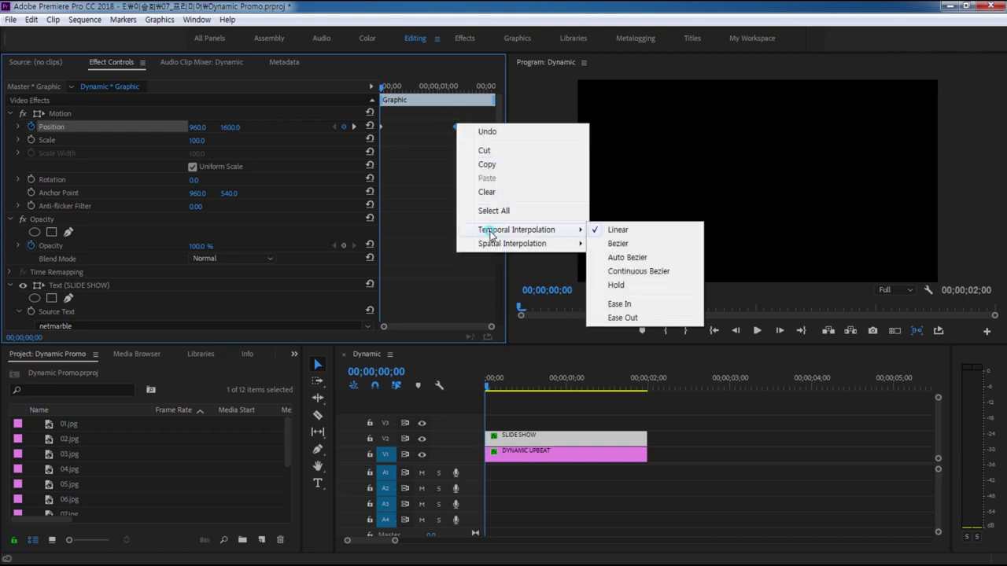
pyautogui.click(619, 303)
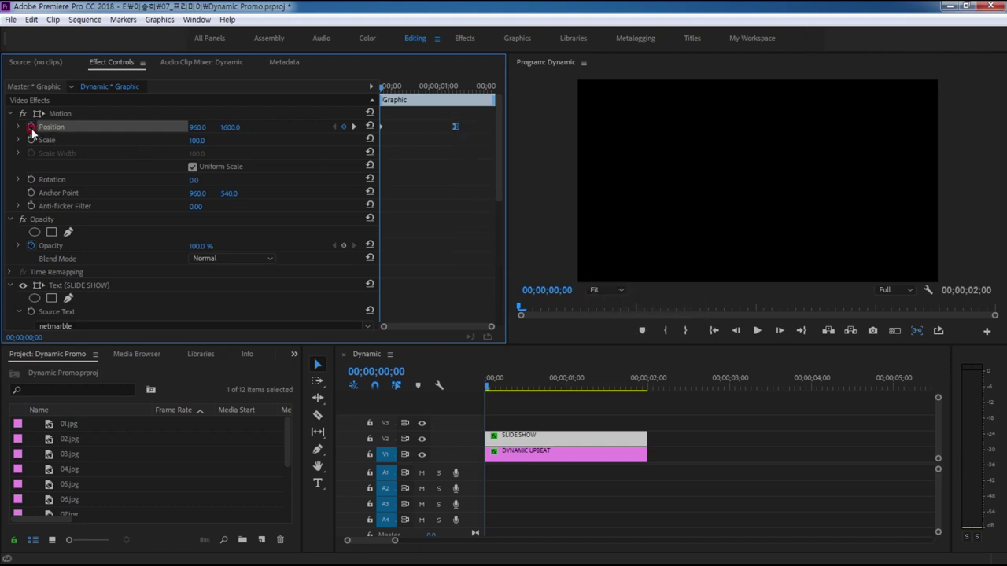
pyautogui.click(20, 126)
pyautogui.click(445, 165)
pyautogui.moveTo(445, 165); pyautogui.dragTo(390, 165)
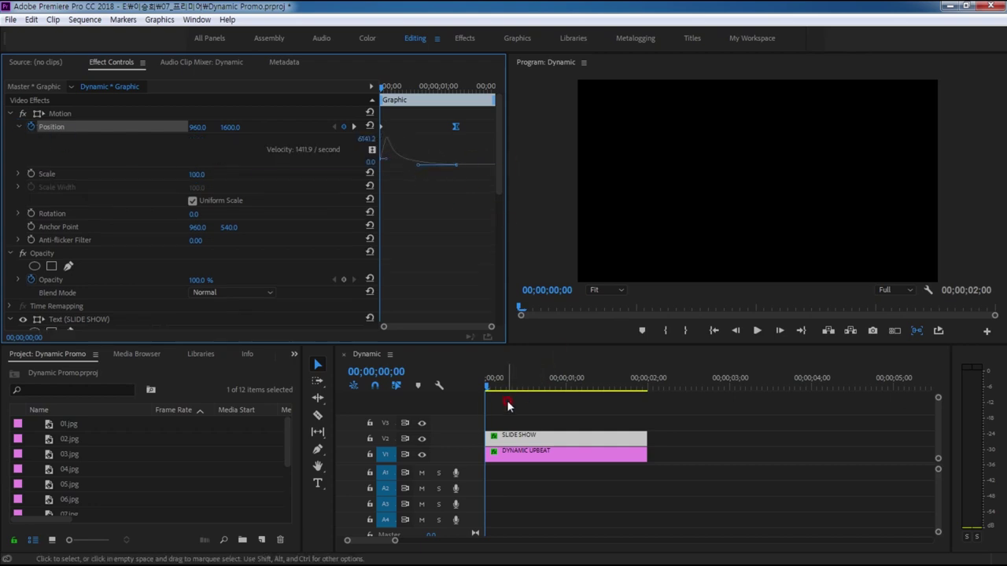
pyautogui.press('space')
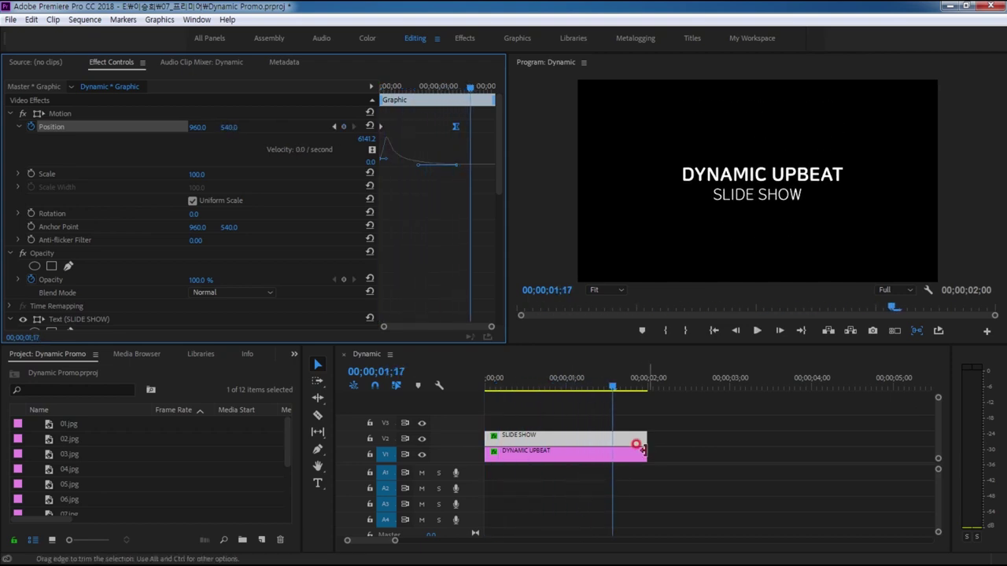
# Select both title clips and move them up one track.
pyautogui.moveTo(657, 422); pyautogui.dragTo(631, 458)
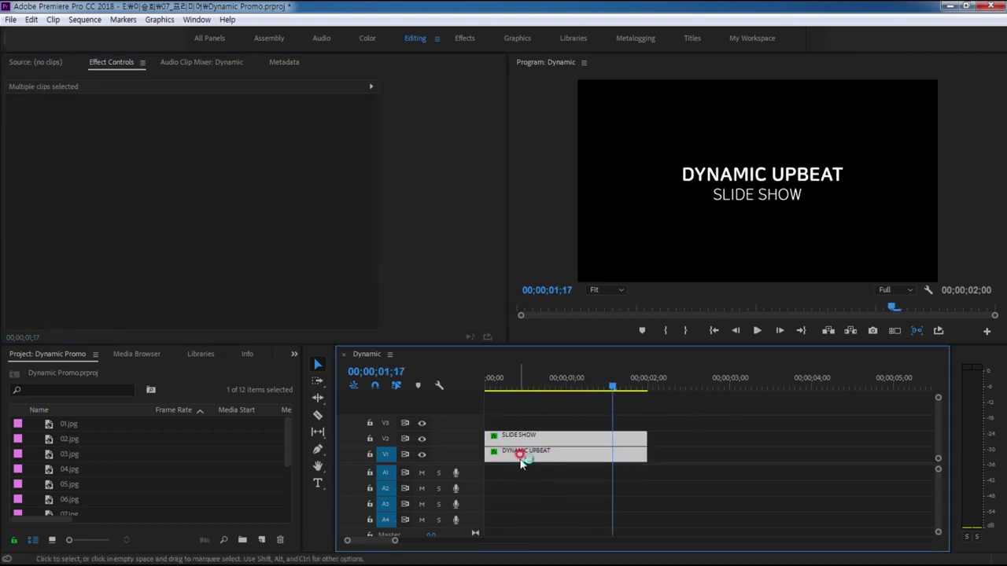
pyautogui.moveTo(541, 438); pyautogui.dragTo(541, 422)
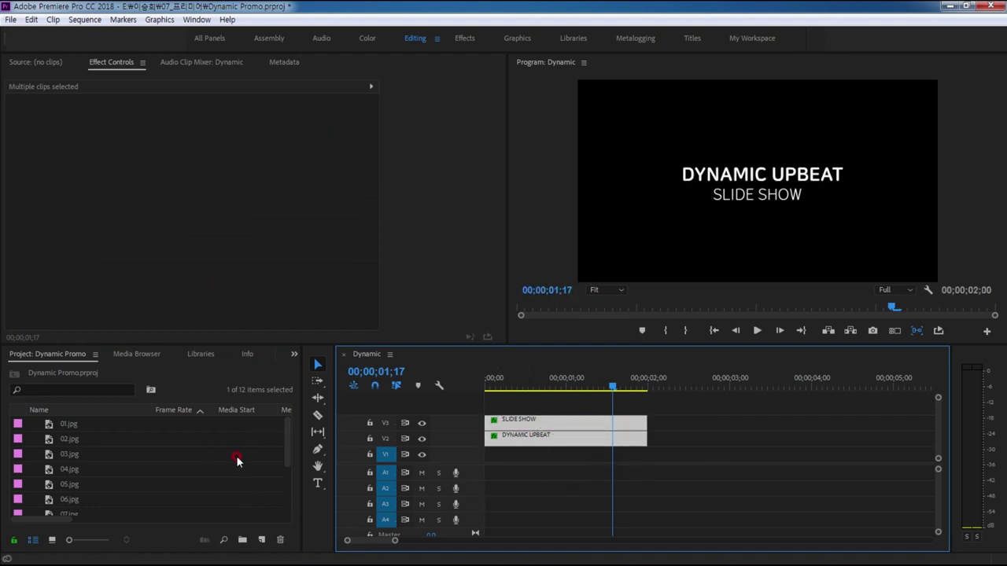
pyautogui.moveTo(291, 458); pyautogui.dragTo(288, 512)
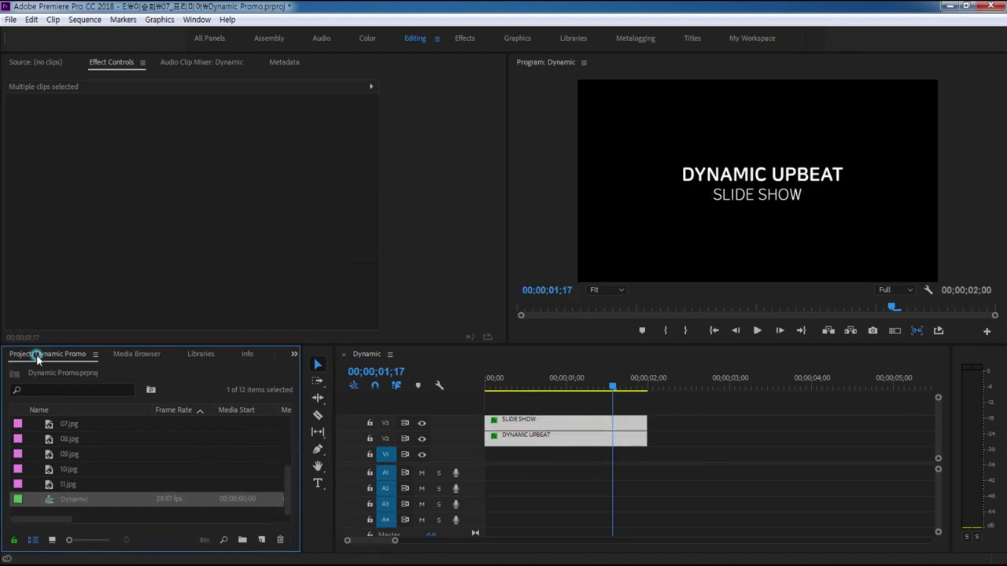
# Create a new Color Matte in teal 23A19D and add it to the project.
pyautogui.click(261, 540)
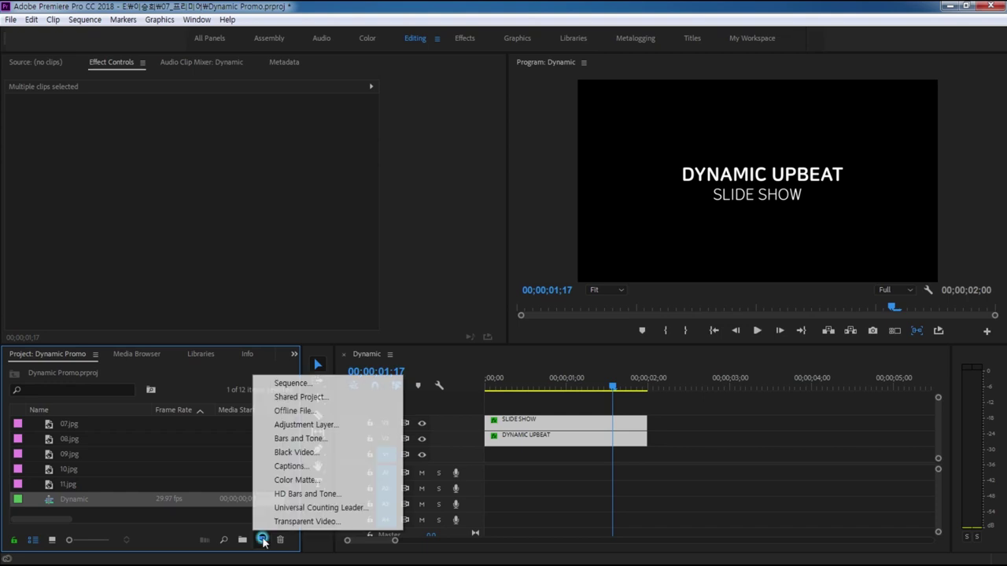
pyautogui.click(297, 481)
pyautogui.click(529, 333)
pyautogui.moveTo(532, 330); pyautogui.dragTo(543, 313)
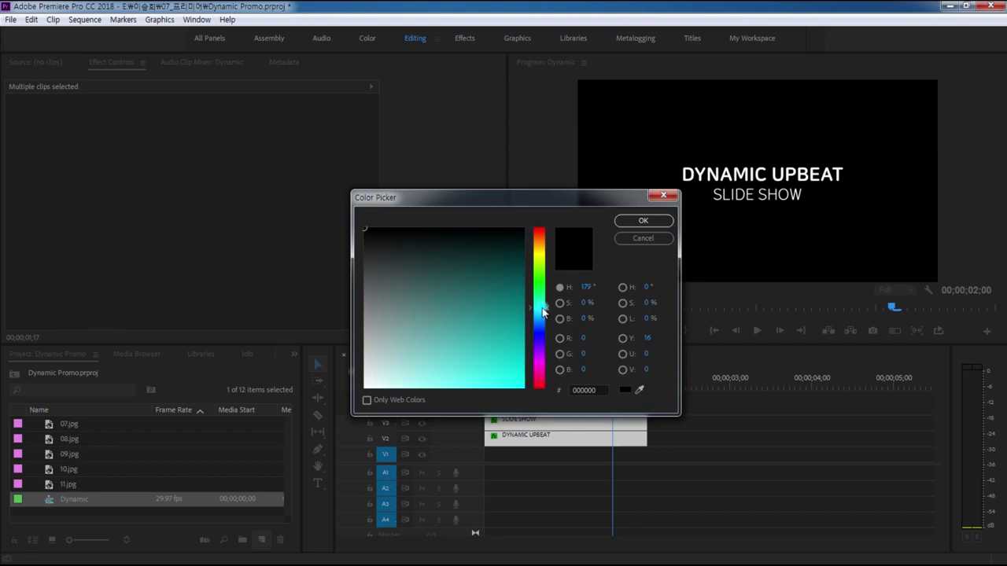
pyautogui.click(481, 313)
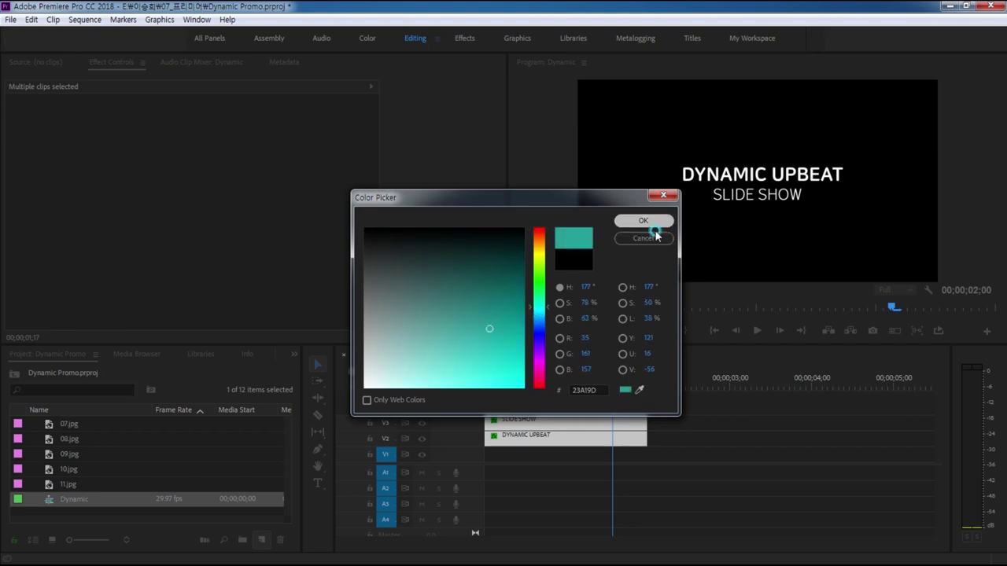
pyautogui.click(649, 221)
pyautogui.click(482, 308)
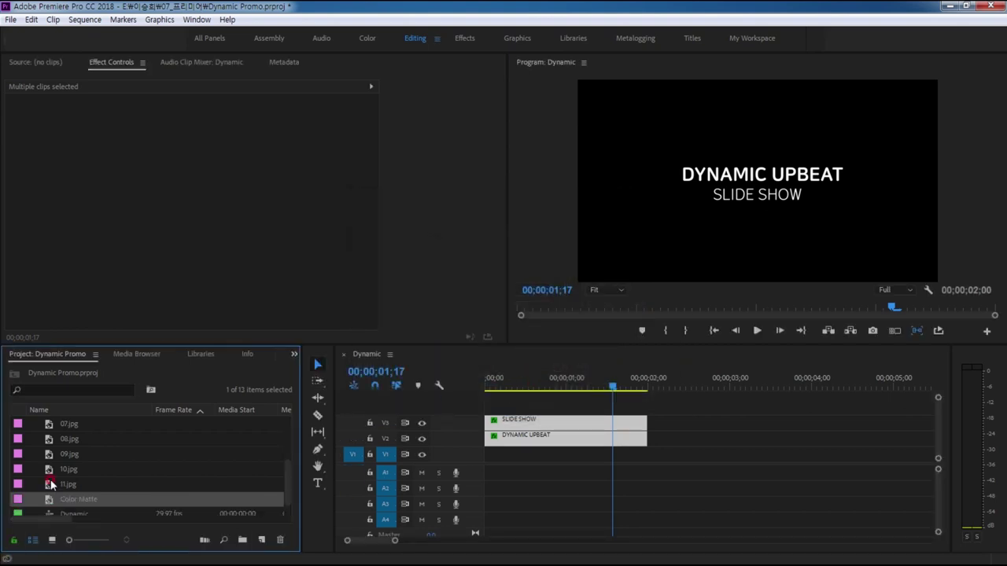
# Place the teal matte on V1 at the start, trim it to end at 2;00, and preview.
pyautogui.moveTo(49, 502); pyautogui.dragTo(482, 455)
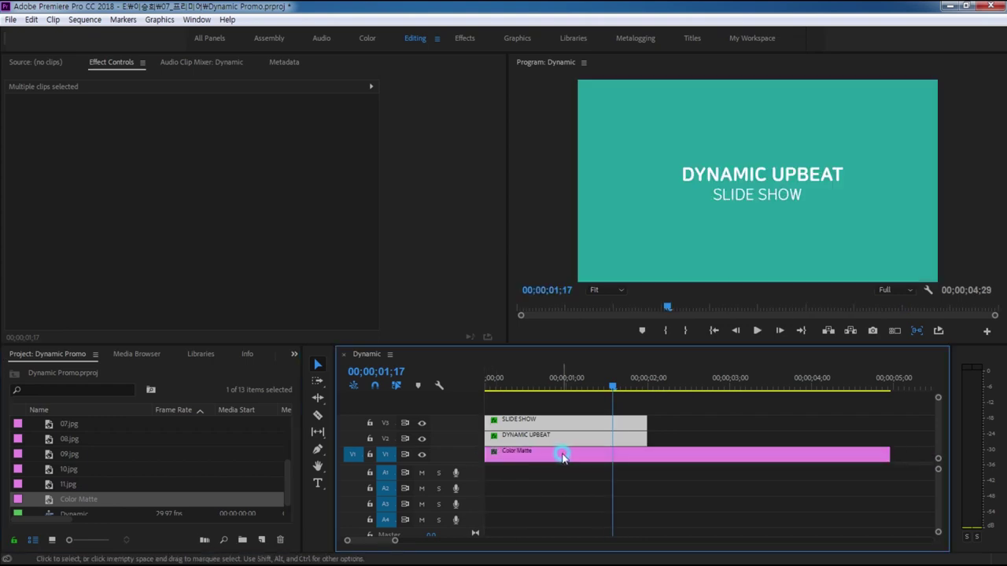
pyautogui.moveTo(888, 454); pyautogui.dragTo(647, 454)
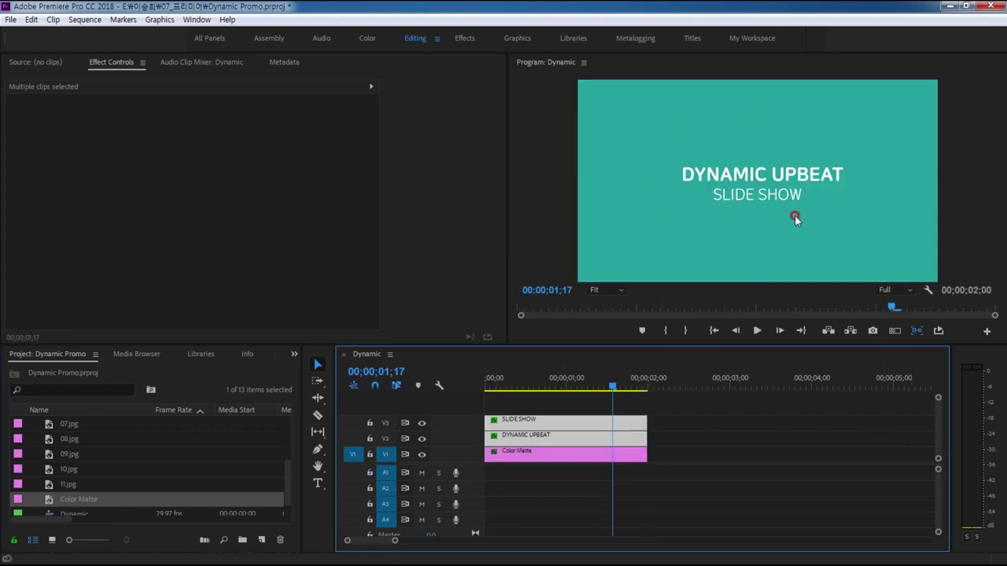
pyautogui.moveTo(611, 396)
pyautogui.mouseDown()
pyautogui.moveTo(519, 395)
pyautogui.moveTo(588, 391)
pyautogui.mouseUp()
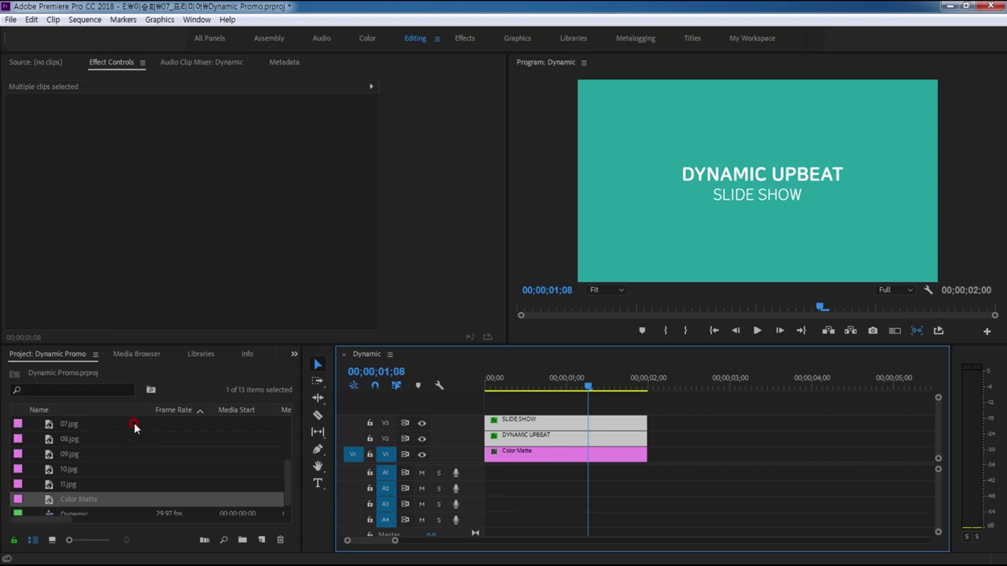
pyautogui.moveTo(291, 490); pyautogui.dragTo(288, 420)
# Add 01.jpg to V1 right after the teal matte.
pyautogui.click(60, 423)
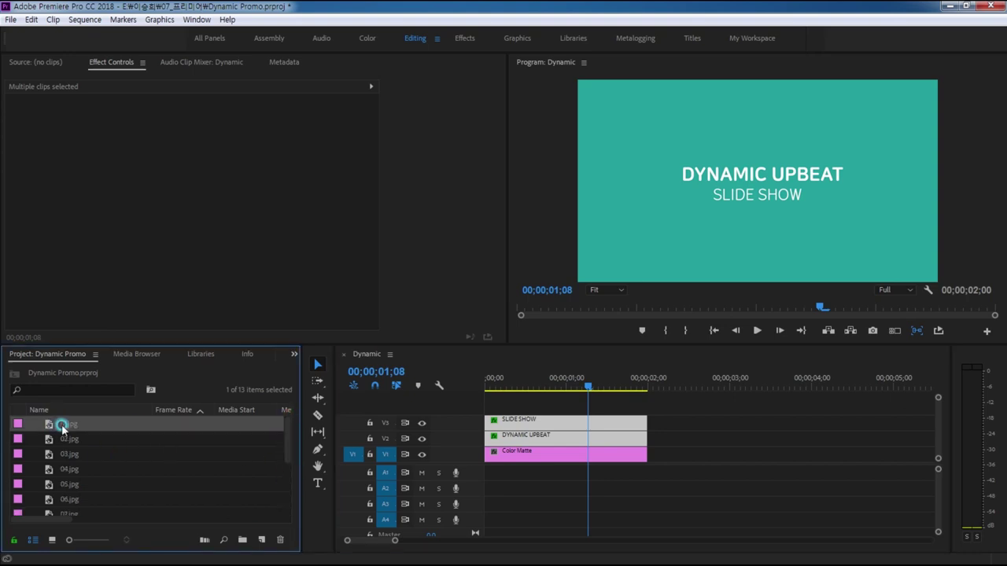
pyautogui.moveTo(50, 428); pyautogui.dragTo(684, 456)
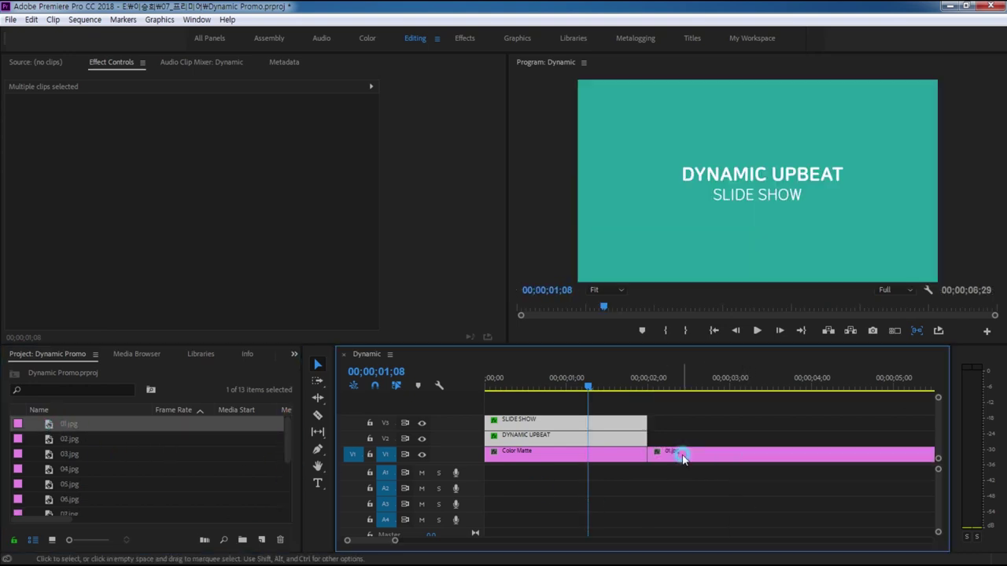
pyautogui.click(100, 426)
# Set 01.jpg's duration to 200 (2 seconds) and park on its first frame at 02;00.
pyautogui.moveTo(630, 327); pyautogui.dragTo(567, 323)
pyautogui.write('200')
pyautogui.press('Return')
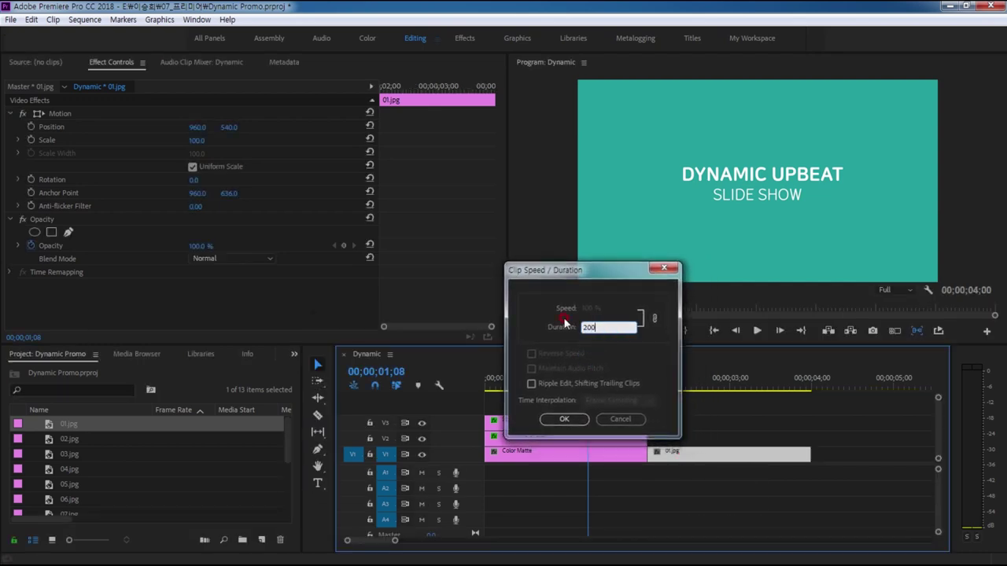
pyautogui.moveTo(588, 386); pyautogui.dragTo(680, 386)
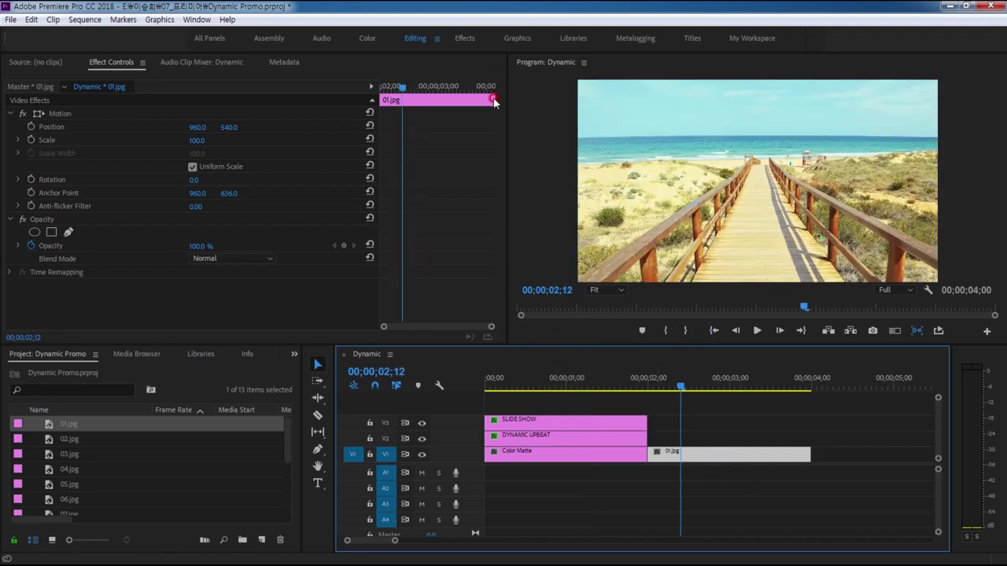
pyautogui.moveTo(398, 88); pyautogui.dragTo(381, 86)
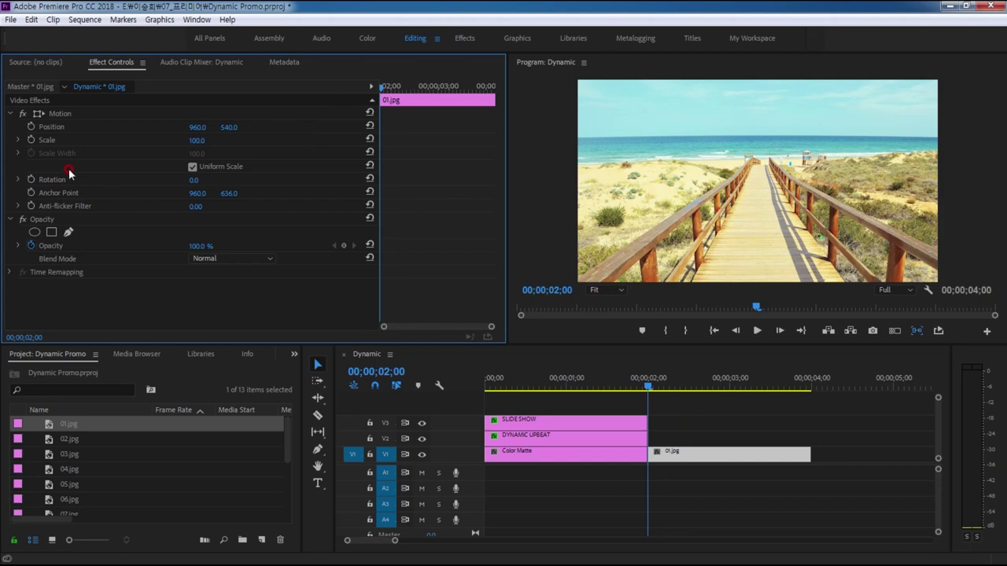
# Keyframe 01.jpg's Scale at 100 at the clip start and 70 on its last frame.
pyautogui.click(32, 140)
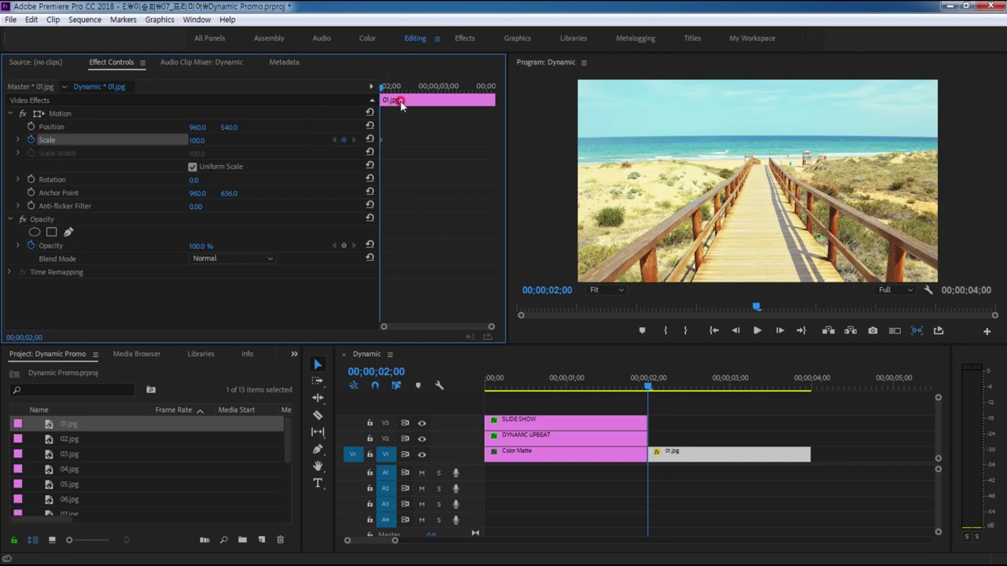
pyautogui.press('End')
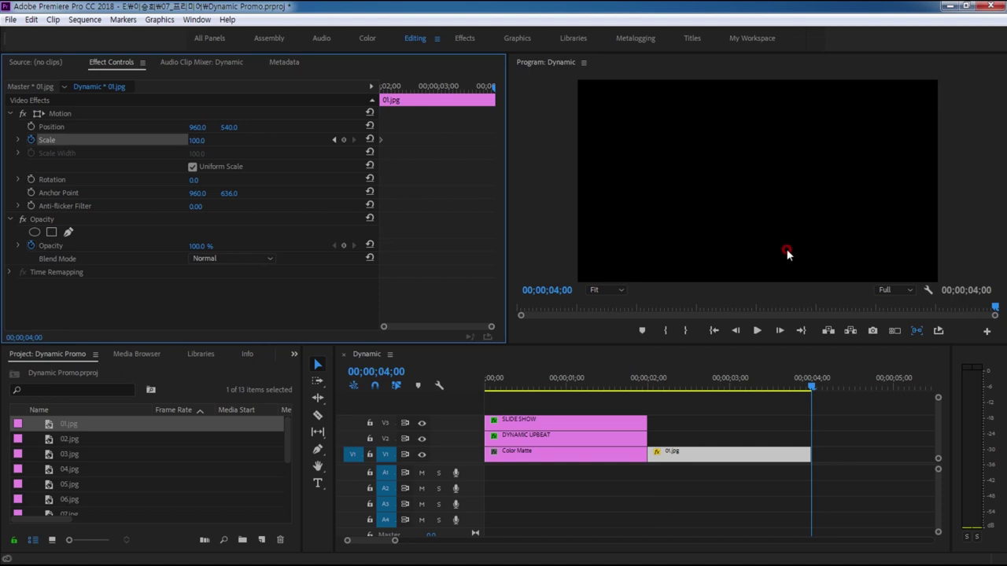
pyautogui.press('Left')
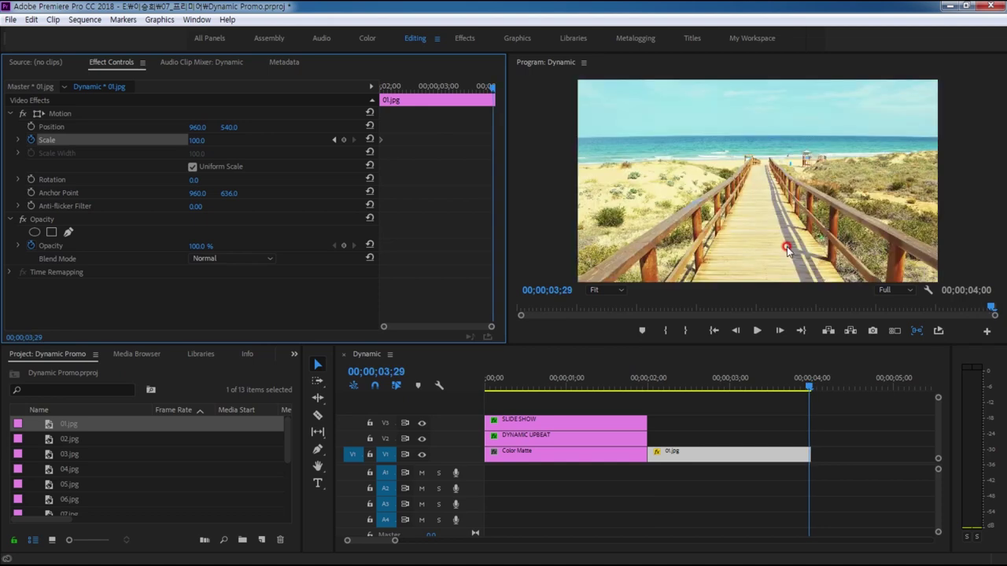
pyautogui.click(196, 140)
pyautogui.write('70')
pyautogui.press('Return')
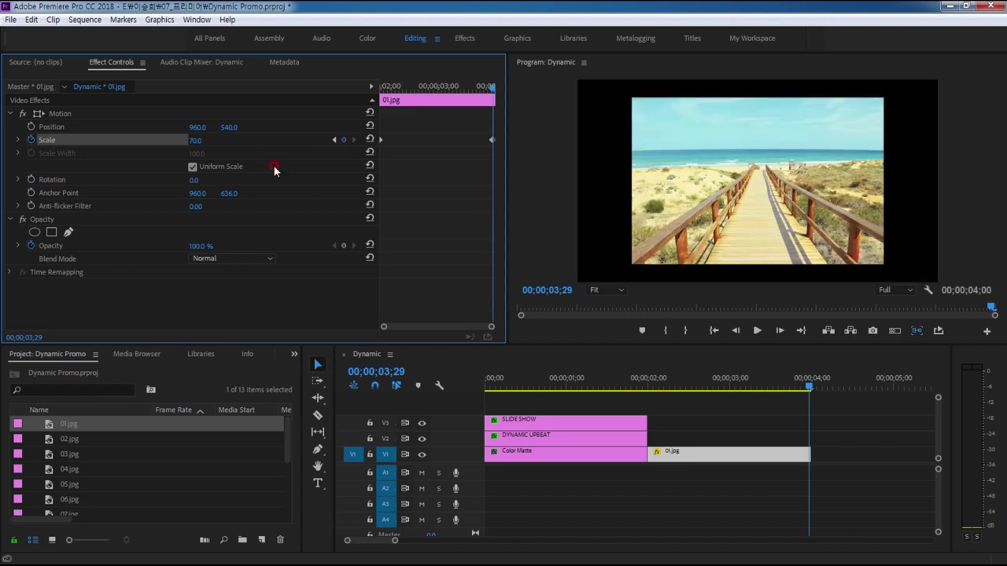
# Preview the shrinking photo, then move the playhead to 00;00;02;08.
pyautogui.moveTo(810, 384); pyautogui.dragTo(642, 399)
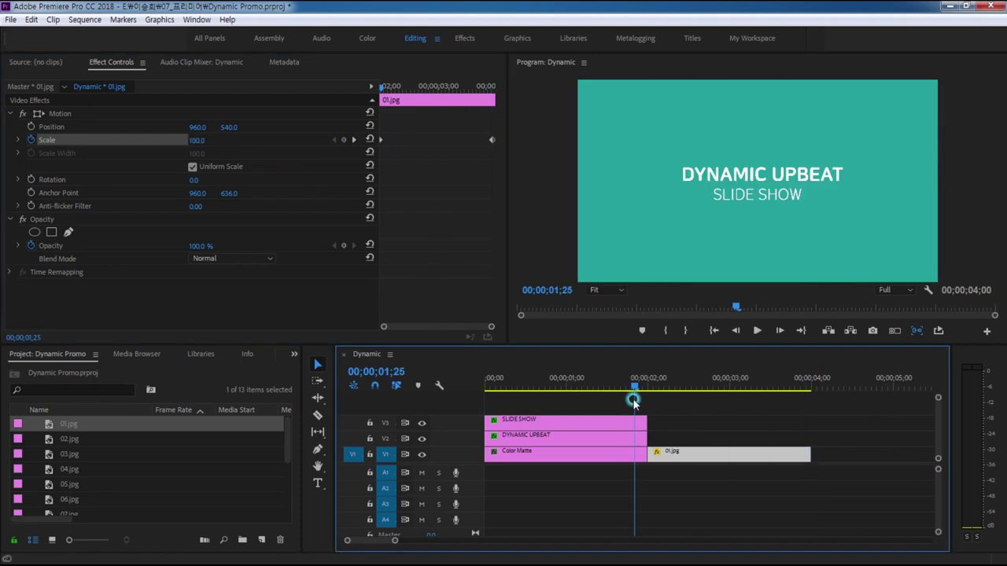
pyautogui.press('space')
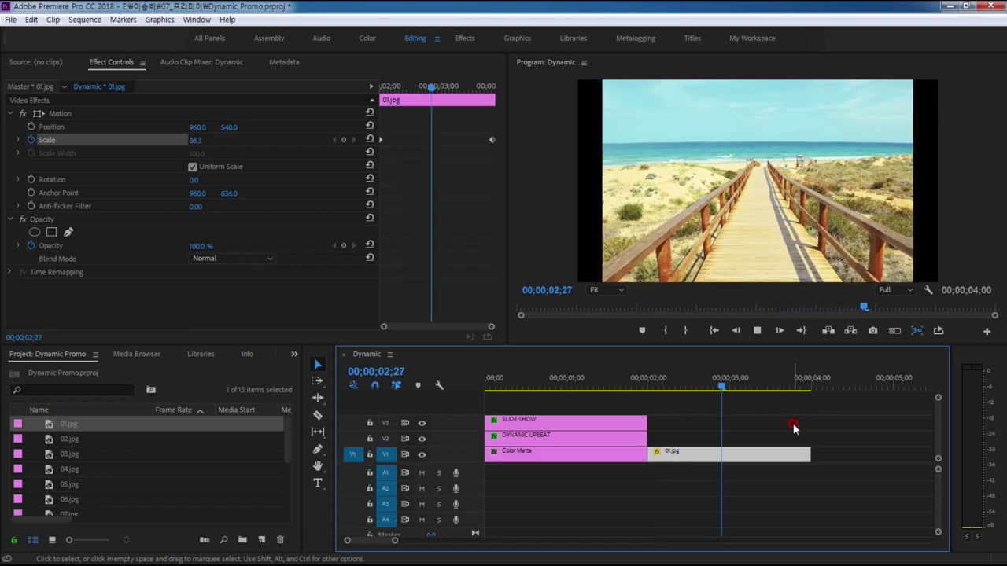
pyautogui.press('space')
pyautogui.moveTo(794, 390); pyautogui.dragTo(647, 395)
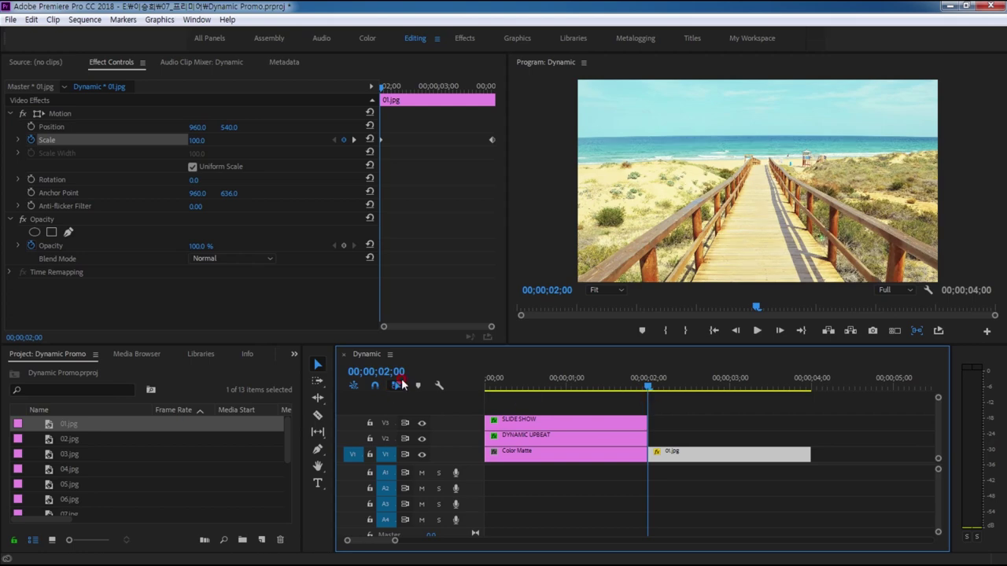
pyautogui.click(393, 373)
pyautogui.write('208')
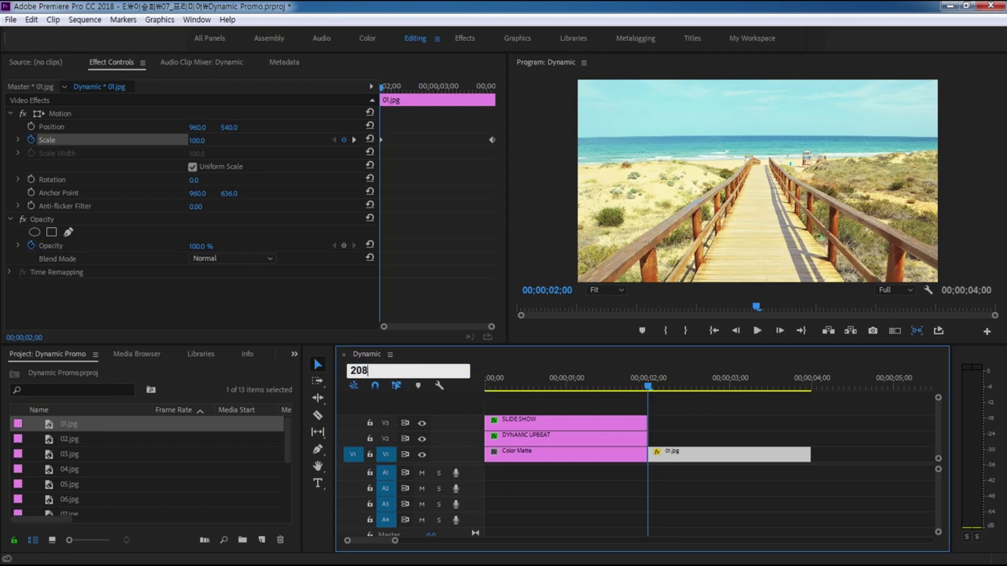
pyautogui.press('Return')
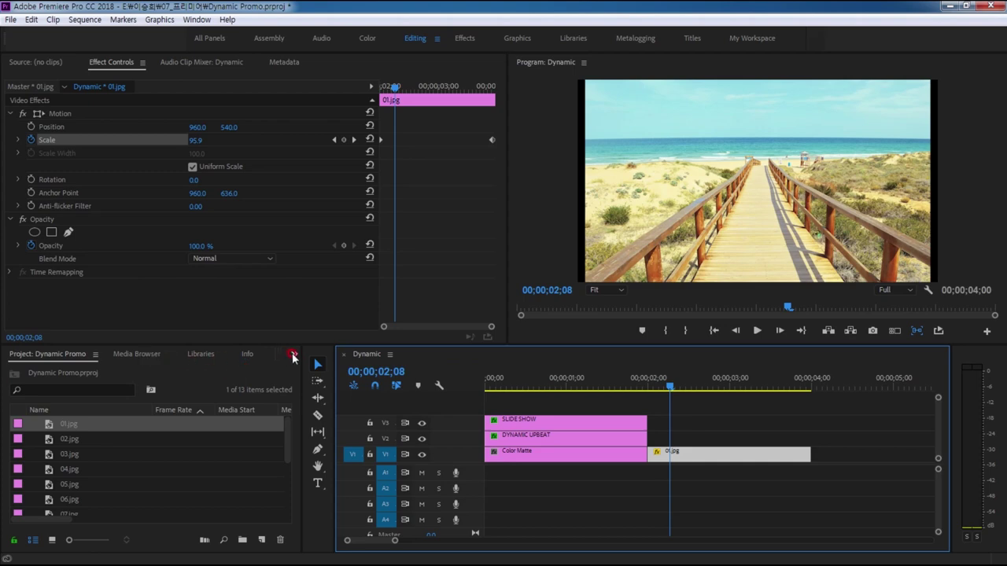
pyautogui.click(292, 355)
# Search the Effects panel for 'tran' and apply Distort > Transform to 01.jpg.
pyautogui.click(317, 425)
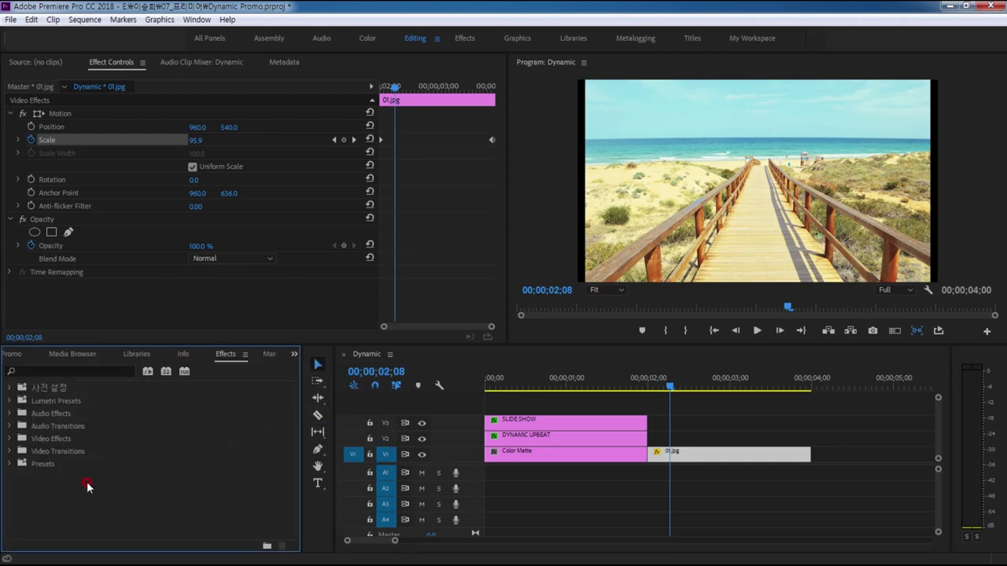
pyautogui.click(44, 369)
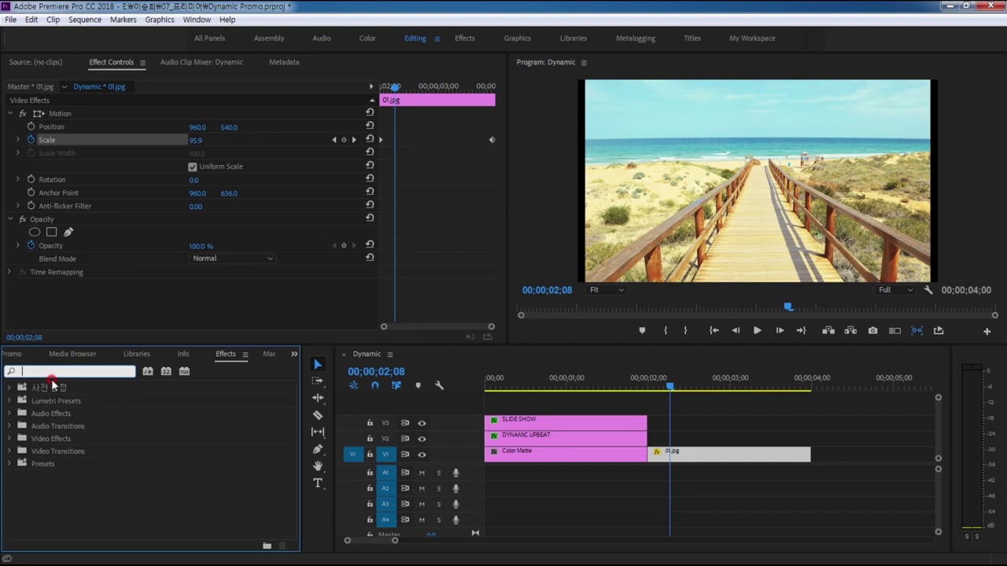
pyautogui.write('tran')
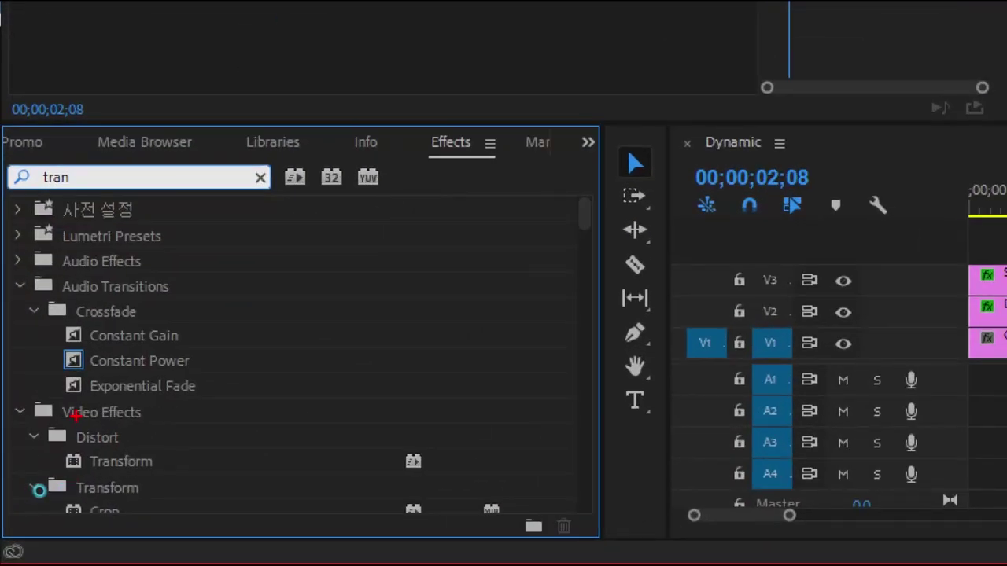
pyautogui.moveTo(63, 417); pyautogui.dragTo(193, 420)
pyautogui.moveTo(53, 447); pyautogui.dragTo(138, 449)
pyautogui.moveTo(59, 470); pyautogui.dragTo(202, 485)
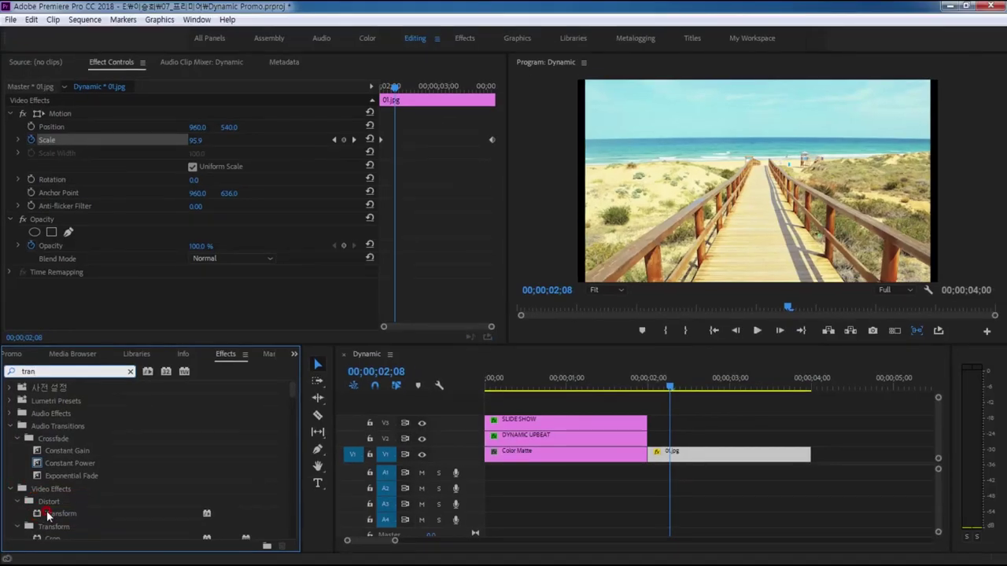
pyautogui.moveTo(49, 514); pyautogui.dragTo(667, 452)
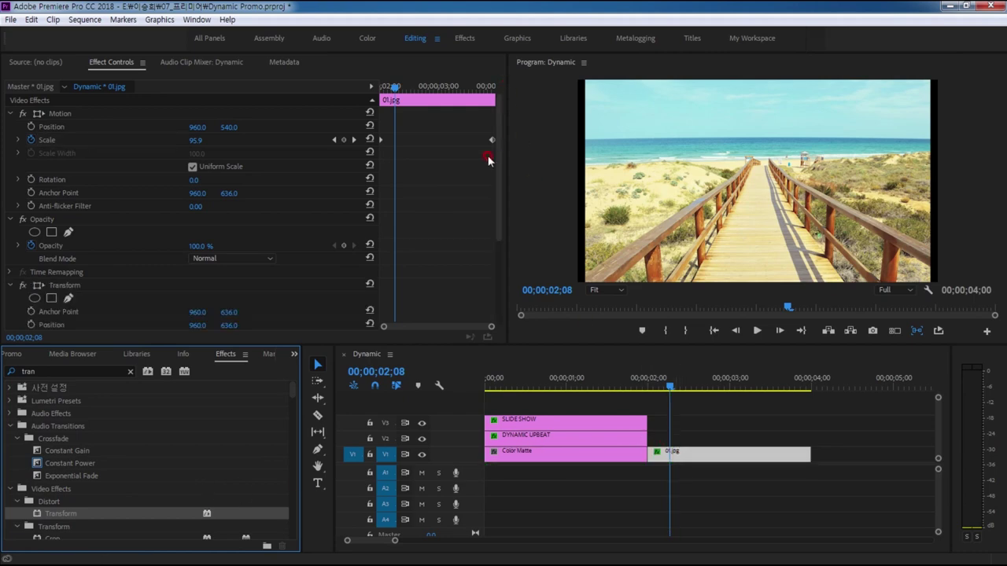
# Keyframe the Transform Scale at 145 at 02;08.
pyautogui.moveTo(499, 167); pyautogui.dragTo(504, 258)
pyautogui.click(277, 282)
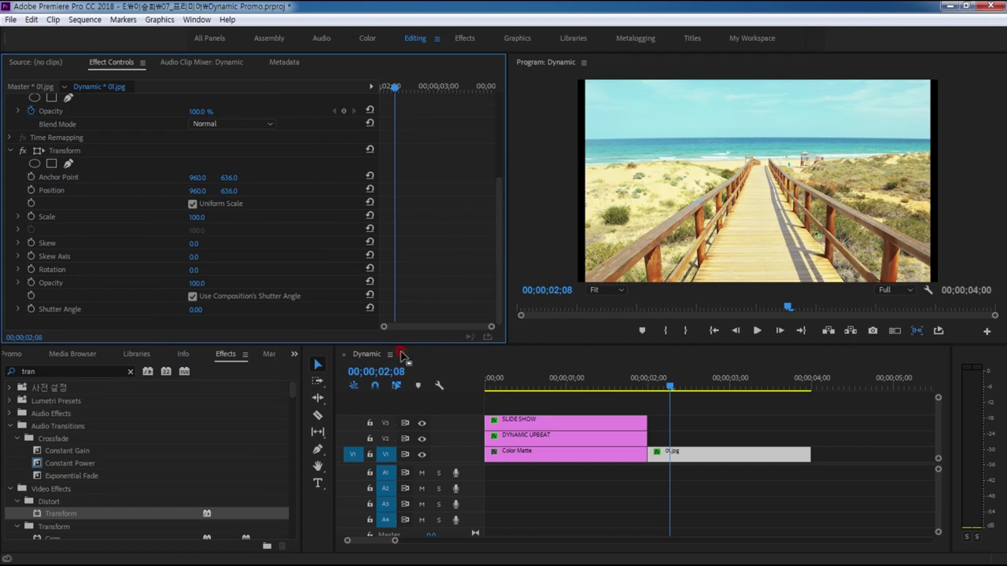
pyautogui.click(29, 218)
pyautogui.click(199, 217)
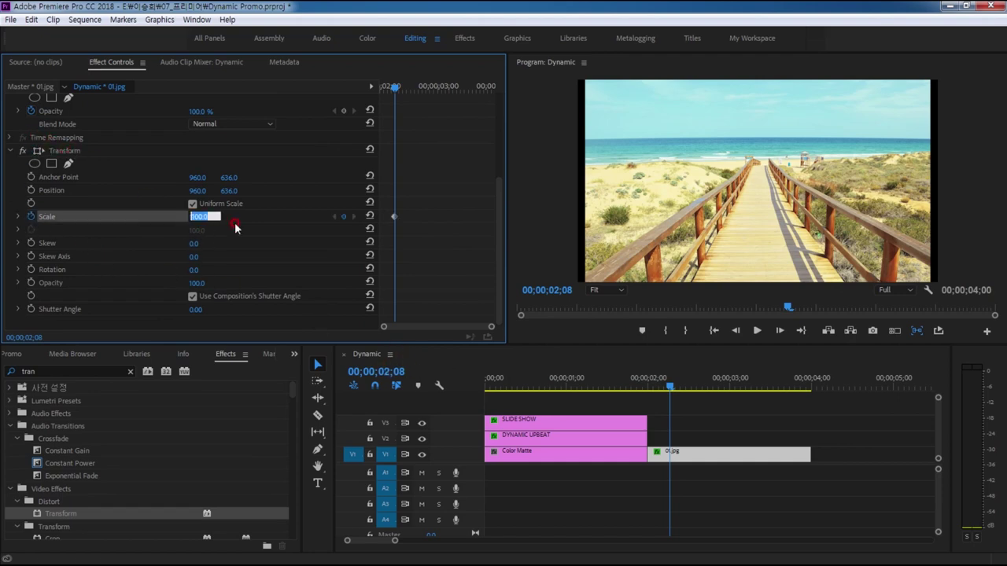
pyautogui.write('145')
pyautogui.press('Return')
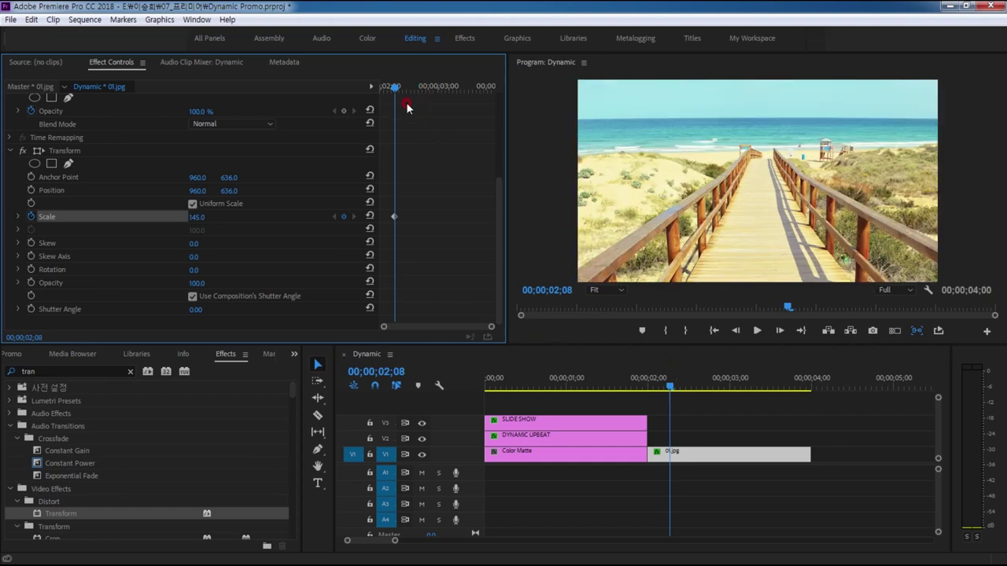
# Set the Transform Scale to 245 at the clip start and preview the zoom.
pyautogui.moveTo(395, 88); pyautogui.dragTo(319, 102)
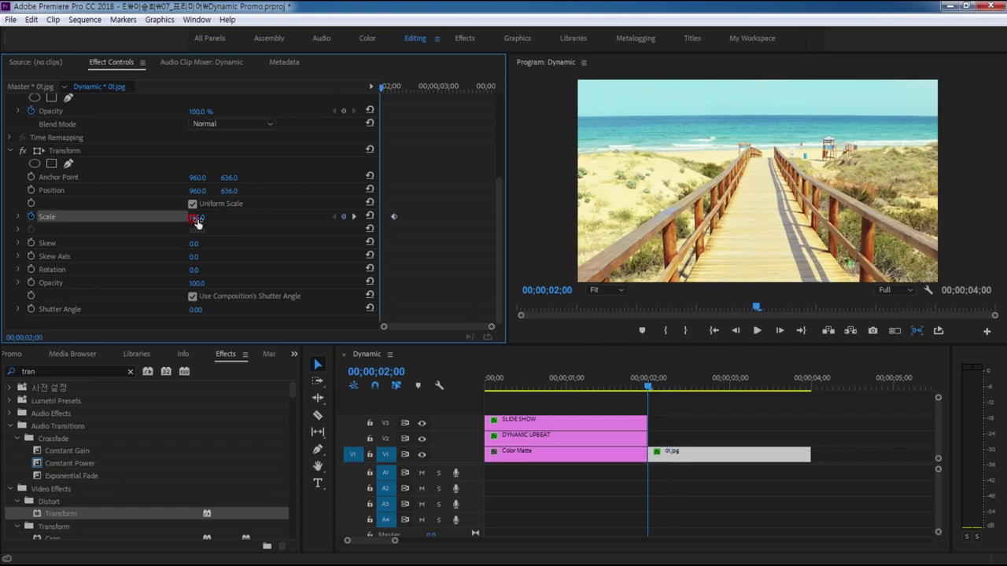
pyautogui.click(296, 215)
pyautogui.write('245')
pyautogui.click(297, 217)
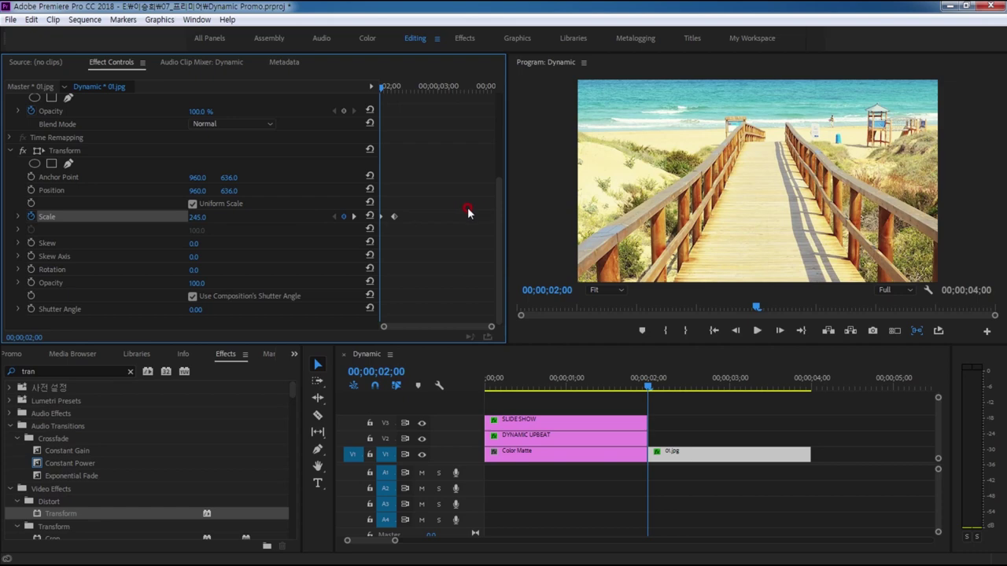
pyautogui.press('space')
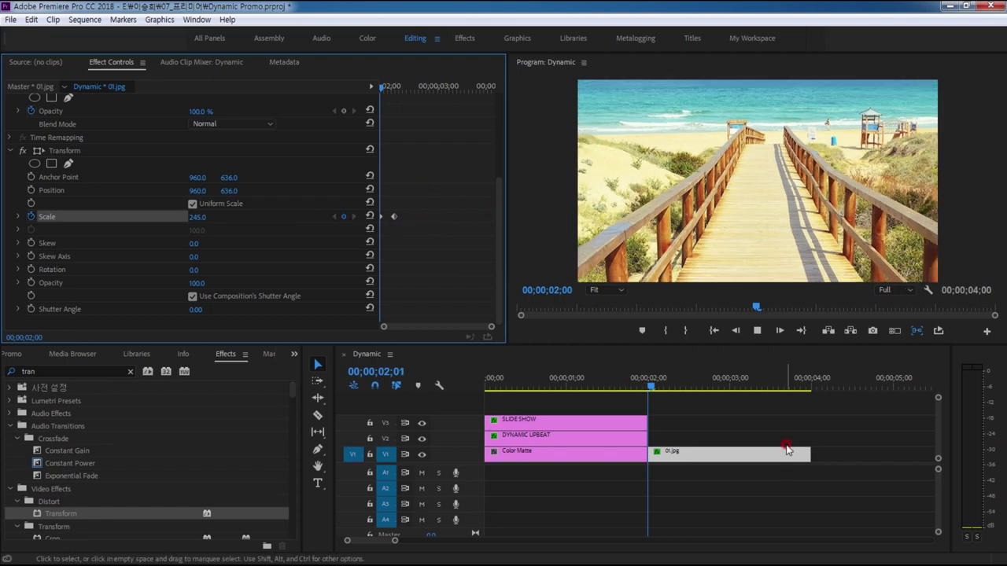
pyautogui.press('space')
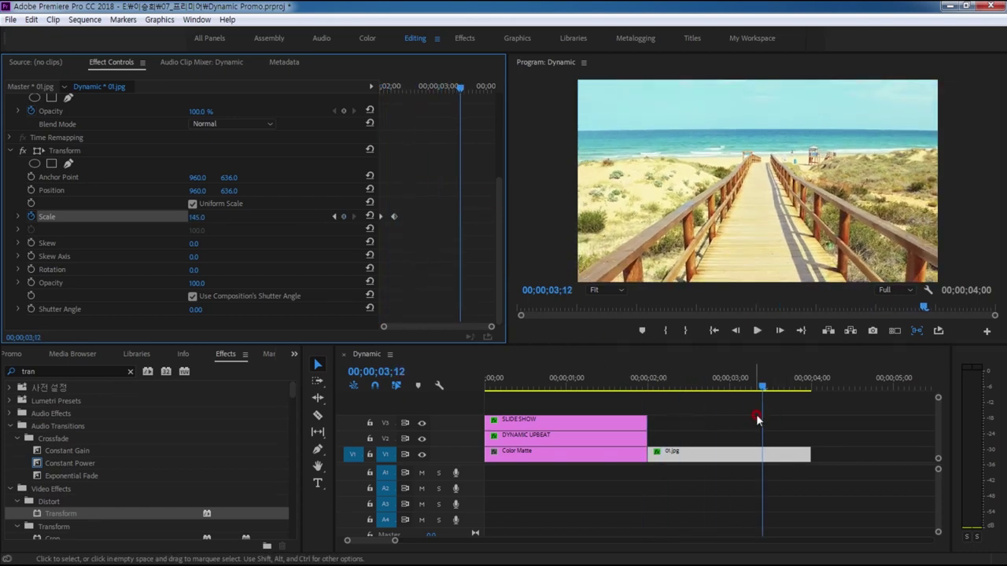
pyautogui.moveTo(760, 389)
pyautogui.mouseDown()
pyautogui.moveTo(774, 405)
pyautogui.moveTo(686, 393)
pyautogui.mouseUp()
# Ease in the Transform Scale keyframe and lengthen its velocity curve for a smooth settle.
pyautogui.click(394, 217)
pyautogui.rightClick(394, 216)
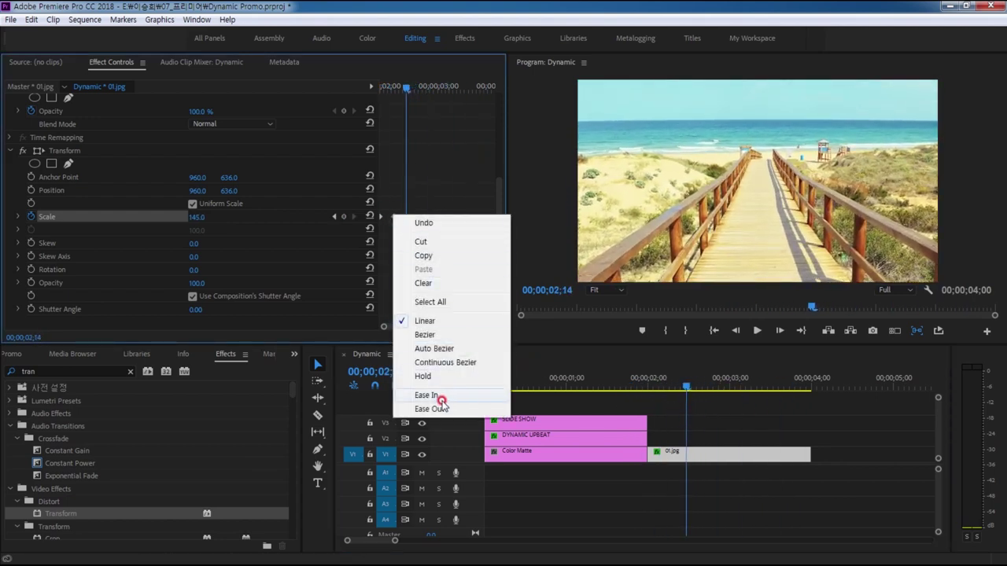
pyautogui.click(442, 401)
pyautogui.click(19, 217)
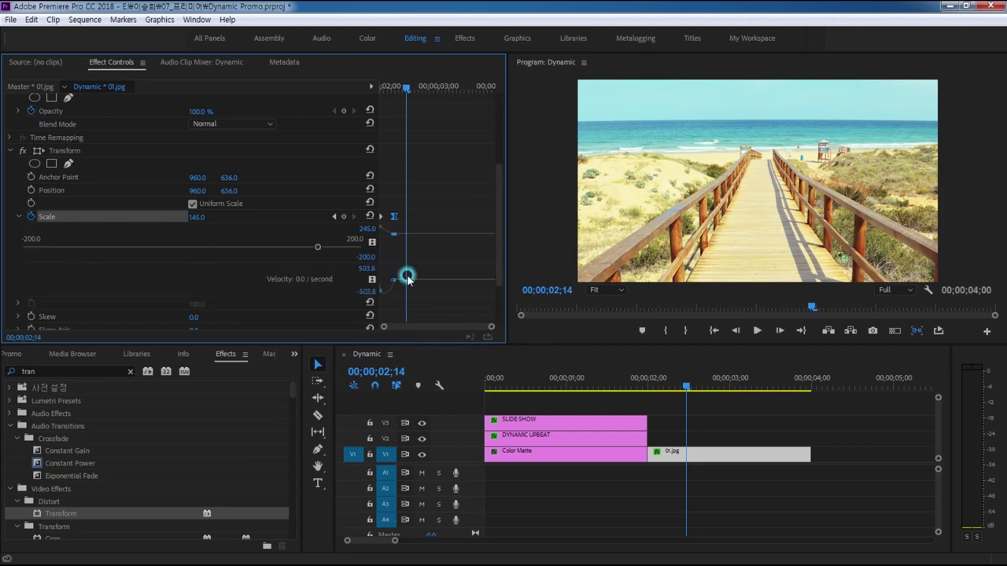
pyautogui.press('`')
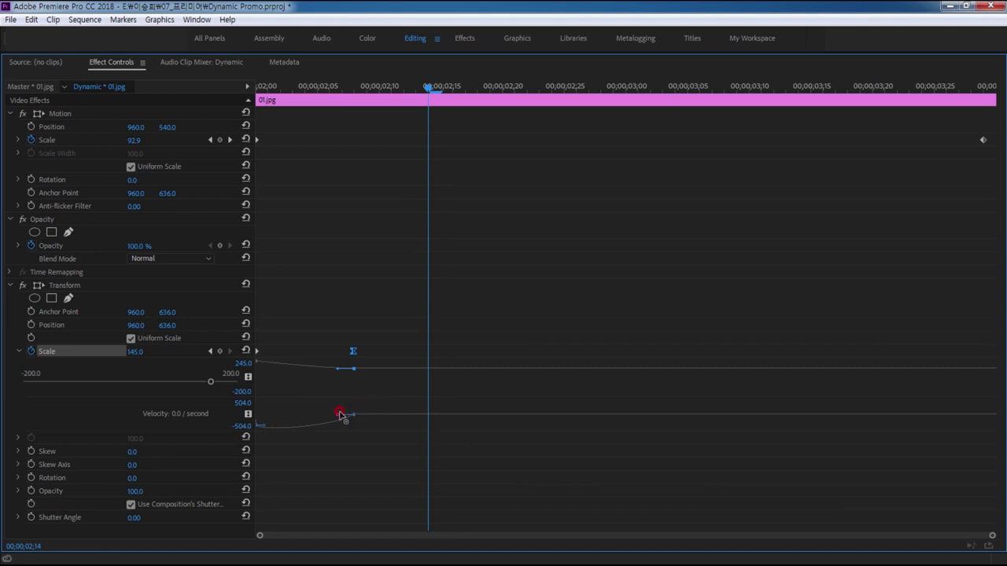
pyautogui.moveTo(338, 417); pyautogui.dragTo(281, 419)
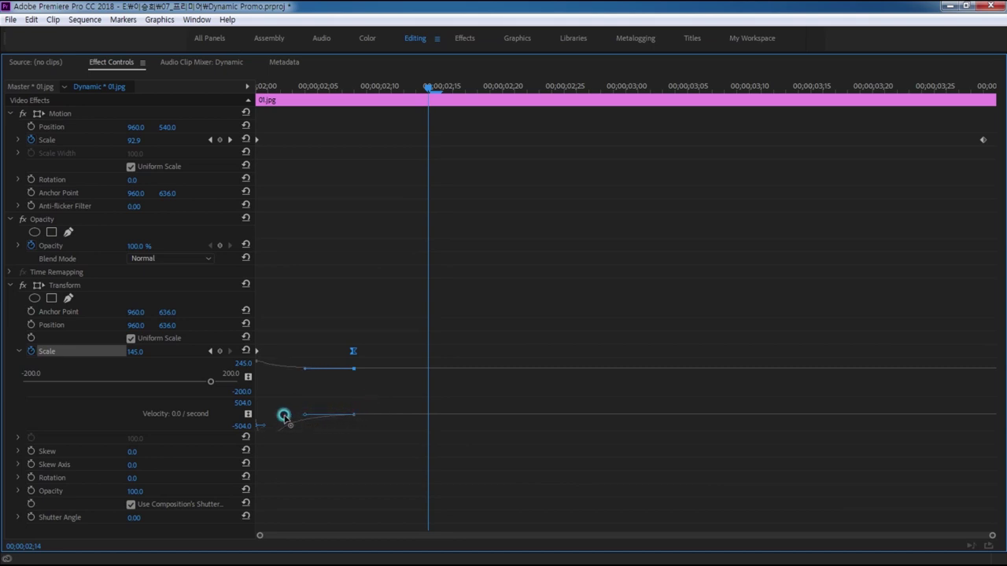
pyautogui.click(326, 444)
pyautogui.press('`')
# Play back the eased zoom from the title into the photo.
pyautogui.click(539, 381)
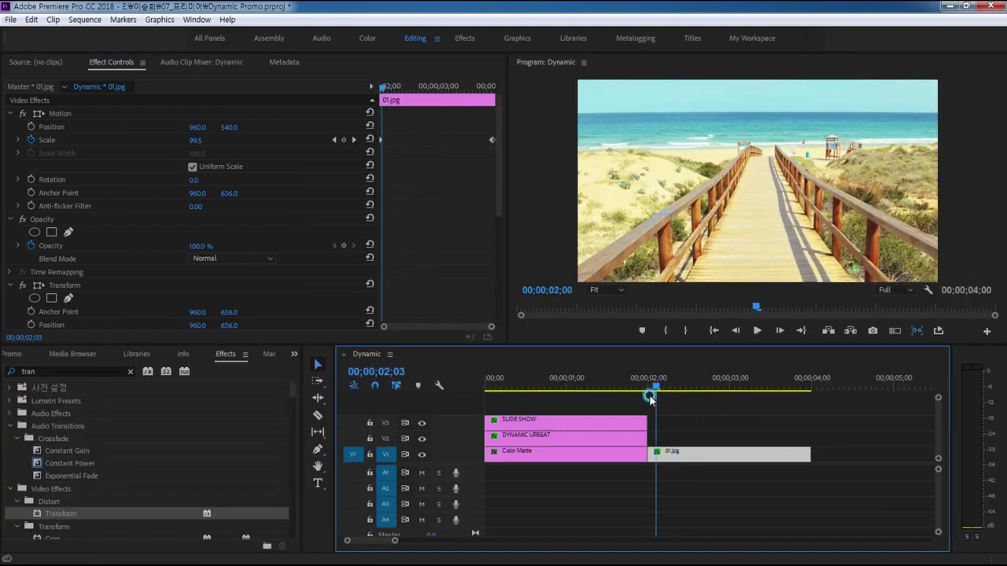
pyautogui.moveTo(716, 386); pyautogui.dragTo(641, 390)
pyautogui.click(773, 397)
pyautogui.press('space')
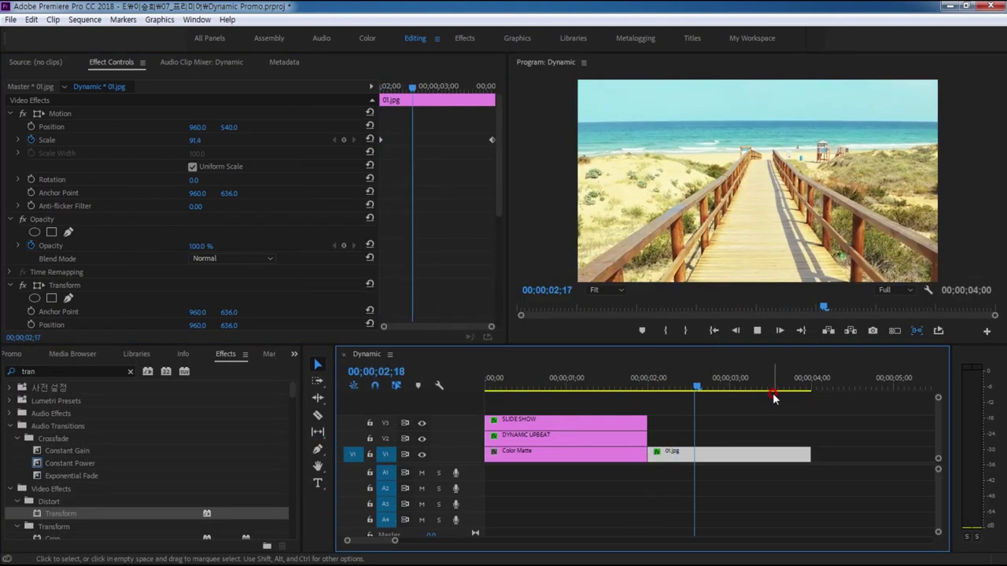
pyautogui.press('space')
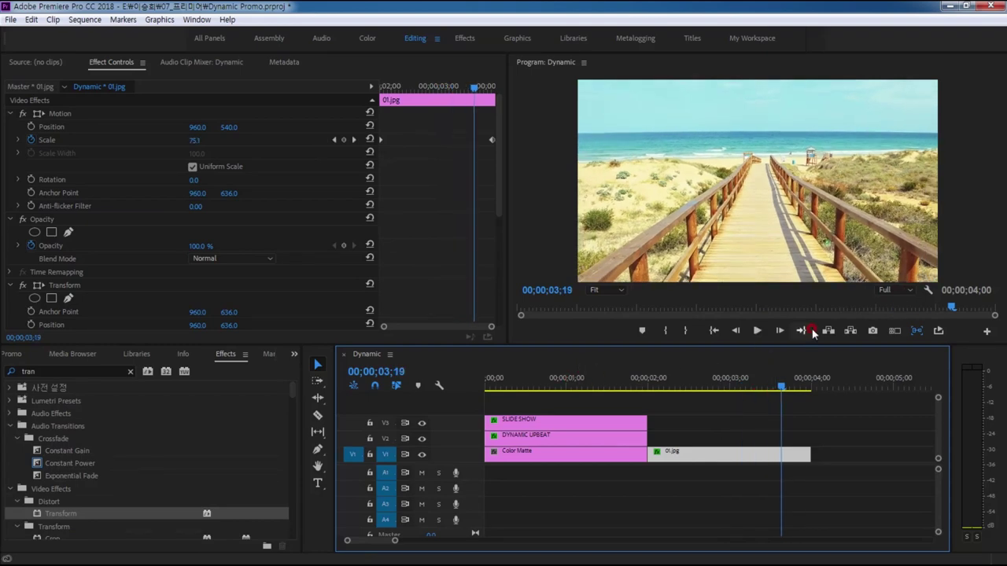
# Reselect 01.jpg to show its effects with the playhead at 02;11, and clear the effect search.
pyautogui.click(786, 397)
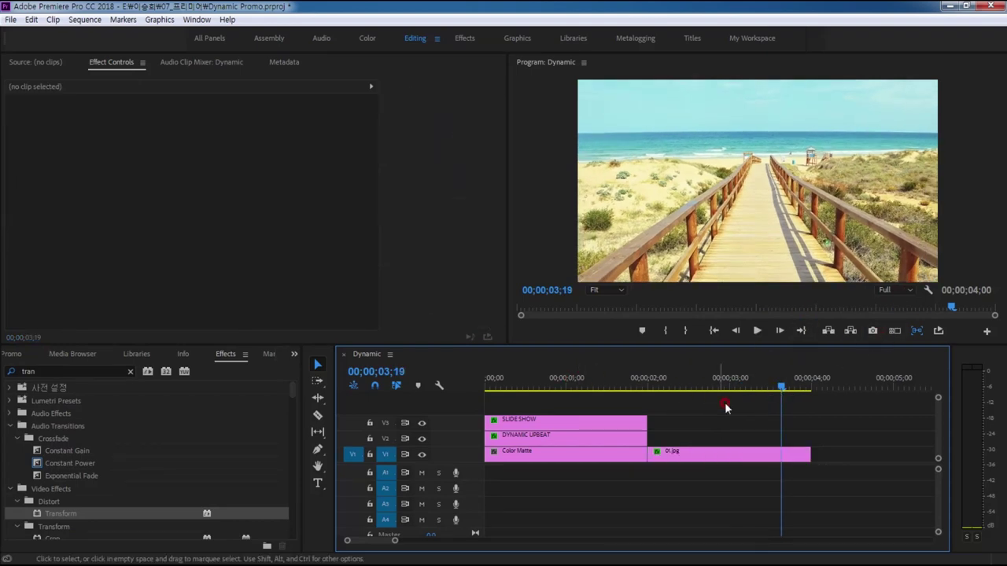
pyautogui.click(752, 387)
pyautogui.click(674, 454)
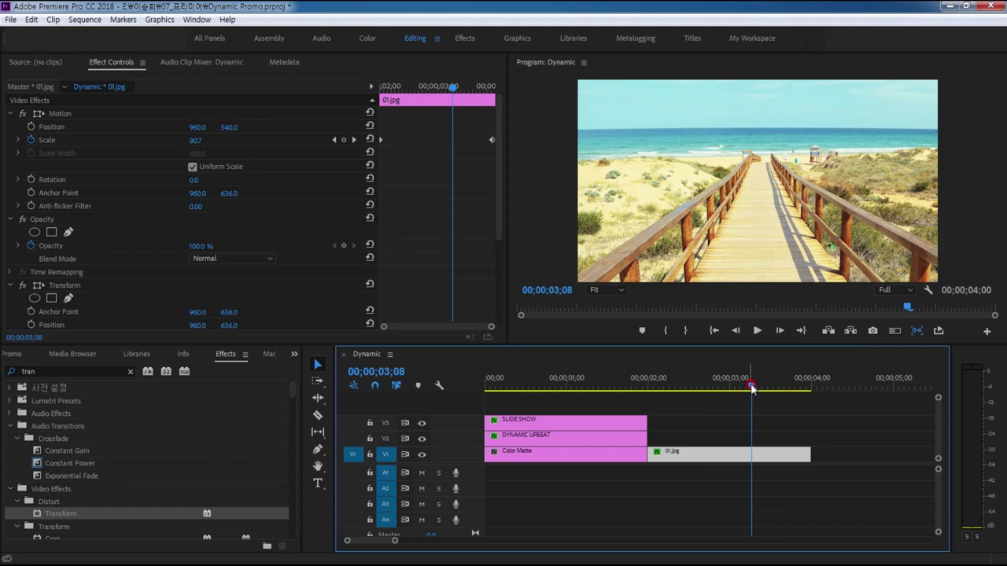
pyautogui.click(678, 386)
pyautogui.doubleClick(28, 372)
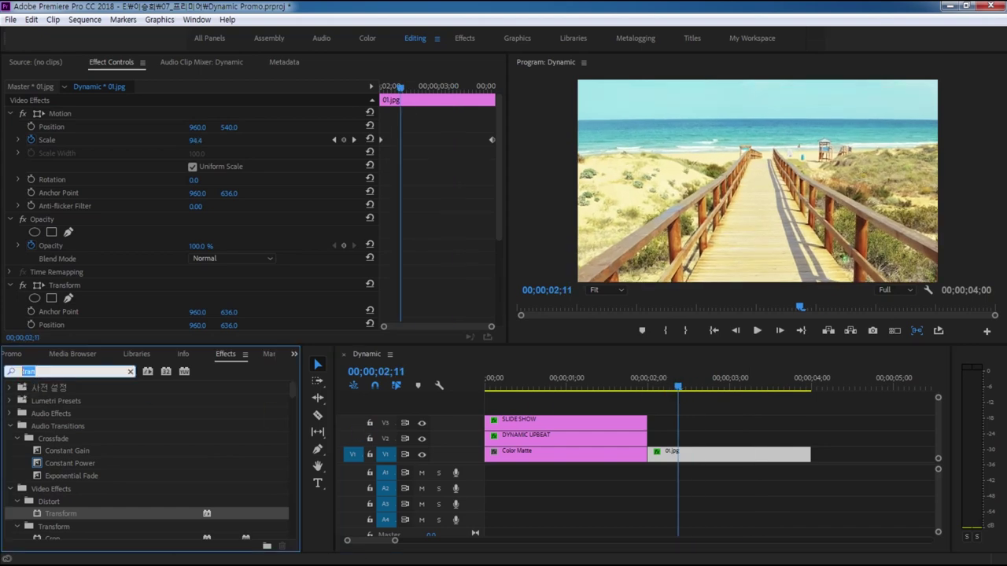
# Apply Fast Blur to 01.jpg and reveal its settings with the playhead at 02;08.
pyautogui.write('fast')
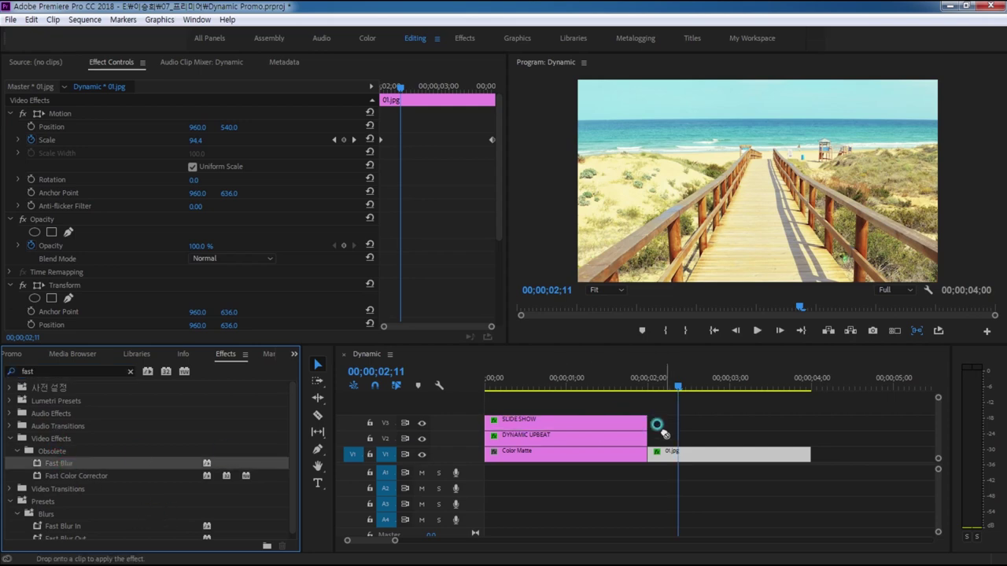
pyautogui.moveTo(67, 470); pyautogui.dragTo(393, 211)
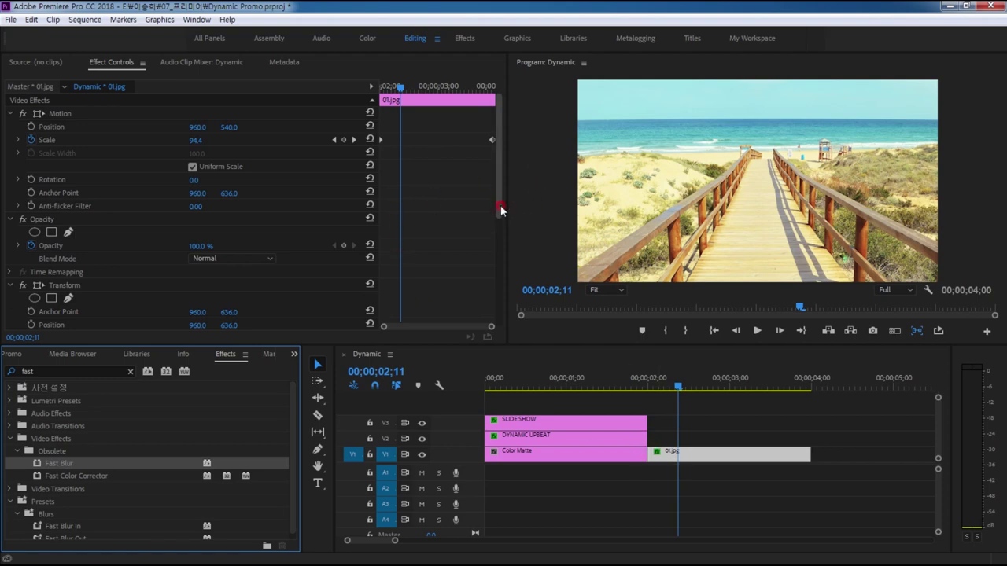
pyautogui.moveTo(500, 206); pyautogui.dragTo(500, 289)
pyautogui.click(335, 198)
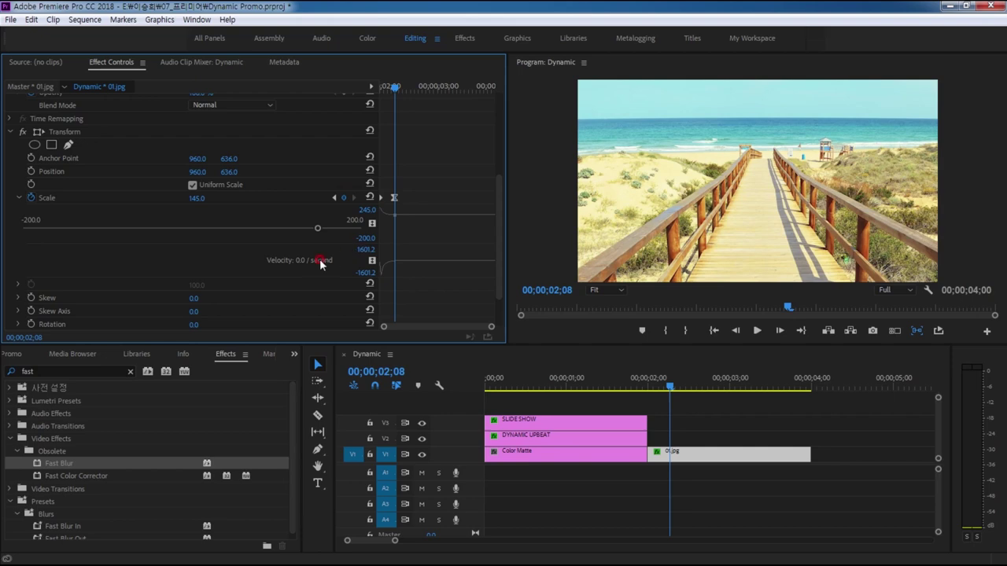
pyautogui.scroll(-2, 237, 281)
pyautogui.scroll(-1, 237, 281)
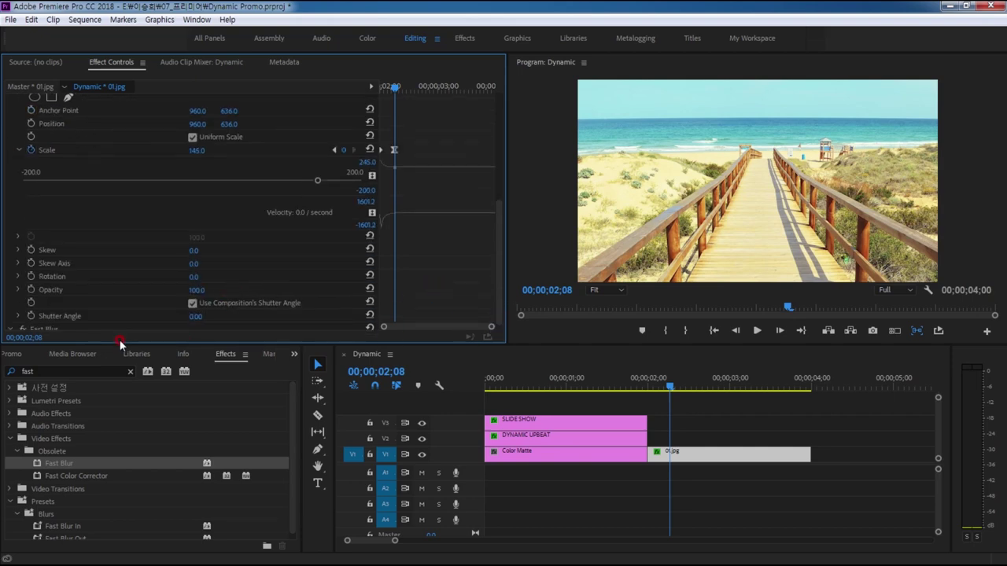
pyautogui.moveTo(118, 346); pyautogui.dragTo(117, 387)
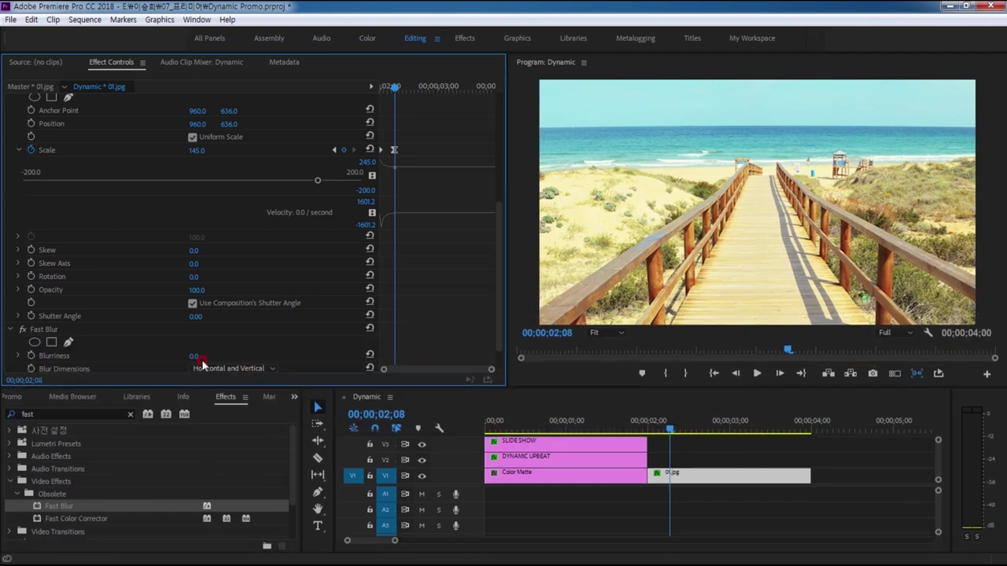
pyautogui.moveTo(499, 338); pyautogui.dragTo(435, 376)
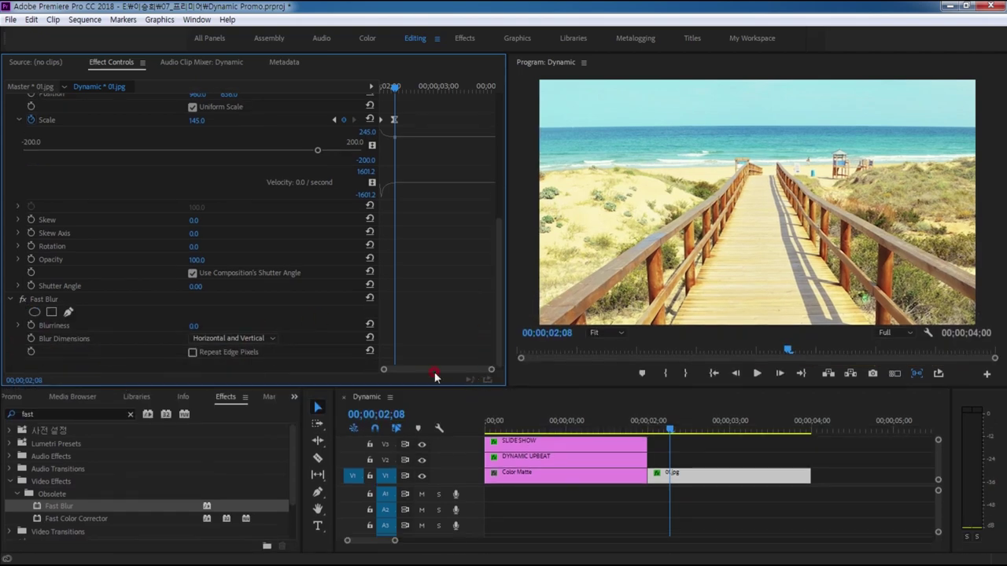
# Keyframe Blurriness 0 at 02;08 and 50 at 02;00, then preview the blur-in.
pyautogui.click(32, 326)
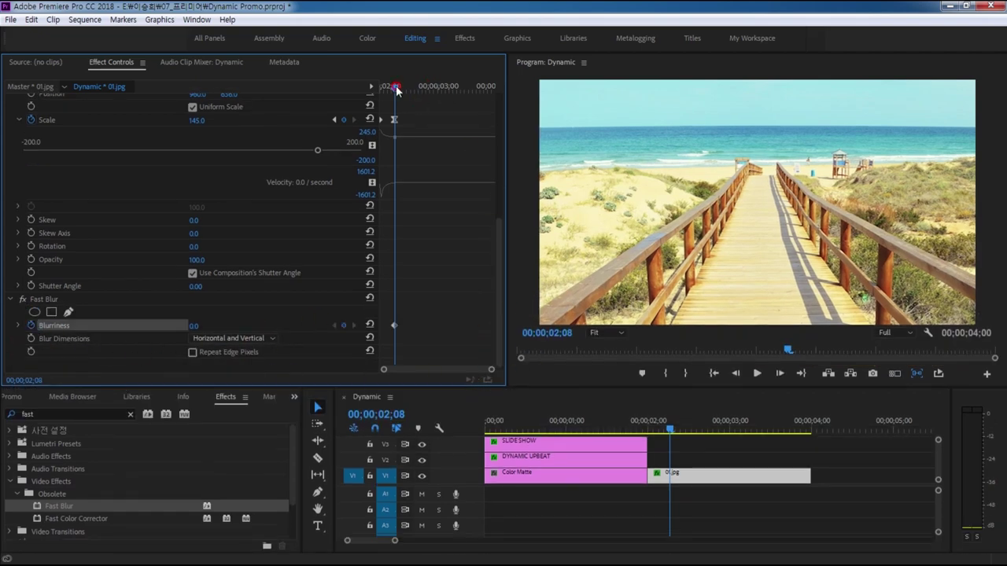
pyautogui.moveTo(397, 89); pyautogui.dragTo(382, 87)
pyautogui.click(197, 325)
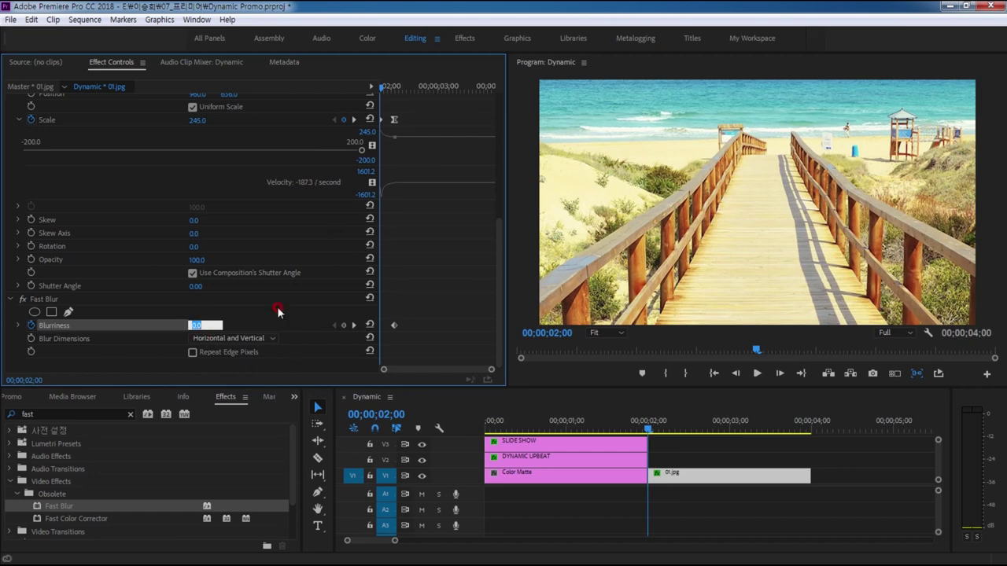
pyautogui.write('50')
pyautogui.click(278, 311)
pyautogui.click(562, 300)
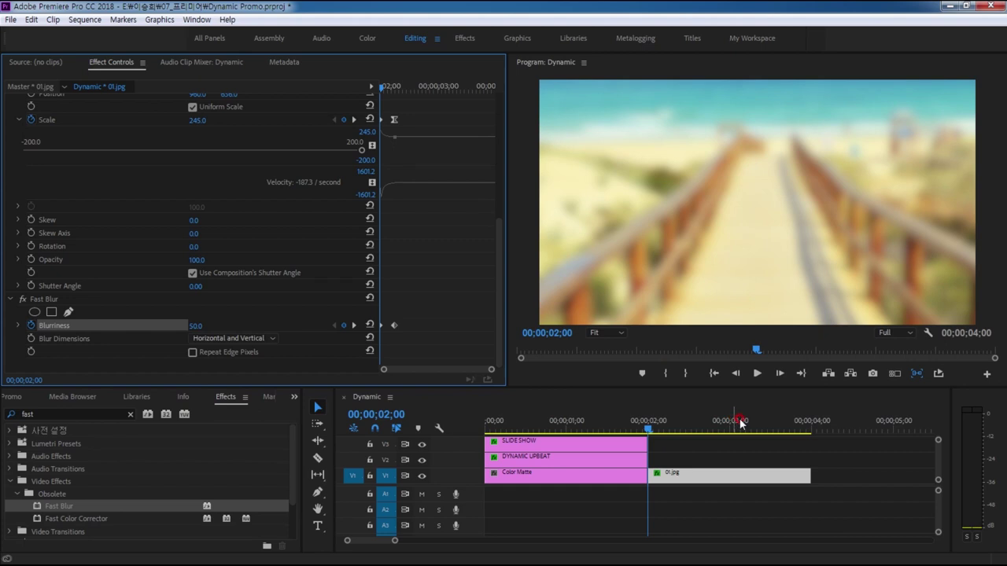
pyautogui.press('space')
pyautogui.press('space')
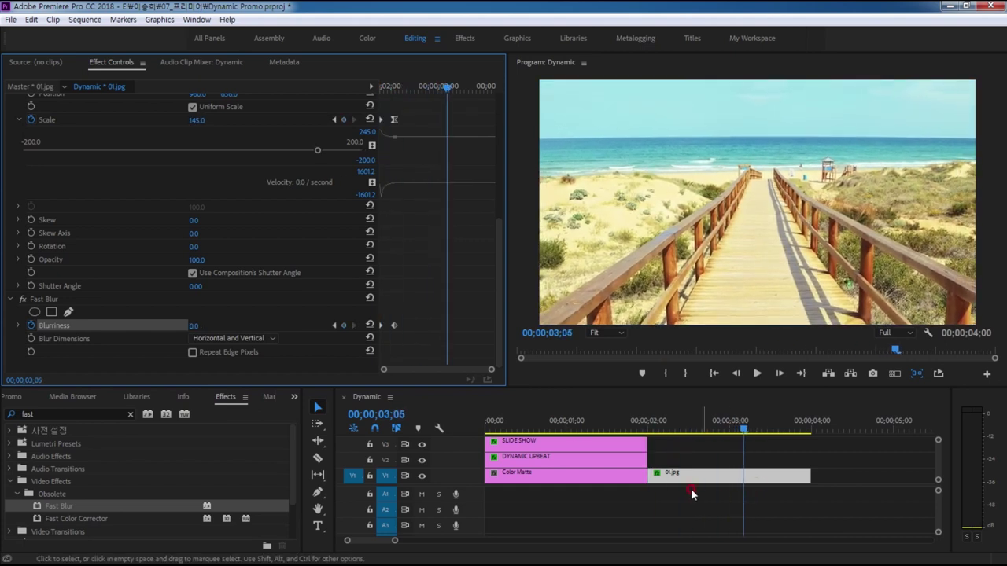
# Ease in the Blurriness keyframe.
pyautogui.click(465, 349)
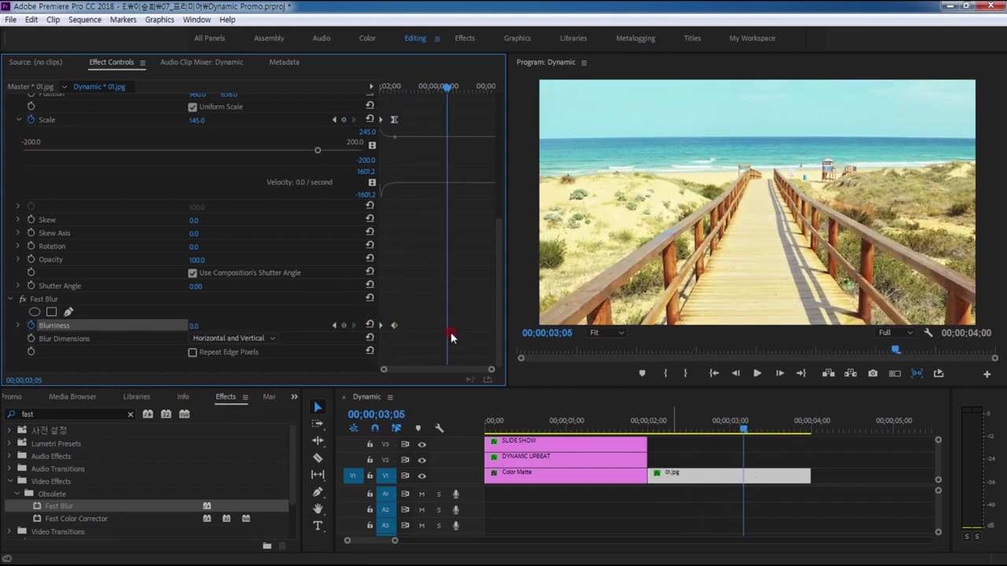
pyautogui.rightClick(395, 326)
pyautogui.click(472, 521)
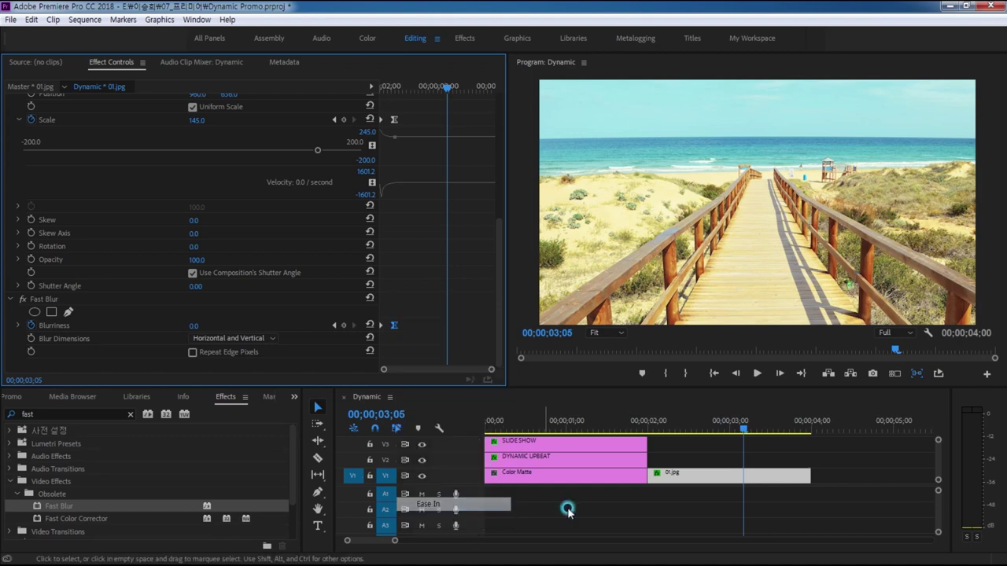
pyautogui.click(643, 428)
# Preview the title into the blurred photo, zooming the timeline in and out.
pyautogui.press('space')
pyautogui.press('space')
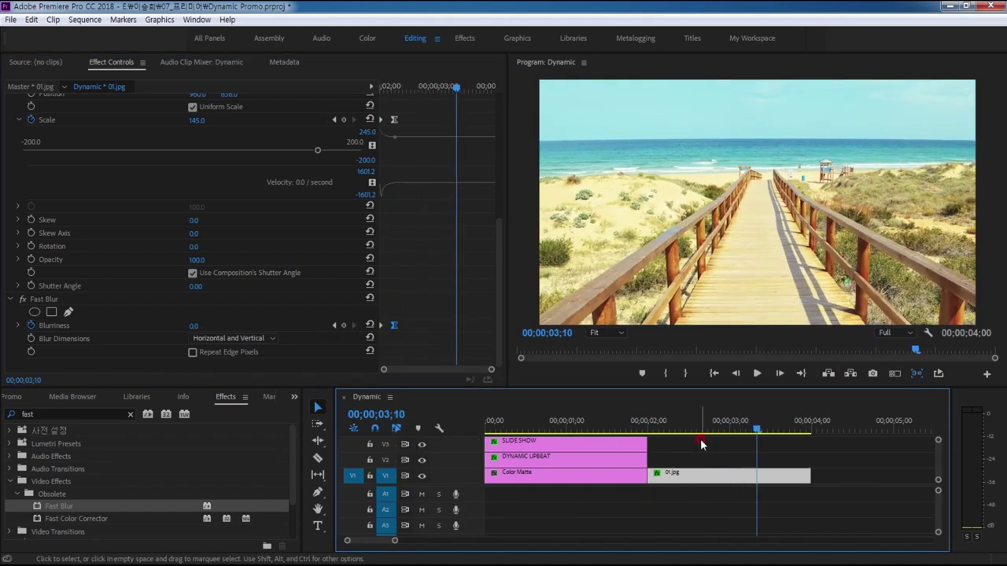
pyautogui.press('=')
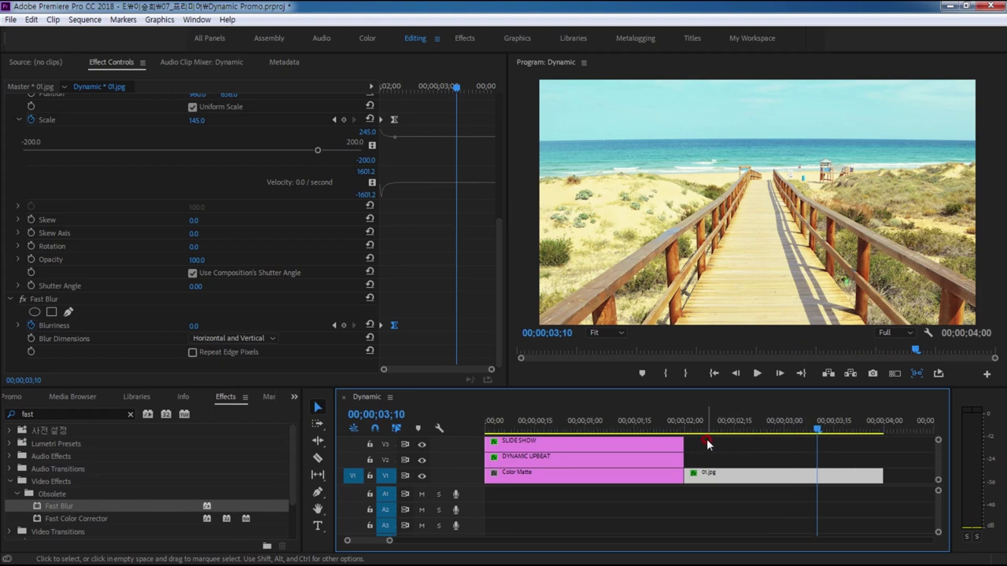
pyautogui.press('-')
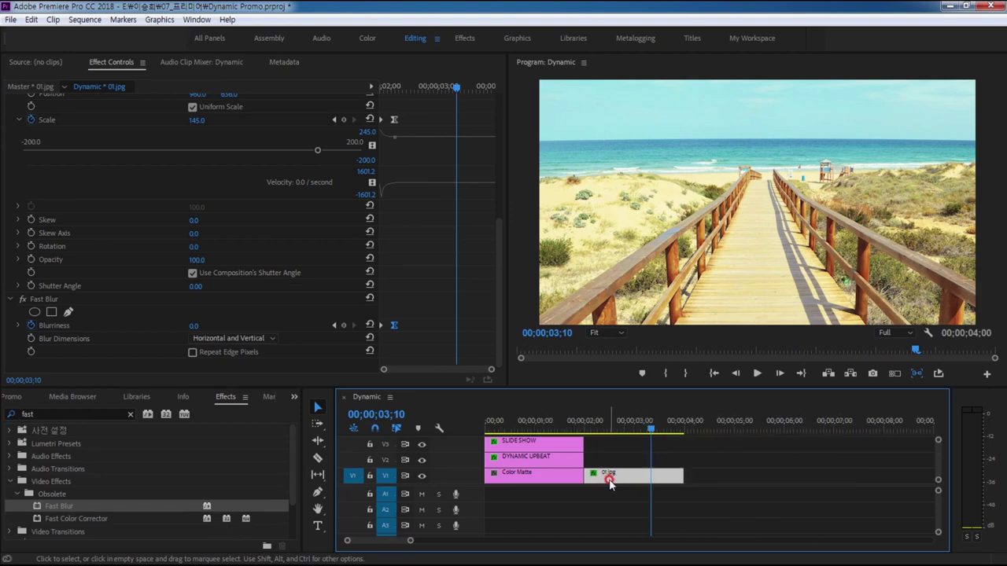
# Alt-drag a copy of 01.jpg to start at 04;00, directly after the original.
pyautogui.moveTo(611, 483); pyautogui.dragTo(702, 482)
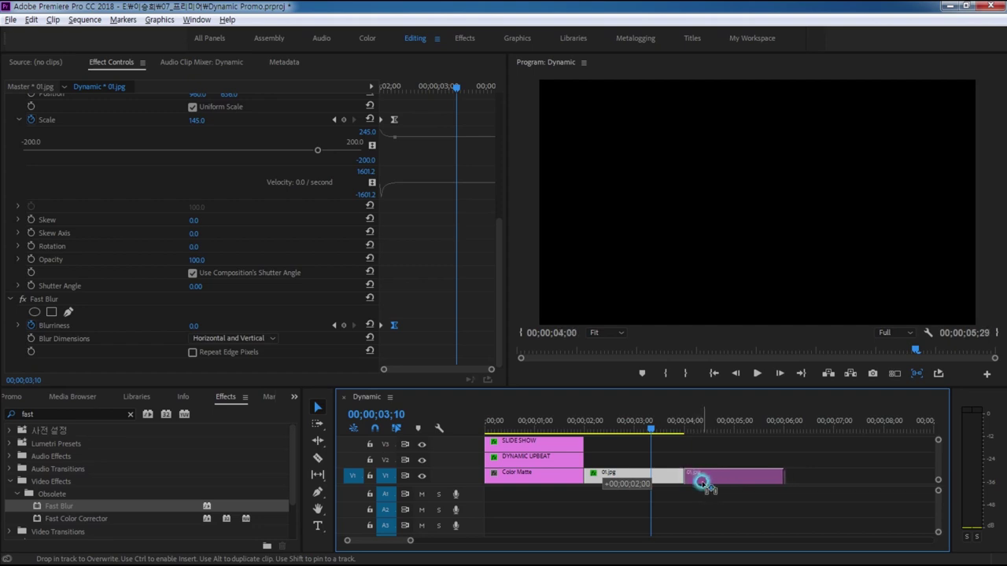
pyautogui.moveTo(702, 482); pyautogui.dragTo(703, 483)
pyautogui.hotkey('ctrl', 'z')
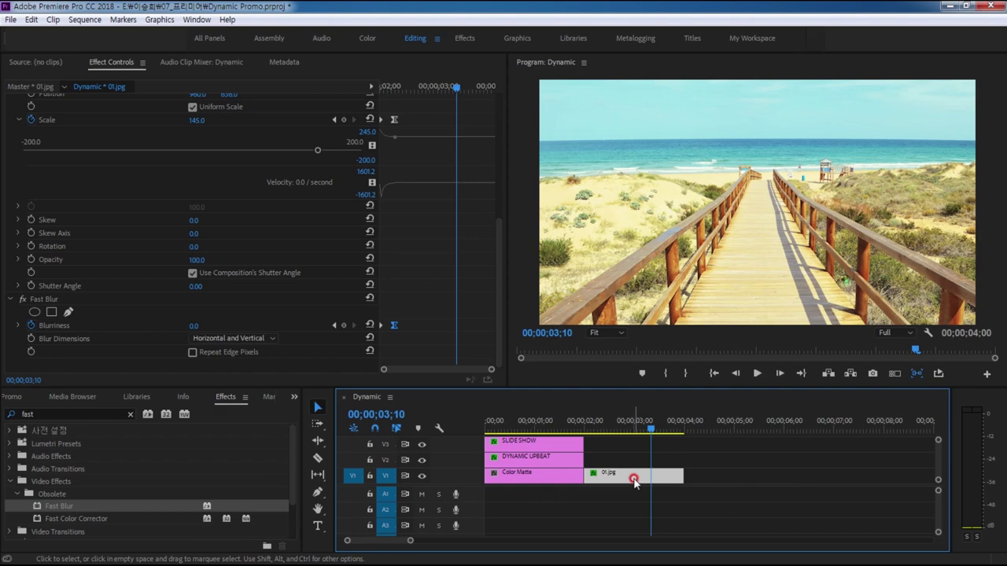
pyautogui.press('Down')
pyautogui.moveTo(634, 483)
pyautogui.mouseDown()
pyautogui.moveTo(610, 478)
pyautogui.moveTo(697, 472)
pyautogui.mouseUp()
# Alt-drag 02.jpg from the Project panel onto the copied clip to replace it.
pyautogui.click(199, 494)
pyautogui.click(16, 398)
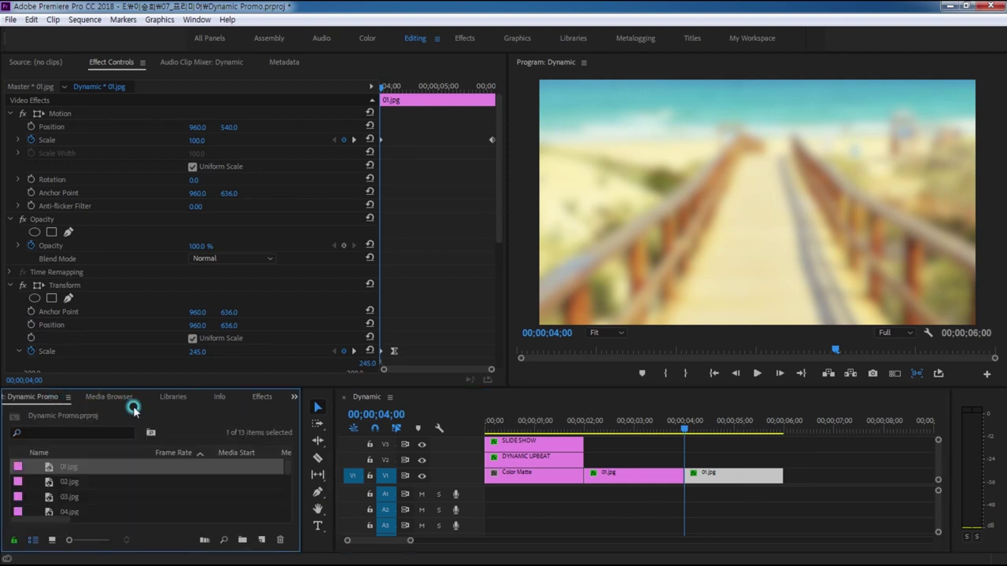
pyautogui.click(70, 484)
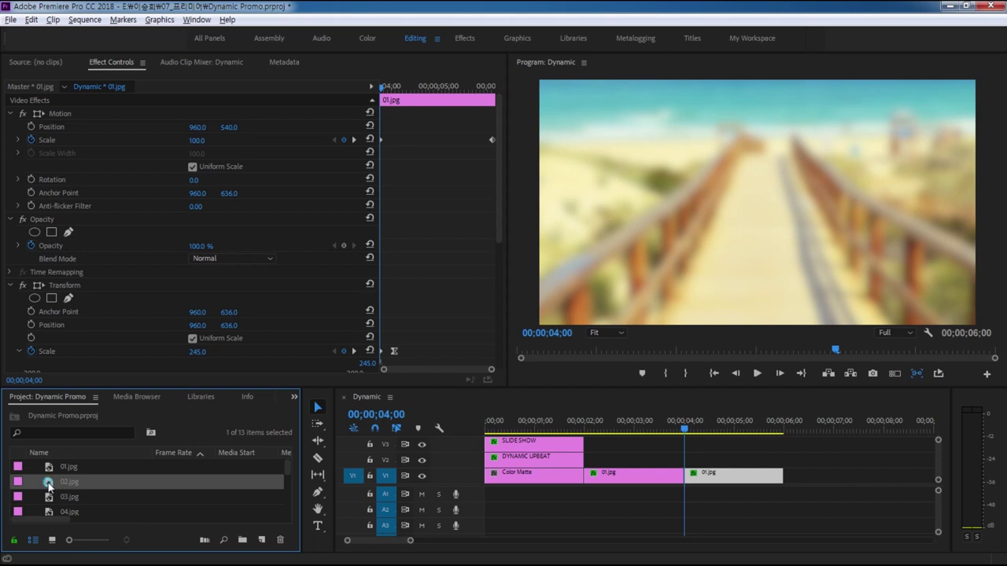
pyautogui.moveTo(48, 488); pyautogui.dragTo(694, 475)
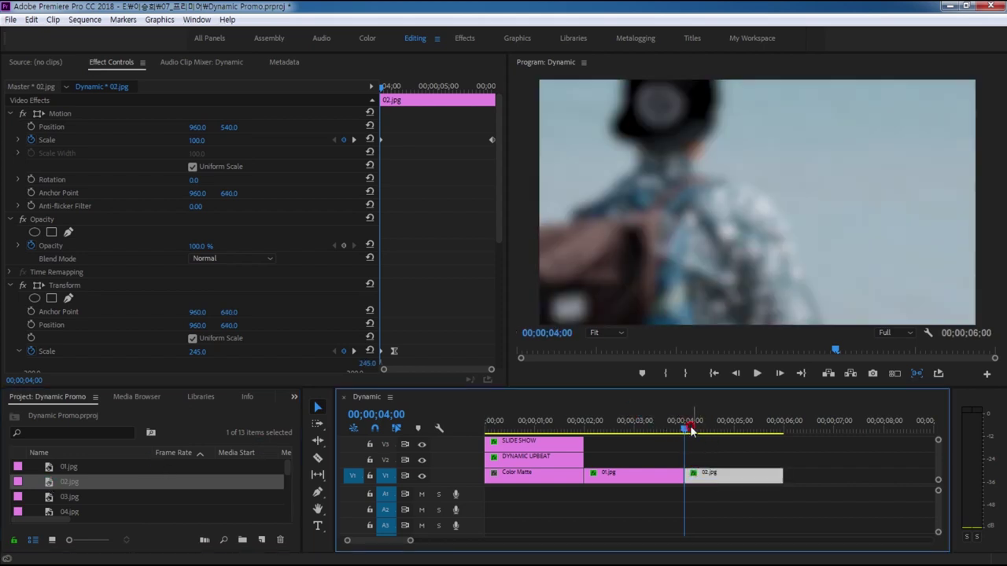
# Play back the sequence from before the photos to 05;23.
pyautogui.moveTo(683, 433); pyautogui.dragTo(576, 433)
pyautogui.press('space')
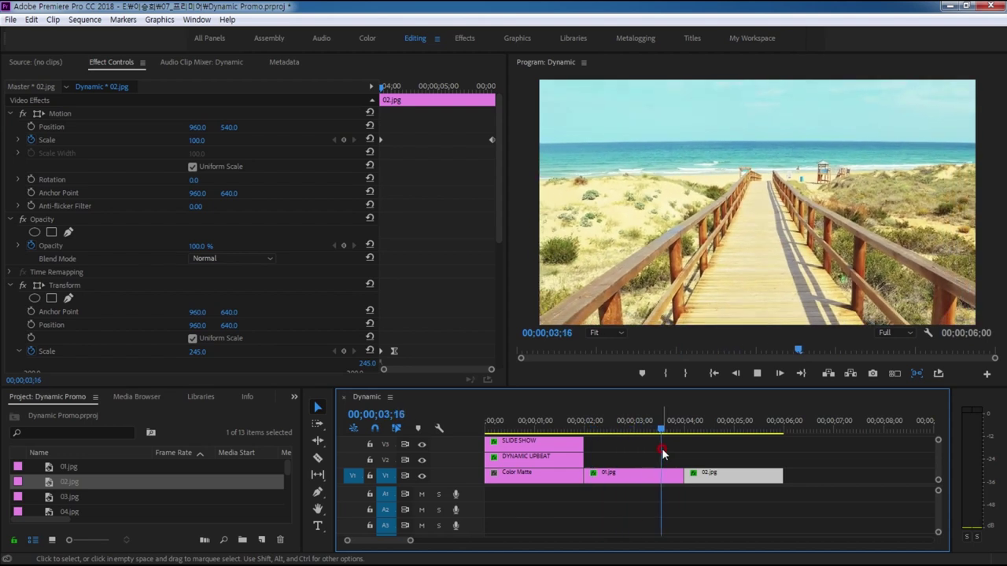
pyautogui.press('space')
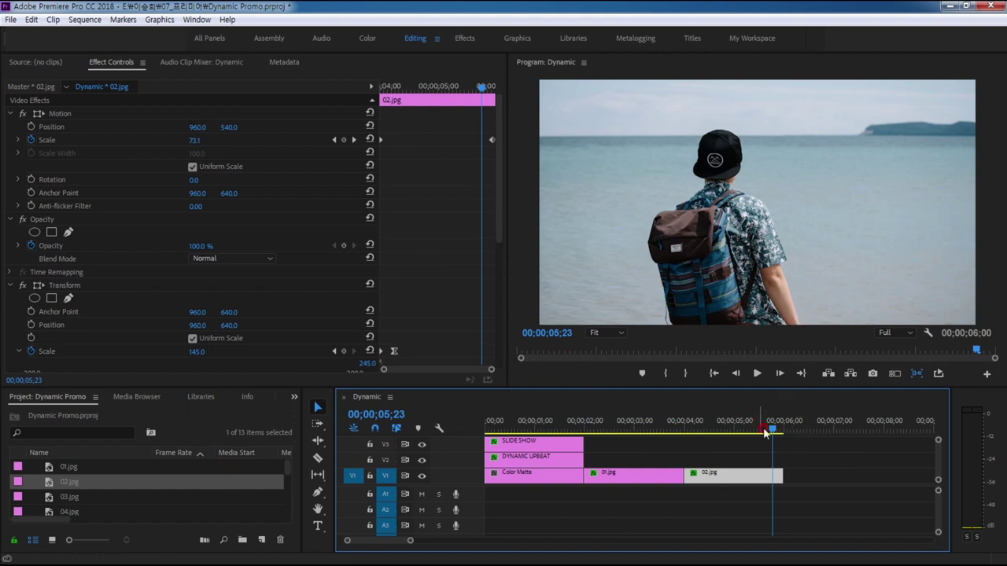
pyautogui.scroll(1, 450, 480)
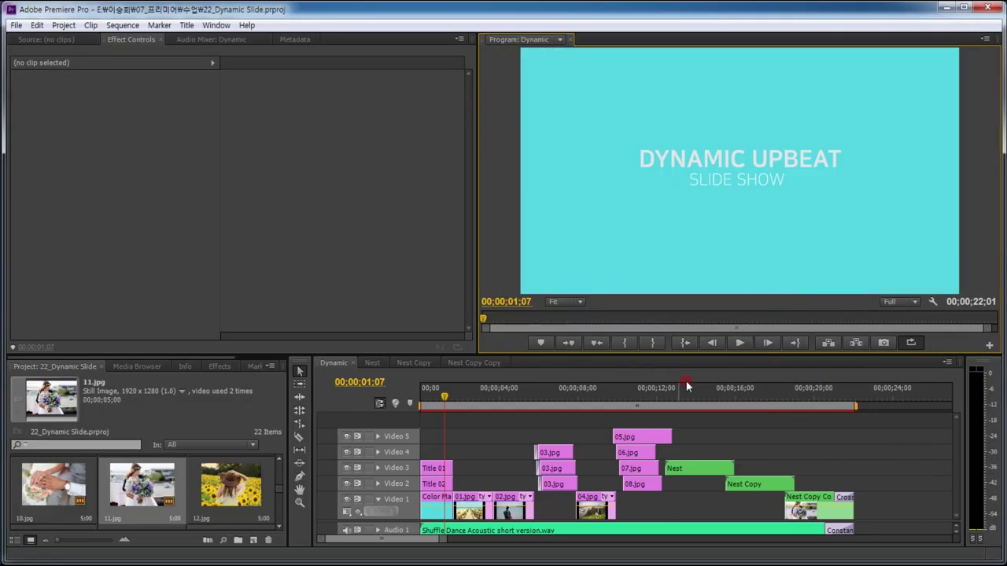
# Preview the finished reference slide show, then minimize it to reach Dynamic Promo.
pyautogui.press('space')
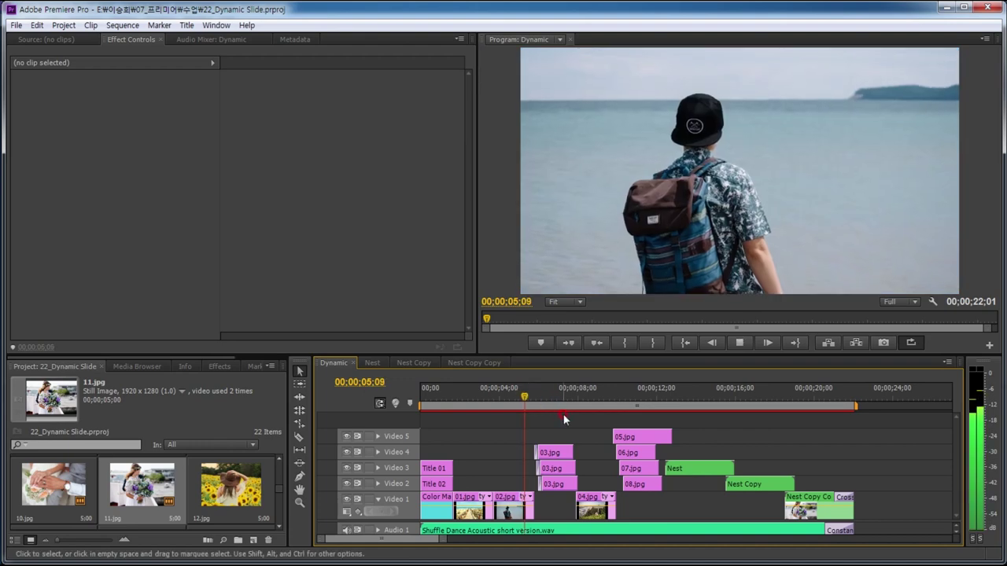
pyautogui.press('space')
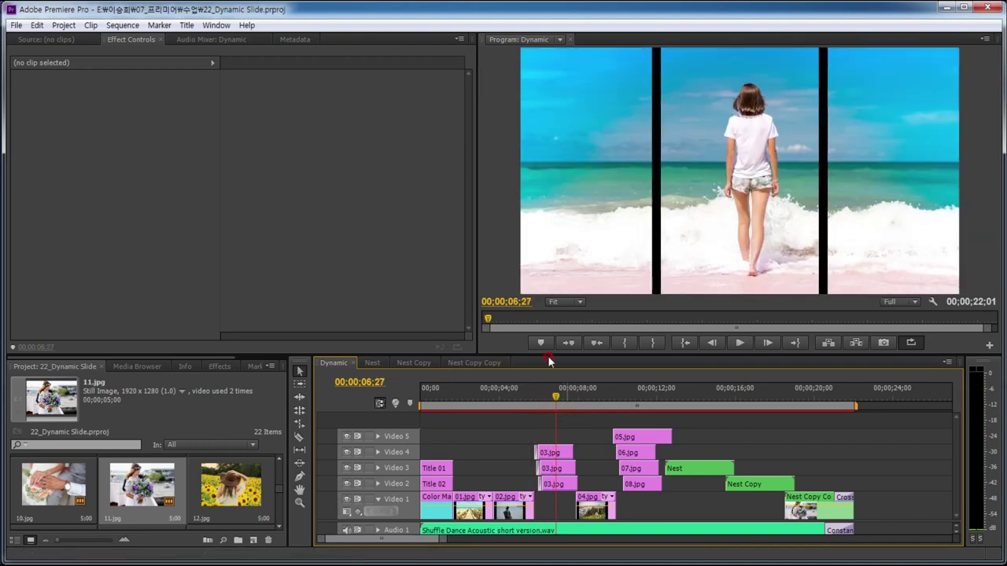
pyautogui.click(540, 409)
pyautogui.press('space')
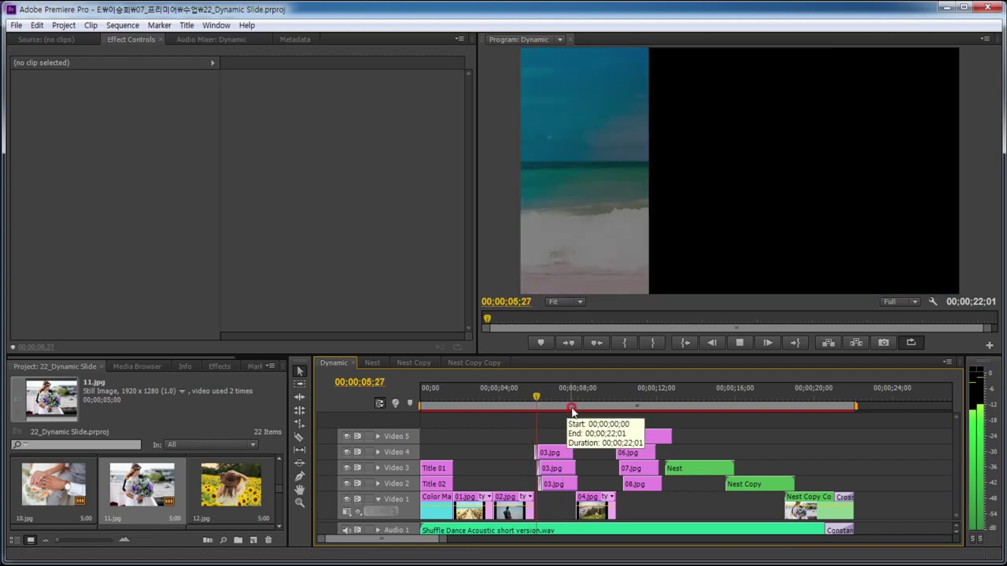
pyautogui.press('space')
pyautogui.click(947, 7)
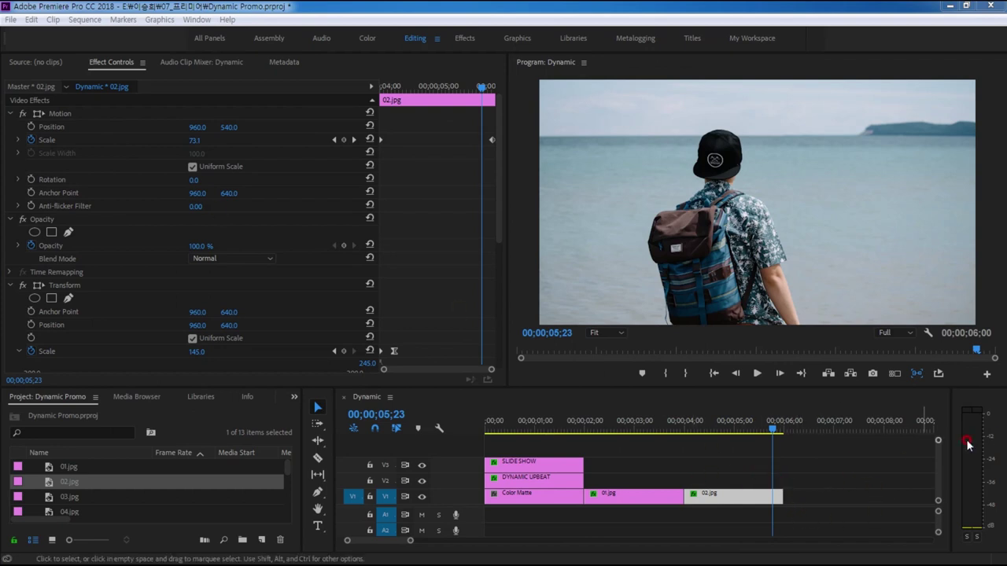
# Drop 03.jpg on V1 after 02.jpg and give it a 200 duration, ending at 08;00.
pyautogui.click(51, 498)
pyautogui.moveTo(51, 498); pyautogui.dragTo(814, 499)
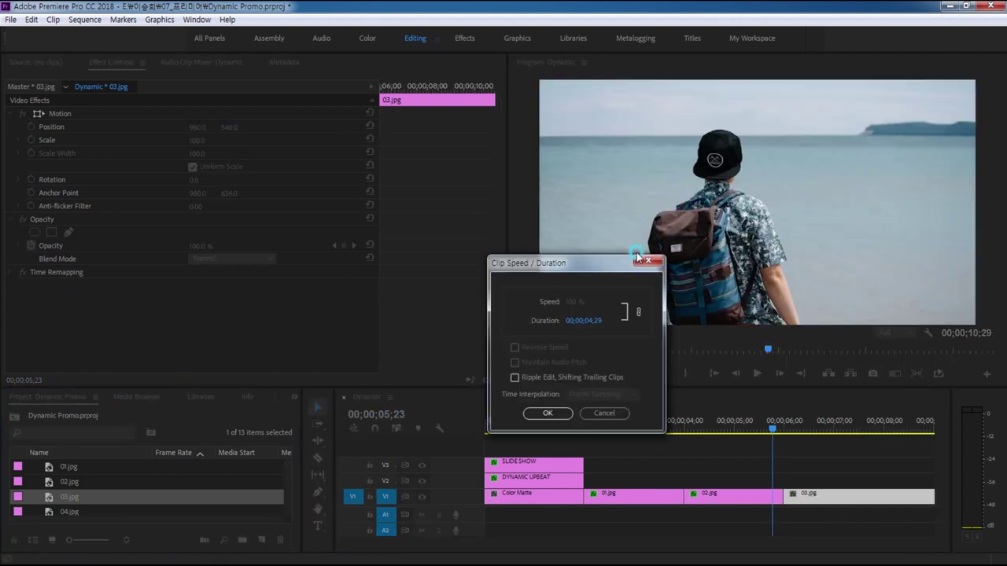
pyautogui.click(665, 277)
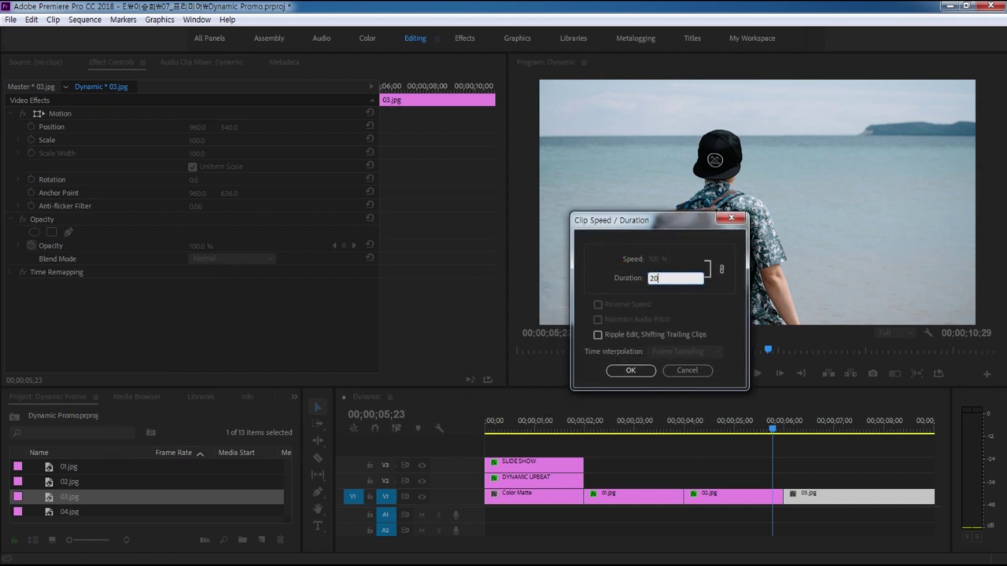
pyautogui.write('200')
pyautogui.press('Return')
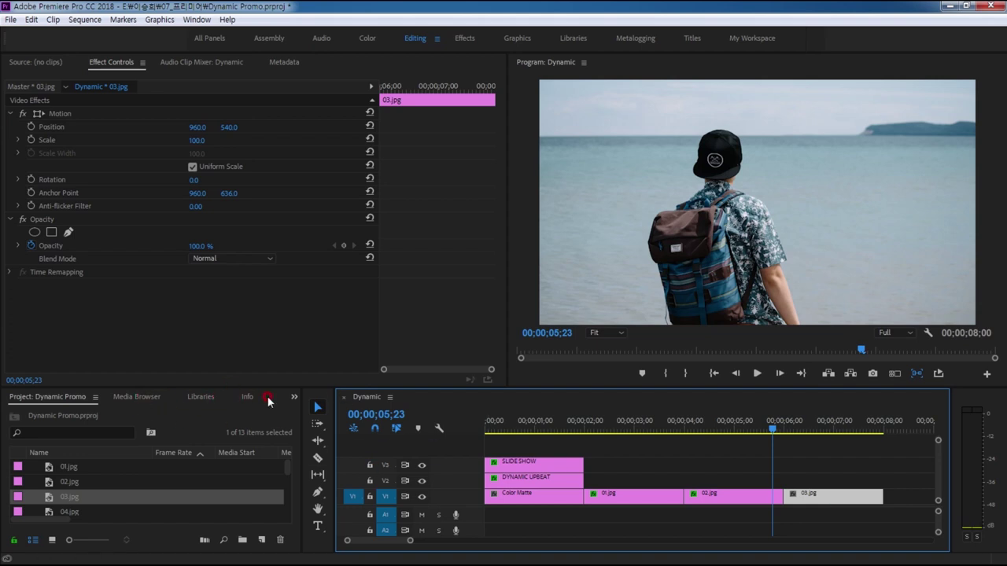
pyautogui.click(295, 398)
# Apply the Crop effect to 03.jpg and crop 70% off its right side.
pyautogui.click(312, 467)
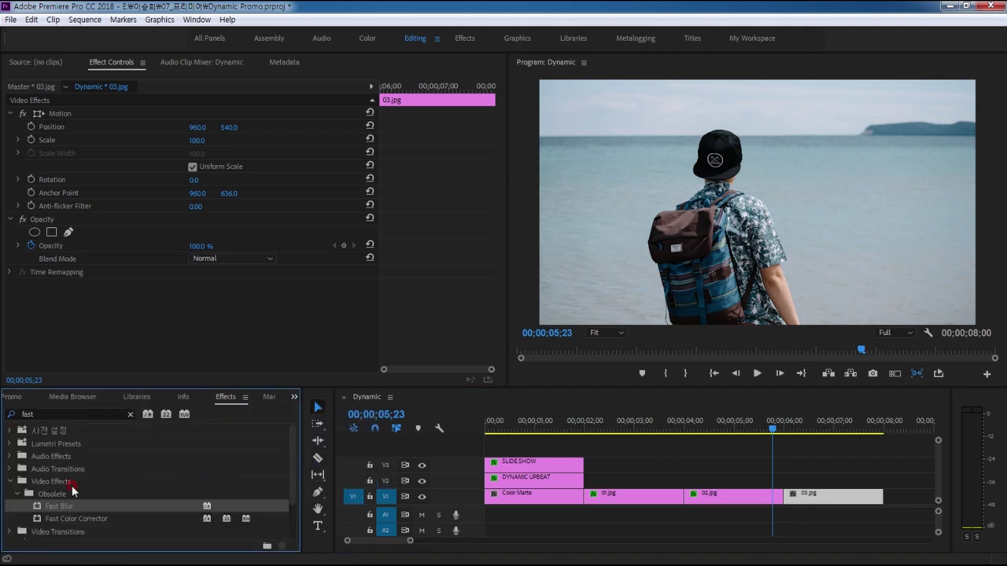
pyautogui.click(65, 412)
pyautogui.write('crop')
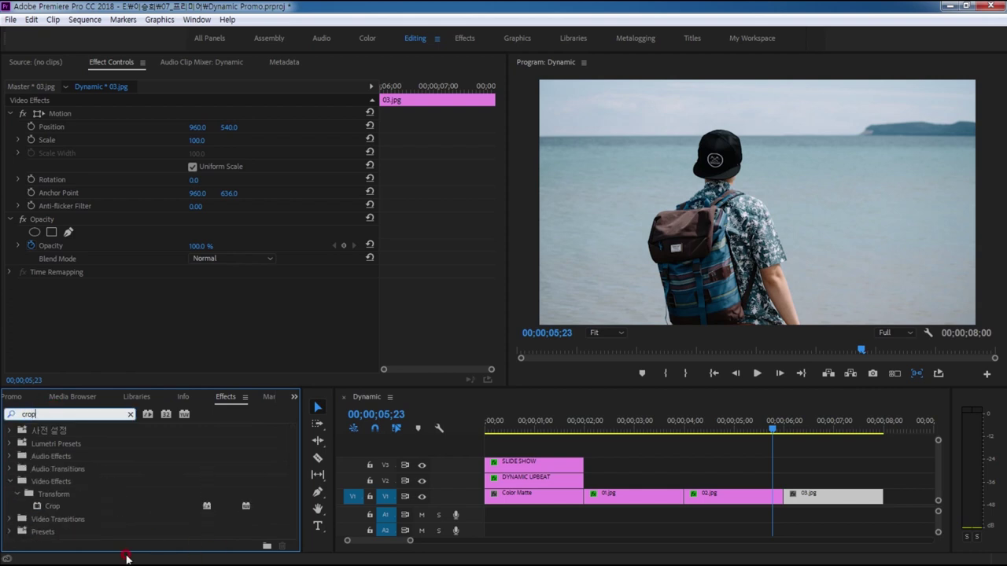
pyautogui.moveTo(48, 507); pyautogui.dragTo(798, 494)
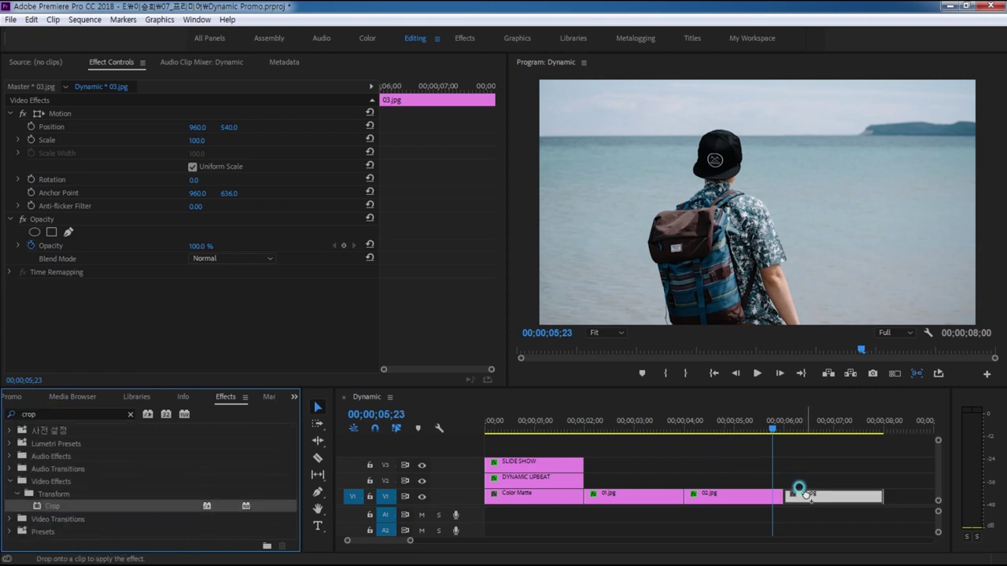
pyautogui.click(820, 428)
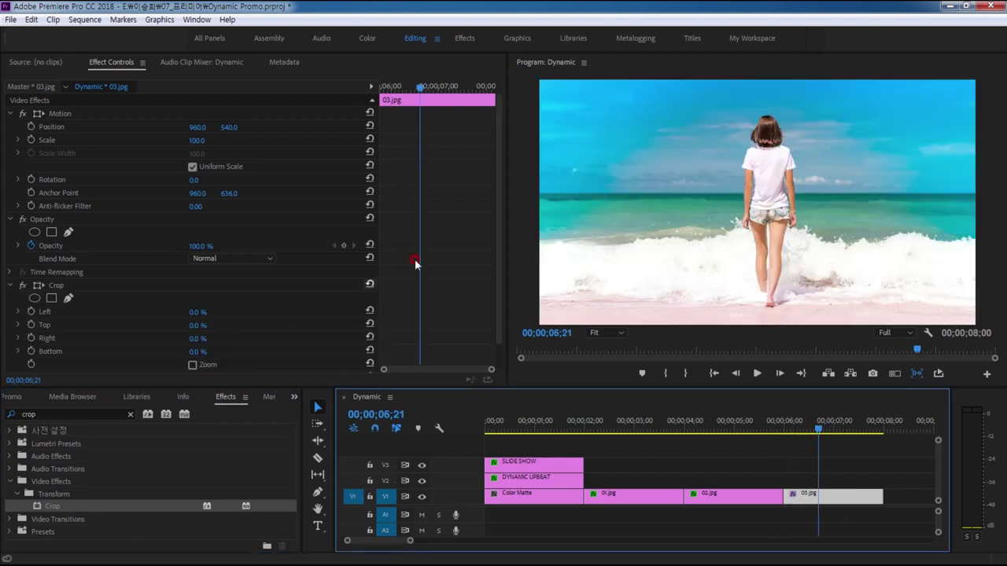
pyautogui.moveTo(496, 274); pyautogui.dragTo(499, 322)
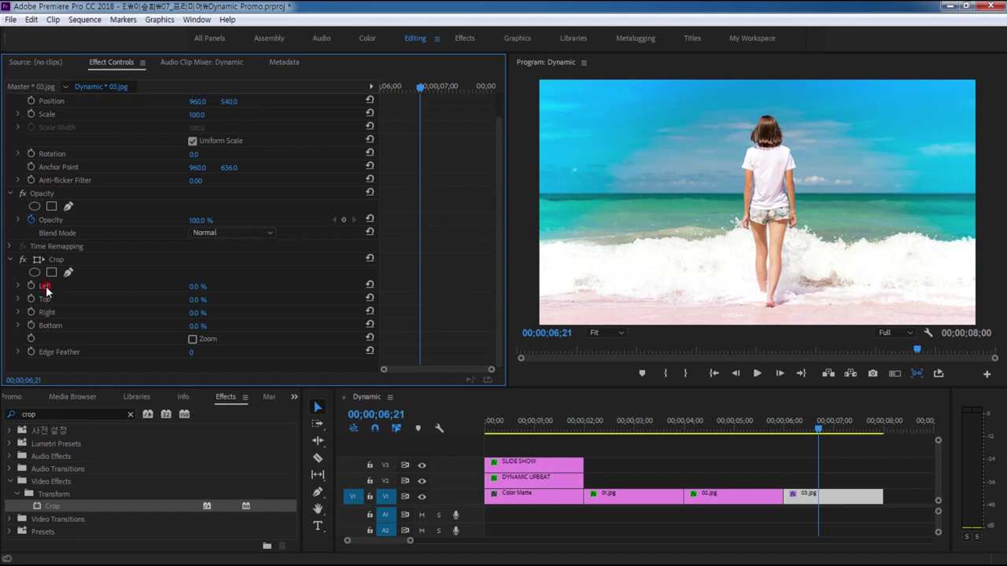
pyautogui.click(190, 313)
pyautogui.write('70')
pyautogui.click(301, 316)
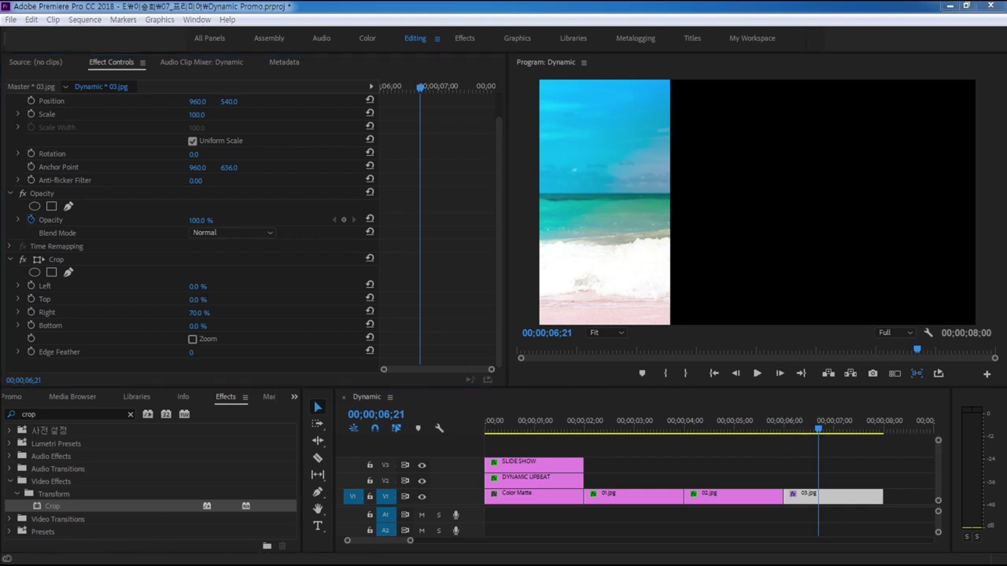
# Park the playhead at 00;00;06;08, just inside the start of 03.jpg.
pyautogui.click(830, 500)
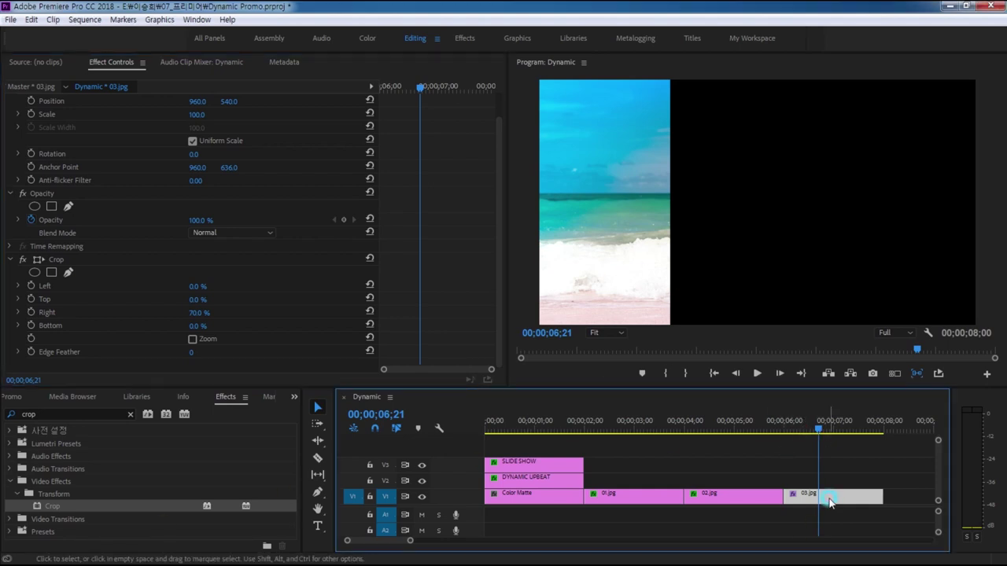
pyautogui.press('Up')
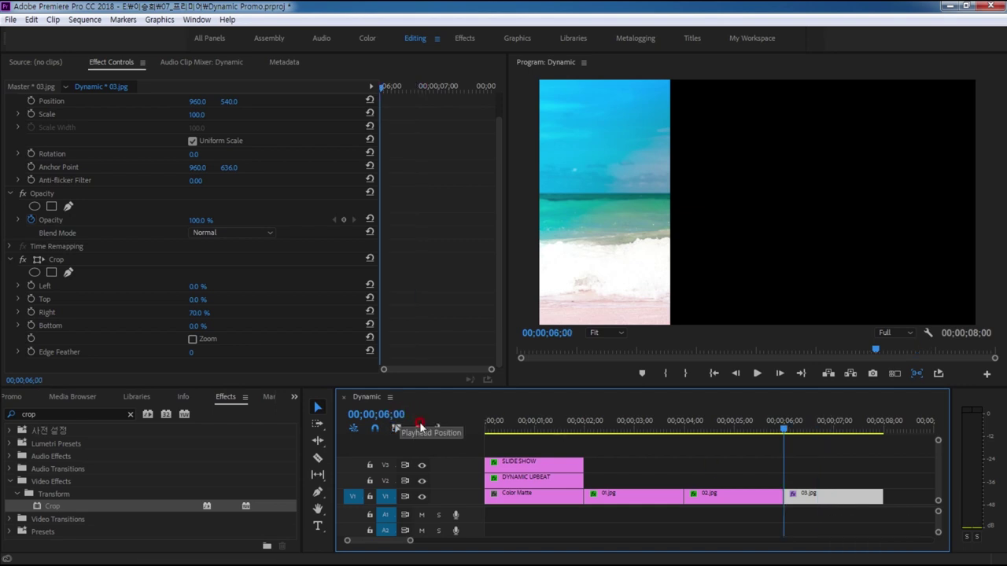
pyautogui.click(376, 415)
pyautogui.write('608')
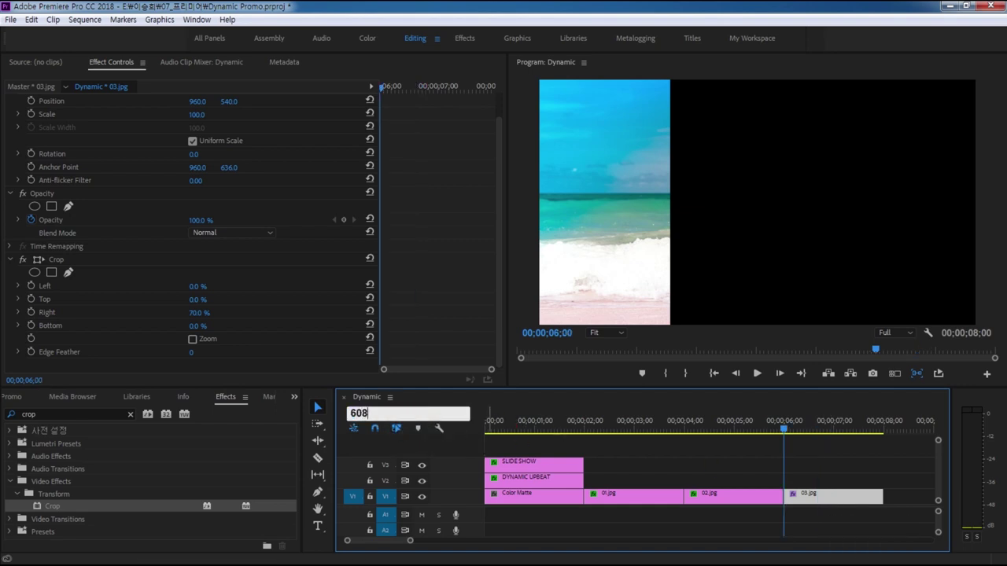
pyautogui.click(482, 446)
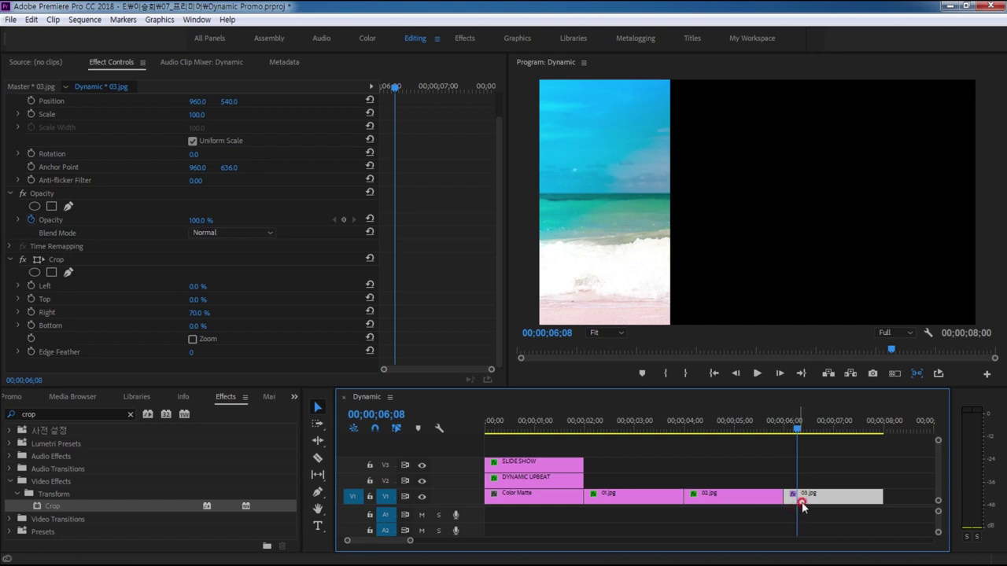
pyautogui.scroll(1, 162, 213)
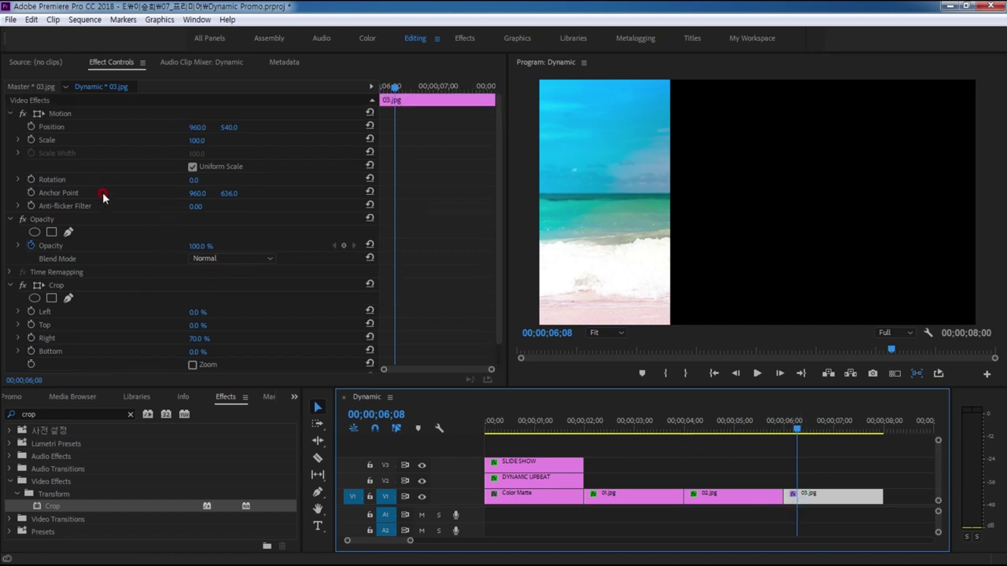
# Keyframe 03.jpg's Scale at 100 on 06;08 and 110 on 06;00, then preview the zoom.
pyautogui.click(31, 139)
pyautogui.moveTo(394, 86); pyautogui.dragTo(382, 86)
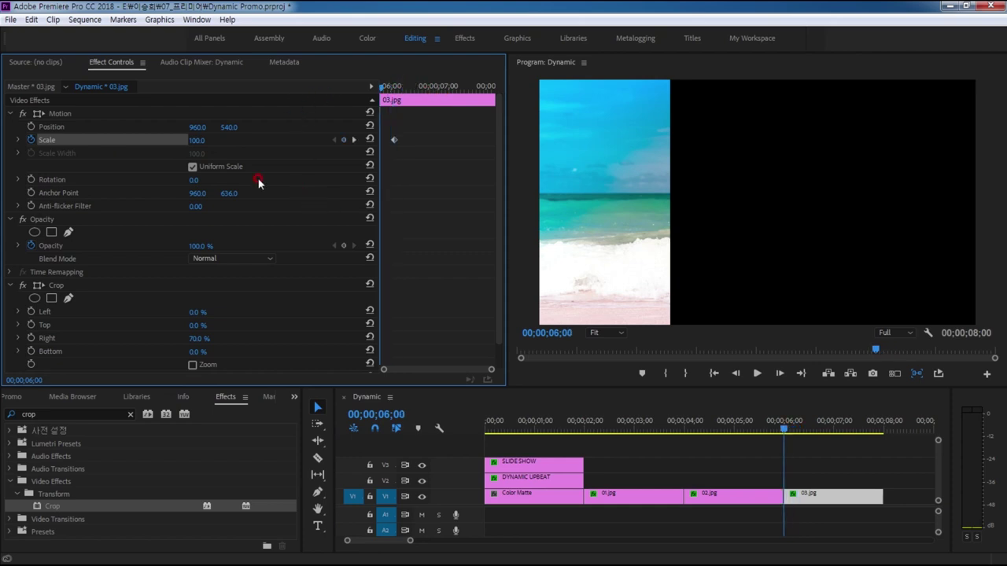
pyautogui.click(193, 142)
pyautogui.write('1')
pyautogui.write('0')
pyautogui.click(326, 159)
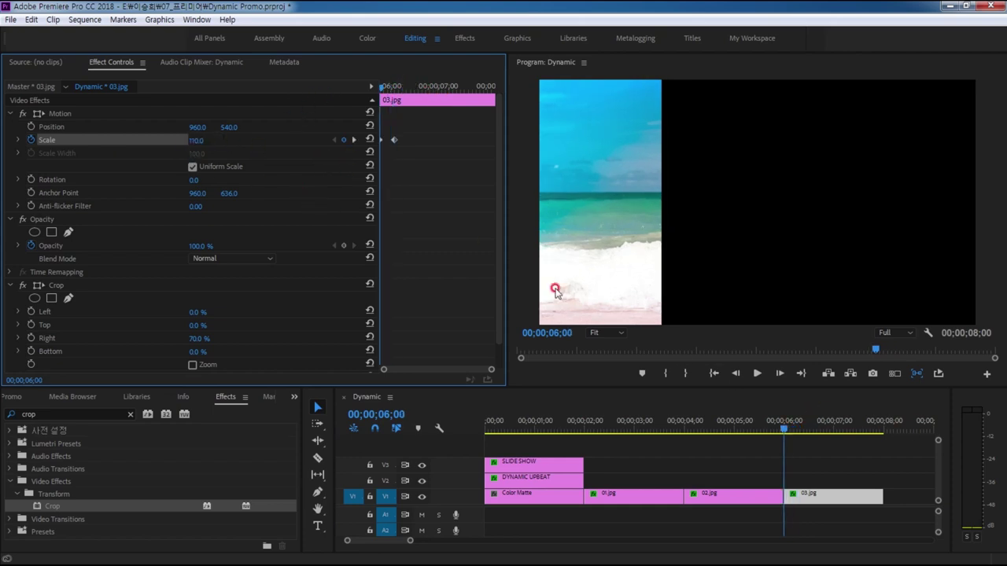
pyautogui.press('space')
pyautogui.press('space')
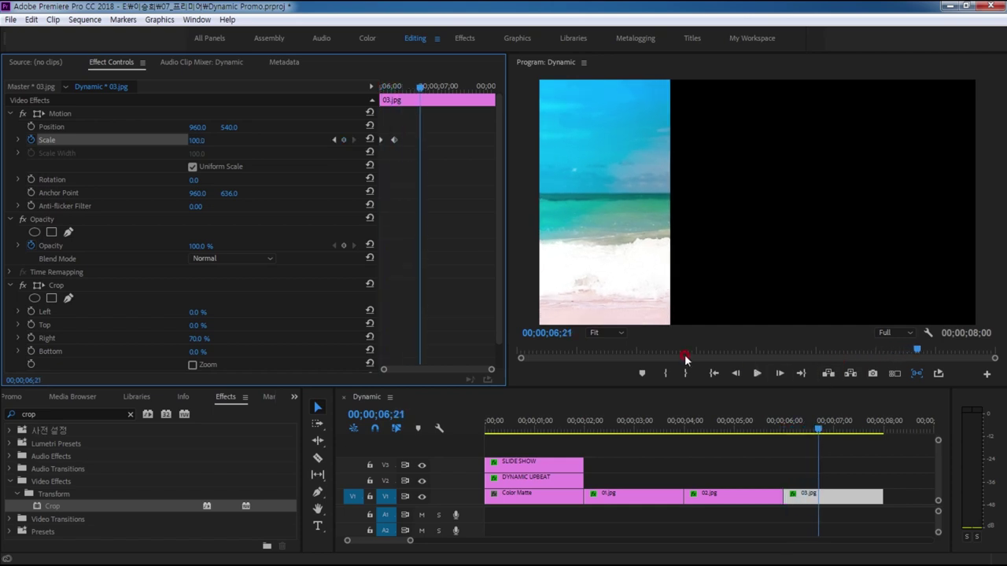
# Apply Ease In to the 100 Scale keyframe and expand the Scale graphs.
pyautogui.rightClick(394, 140)
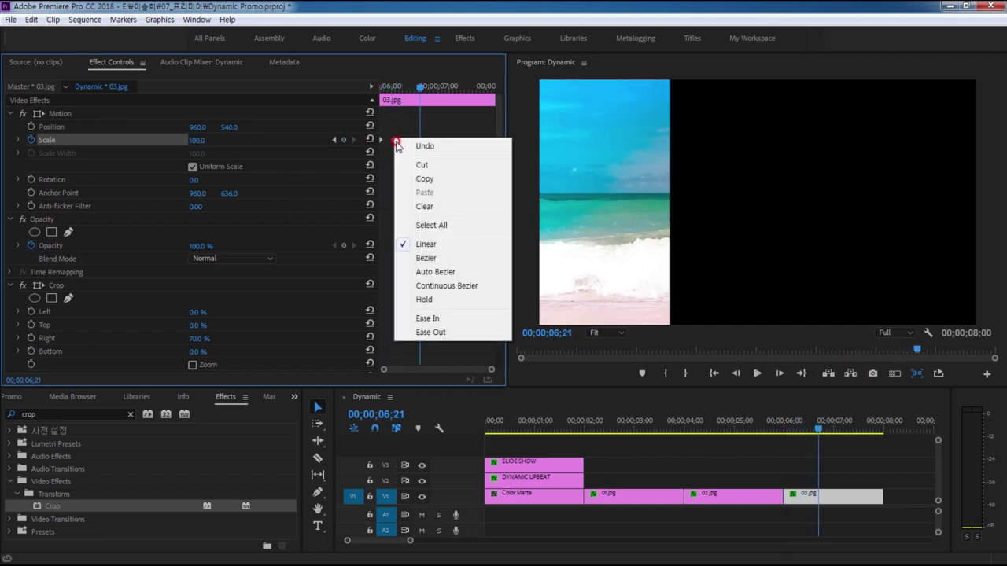
pyautogui.click(437, 319)
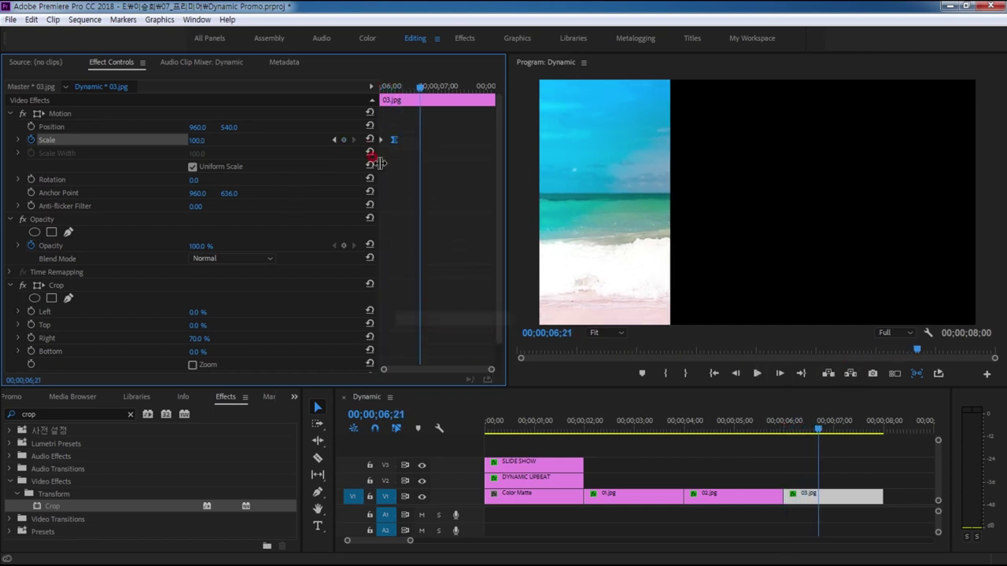
pyautogui.click(18, 141)
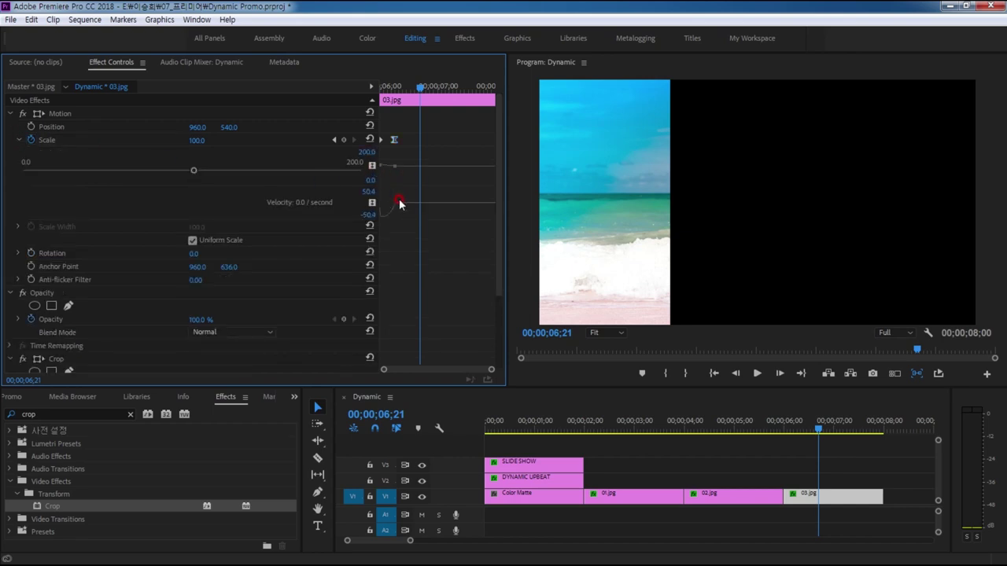
pyautogui.click(394, 141)
pyautogui.moveTo(379, 196); pyautogui.dragTo(267, 203)
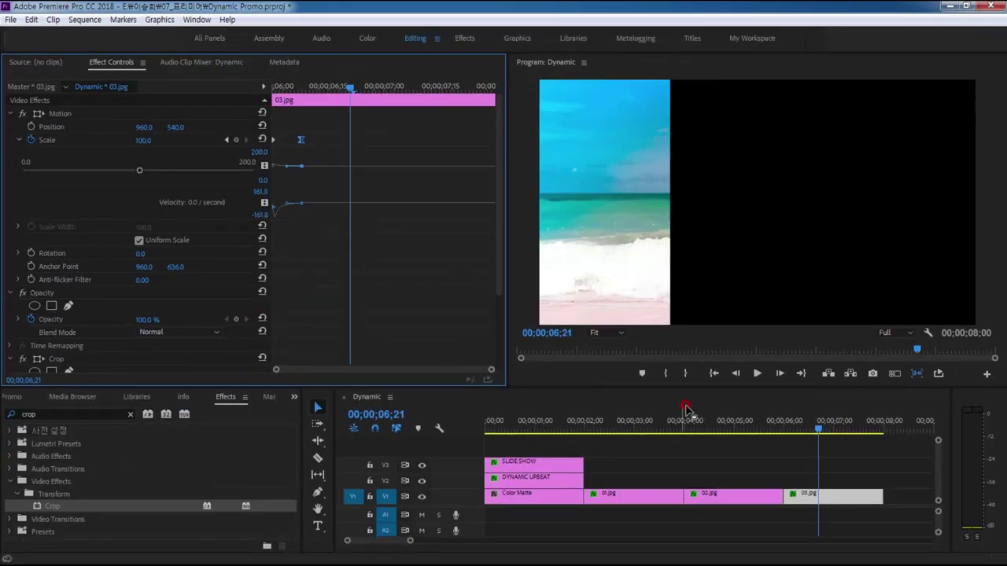
pyautogui.moveTo(798, 429); pyautogui.dragTo(776, 443)
# Move the final Scale keyframe to 06;15 for a gentler zoom and preview it.
pyautogui.press('space')
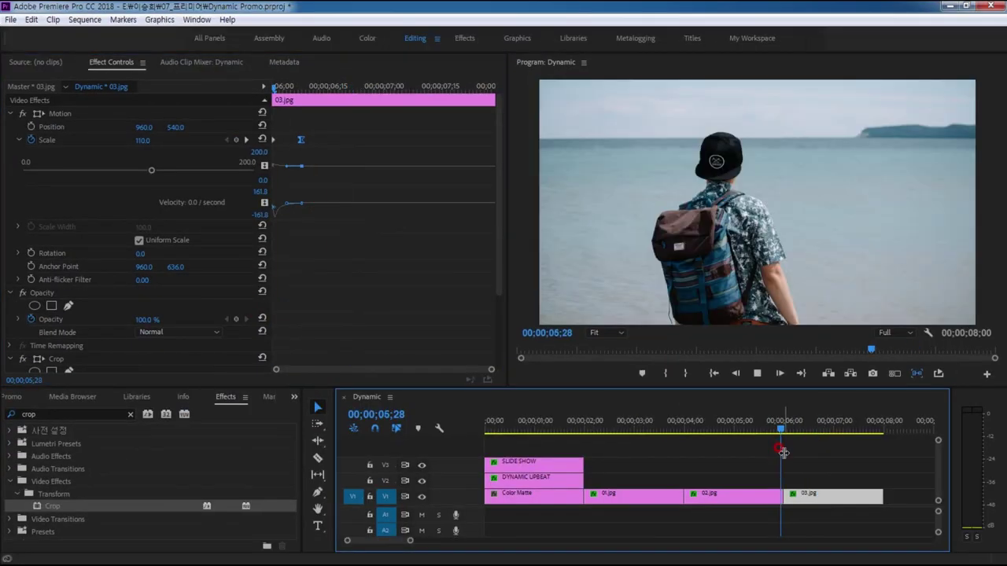
pyautogui.press('space')
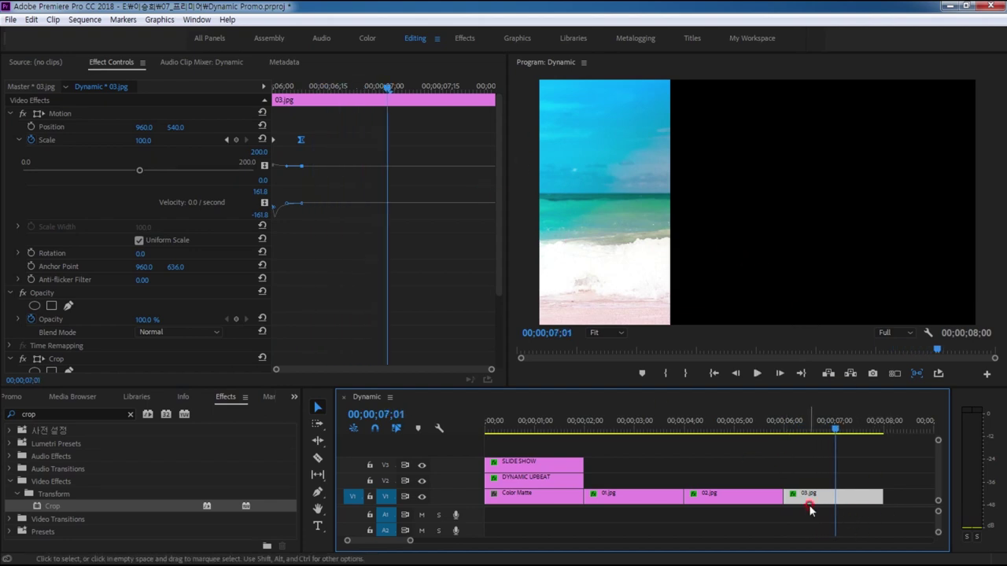
pyautogui.moveTo(391, 92); pyautogui.dragTo(328, 107)
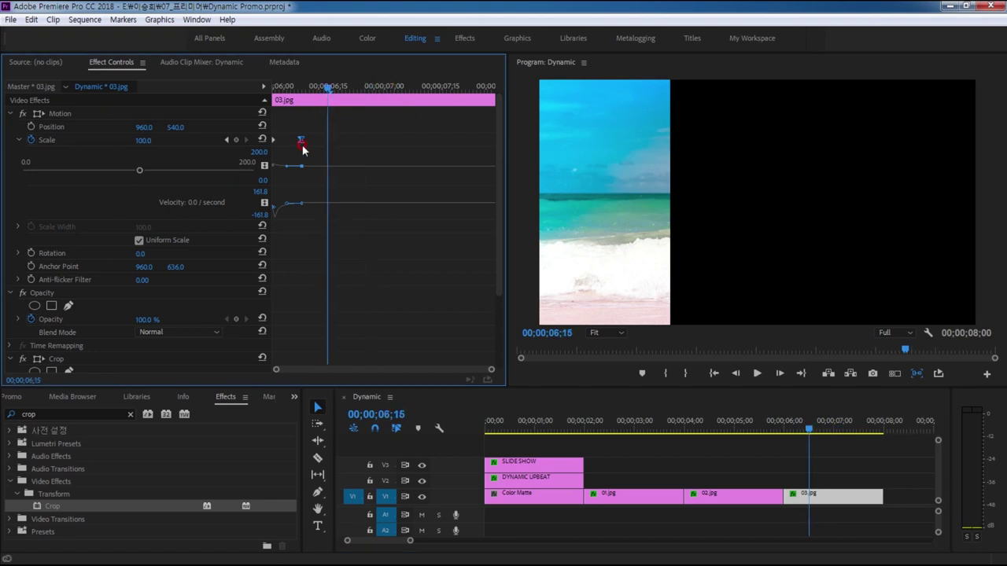
pyautogui.moveTo(299, 142); pyautogui.dragTo(327, 140)
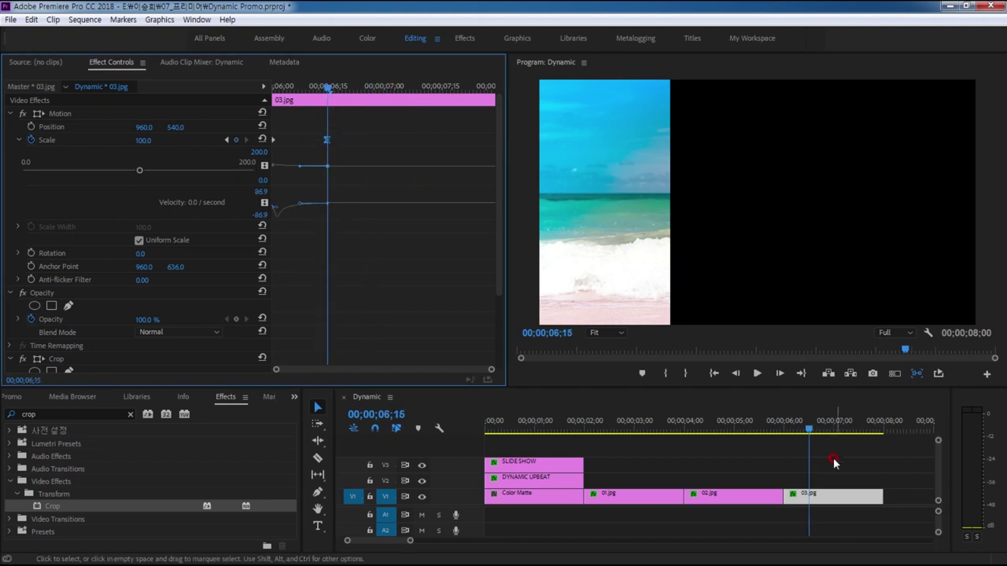
pyautogui.click(846, 463)
pyautogui.press('space')
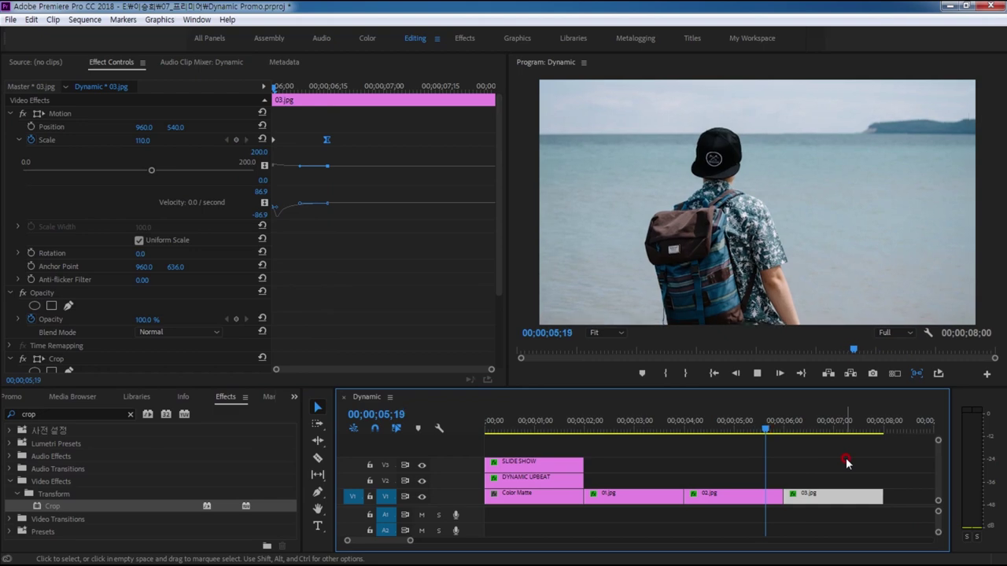
pyautogui.press('space')
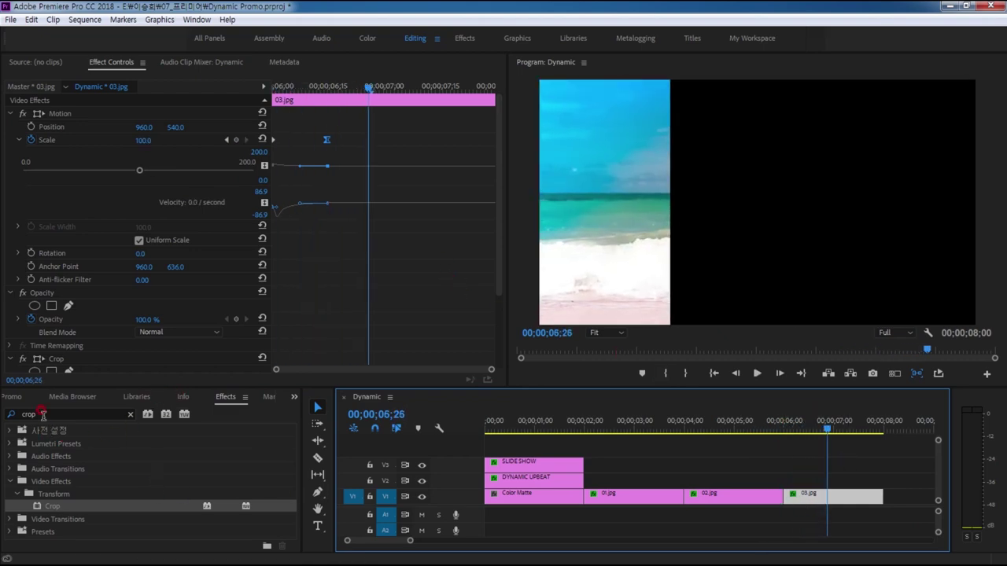
# Clear the crop search and expand the Video Transitions folder.
pyautogui.click(44, 415)
pyautogui.click(132, 416)
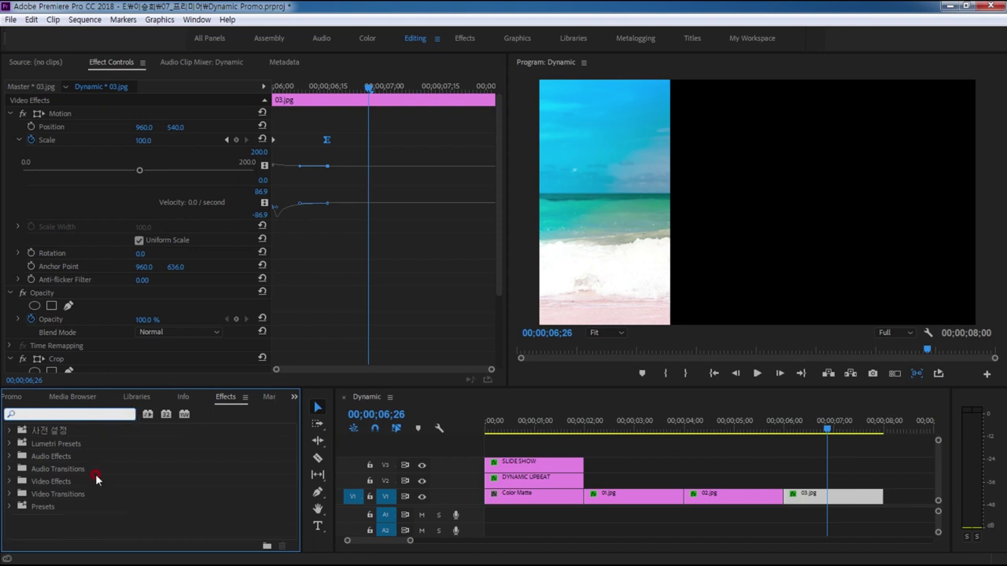
pyautogui.click(41, 495)
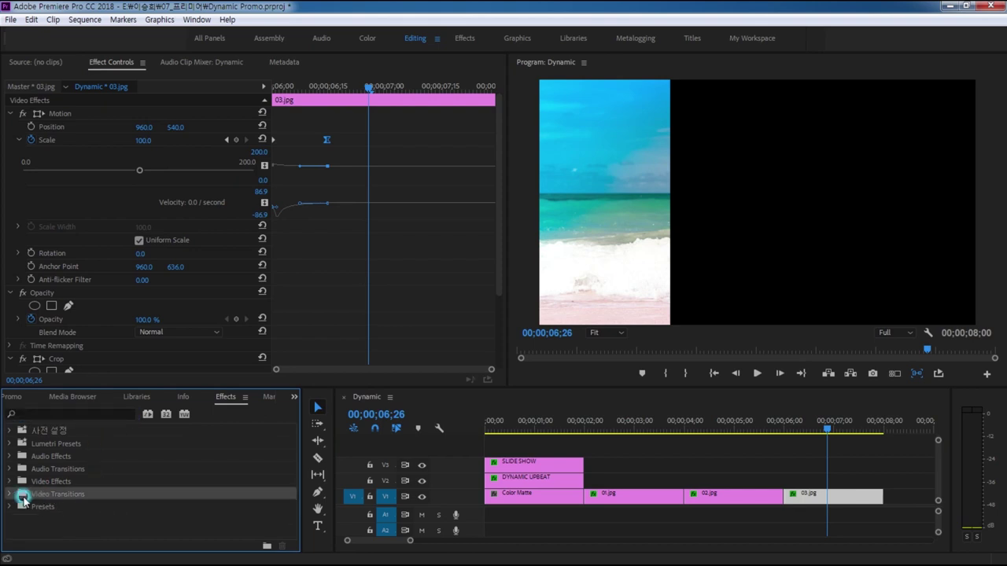
pyautogui.click(9, 495)
pyautogui.scroll(-1, 68, 509)
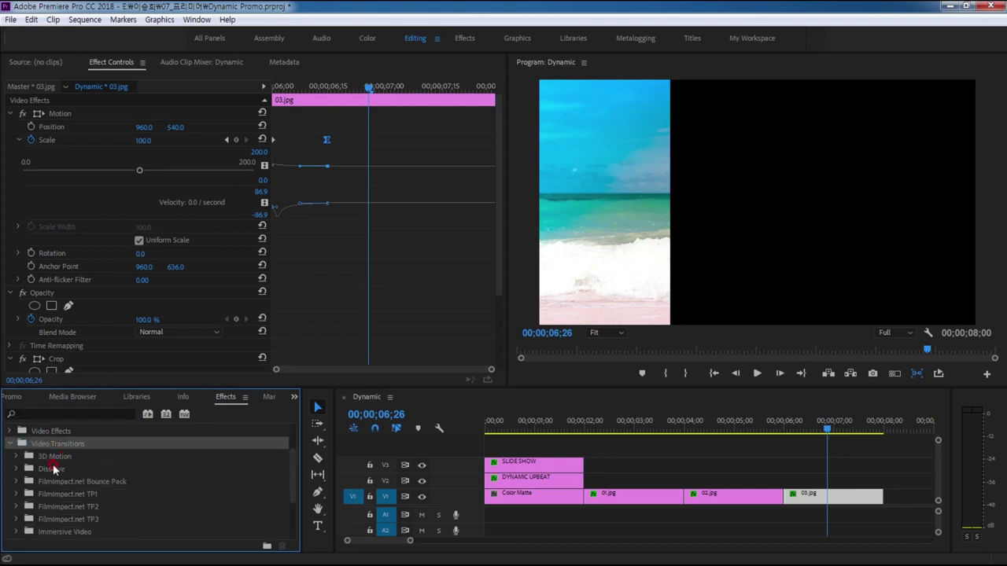
# Drop a Cross Dissolve on the 02.jpg/03.jpg cut, set it to 6 frames, and play it back.
pyautogui.click(53, 468)
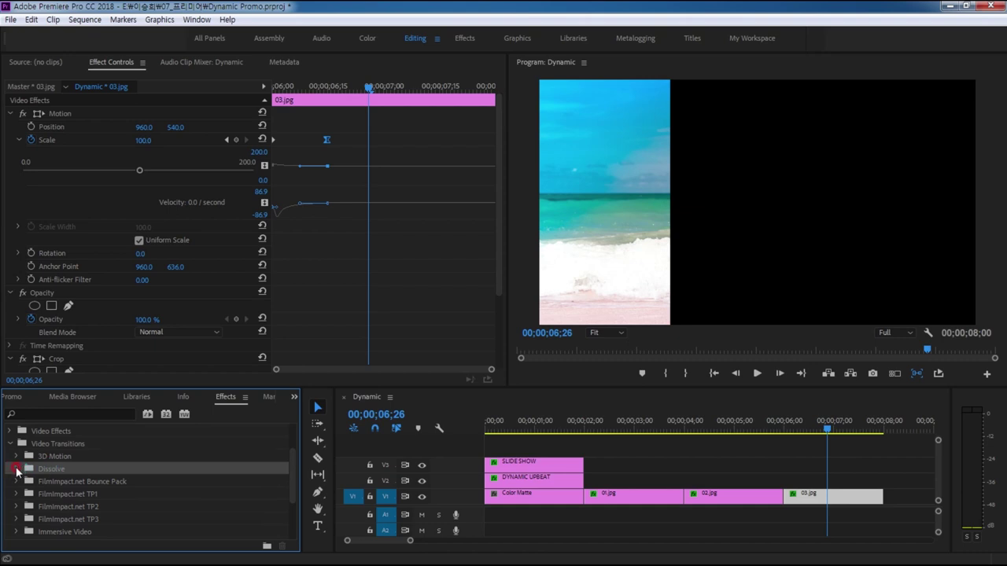
pyautogui.click(16, 470)
pyautogui.moveTo(63, 493); pyautogui.dragTo(794, 502)
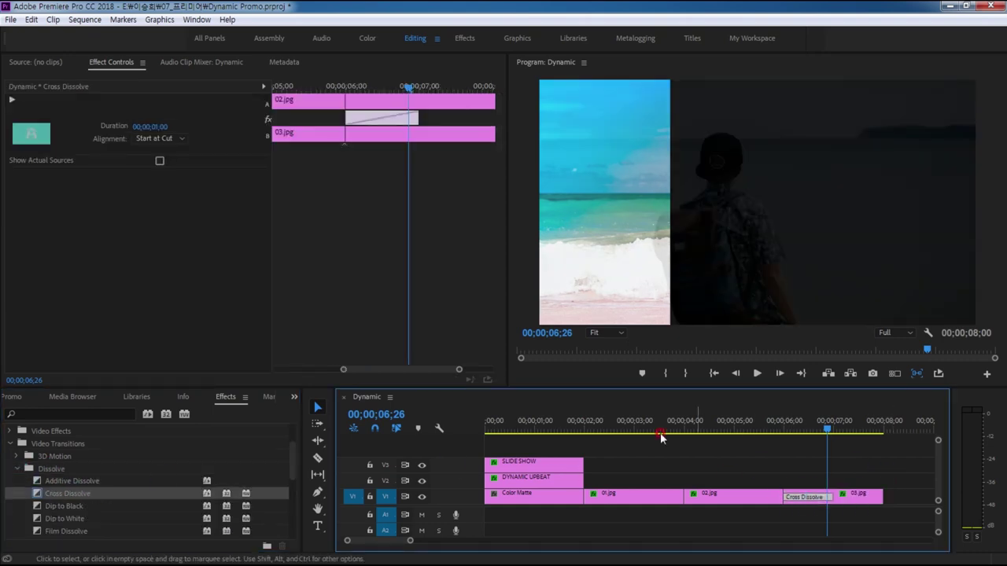
pyautogui.doubleClick(799, 499)
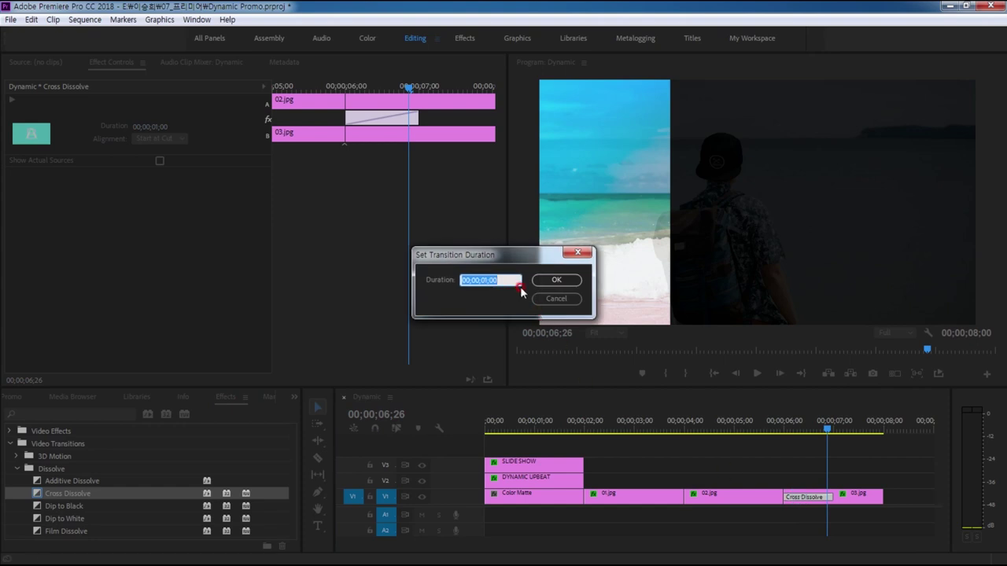
pyautogui.write('6')
pyautogui.press('Return')
pyautogui.moveTo(827, 429); pyautogui.dragTo(770, 442)
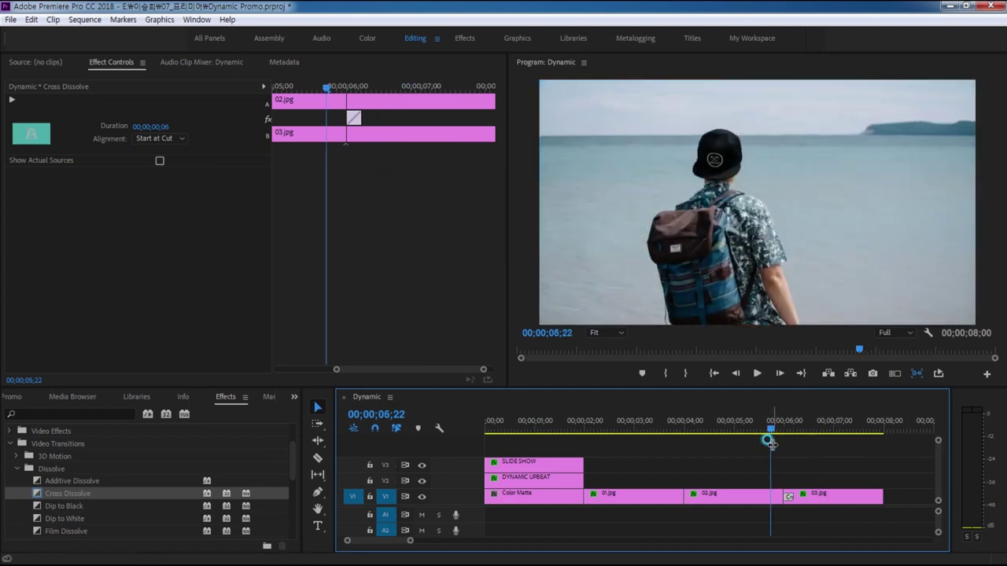
pyautogui.press('space')
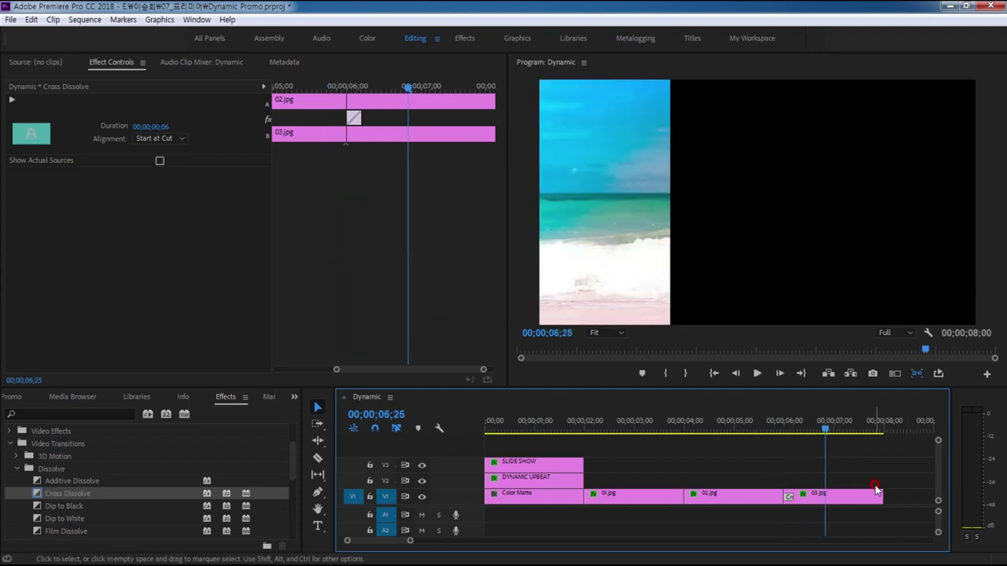
pyautogui.moveTo(816, 497); pyautogui.dragTo(820, 464)
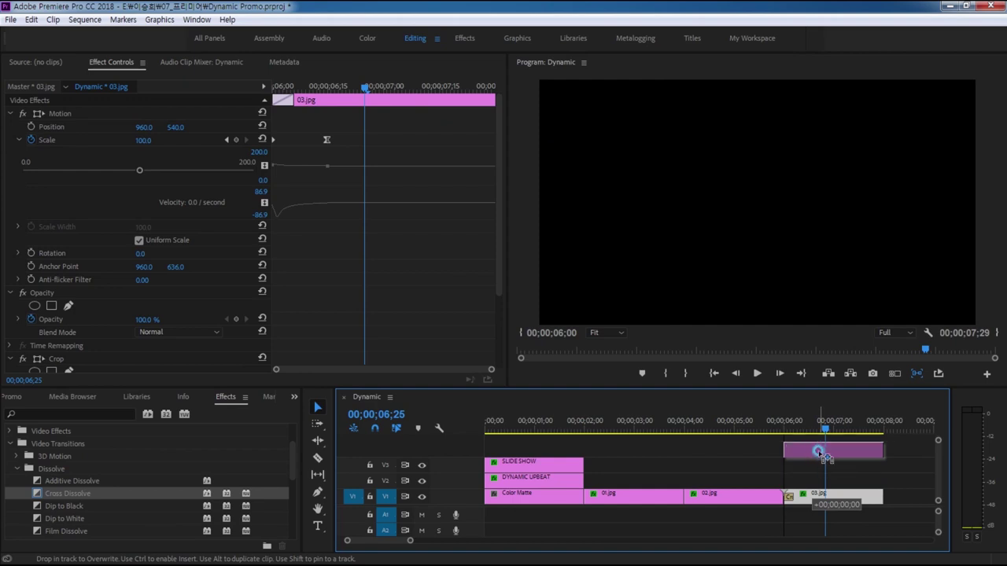
# Move 03.jpg up to a new V4 track and zoom the timeline in on its start.
pyautogui.moveTo(820, 464); pyautogui.dragTo(825, 455)
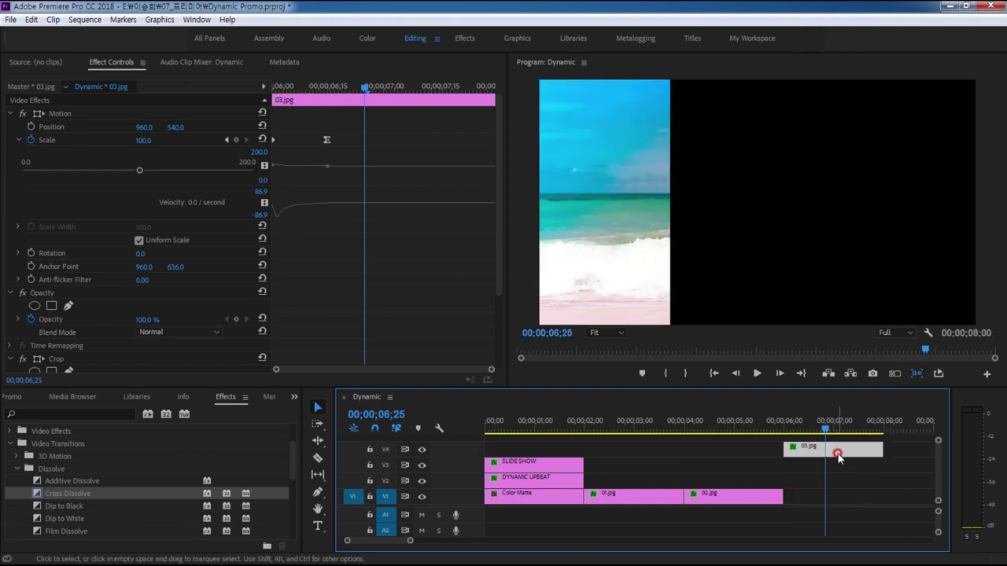
pyautogui.moveTo(826, 427); pyautogui.dragTo(798, 435)
pyautogui.press('=')
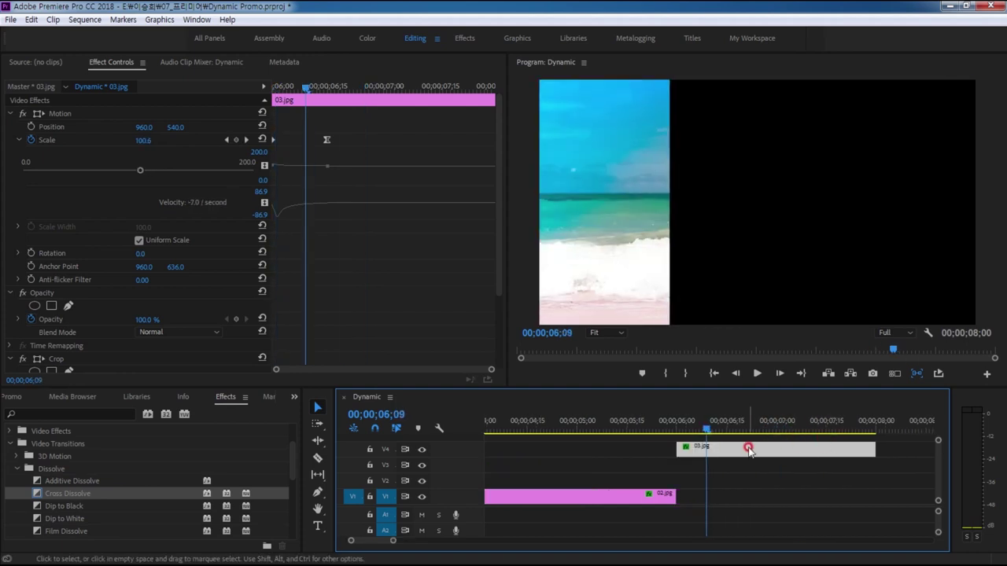
pyautogui.press('=')
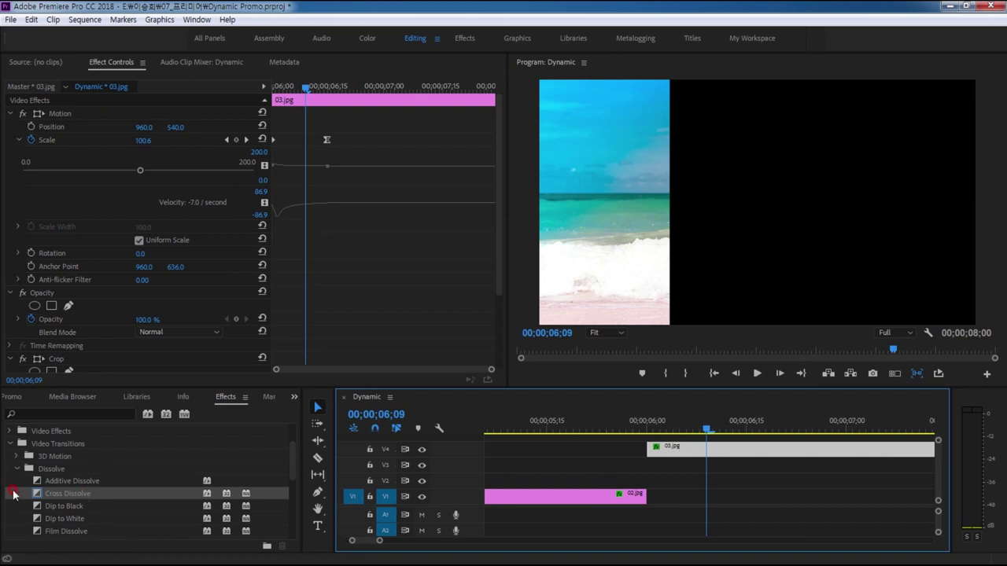
# Add a 6-frame Cross Dissolve at 03.jpg's head on V4 and step through the fade.
pyautogui.moveTo(43, 493); pyautogui.dragTo(653, 447)
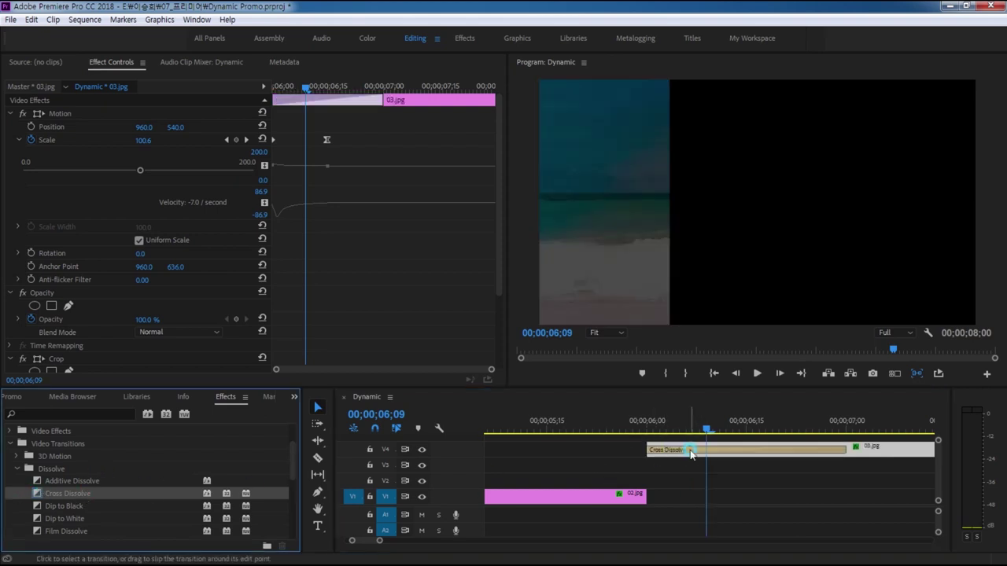
pyautogui.doubleClick(669, 450)
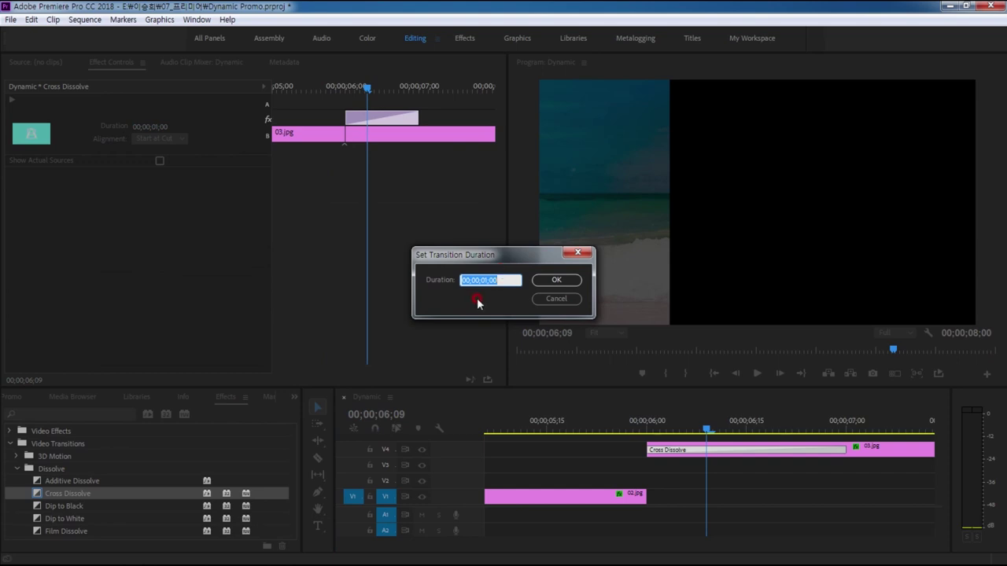
pyautogui.write('6')
pyautogui.press('Return')
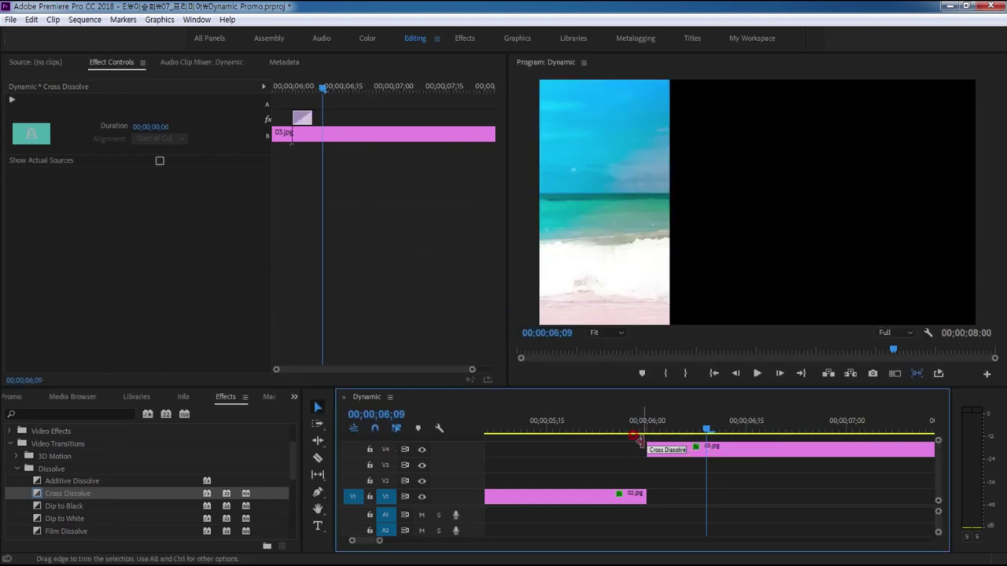
pyautogui.moveTo(707, 431); pyautogui.dragTo(645, 433)
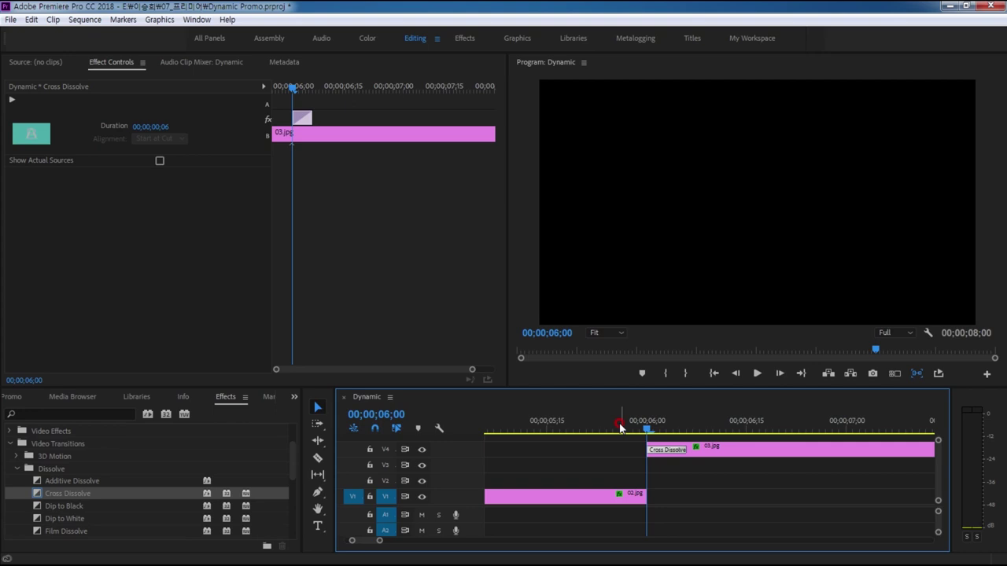
pyautogui.press('Right')
pyautogui.press('Right')
pyautogui.press('Right')
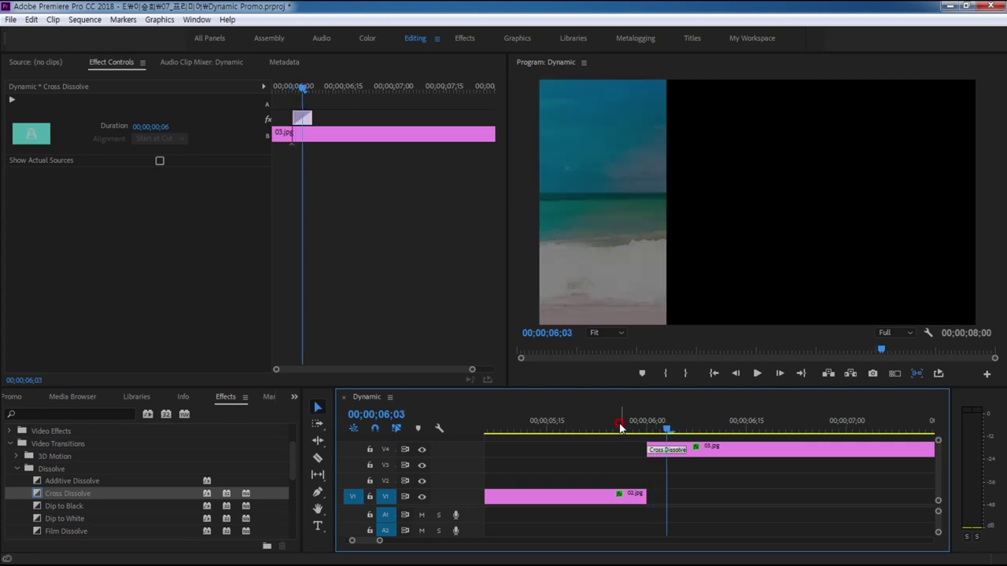
# Copy 03.jpg with its dissolve onto V3 and crop it 33% Left and 33% Right.
pyautogui.click(699, 457)
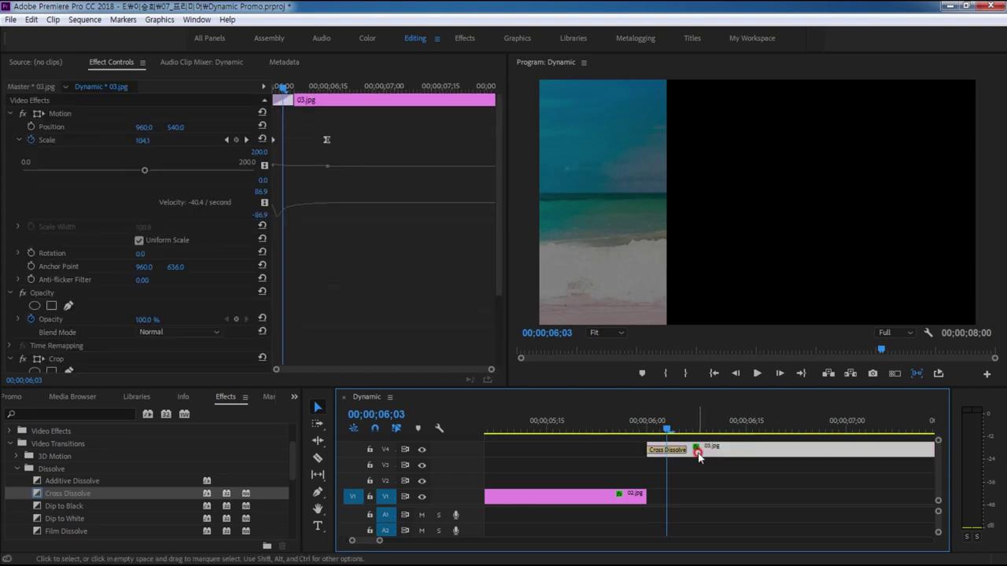
pyautogui.moveTo(699, 456); pyautogui.dragTo(730, 470)
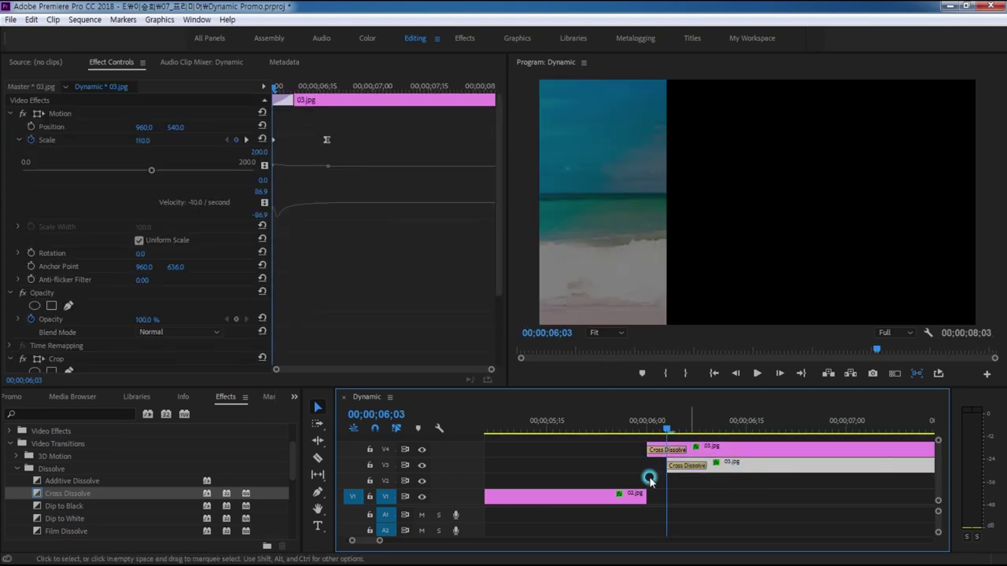
pyautogui.scroll(-3, 390, 305)
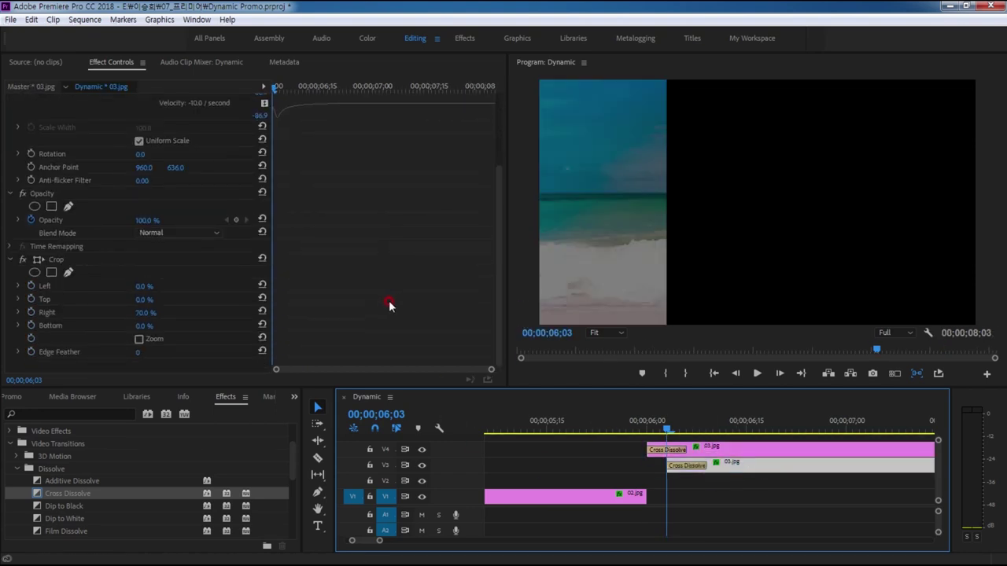
pyautogui.click(129, 293)
pyautogui.write('33')
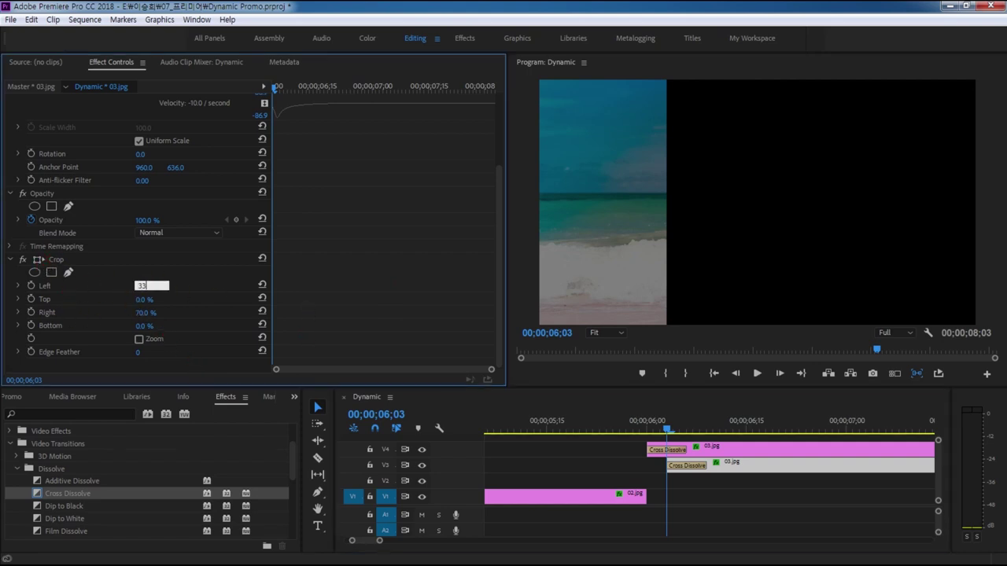
pyautogui.click(306, 337)
pyautogui.click(151, 311)
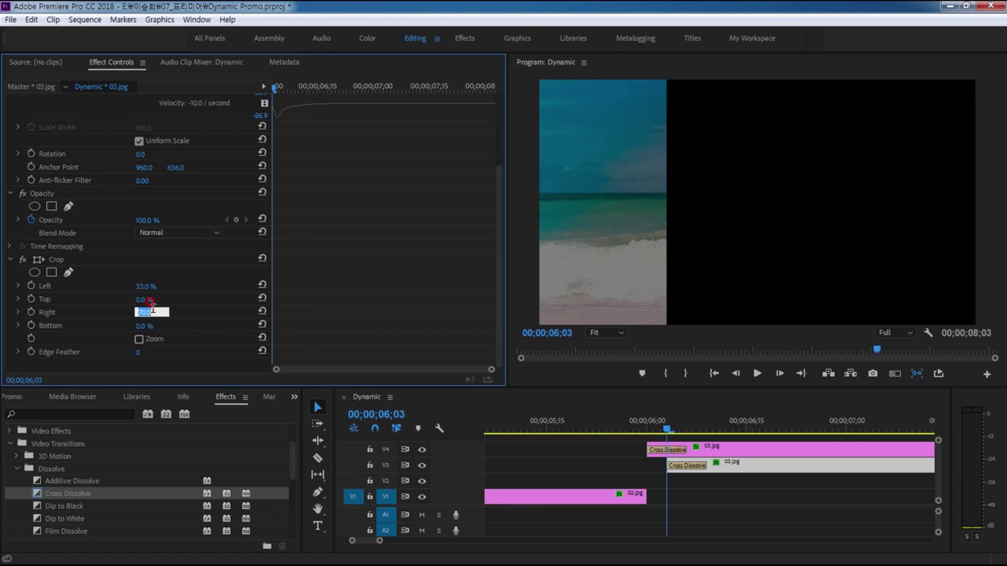
pyautogui.write('33')
pyautogui.press('Return')
# Target tracks V2–V4, step through the middle panel's fade from 06;00, and copy it onto V2.
pyautogui.moveTo(693, 427); pyautogui.dragTo(807, 428)
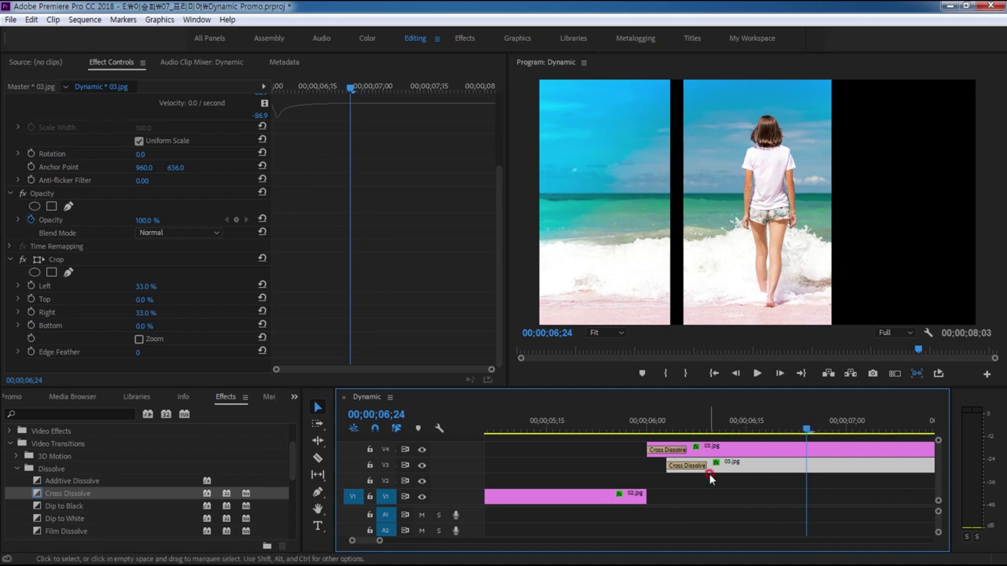
pyautogui.click(681, 442)
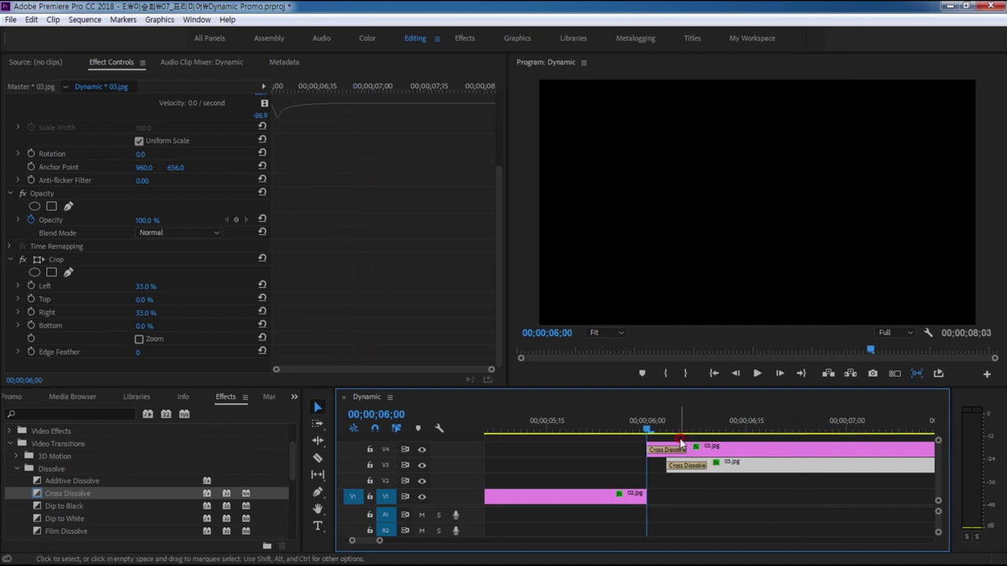
pyautogui.click(381, 480)
pyautogui.click(385, 465)
pyautogui.click(385, 449)
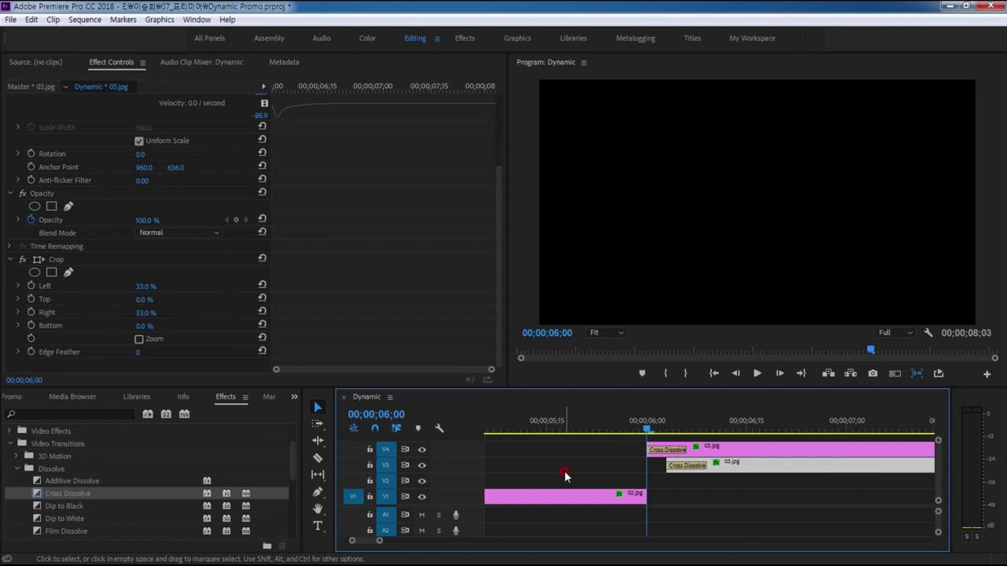
pyautogui.press('Up')
pyautogui.press('Down')
pyautogui.press('Right')
pyautogui.press('Right')
pyautogui.press('Right')
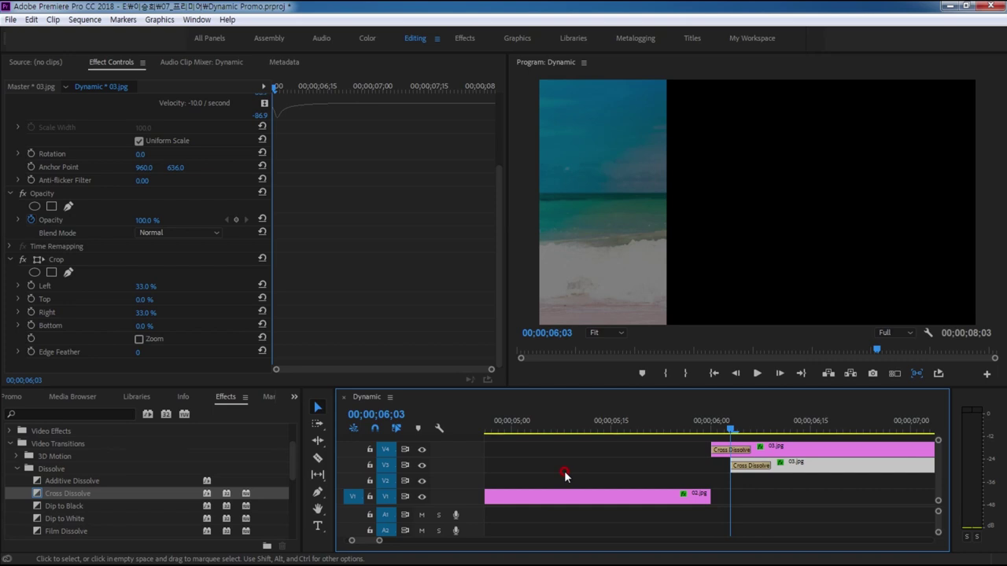
pyautogui.press('Right')
pyautogui.press('Right')
pyautogui.press('Right')
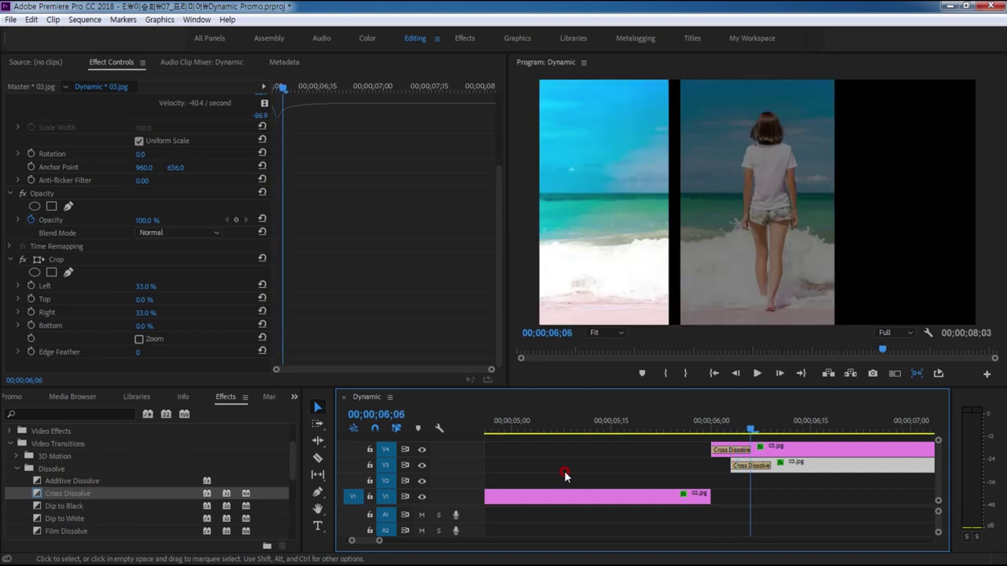
pyautogui.moveTo(845, 465); pyautogui.dragTo(822, 487)
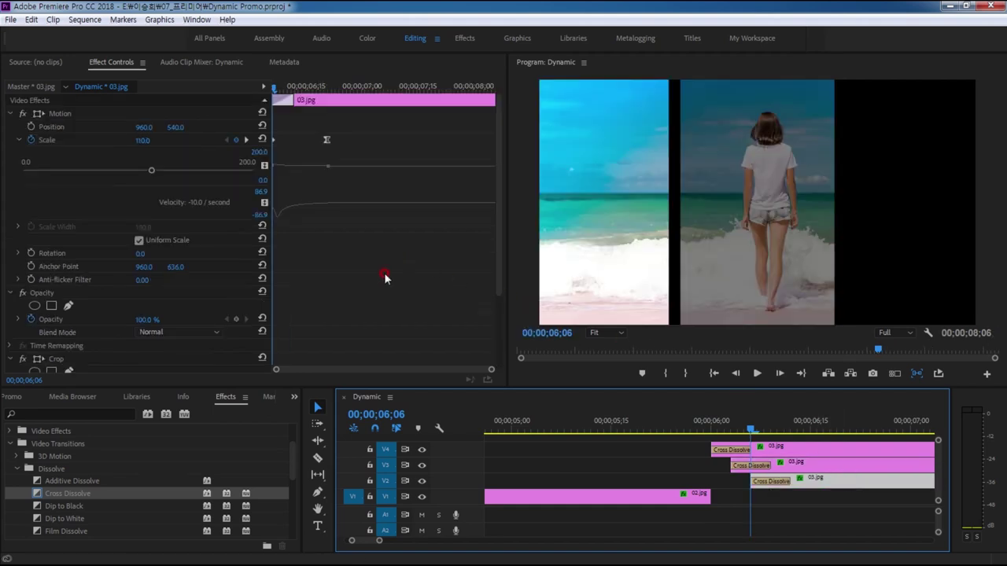
# Set the V2 copy's crop to 70% Left and 0% Right.
pyautogui.scroll(-3, 313, 291)
pyautogui.scroll(-1, 313, 290)
pyautogui.click(143, 289)
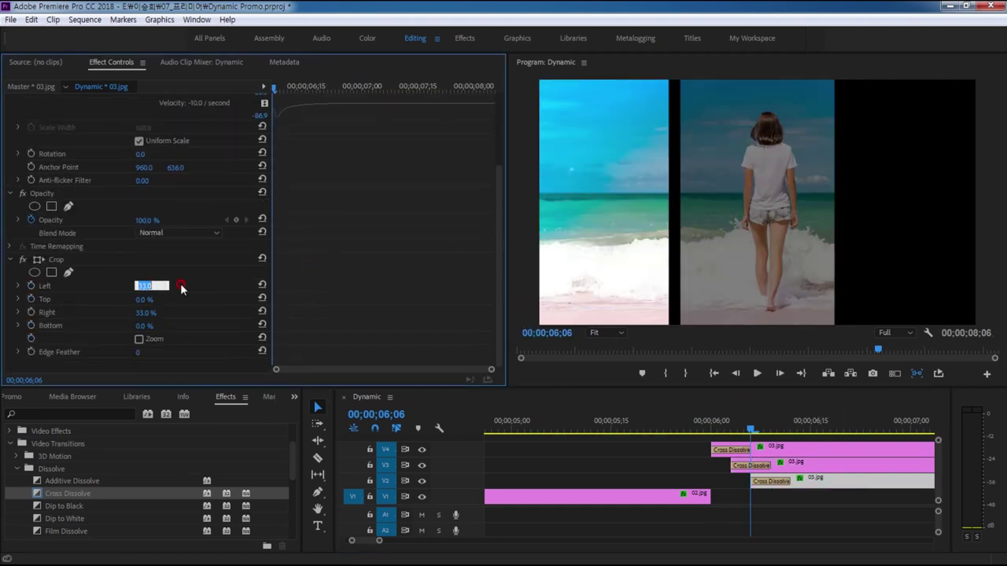
pyautogui.press('Return')
pyautogui.click(155, 287)
pyautogui.click(144, 312)
pyautogui.write('0')
pyautogui.click(146, 325)
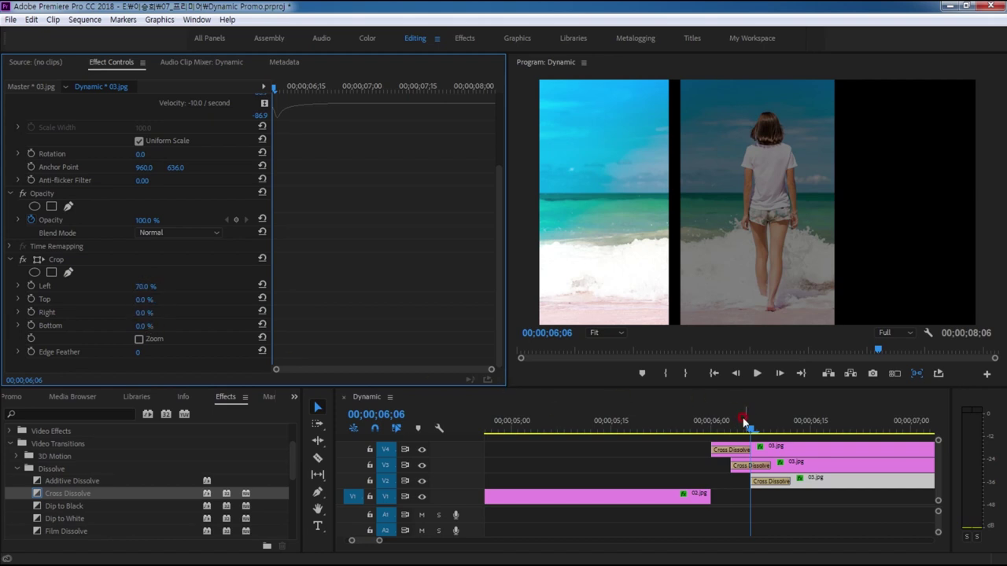
# Play the triptych section and scrub the enlarged Program monitor to its end.
pyautogui.moveTo(742, 421); pyautogui.dragTo(685, 425)
pyautogui.click(771, 447)
pyautogui.press('space')
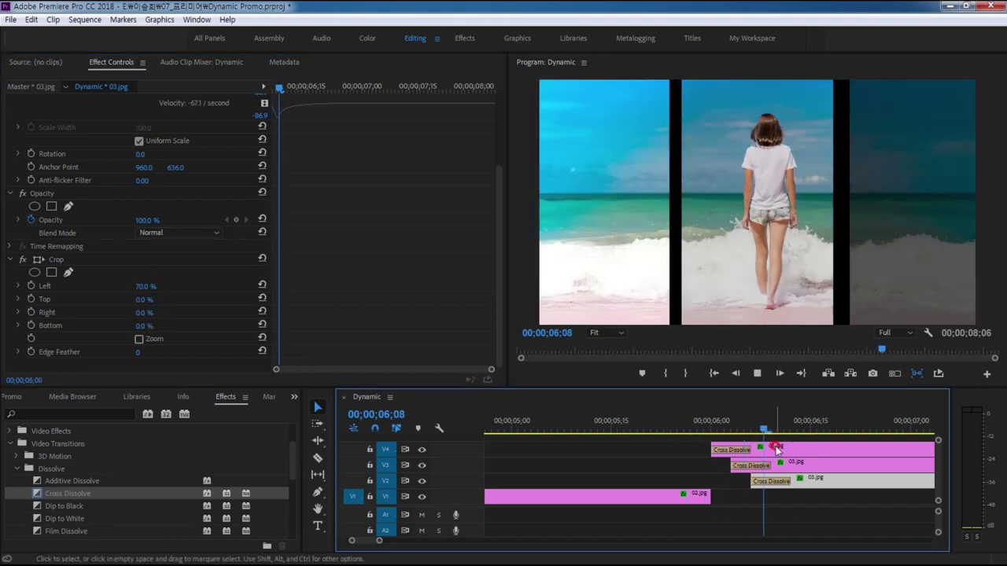
pyautogui.press('space')
pyautogui.click(630, 476)
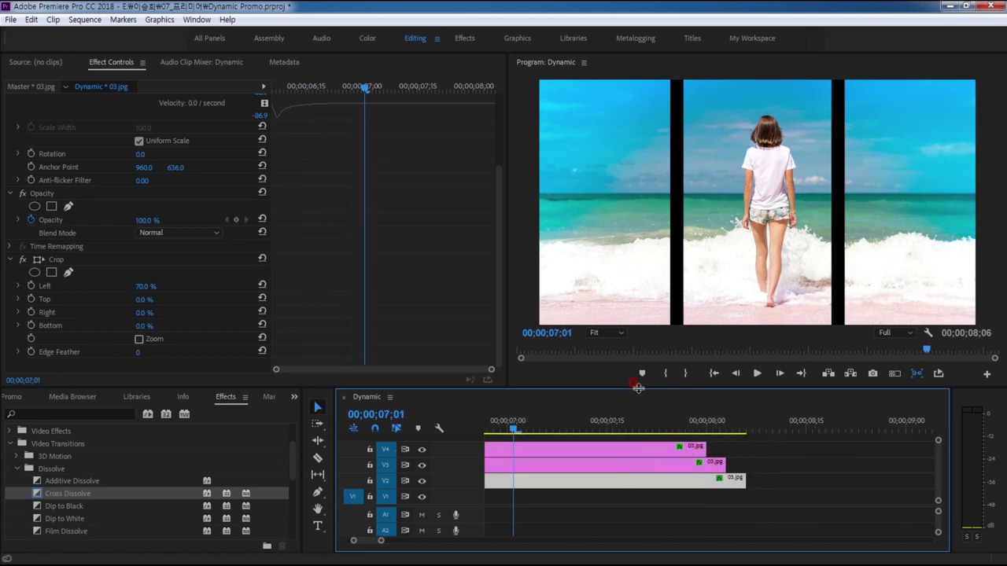
pyautogui.moveTo(638, 387); pyautogui.dragTo(639, 353)
pyautogui.moveTo(513, 398); pyautogui.dragTo(727, 402)
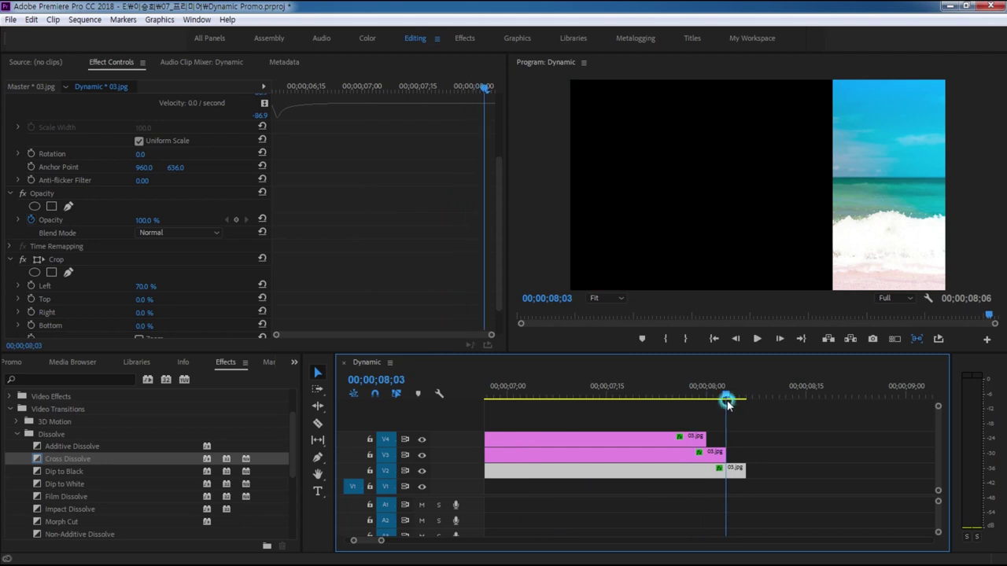
pyautogui.moveTo(729, 406); pyautogui.dragTo(729, 406)
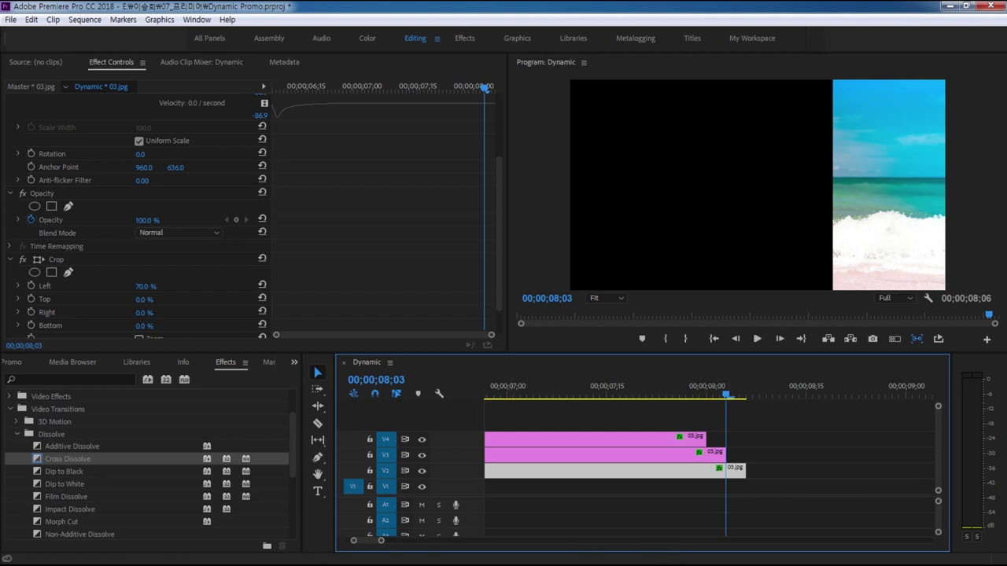
# Zoom the timeline out to show the whole Dynamic sequence.
pyautogui.click(499, 449)
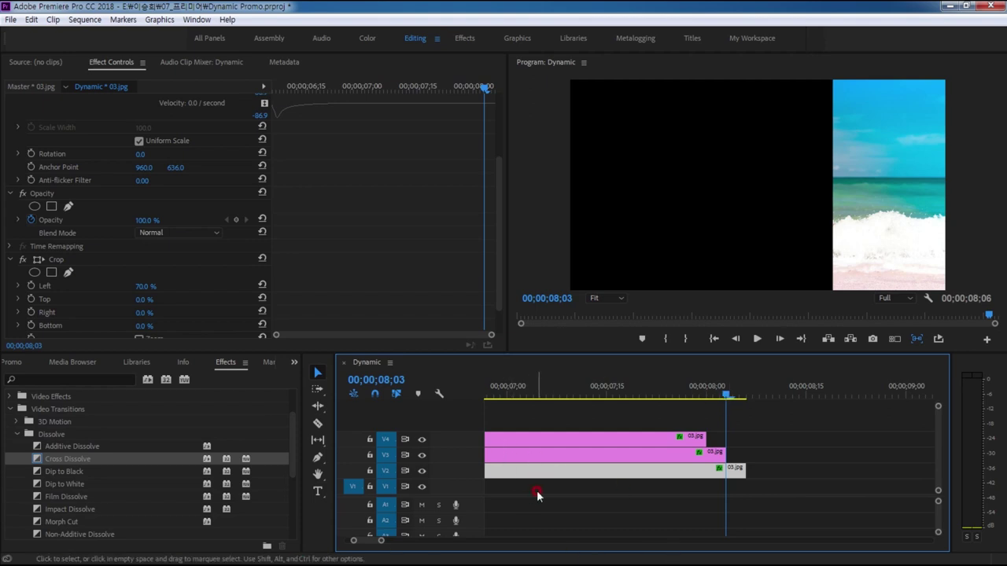
pyautogui.press('\\')
pyautogui.click(307, 507)
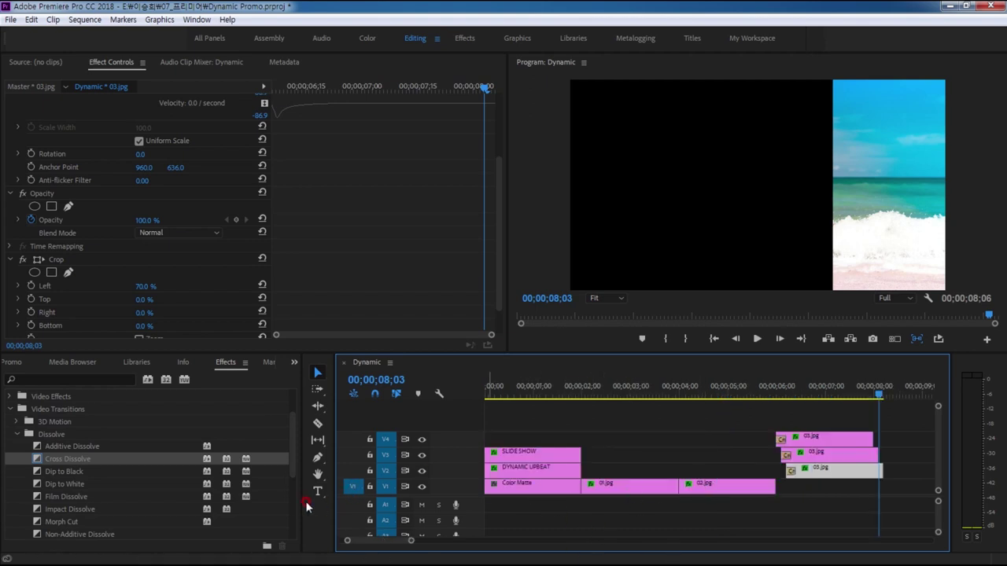
# Alt-copy the 02.jpg clip on V1 to 08;03, after the triptych.
pyautogui.moveTo(334, 509); pyautogui.dragTo(257, 510)
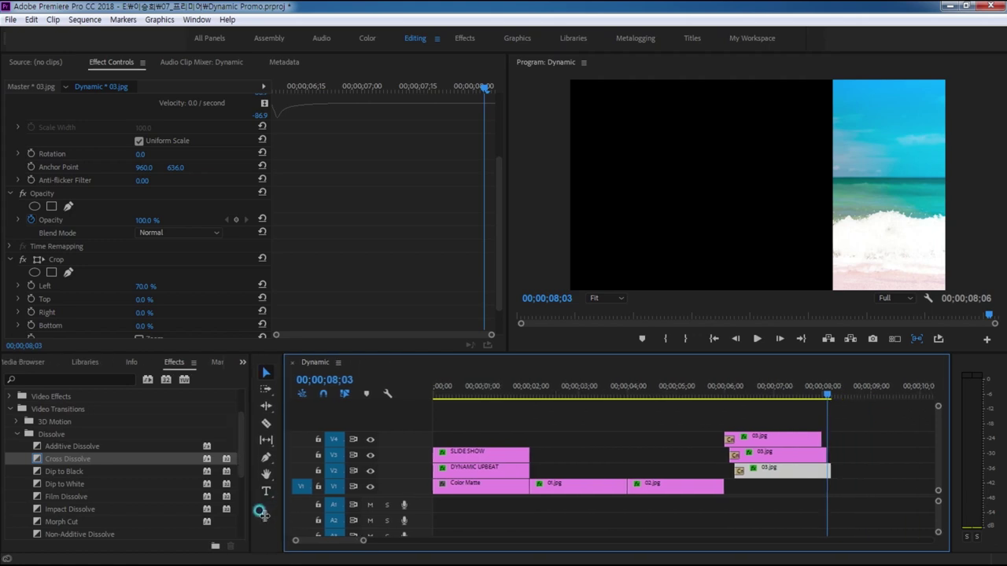
pyautogui.click(628, 488)
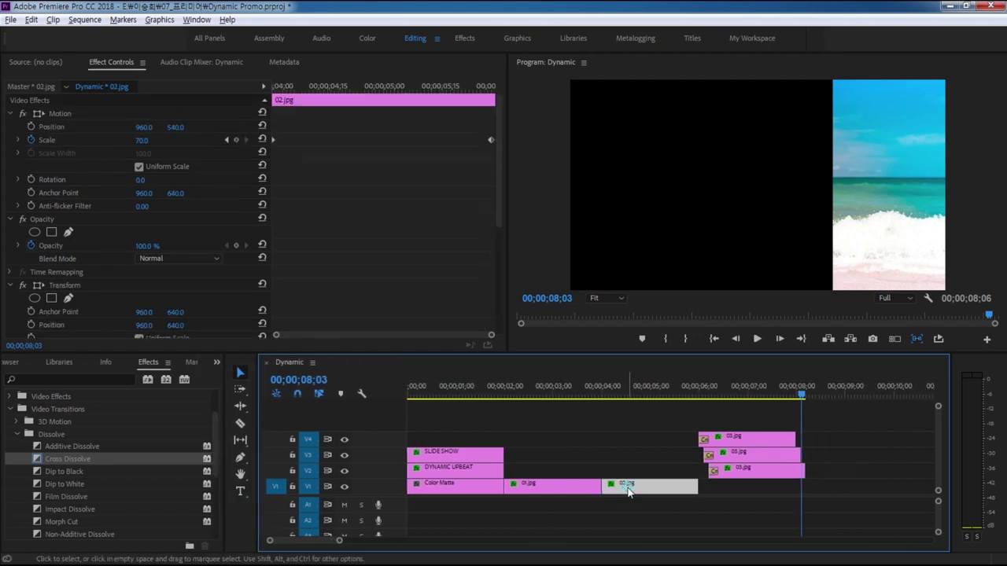
pyautogui.moveTo(628, 492); pyautogui.dragTo(834, 488)
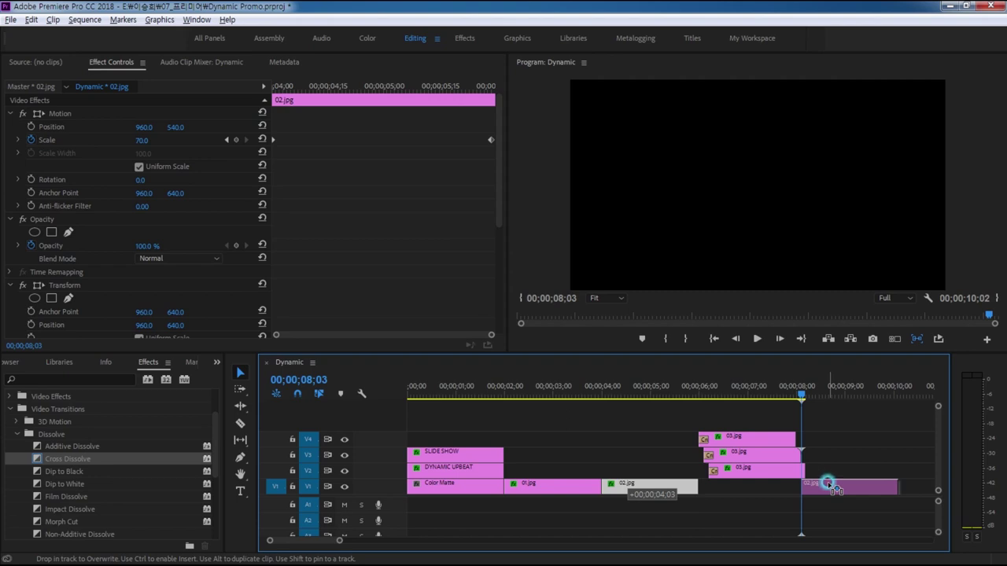
pyautogui.moveTo(833, 488); pyautogui.dragTo(830, 486)
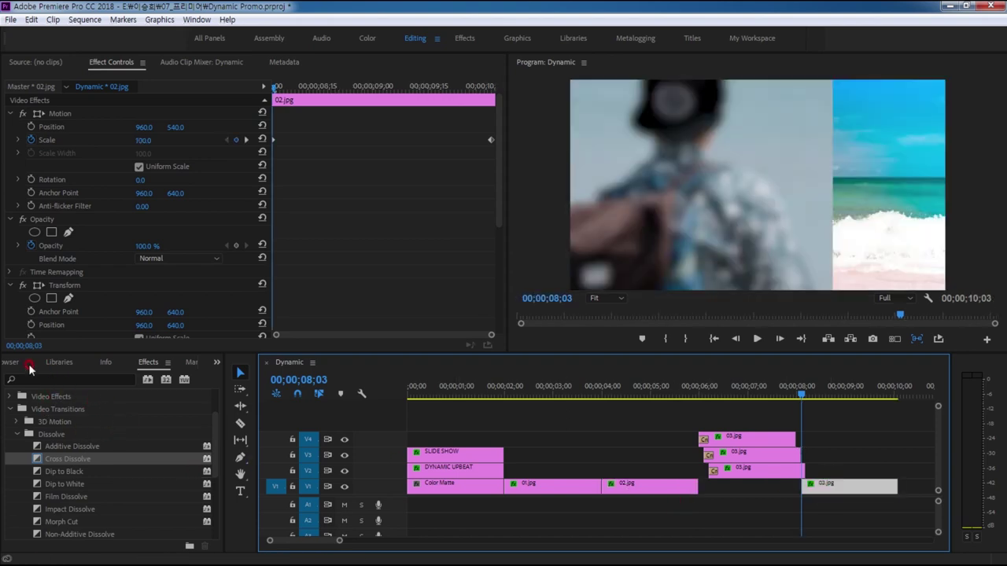
# Replace the copy with 04.jpg from the Dynamic Promo project and play the new ending.
pyautogui.click(29, 365)
pyautogui.click(215, 367)
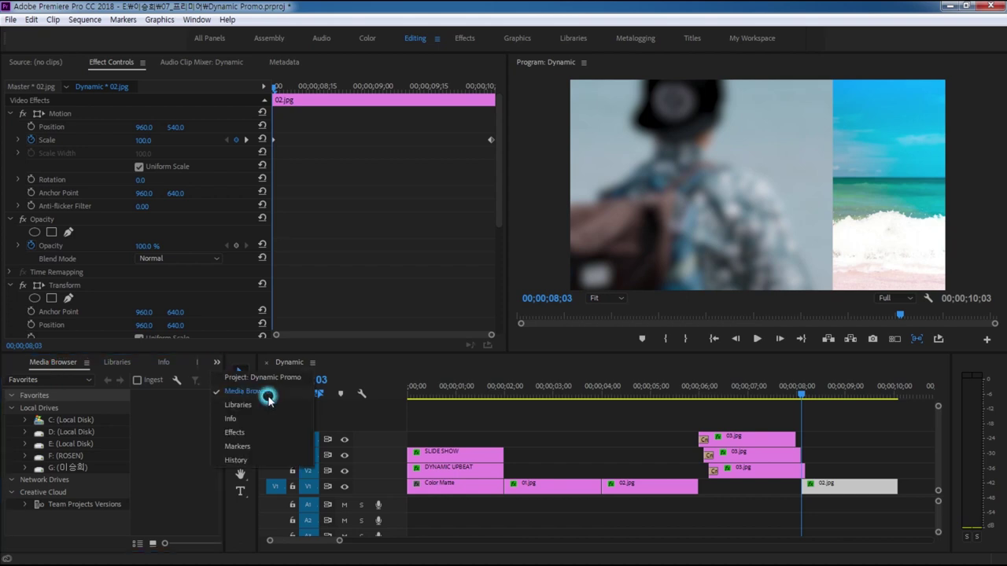
pyautogui.click(267, 379)
pyautogui.click(62, 482)
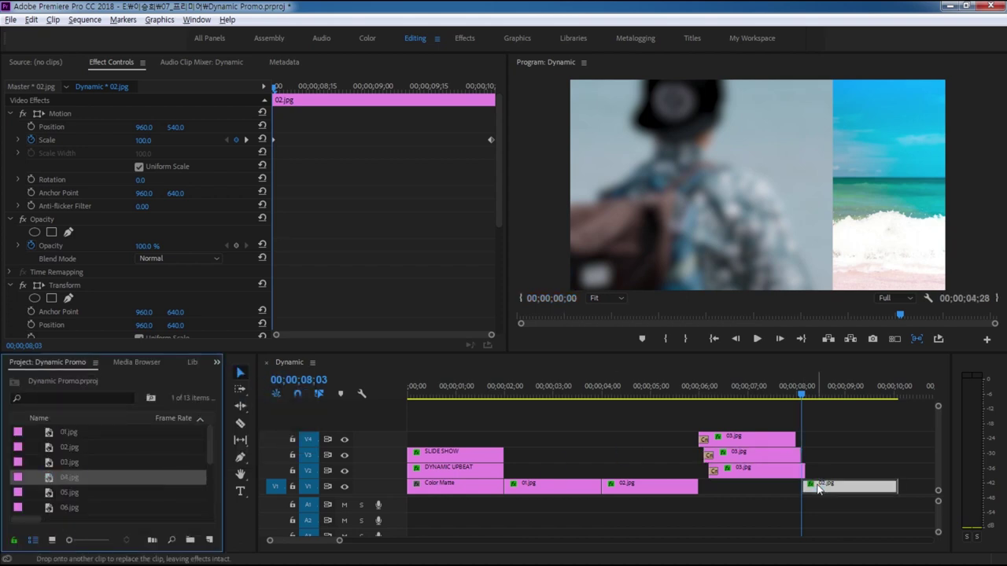
pyautogui.moveTo(48, 480); pyautogui.dragTo(818, 485)
pyautogui.moveTo(801, 401); pyautogui.dragTo(690, 395)
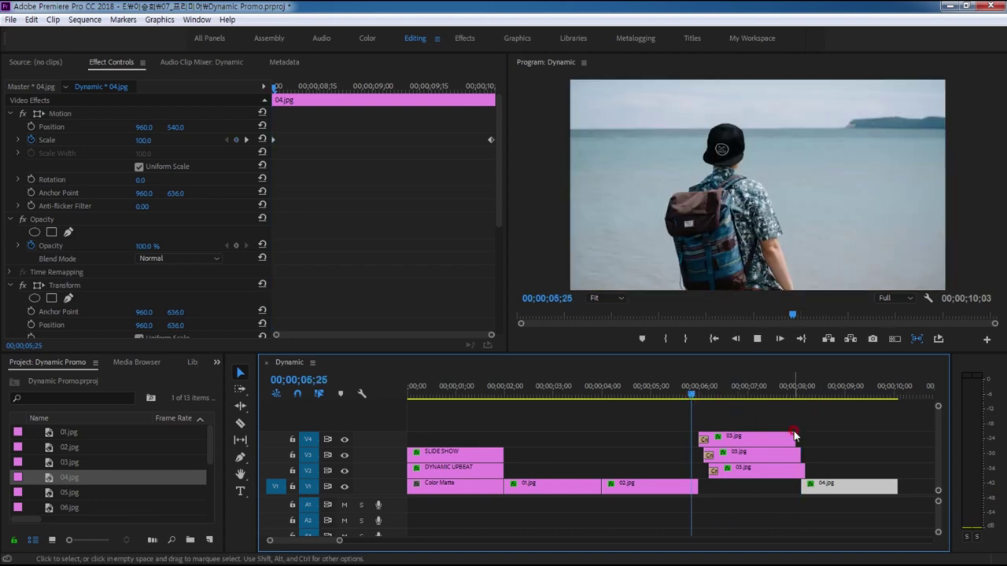
pyautogui.press('space')
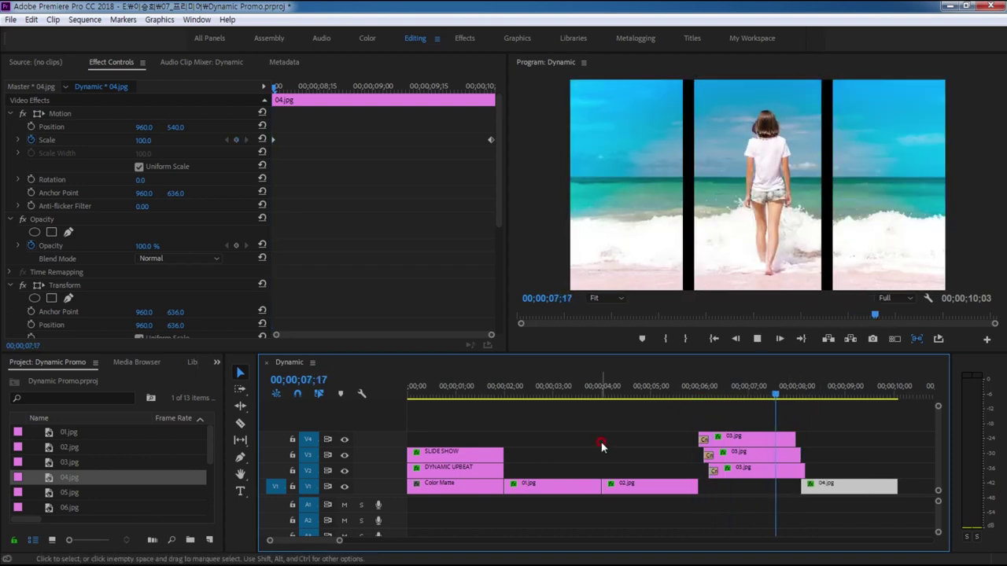
pyautogui.moveTo(867, 398)
pyautogui.mouseDown()
pyautogui.moveTo(785, 407)
pyautogui.moveTo(855, 406)
pyautogui.mouseUp()
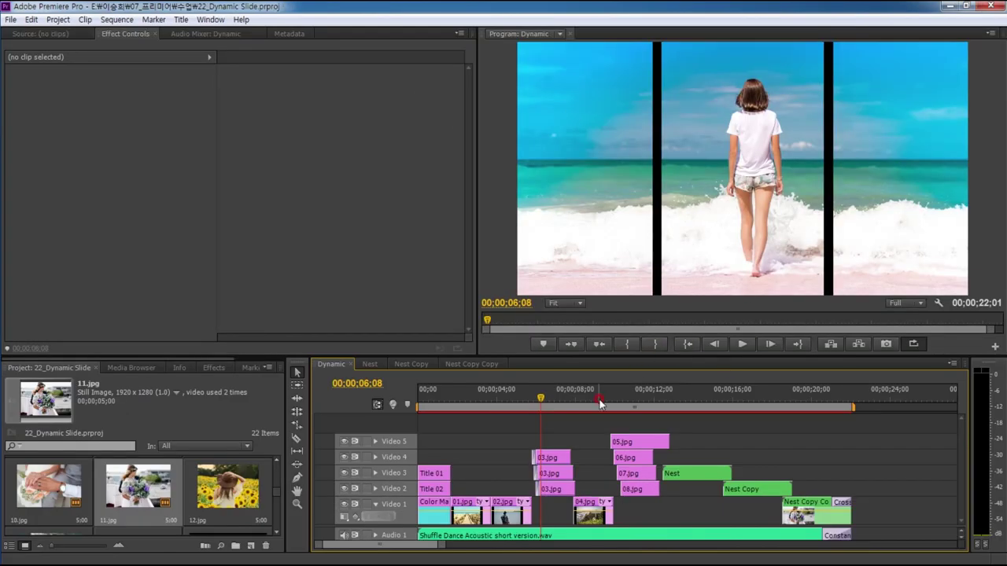
# Play the 22_Dynamic Slide reference sequence from its triptych onward, then stop.
pyautogui.moveTo(599, 402); pyautogui.dragTo(575, 399)
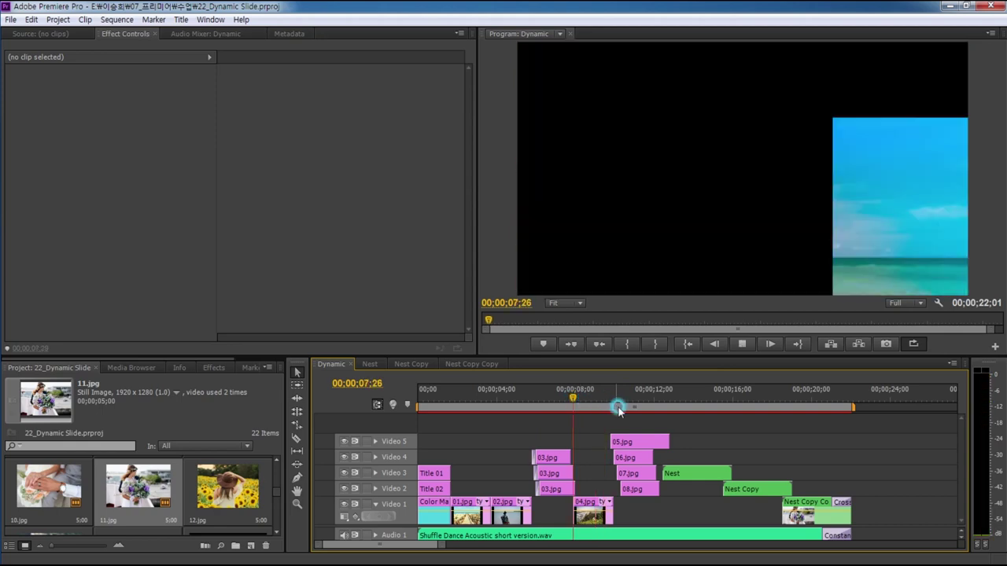
pyautogui.press('space')
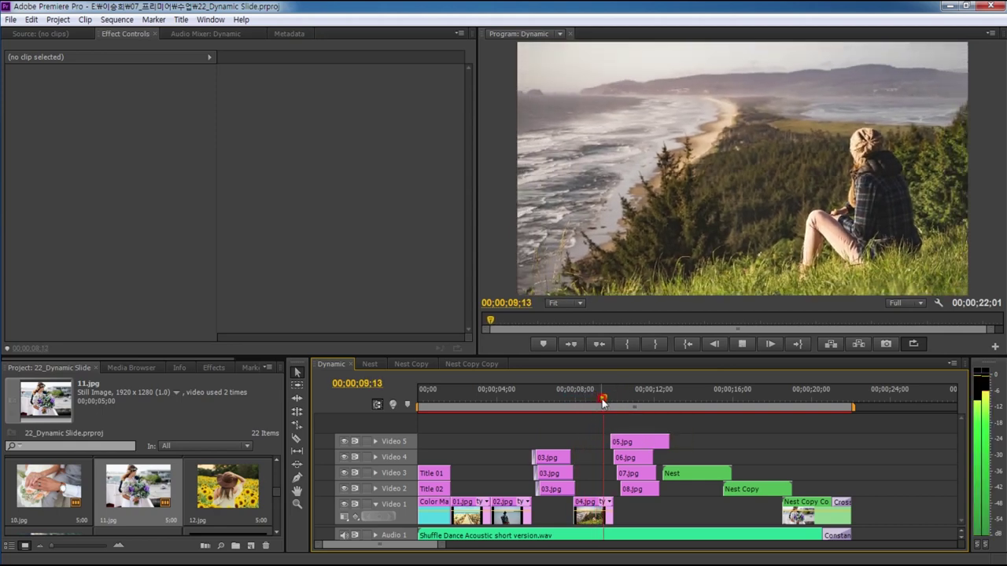
pyautogui.press('space')
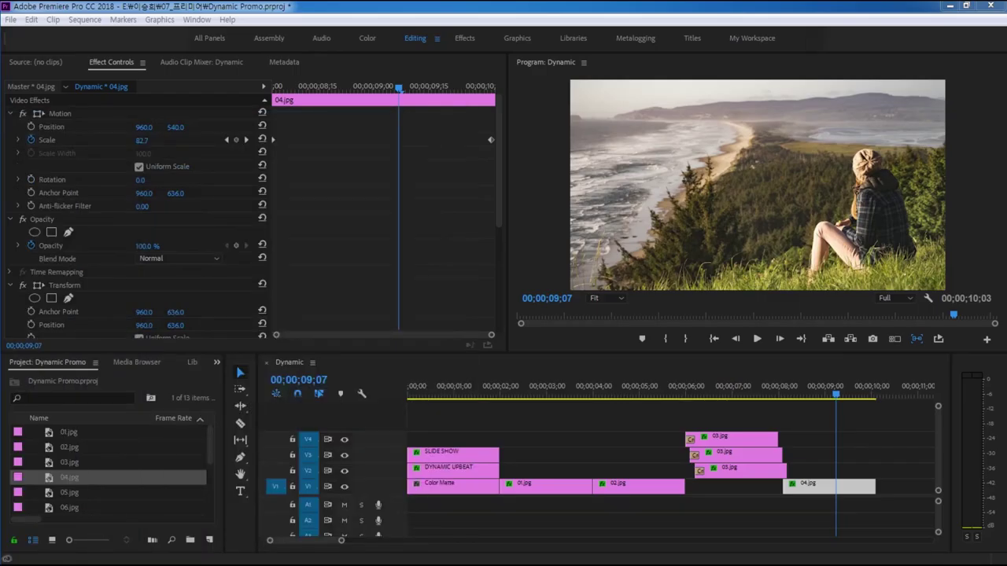
# Scrub to the three-panel beach frame and select the top 03.jpg clip on V4.
pyautogui.moveTo(836, 396); pyautogui.dragTo(755, 400)
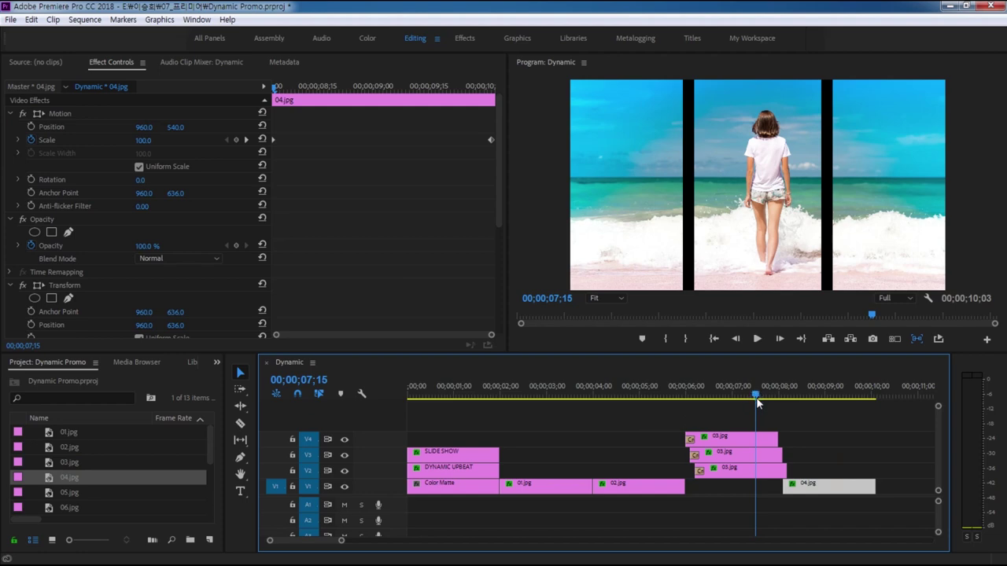
pyautogui.moveTo(757, 401); pyautogui.dragTo(759, 401)
pyautogui.click(769, 442)
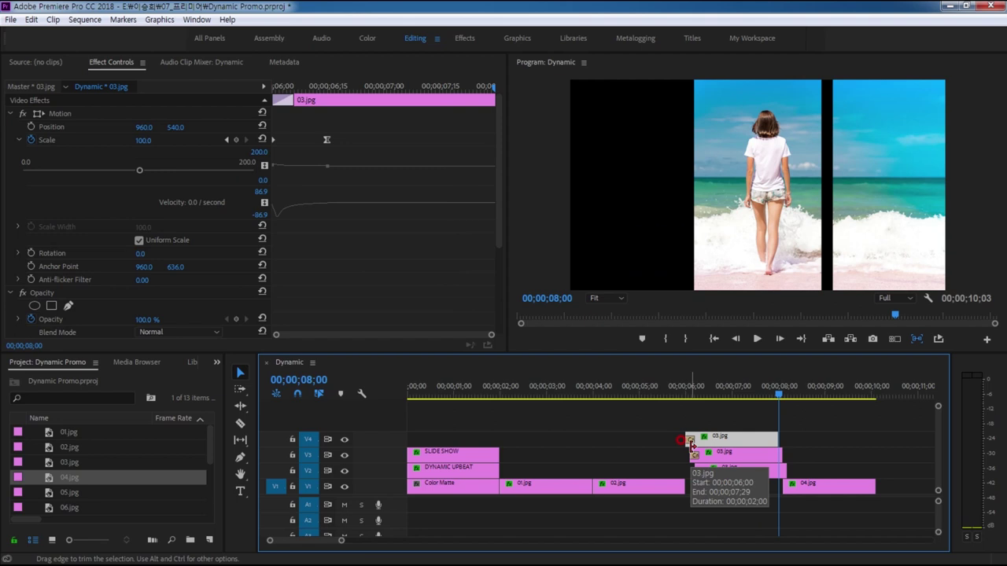
# Keyframe the top 03.jpg panel's Position so it slides down to Y 1720 by its last frame.
pyautogui.hotkey('shift', 'Left')
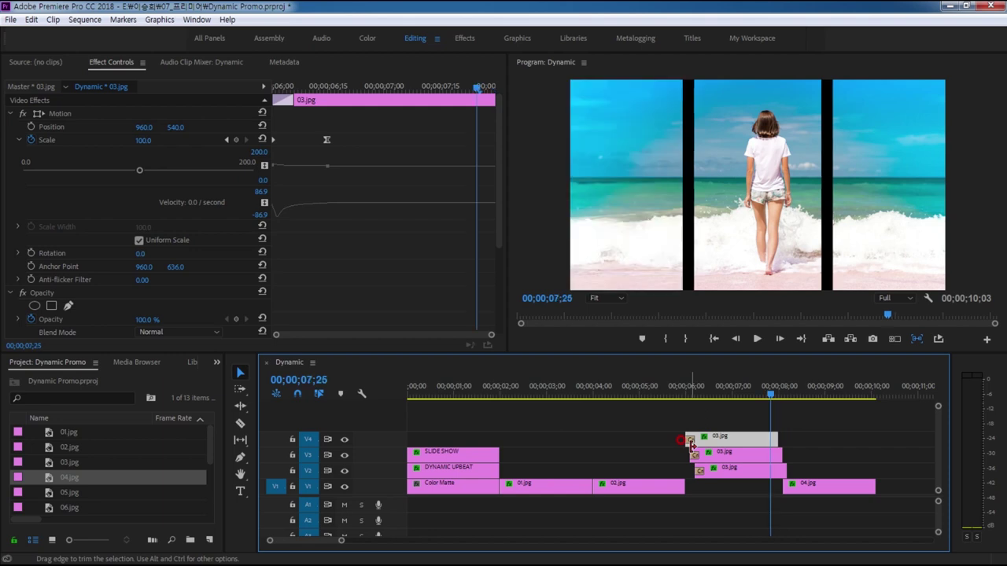
pyautogui.hotkey('shift', 'Left')
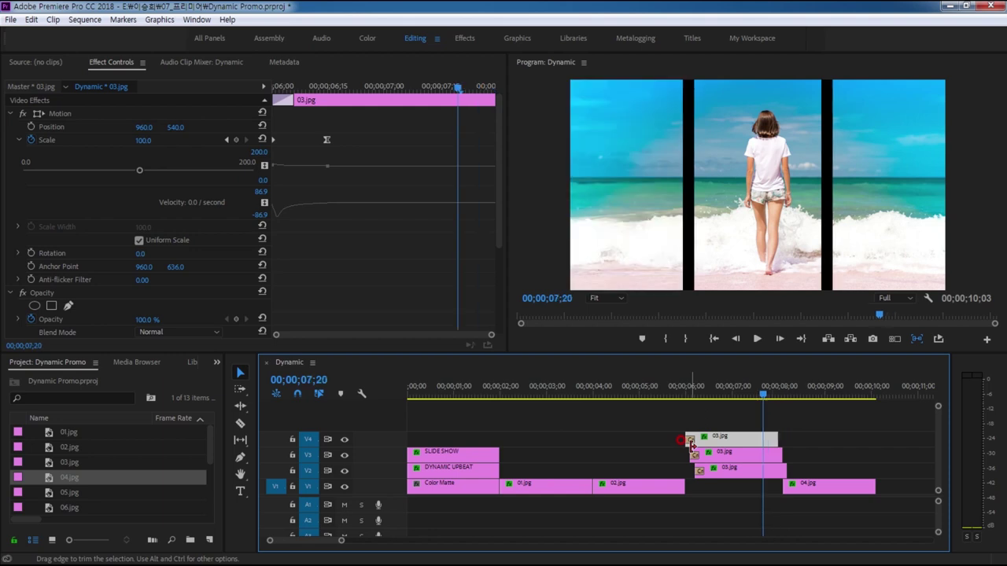
pyautogui.hotkey('shift', 'Left')
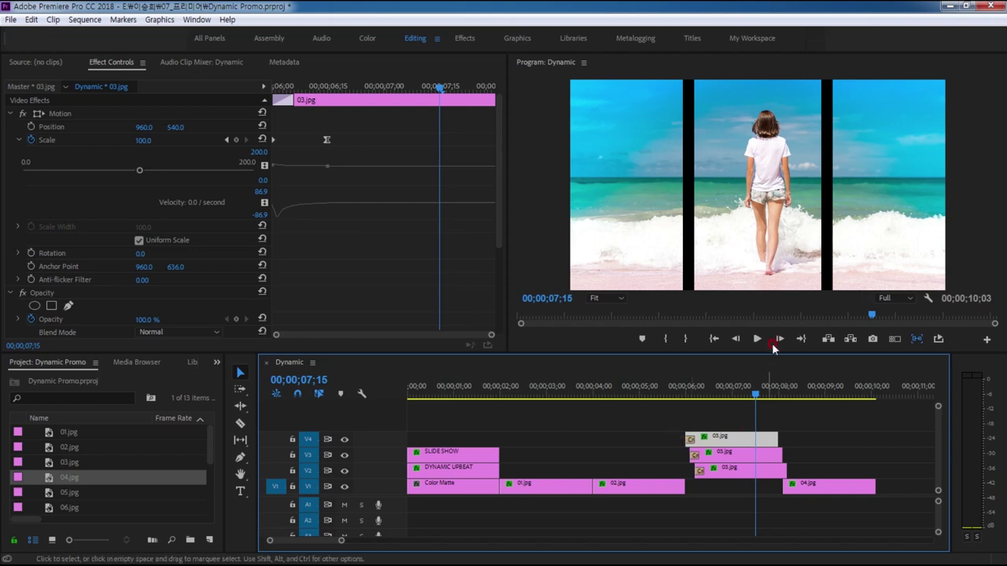
pyautogui.click(30, 127)
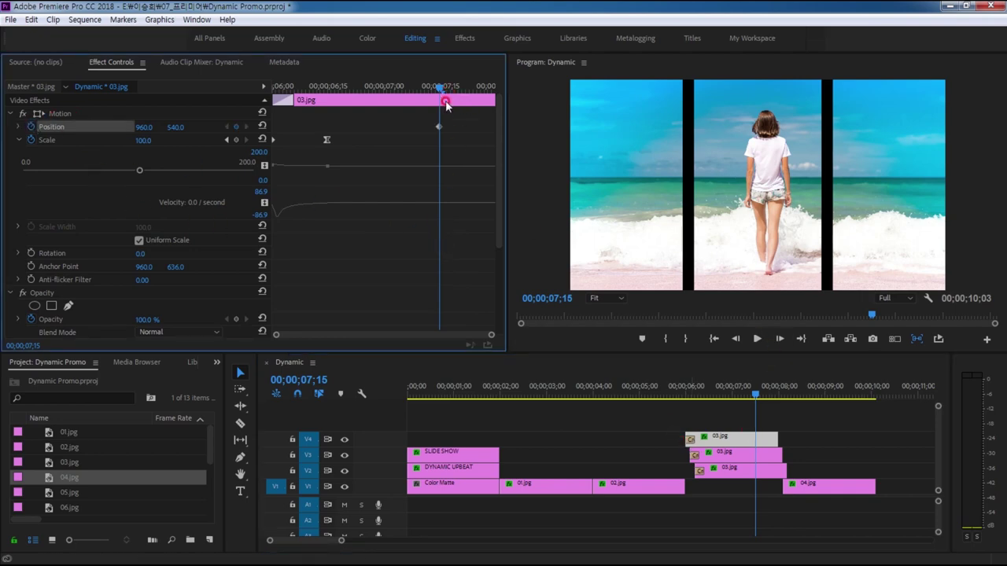
pyautogui.press('Down')
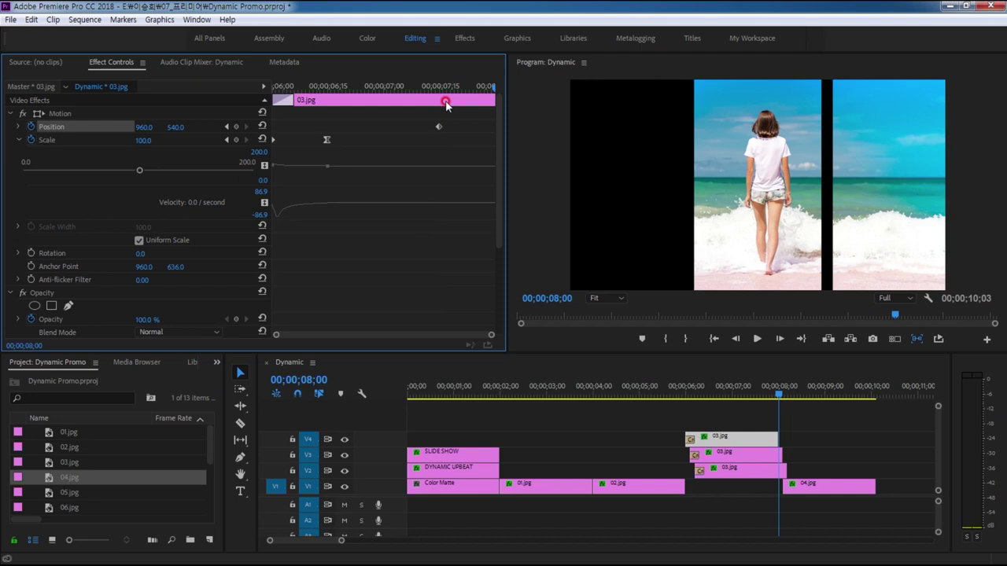
pyautogui.press('Left')
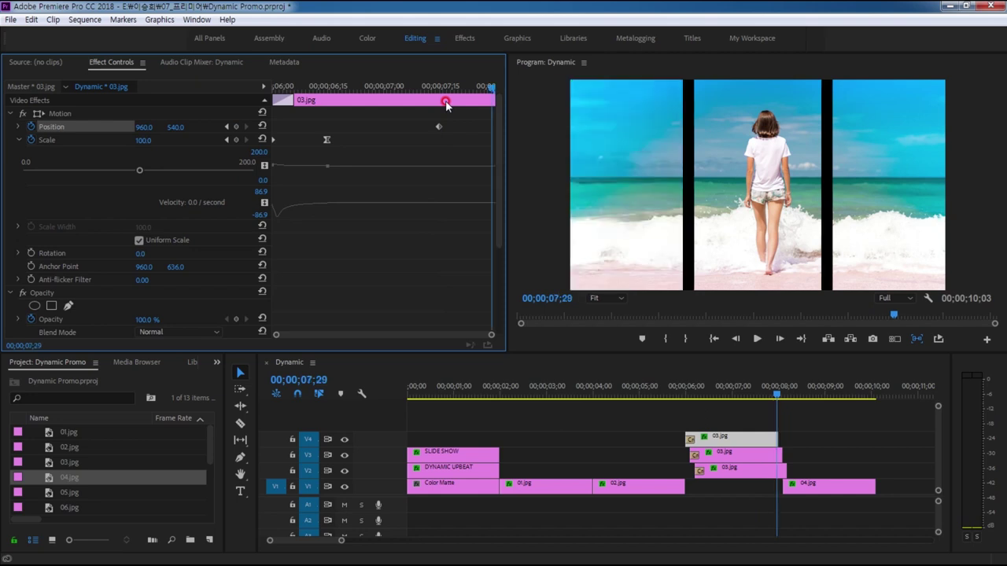
pyautogui.moveTo(175, 127)
pyautogui.mouseDown()
pyautogui.moveTo(270, 127)
pyautogui.moveTo(260, 127)
pyautogui.mouseUp()
pyautogui.moveTo(169, 127); pyautogui.dragTo(175, 128)
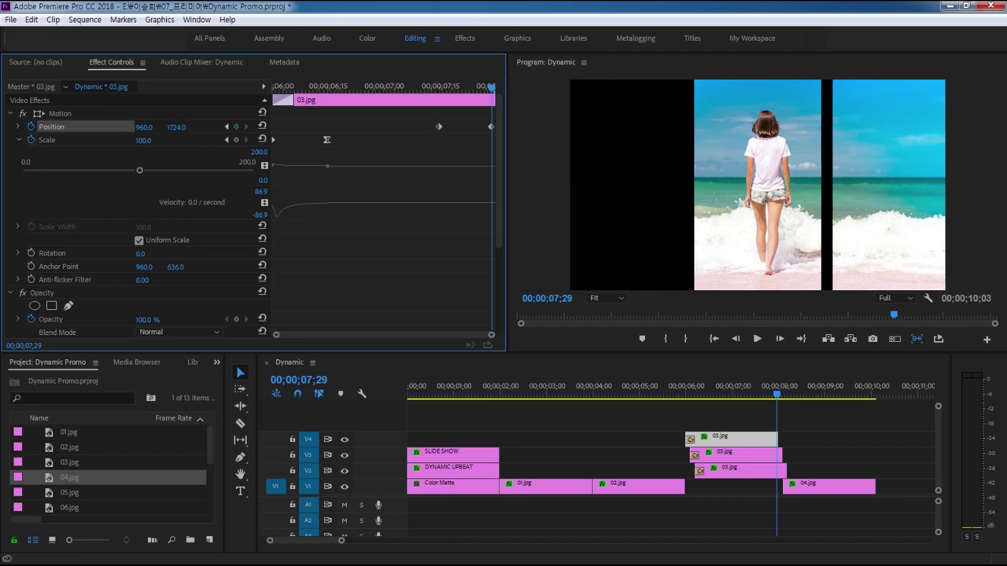
pyautogui.click(176, 127)
pyautogui.write('1')
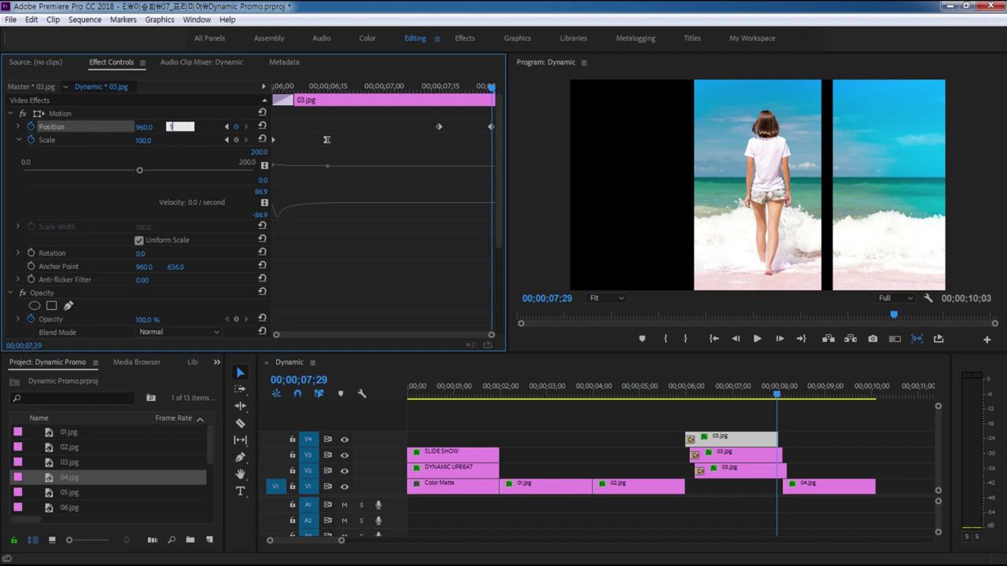
pyautogui.press('Return')
# Apply Ease Out to the final Position keyframe and steepen its velocity curve for sharp acceleration.
pyautogui.rightClick(440, 128)
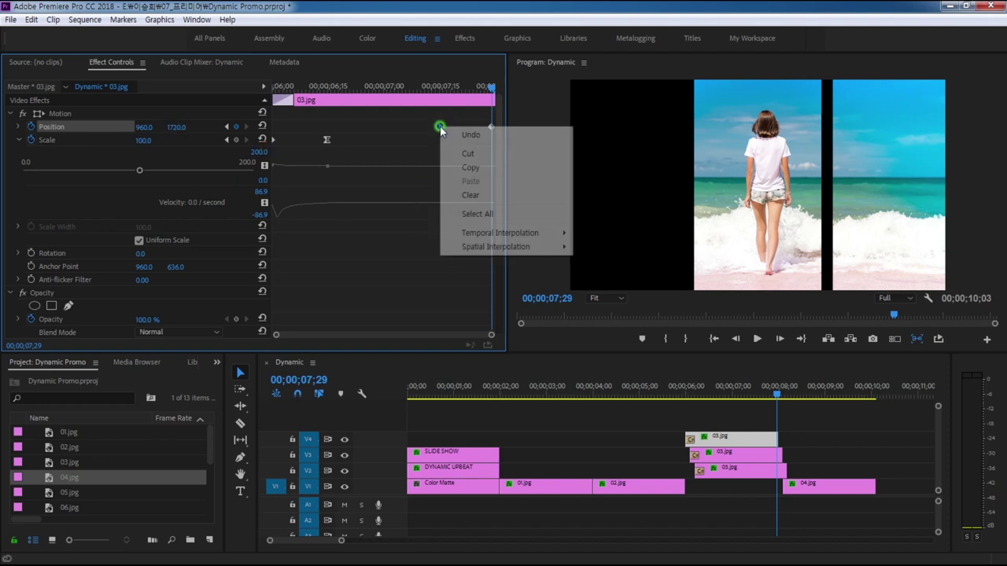
pyautogui.moveTo(523, 233)
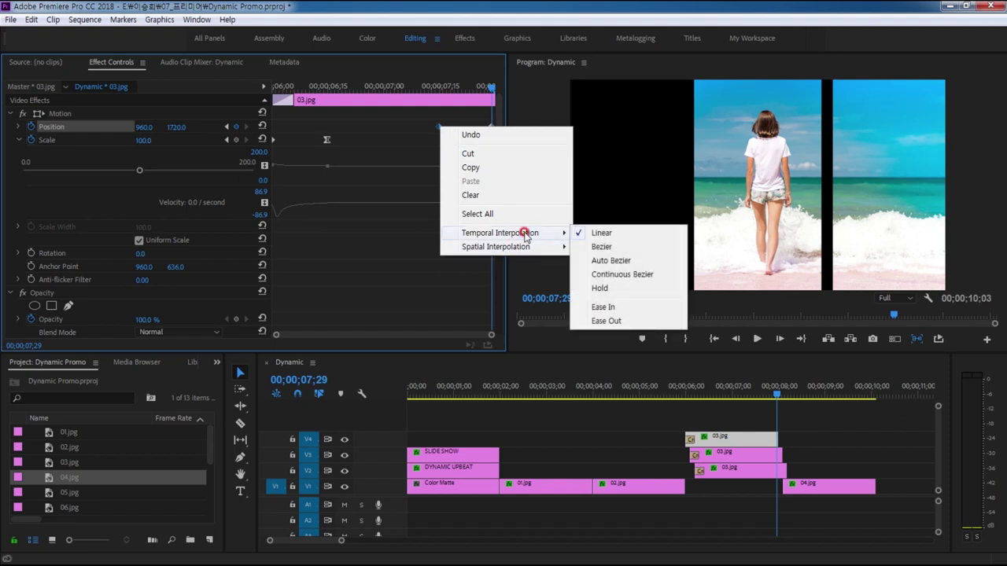
pyautogui.click(612, 322)
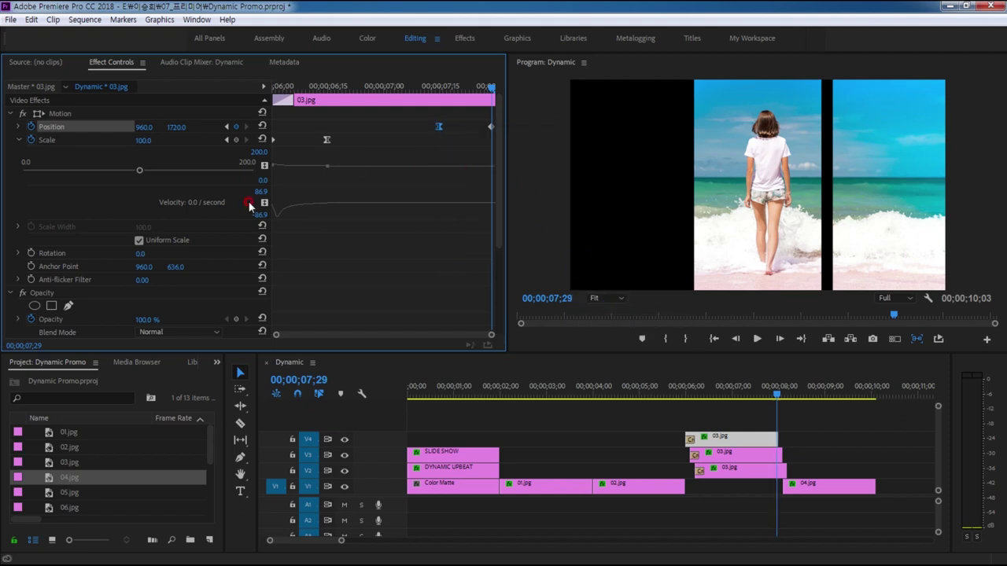
pyautogui.click(18, 127)
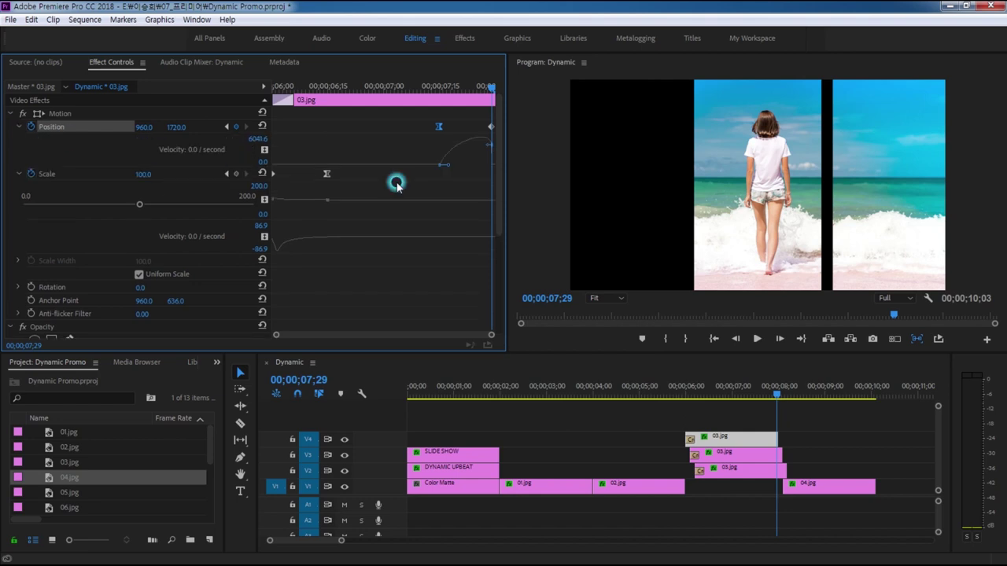
pyautogui.moveTo(446, 166); pyautogui.dragTo(503, 173)
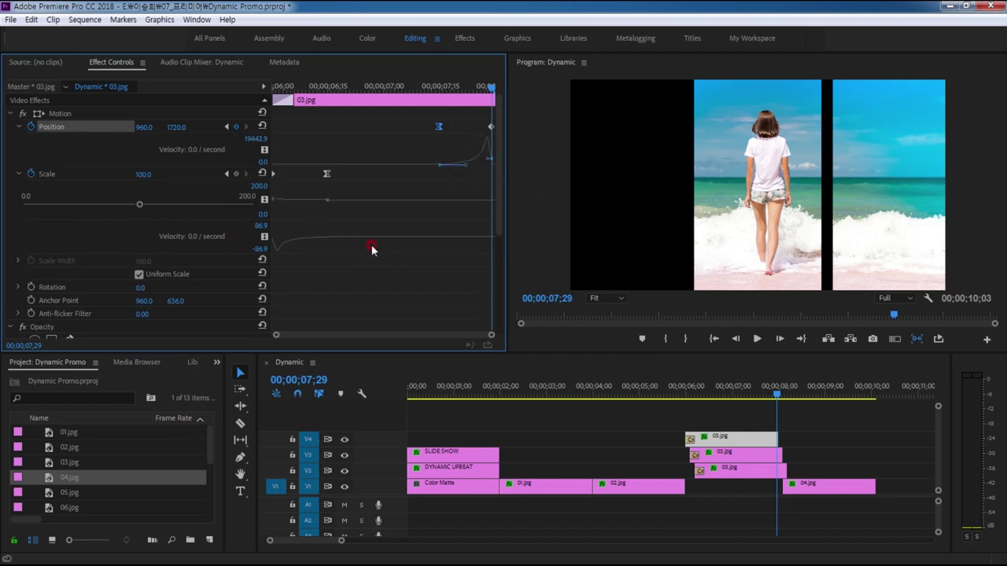
pyautogui.click(69, 130)
pyautogui.click(720, 454)
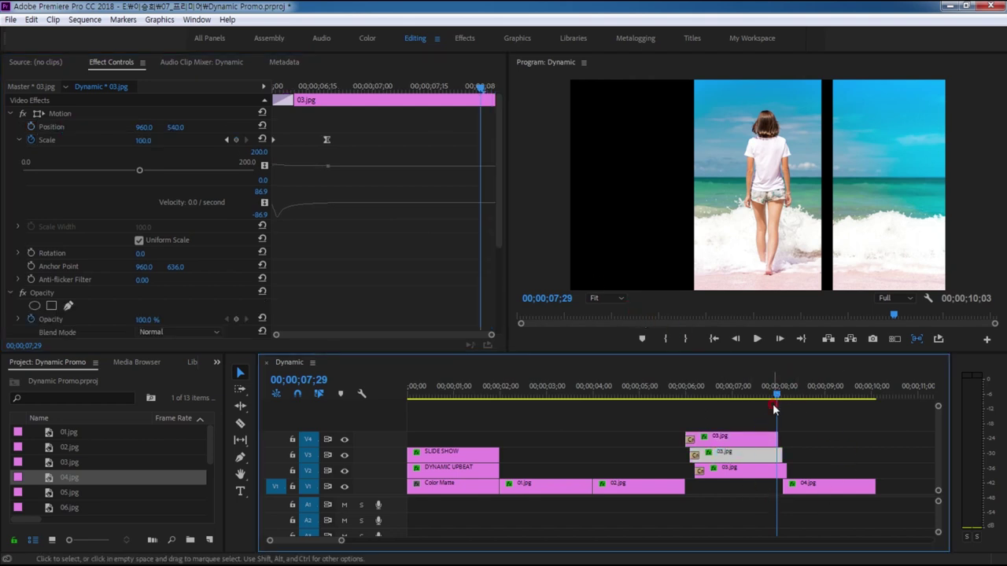
pyautogui.click(700, 429)
pyautogui.press('Right')
pyautogui.press('Right')
pyautogui.press('Right')
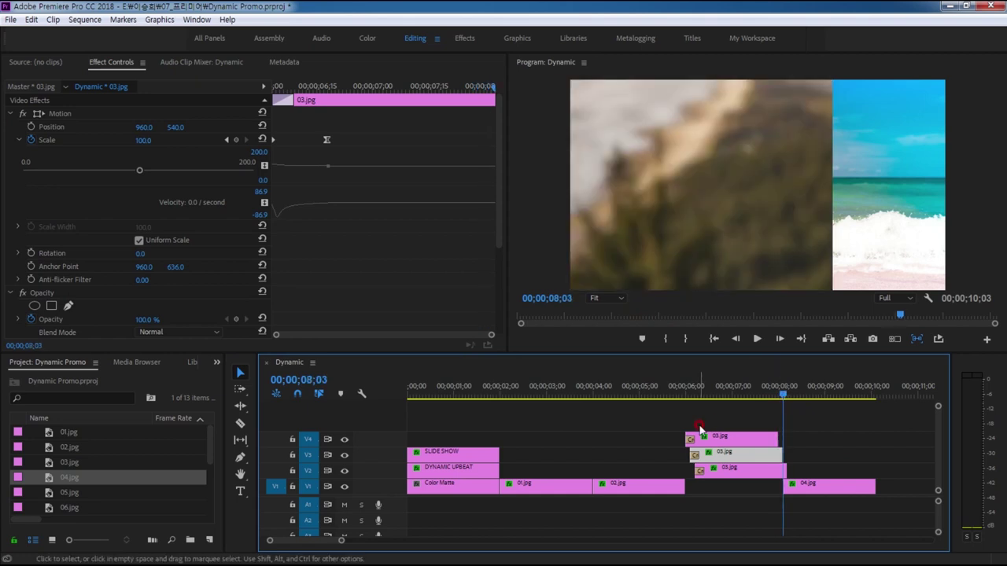
pyautogui.click(83, 114)
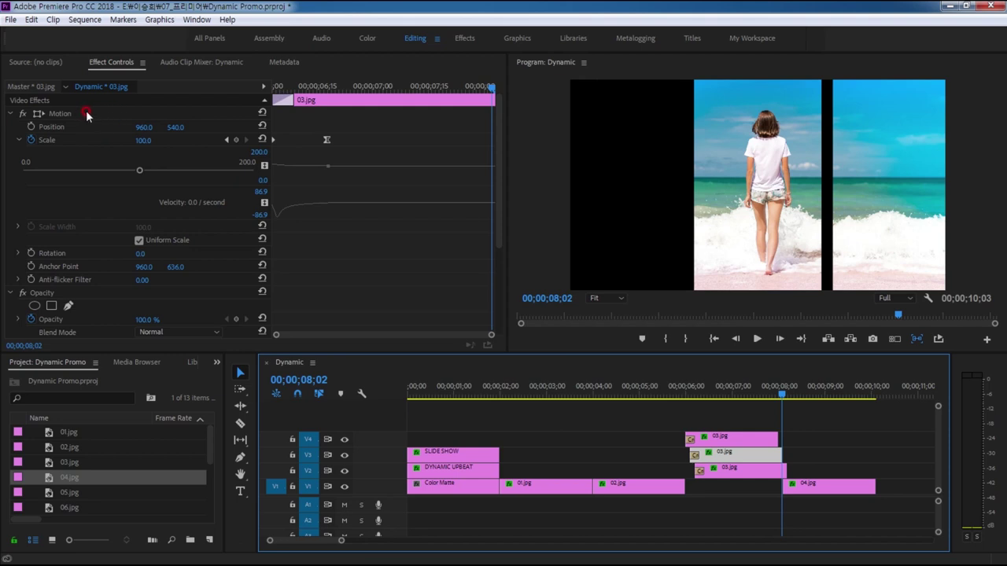
pyautogui.click(86, 114)
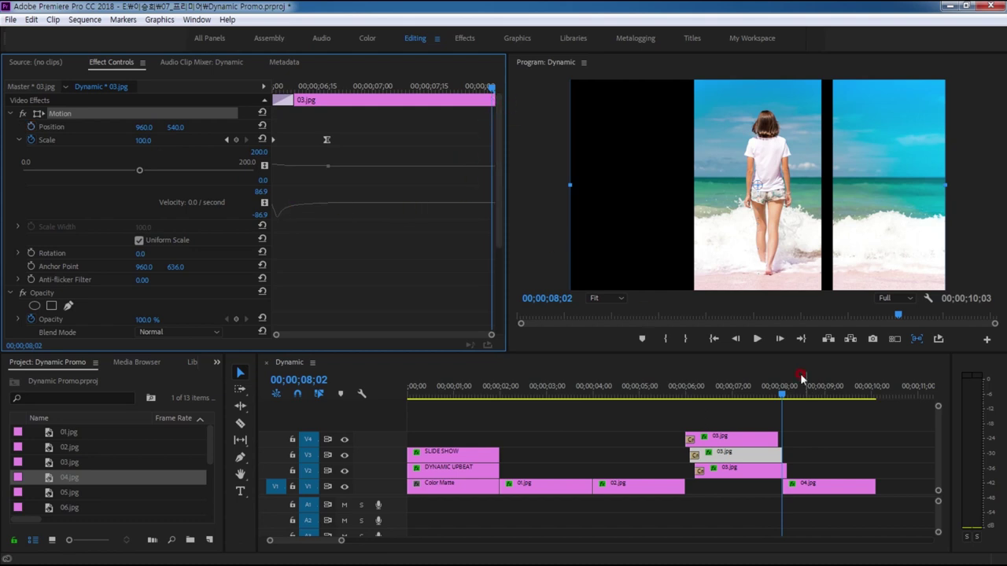
pyautogui.press('Right')
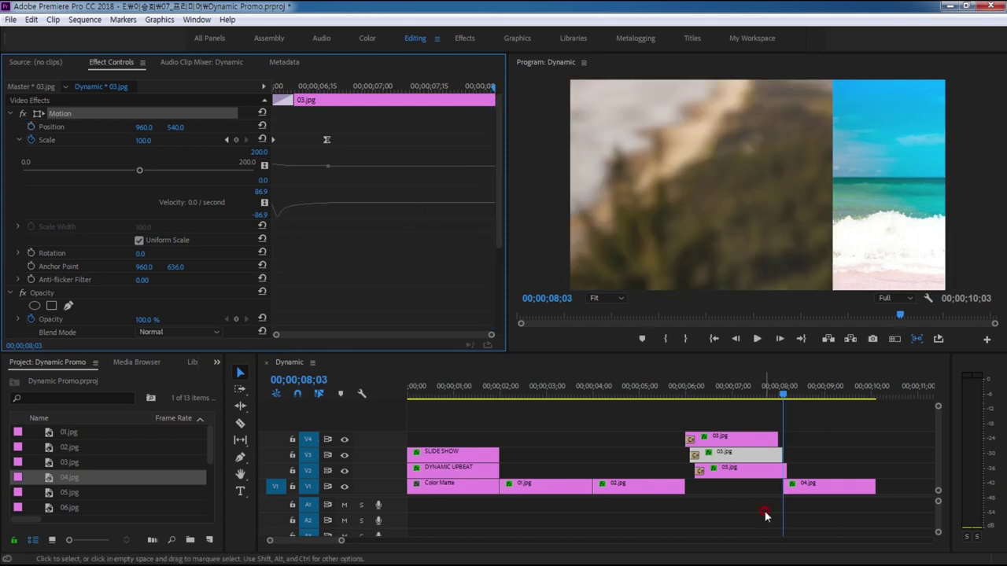
pyautogui.press('Left')
pyautogui.press('Right')
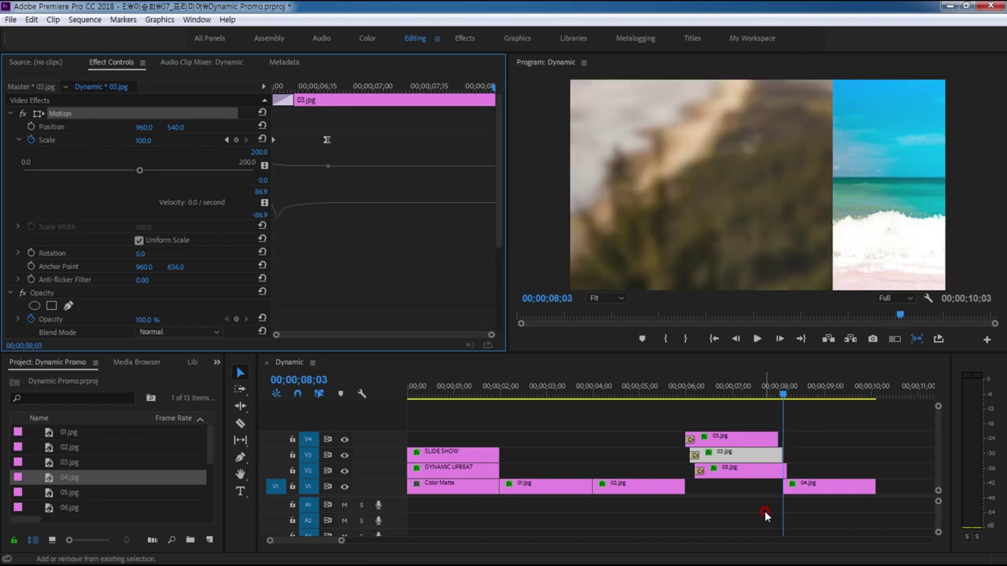
pyautogui.hotkey('shift', 'Left')
pyautogui.hotkey('shift', 'Left')
pyautogui.hotkey('shift', 'Left')
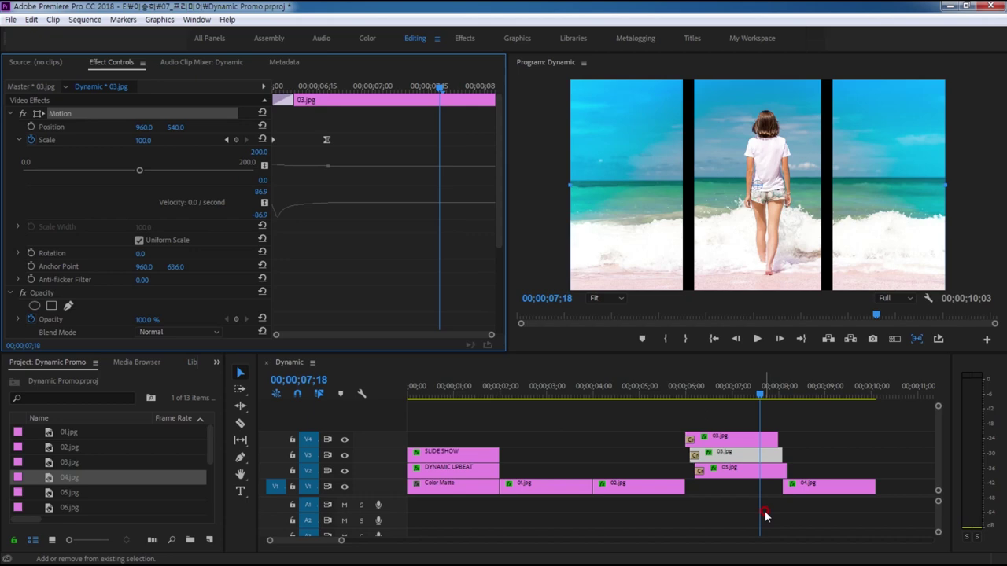
pyautogui.click(95, 118)
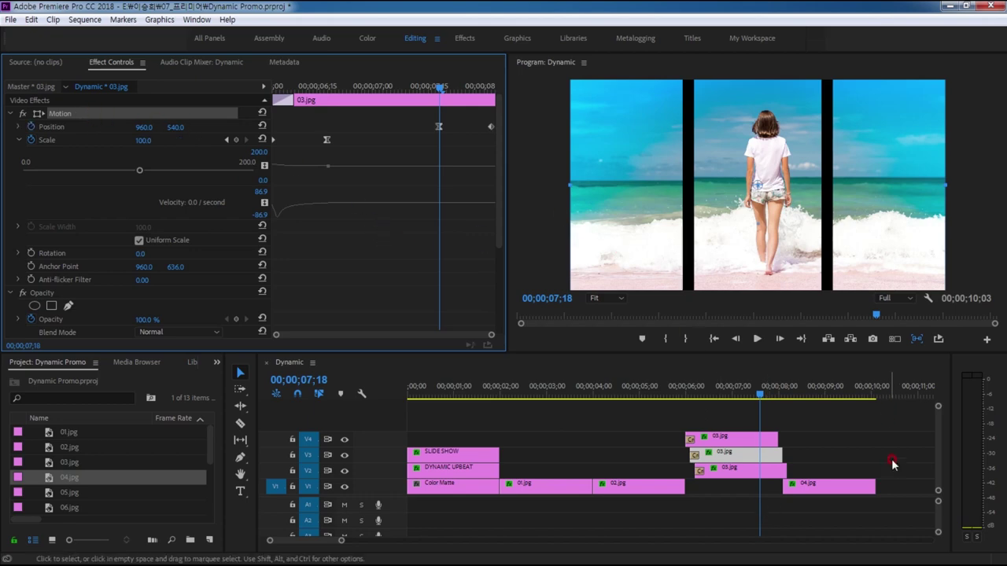
pyautogui.click(759, 471)
pyautogui.press('Down')
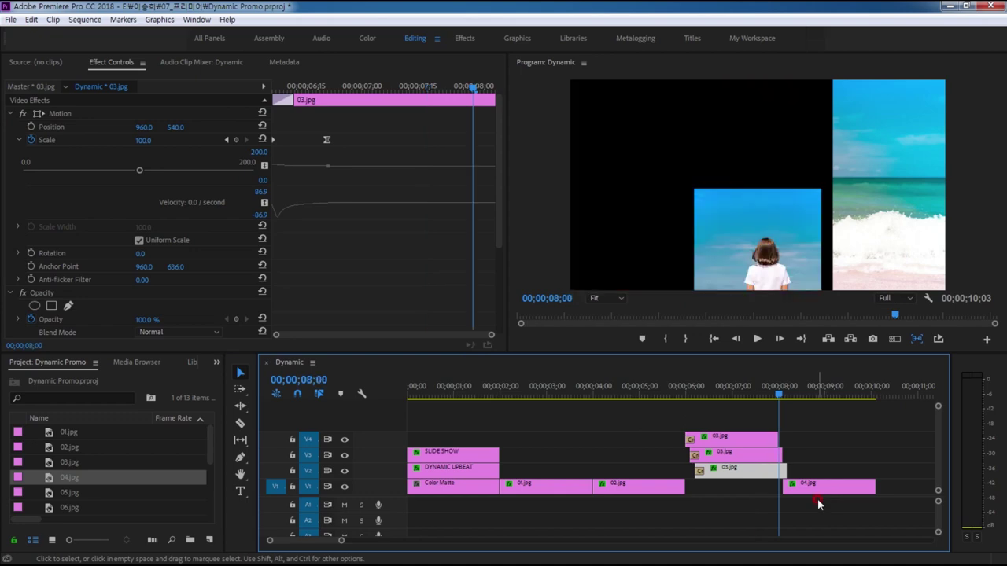
pyautogui.press('Right')
pyautogui.press('Right')
pyautogui.press('Right')
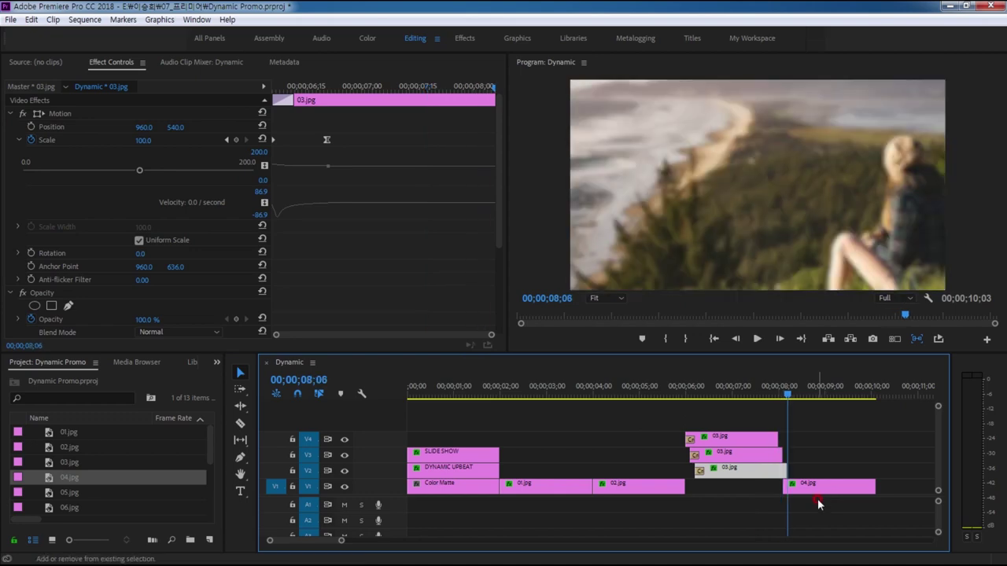
pyautogui.press('Left')
pyautogui.press('Left')
pyautogui.press('Left')
pyautogui.press('Left')
pyautogui.press('Left')
pyautogui.press('Left')
pyautogui.press('Left')
pyautogui.press('Left')
pyautogui.press('Left')
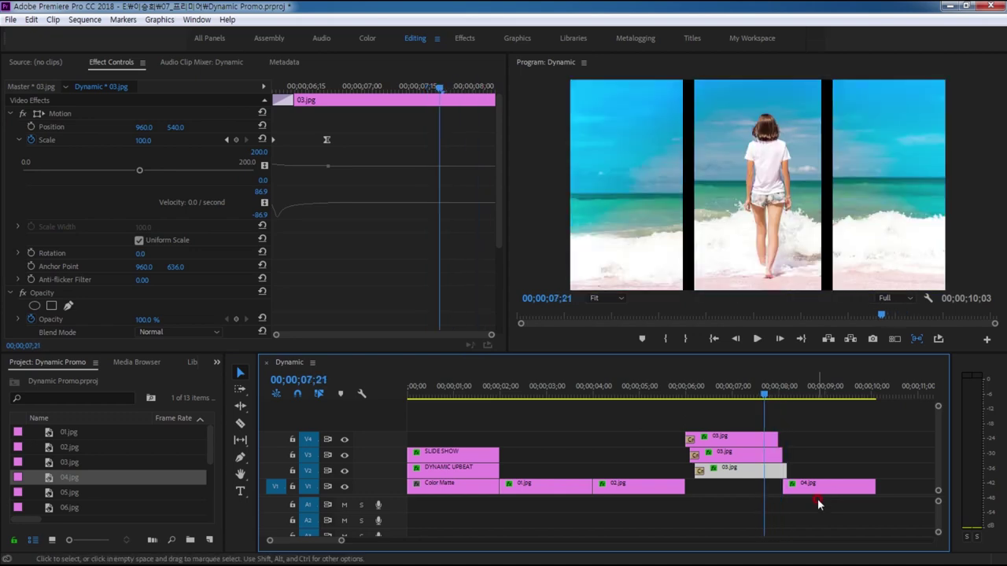
pyautogui.click(70, 116)
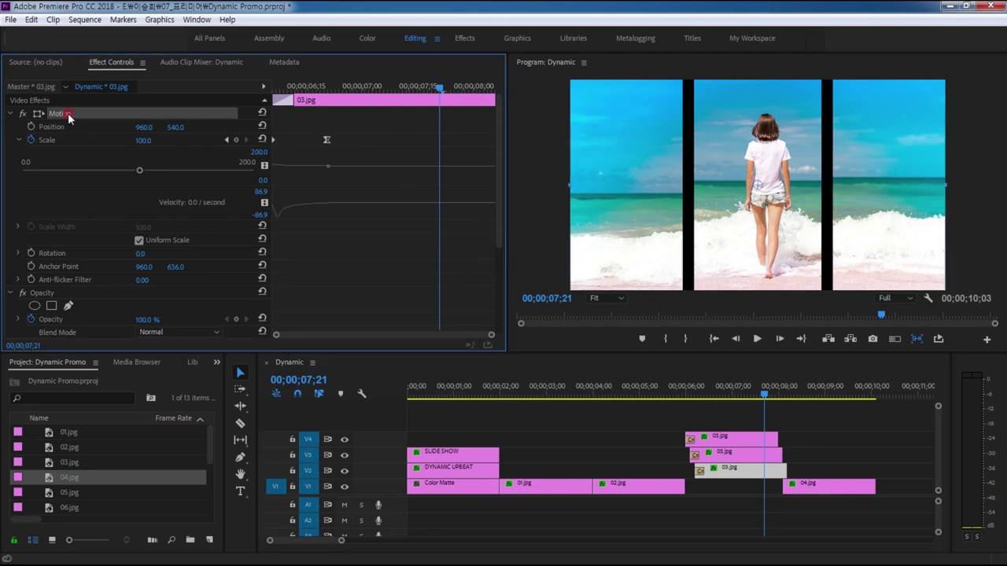
pyautogui.moveTo(768, 394); pyautogui.dragTo(679, 405)
pyautogui.press('space')
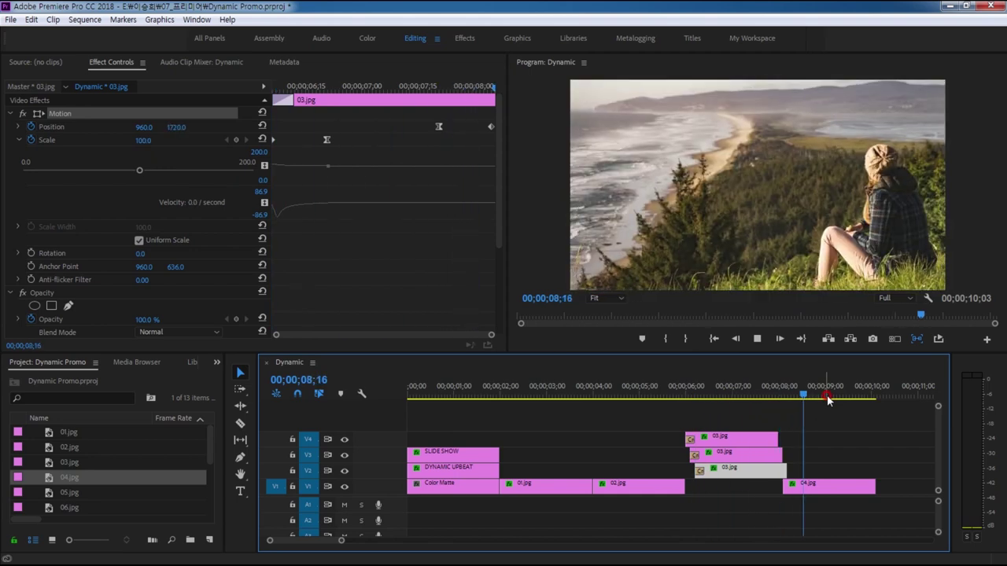
pyautogui.click(842, 398)
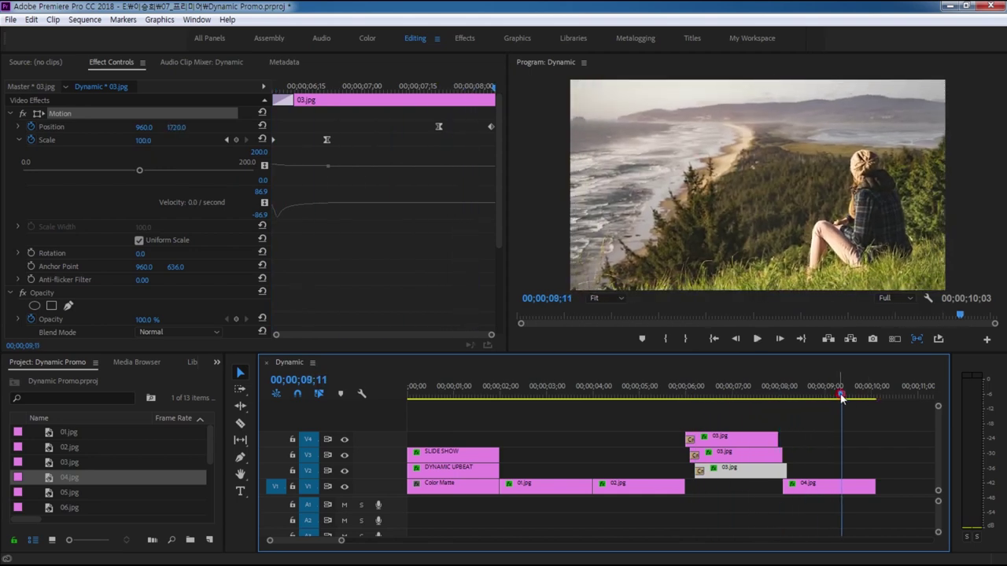
pyautogui.moveTo(841, 398); pyautogui.dragTo(868, 403)
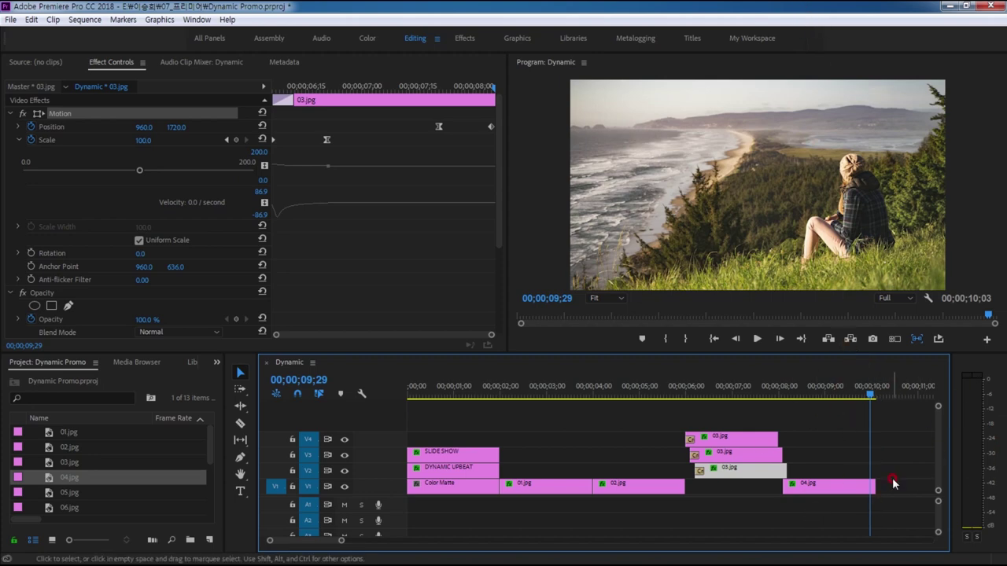
pyautogui.moveTo(66, 496); pyautogui.dragTo(804, 429)
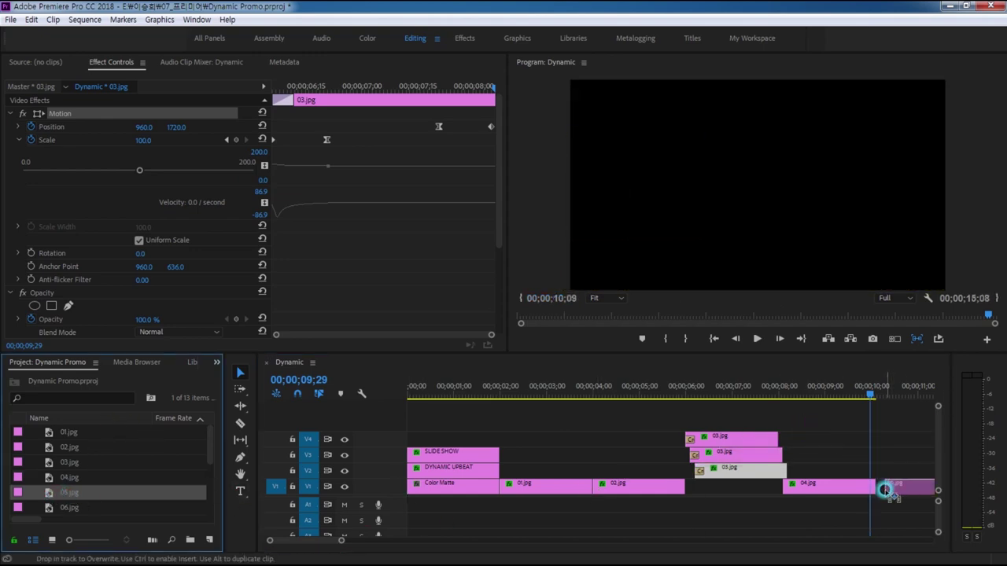
# Place 05.jpg on V1 right after 04.jpg and delete the accidentally added text layer.
pyautogui.moveTo(804, 429); pyautogui.dragTo(888, 483)
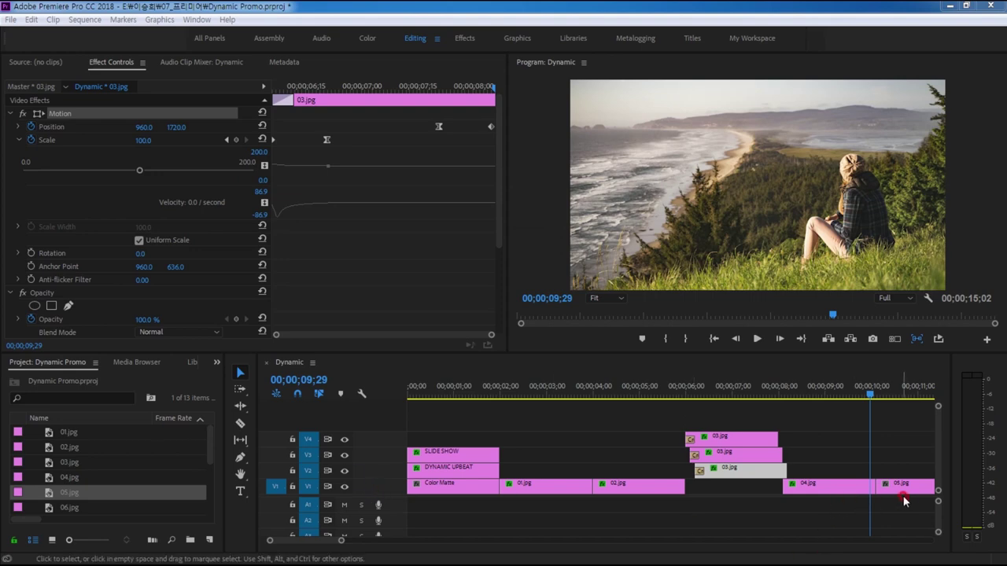
pyautogui.click(905, 488)
pyautogui.press('-')
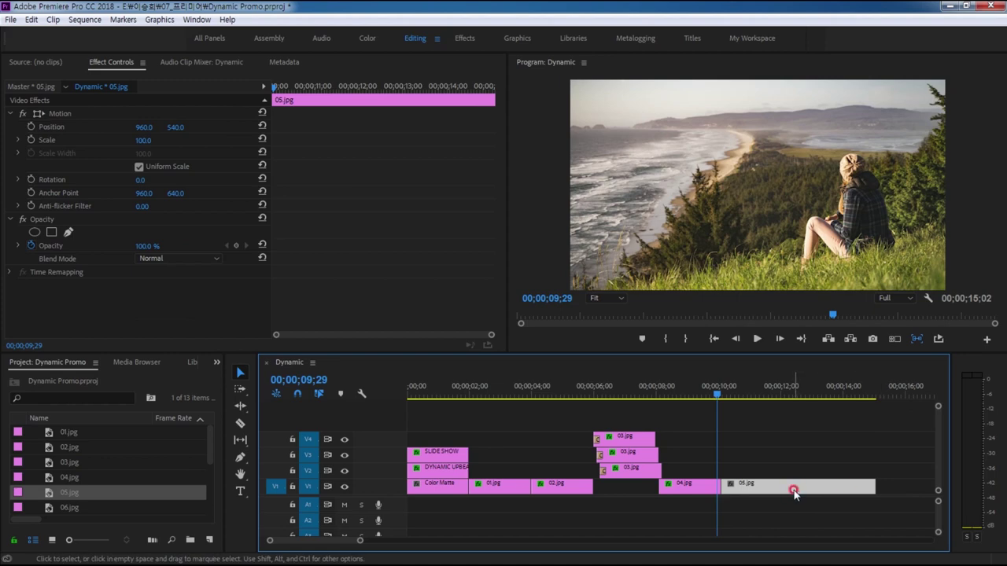
pyautogui.hotkey('ctrl', 't')
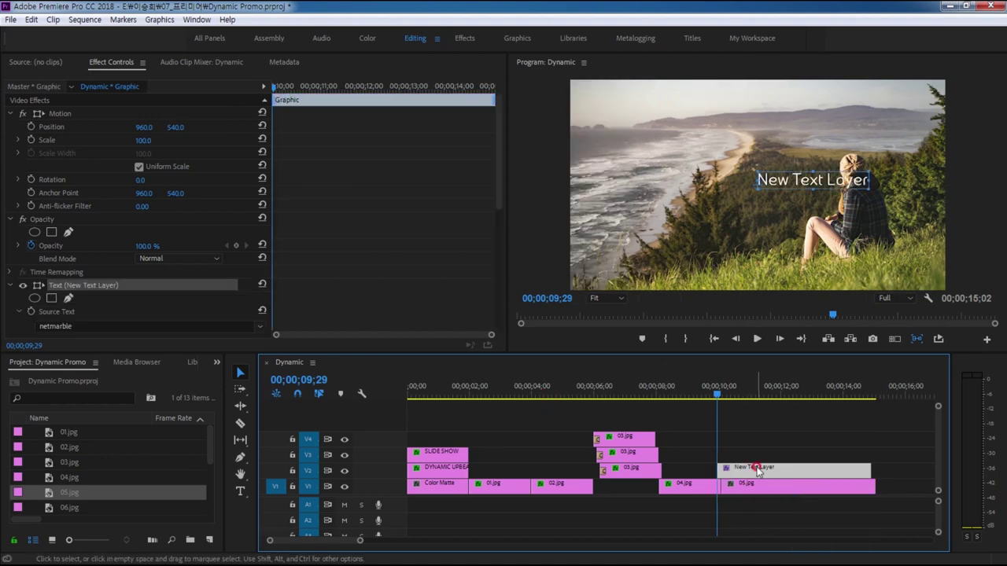
pyautogui.click(757, 470)
pyautogui.press('Delete')
pyautogui.click(767, 496)
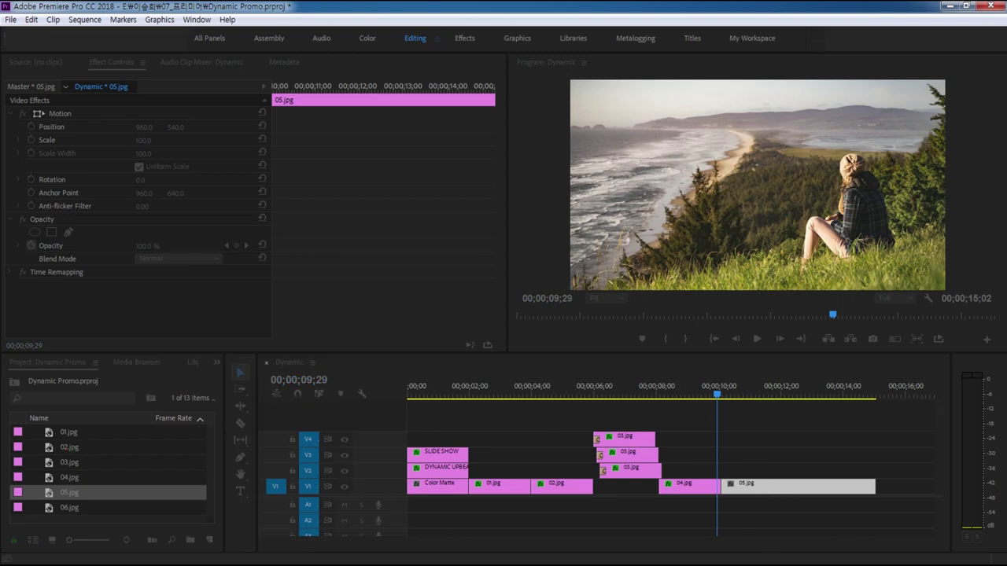
# Shorten 05.jpg to about 3 seconds and move it up to V4 starting at 00;00;10;00.
pyautogui.hotkey('ctrl', 'r')
pyautogui.click(630, 260)
pyautogui.write('300')
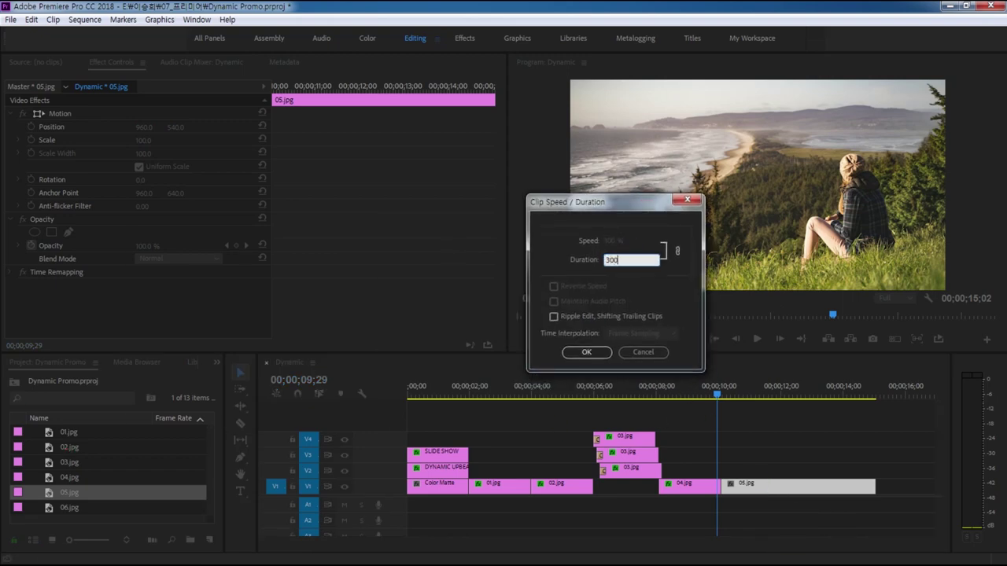
pyautogui.press('Return')
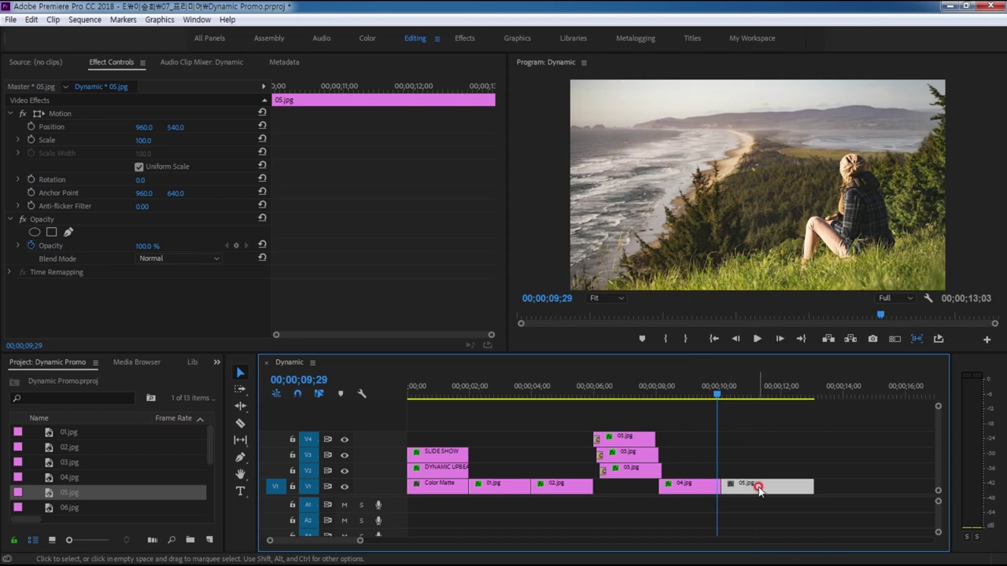
pyautogui.moveTo(758, 488); pyautogui.dragTo(759, 443)
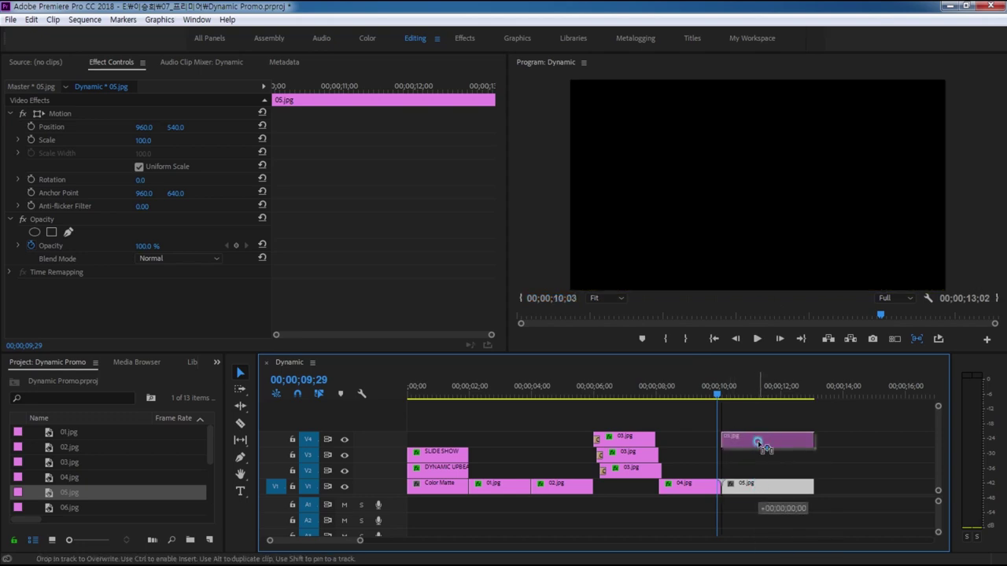
pyautogui.moveTo(759, 443); pyautogui.dragTo(754, 440)
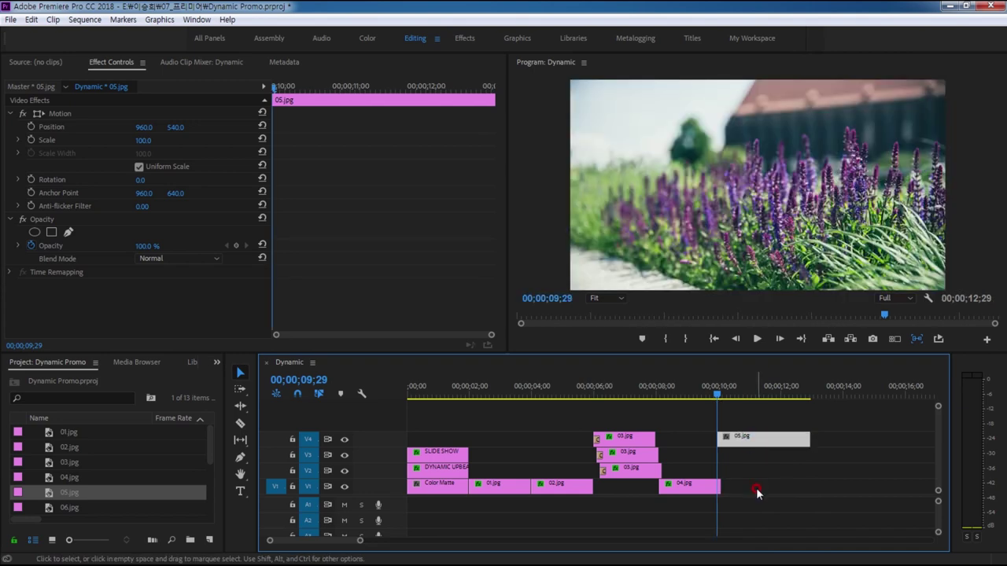
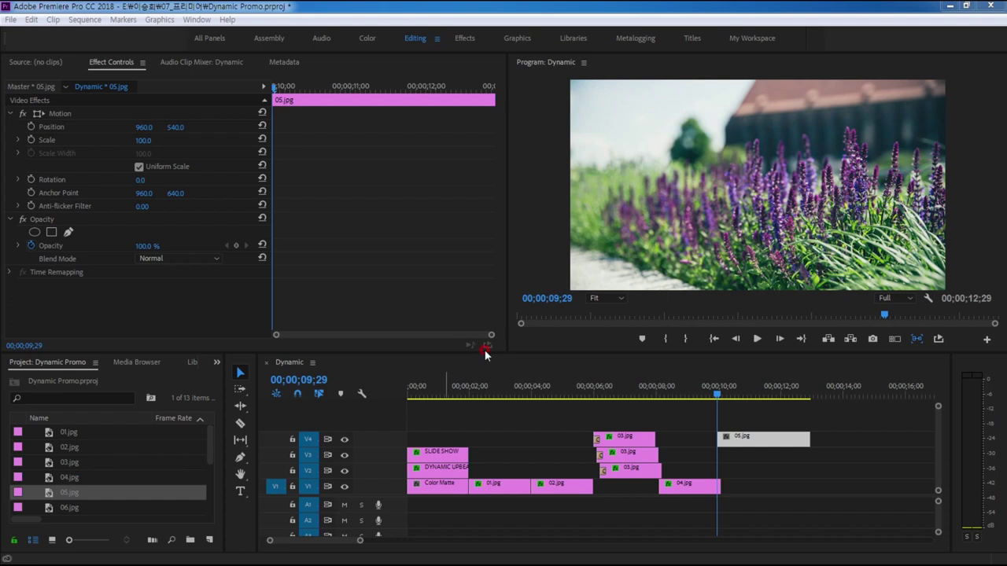
# Keyframe 05.jpg's Position at Y -659 at clip start and Y 1059 at 10;09.
pyautogui.click(767, 420)
pyautogui.hotkey('shift', 'Right')
pyautogui.hotkey('shift', 'Right')
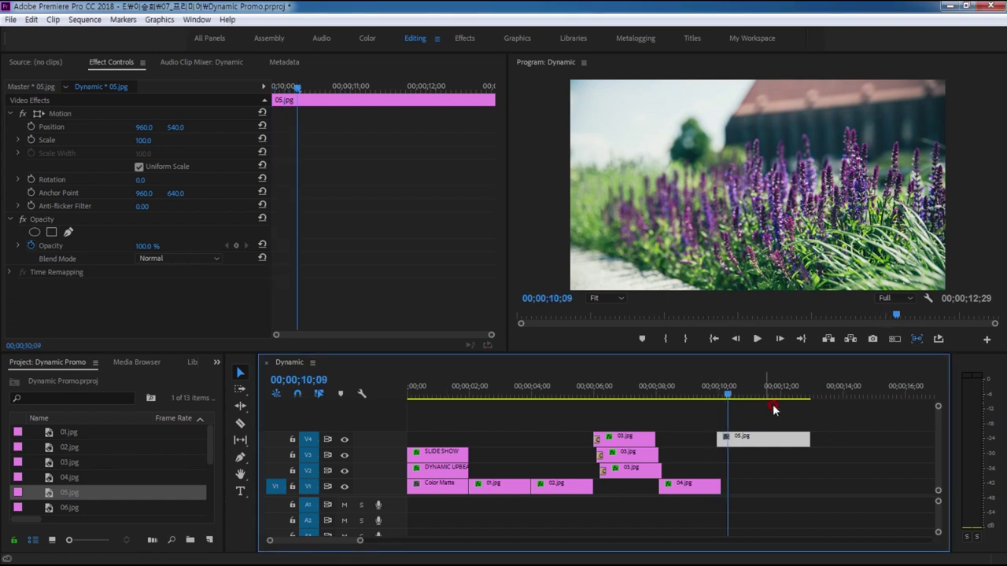
pyautogui.click(30, 127)
pyautogui.moveTo(174, 127)
pyautogui.mouseDown()
pyautogui.moveTo(267, 127)
pyautogui.moveTo(236, 126)
pyautogui.mouseUp()
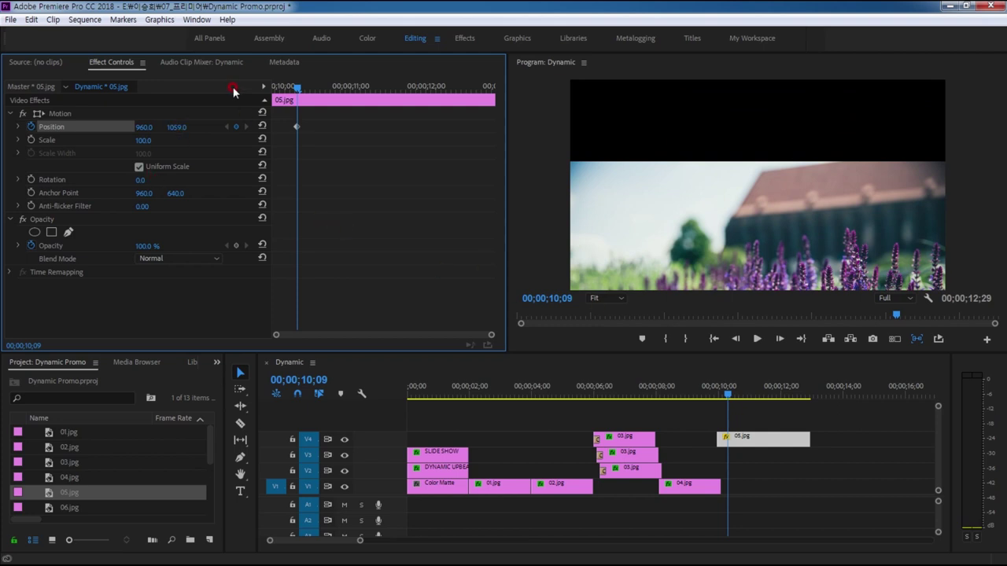
pyautogui.moveTo(297, 87); pyautogui.dragTo(224, 93)
pyautogui.click(173, 126)
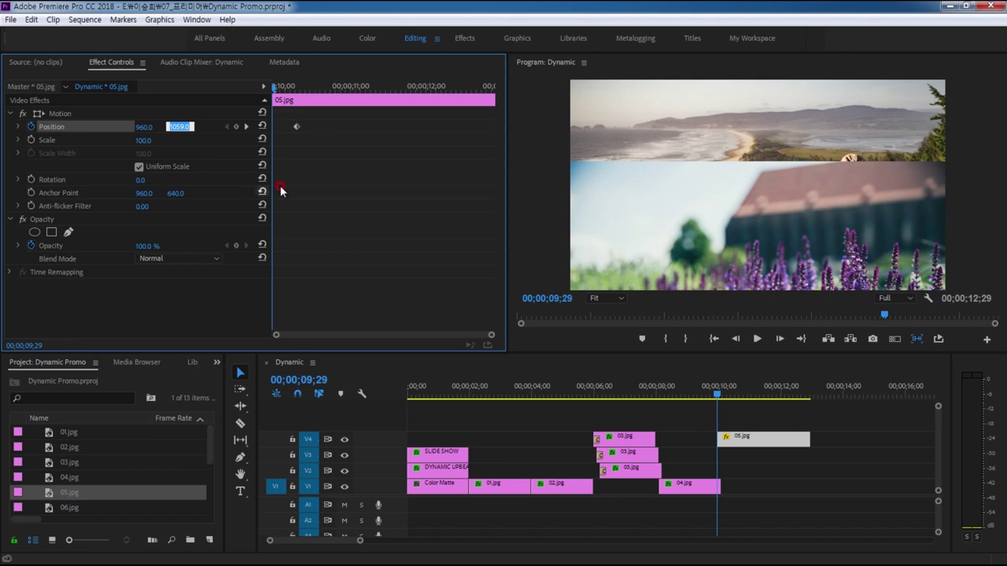
pyautogui.write('-54')
pyautogui.write('0')
pyautogui.click(298, 204)
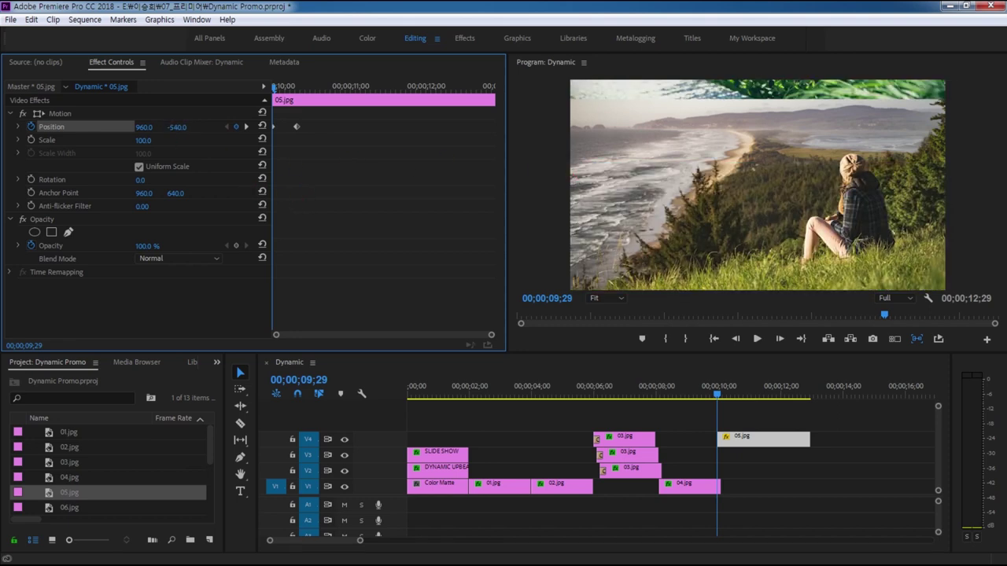
pyautogui.moveTo(178, 127); pyautogui.dragTo(87, 127)
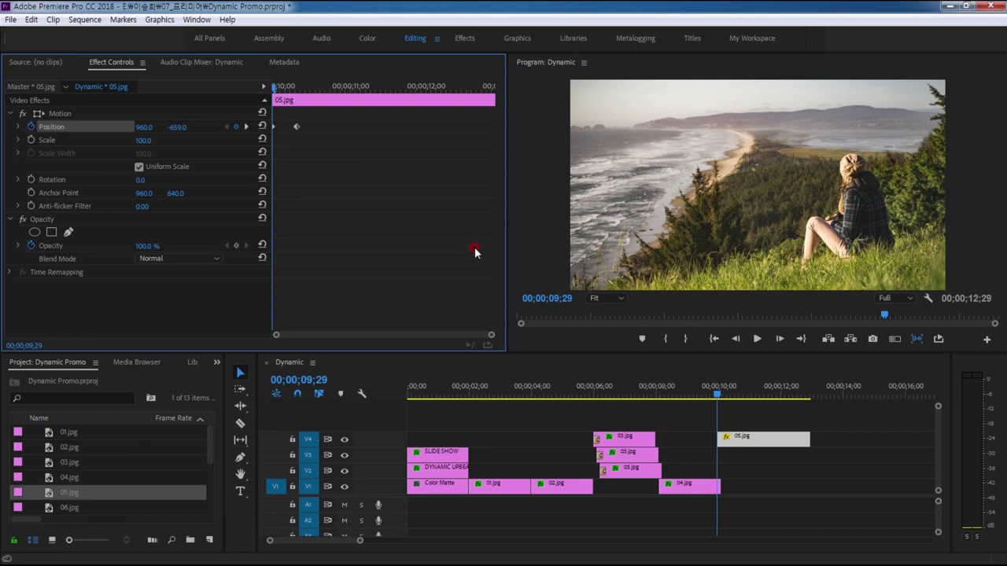
# Apply Ease In to 05.jpg's Position keyframe and steepen its velocity curve.
pyautogui.rightClick(297, 128)
pyautogui.moveTo(363, 229)
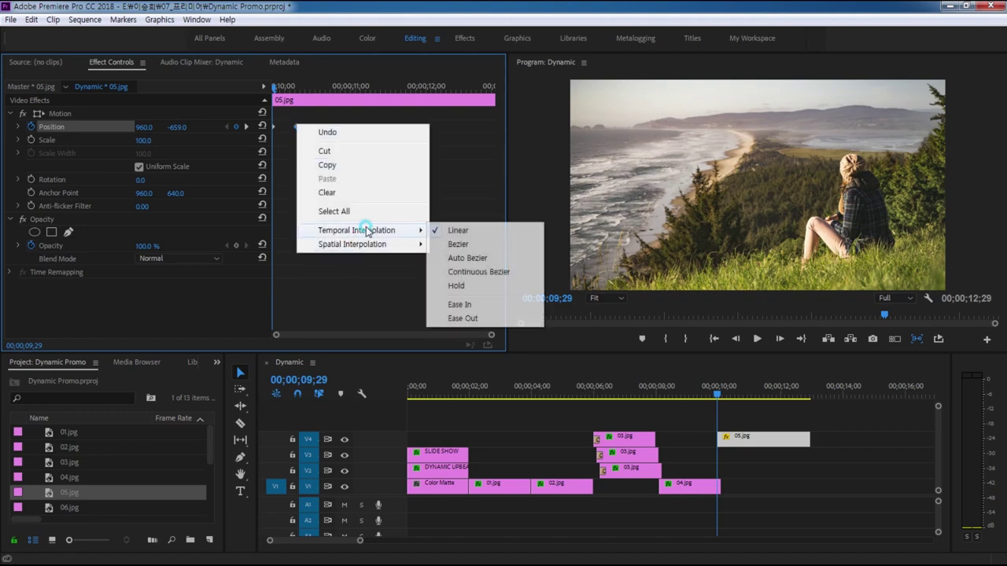
pyautogui.click(478, 304)
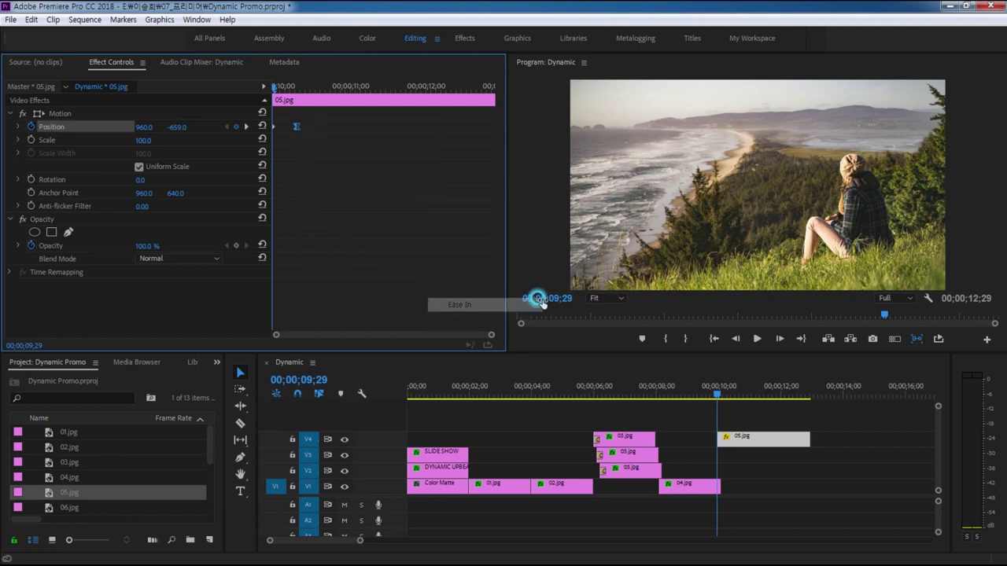
pyautogui.click(19, 127)
pyautogui.moveTo(295, 164); pyautogui.dragTo(252, 165)
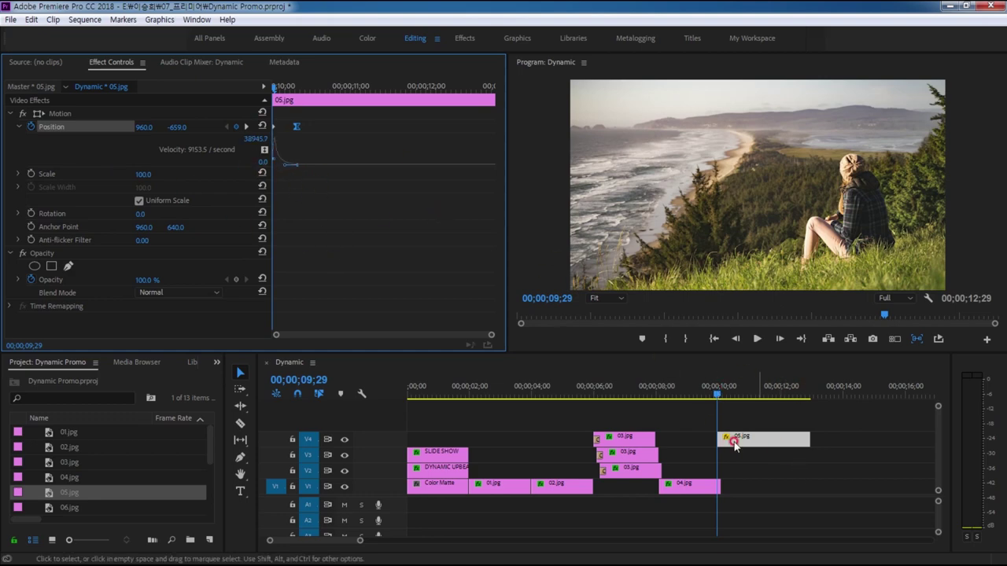
# Preview the slide, return to 10;03, and start bringing 06.jpg into the sequence.
pyautogui.press('space')
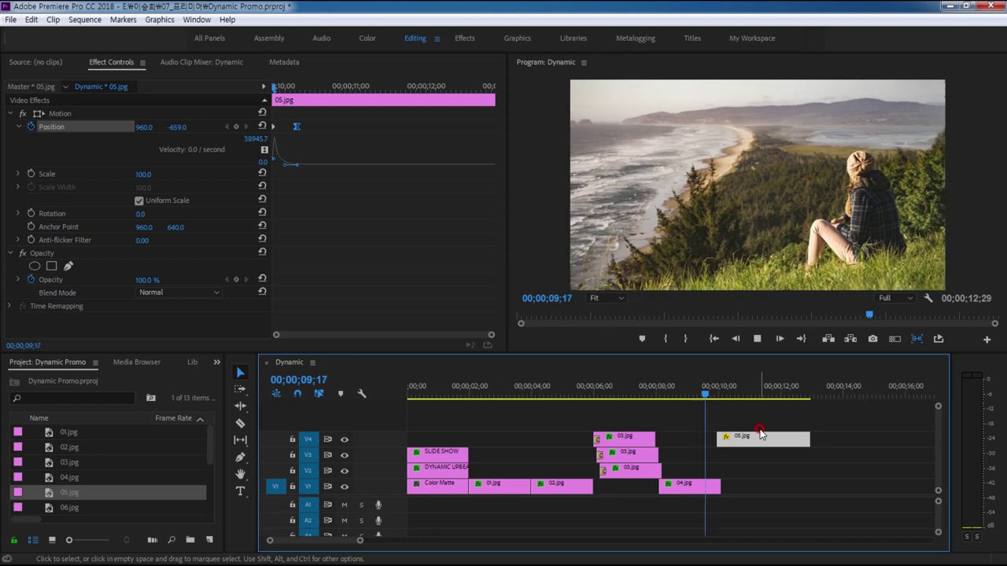
pyautogui.press('space')
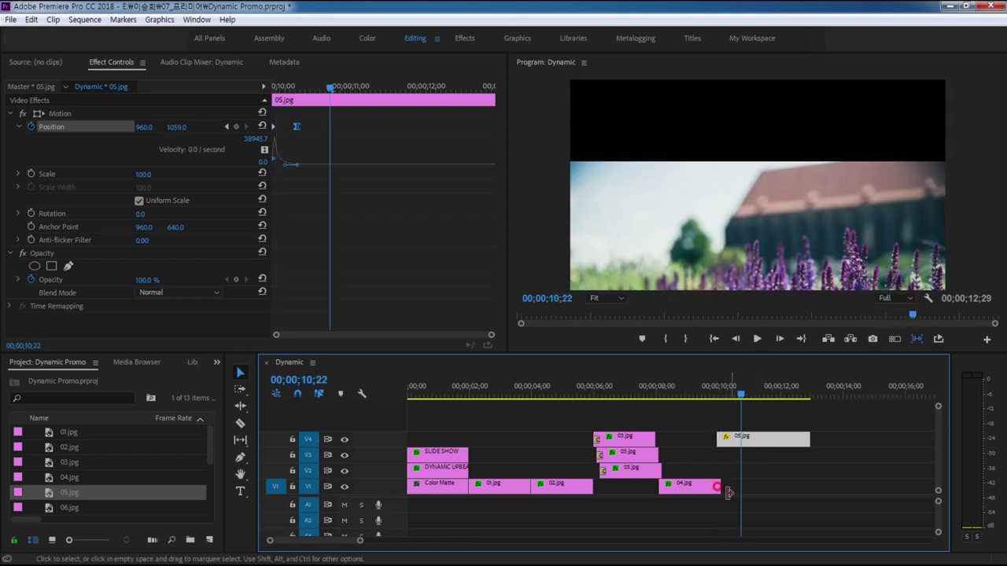
pyautogui.press('Up')
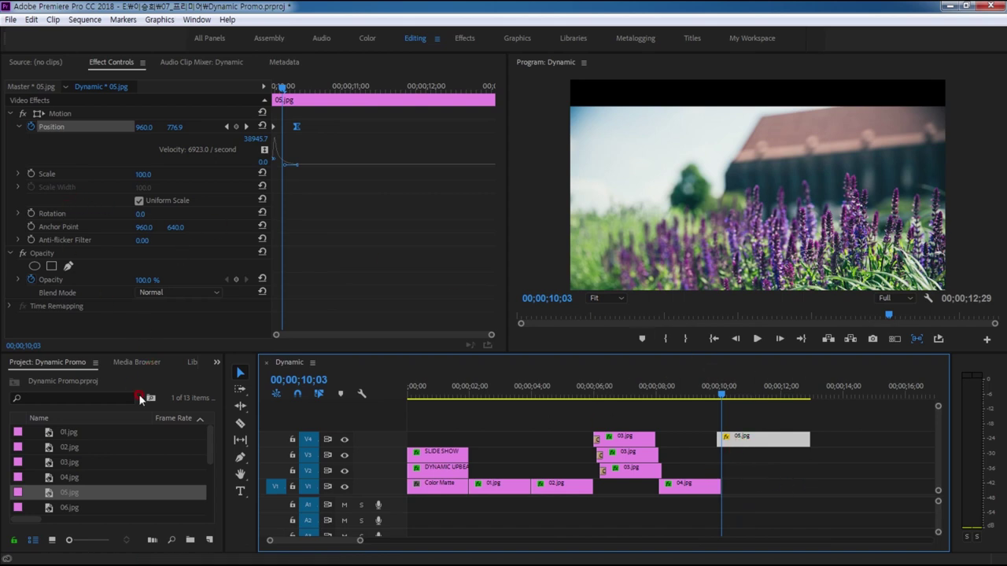
pyautogui.moveTo(69, 507); pyautogui.dragTo(664, 444)
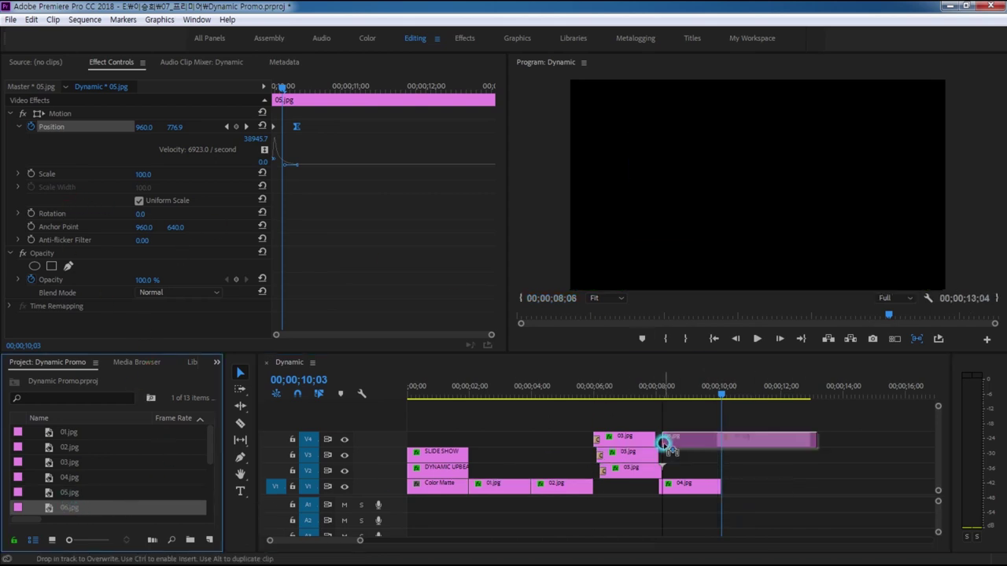
# Place 06.jpg below 05.jpg at 10;03 with a 2-second duration.
pyautogui.moveTo(665, 444); pyautogui.dragTo(754, 456)
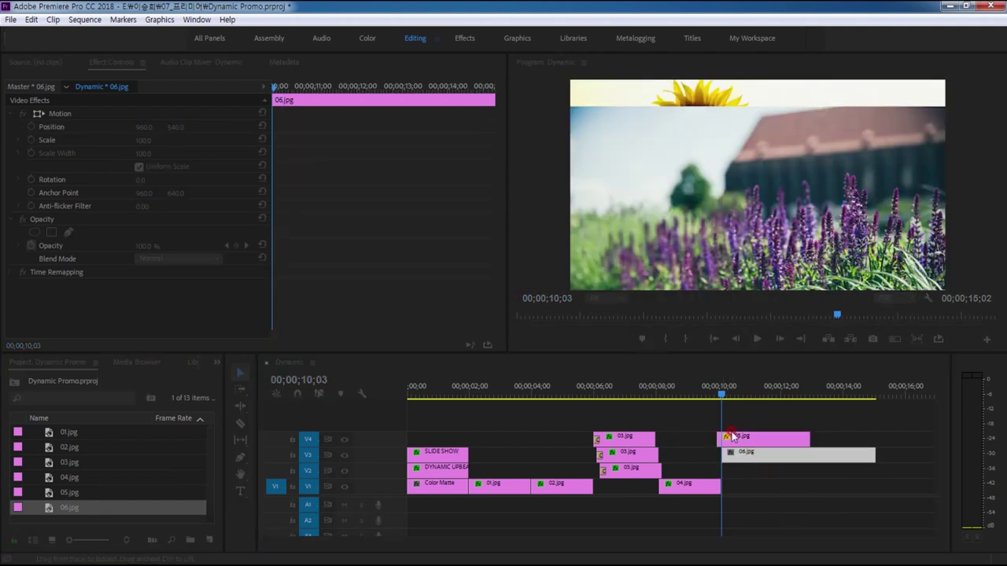
pyautogui.hotkey('ctrl', 'r')
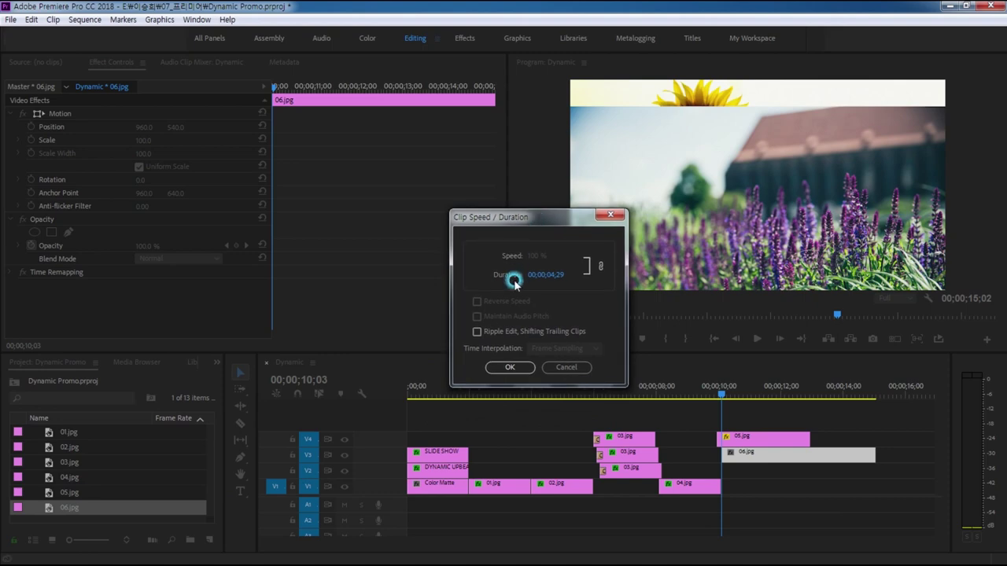
pyautogui.click(538, 275)
pyautogui.write('200')
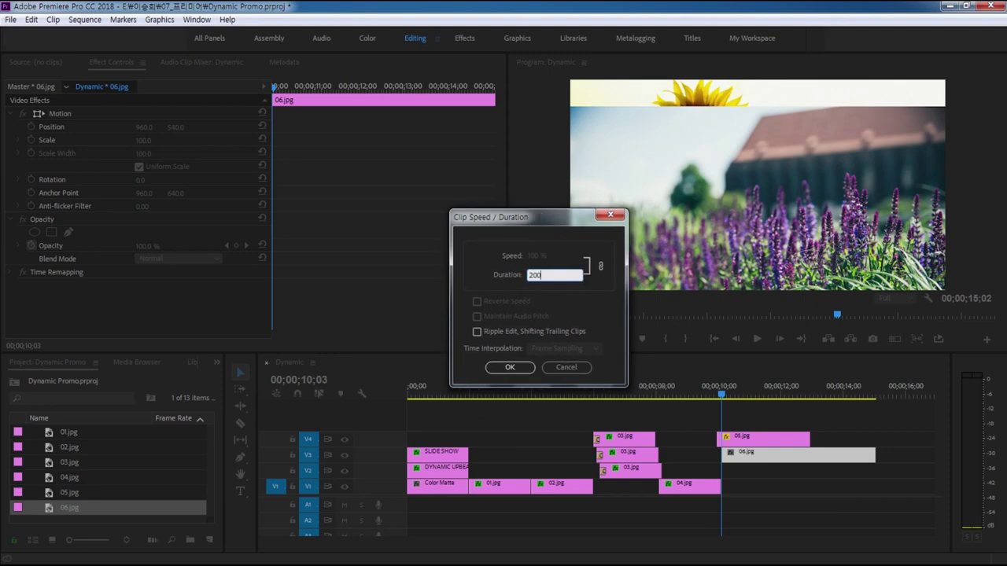
pyautogui.press('Return')
# Set 06.jpg's Scale to 30 in Effect Controls.
pyautogui.click(744, 455)
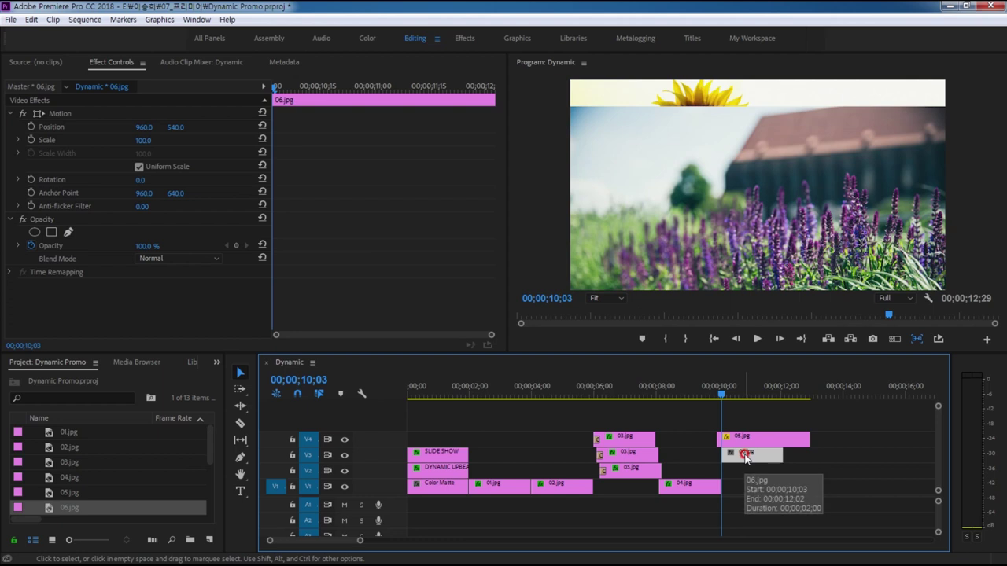
pyautogui.click(148, 138)
pyautogui.click(224, 153)
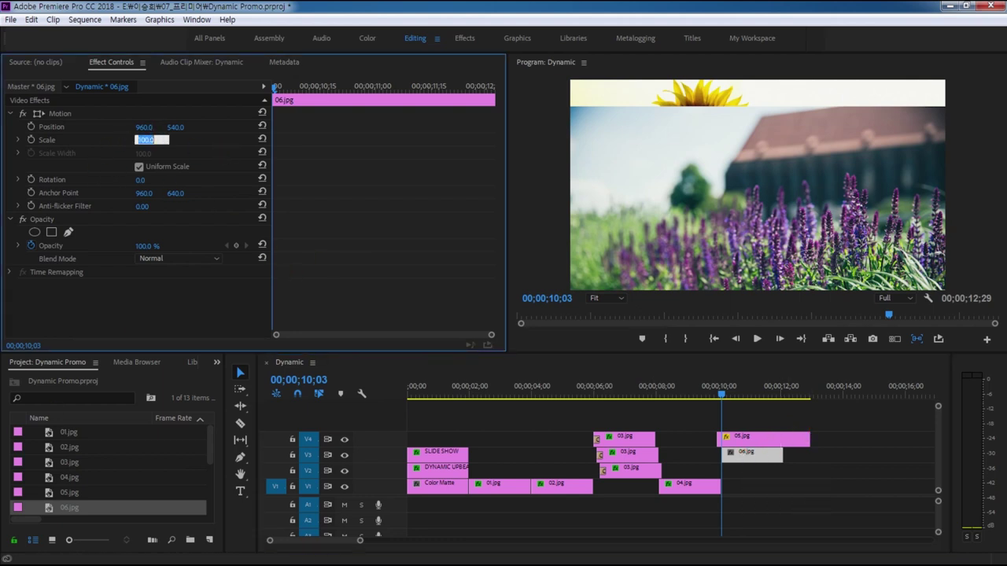
pyautogui.press('Return')
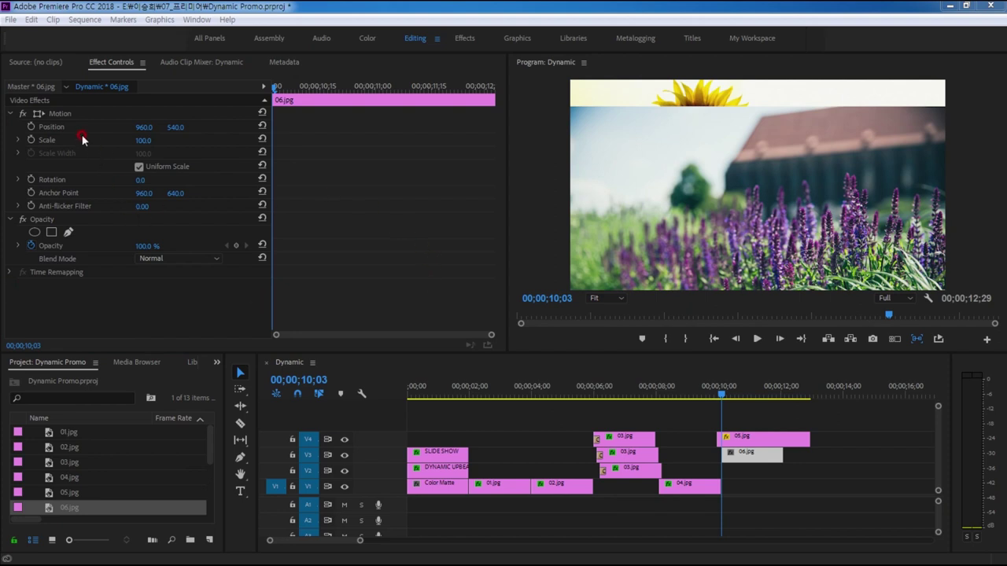
pyautogui.click(161, 139)
pyautogui.write('30')
pyautogui.press('Return')
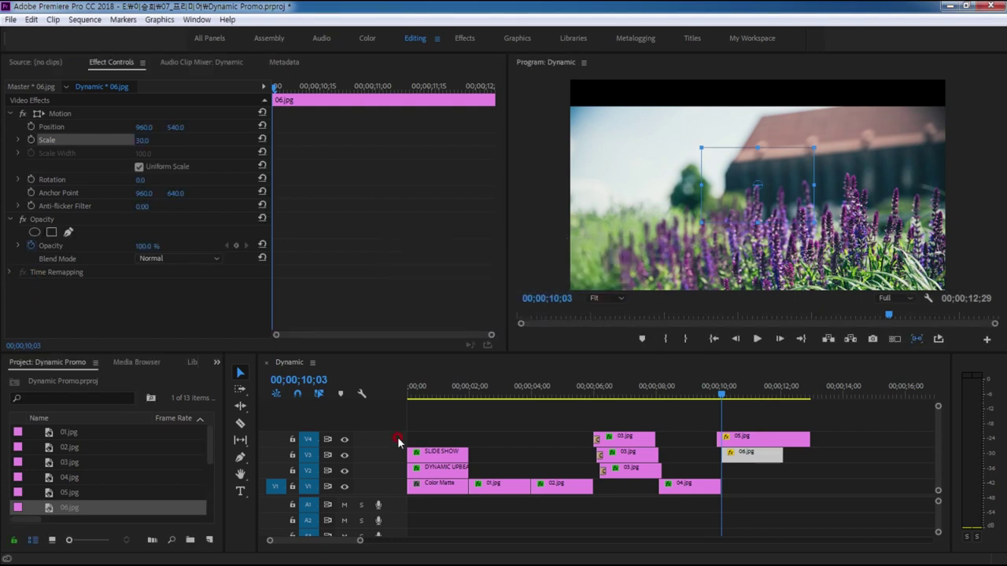
# Keyframe 06.jpg's Position from Y 540 at 10;03 to about Y 191 at 10;18.
pyautogui.click(720, 400)
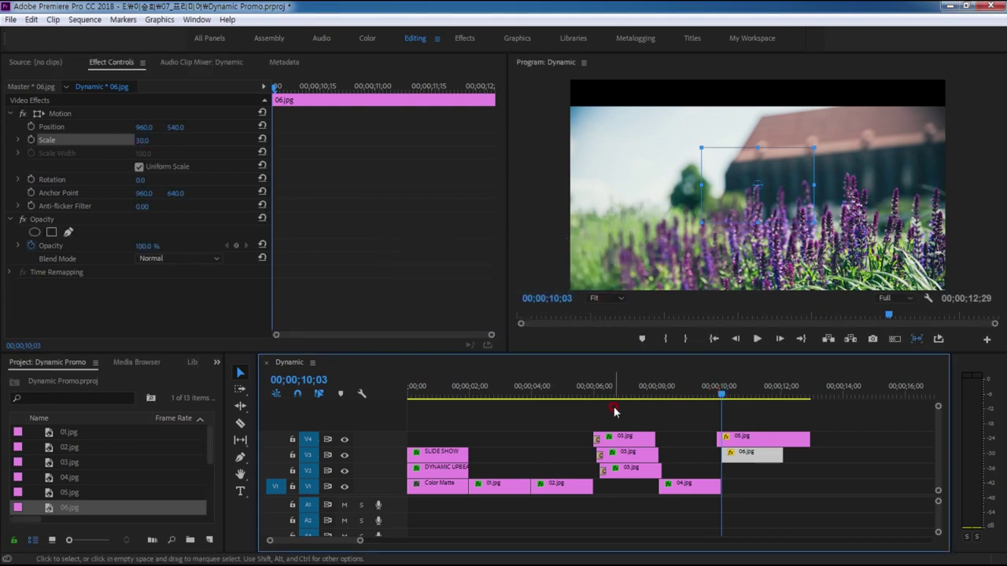
pyautogui.hotkey('shift', 'Right')
pyautogui.hotkey('shift', 'Right')
pyautogui.hotkey('shift', 'Right')
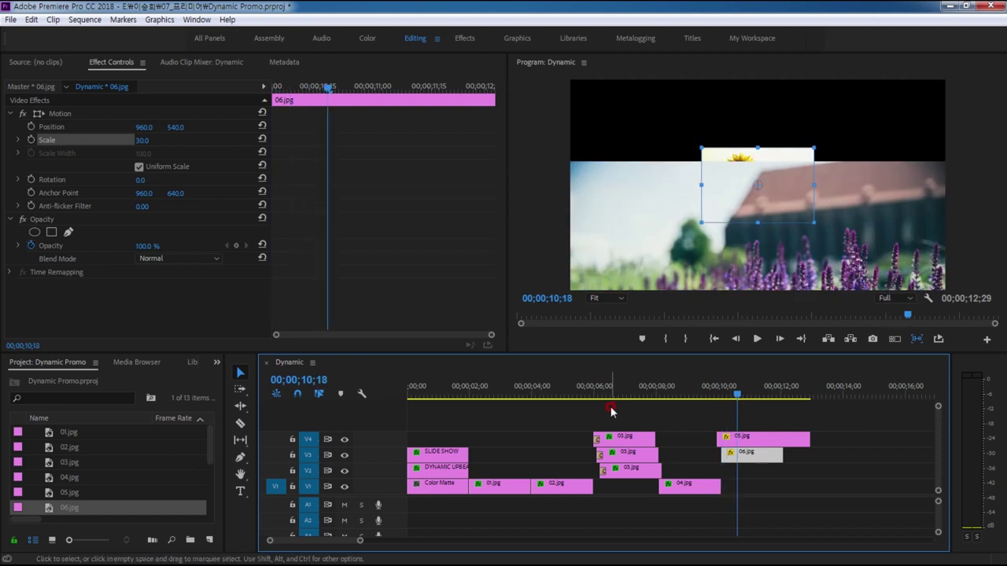
pyautogui.click(30, 127)
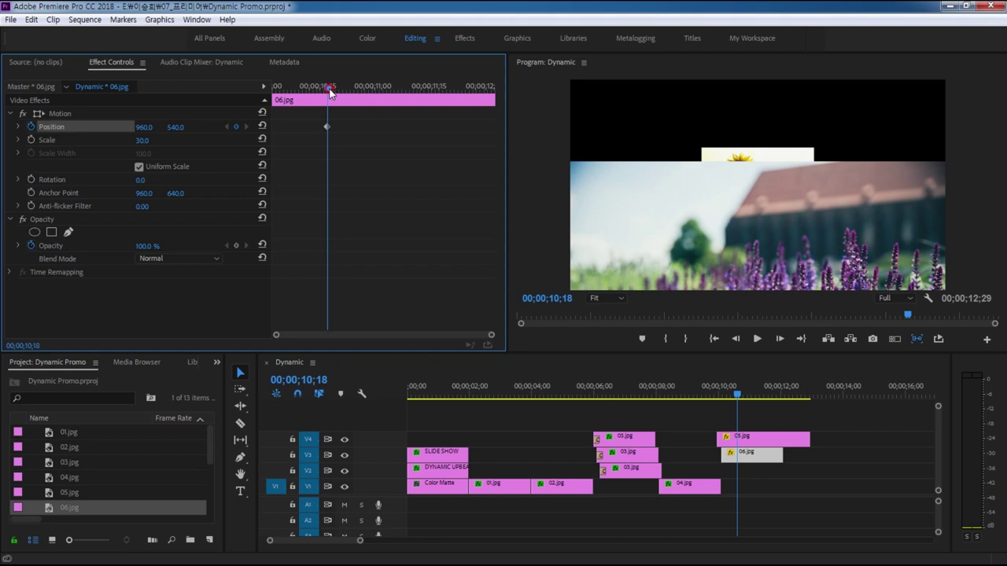
pyautogui.moveTo(331, 93); pyautogui.dragTo(254, 99)
pyautogui.click(236, 126)
pyautogui.moveTo(275, 89); pyautogui.dragTo(309, 89)
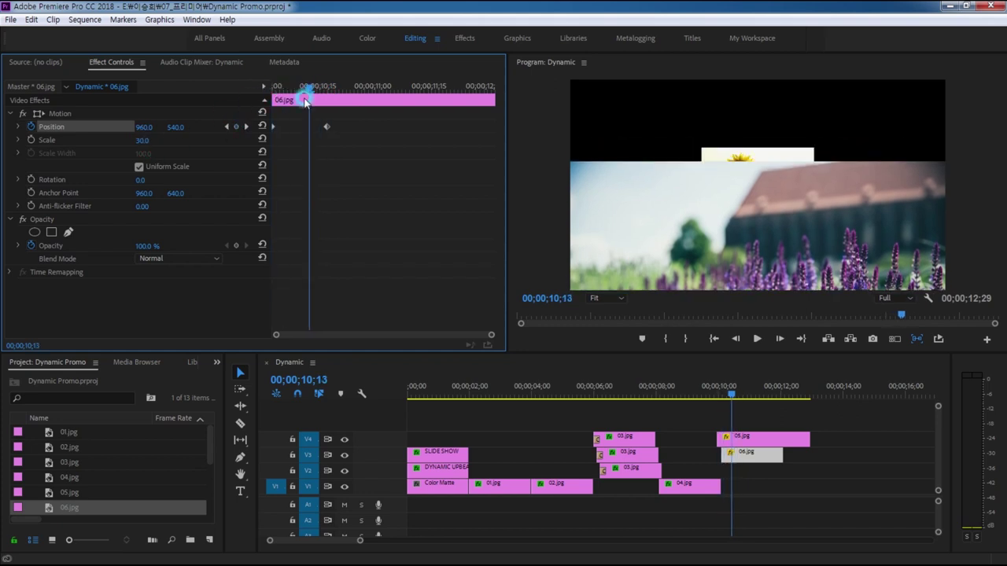
pyautogui.click(246, 127)
pyautogui.moveTo(174, 132)
pyautogui.mouseDown()
pyautogui.moveTo(142, 132)
pyautogui.moveTo(156, 127)
pyautogui.mouseUp()
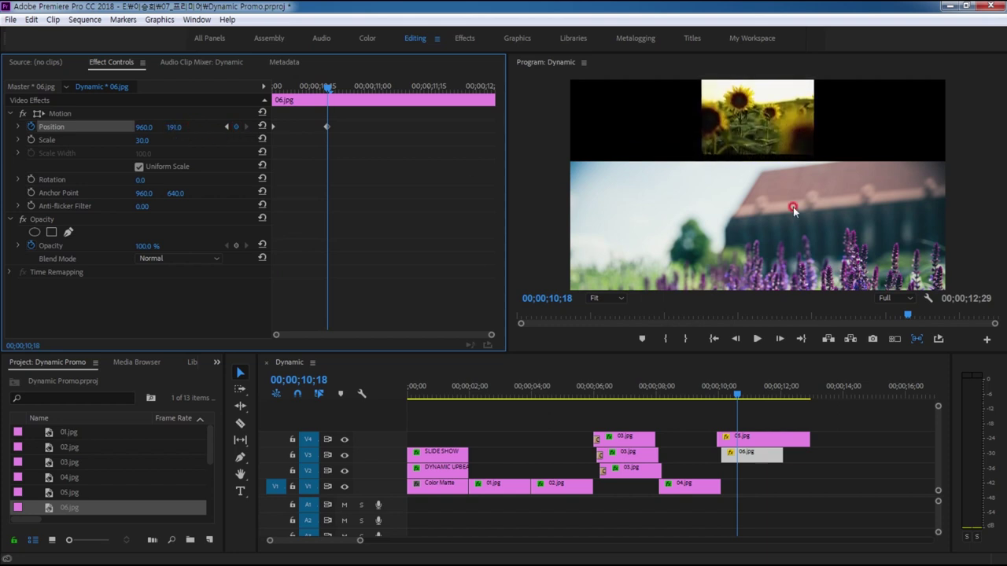
# Step from 10;02 through the clip to check the rise, then start duplicating 06.jpg.
pyautogui.click(752, 456)
pyautogui.moveTo(724, 396); pyautogui.dragTo(719, 402)
pyautogui.press('Right')
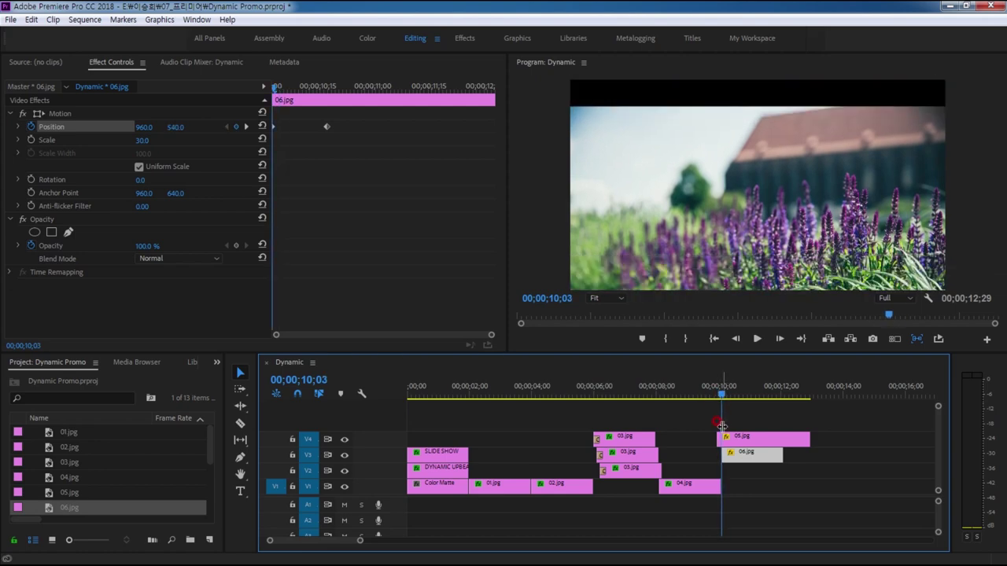
pyautogui.hotkey('shift', 'Right')
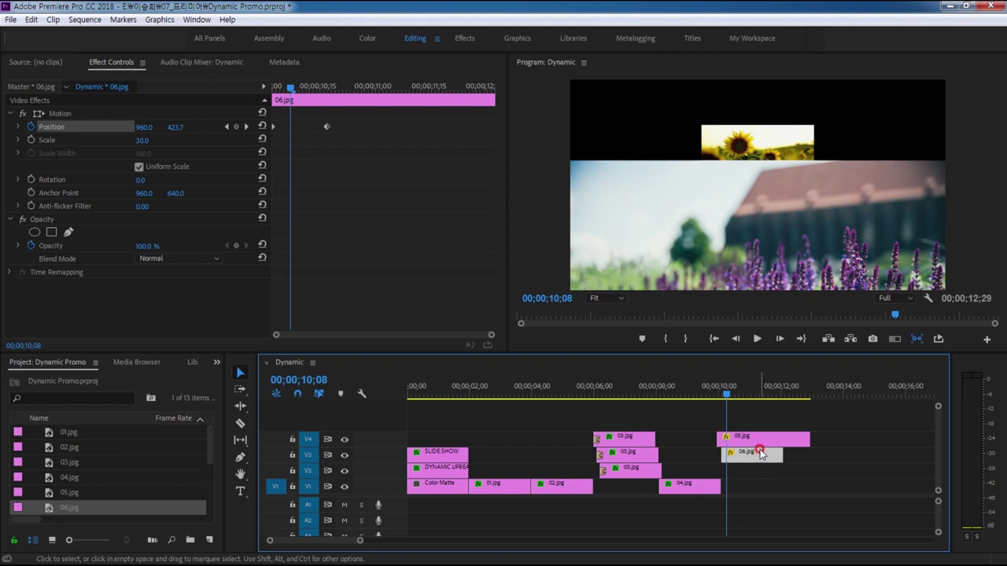
pyautogui.moveTo(759, 455); pyautogui.dragTo(761, 481)
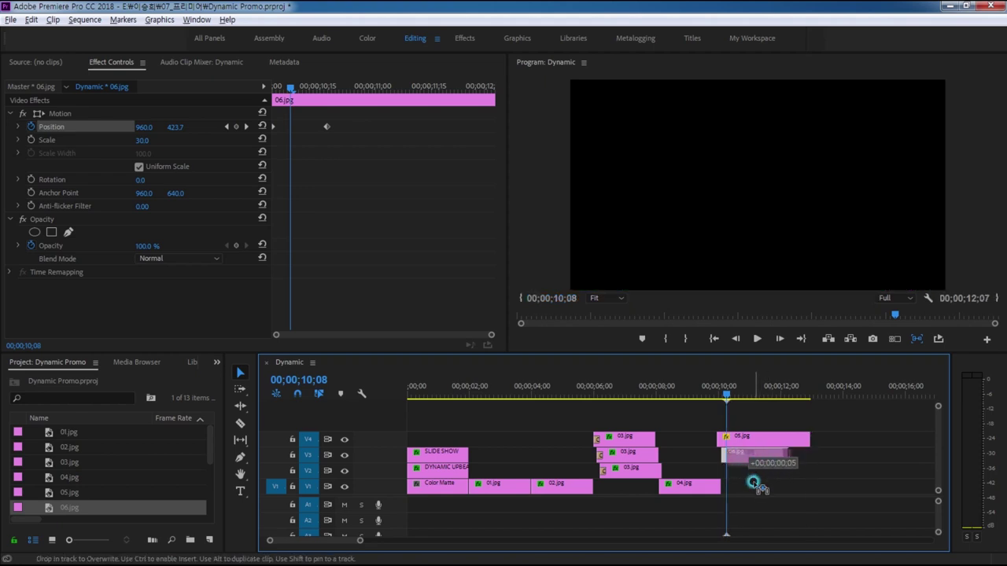
# Drop the 06.jpg copy on the track below and reselect the original on V3.
pyautogui.moveTo(761, 480); pyautogui.dragTo(760, 472)
pyautogui.click(760, 472)
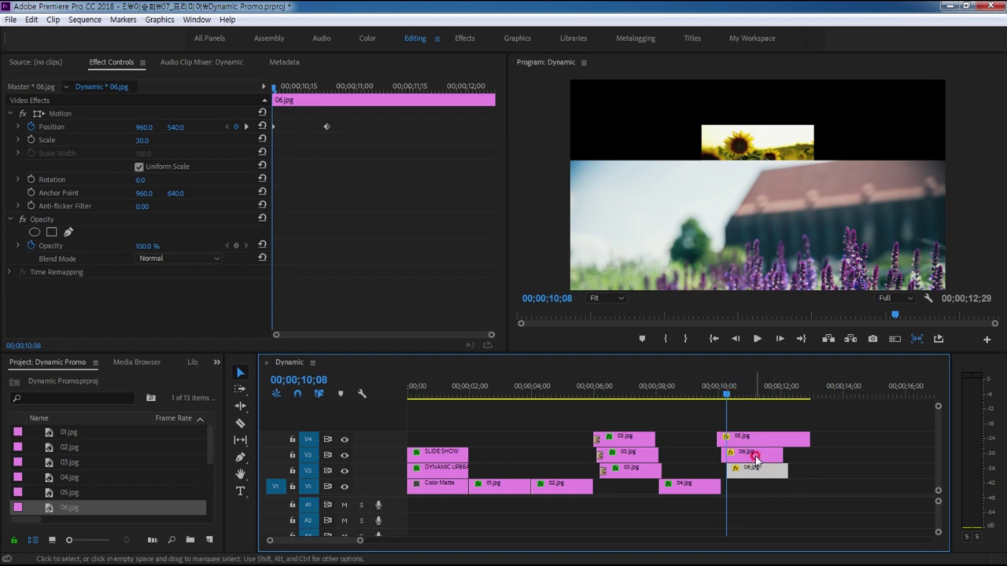
pyautogui.click(754, 456)
pyautogui.moveTo(728, 394); pyautogui.dragTo(753, 394)
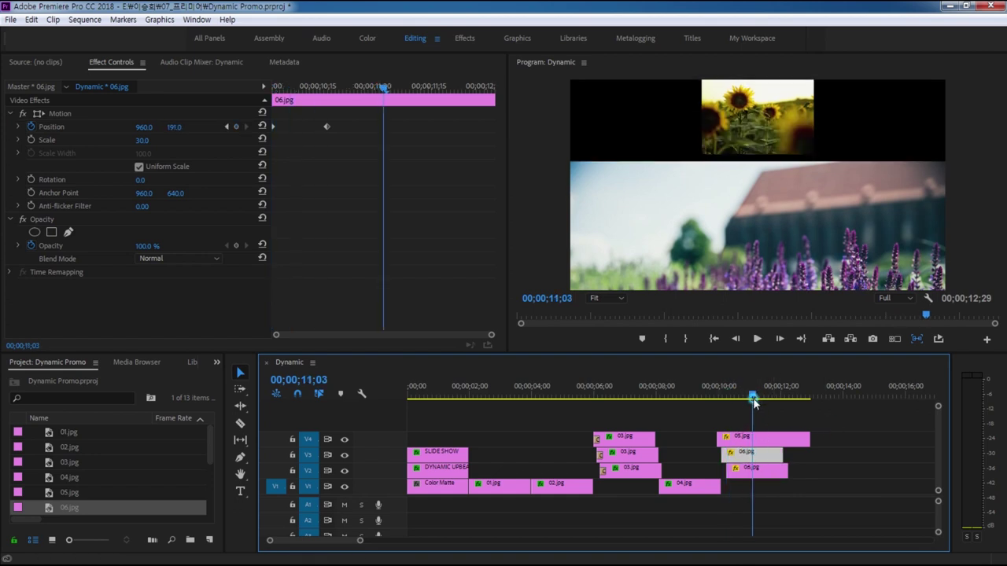
# Set 06.jpg's Position X to 289 at both the 10;18 and clip-start keyframes.
pyautogui.click(60, 115)
pyautogui.click(318, 151)
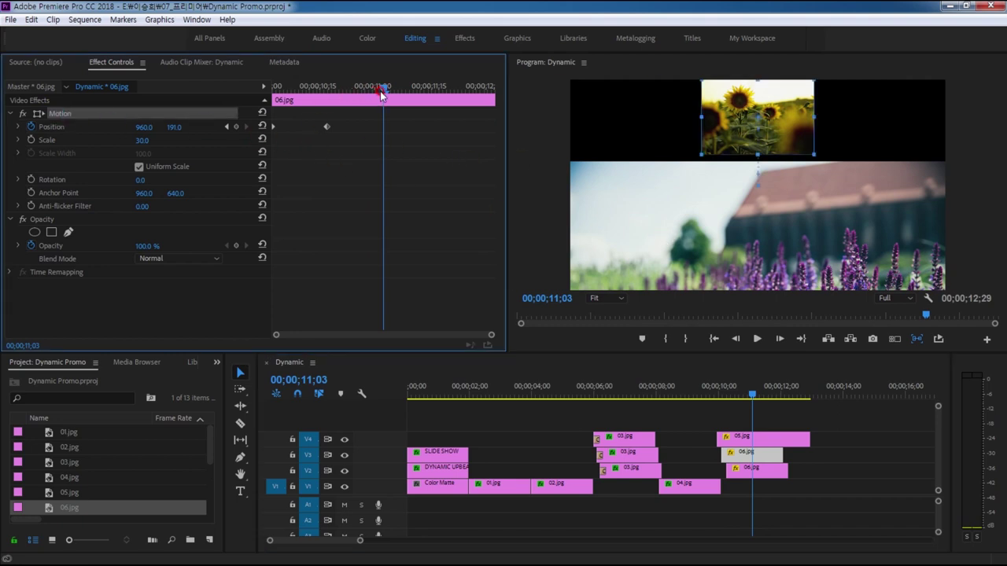
pyautogui.moveTo(380, 93); pyautogui.dragTo(328, 88)
pyautogui.click(329, 127)
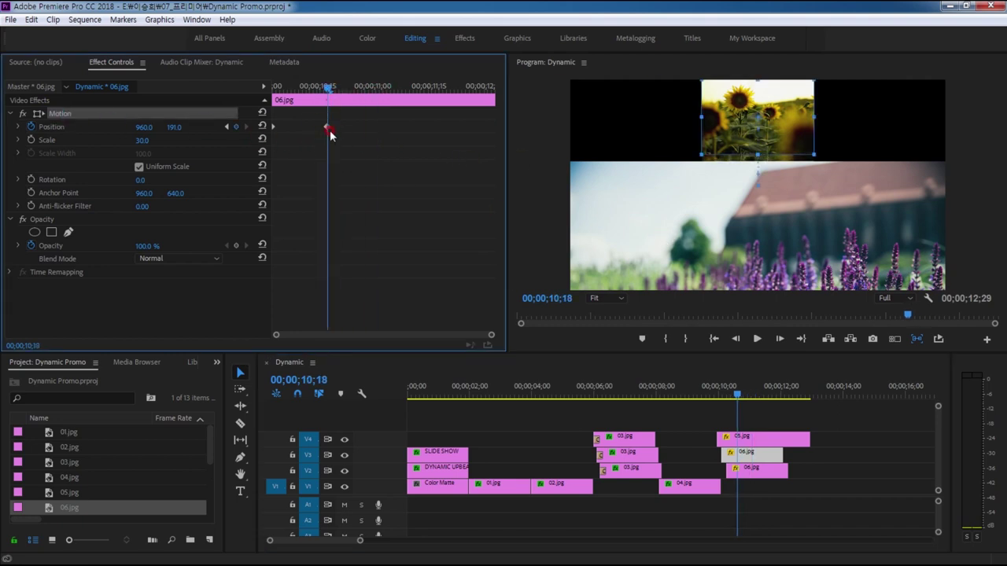
pyautogui.moveTo(141, 131); pyautogui.dragTo(43, 131)
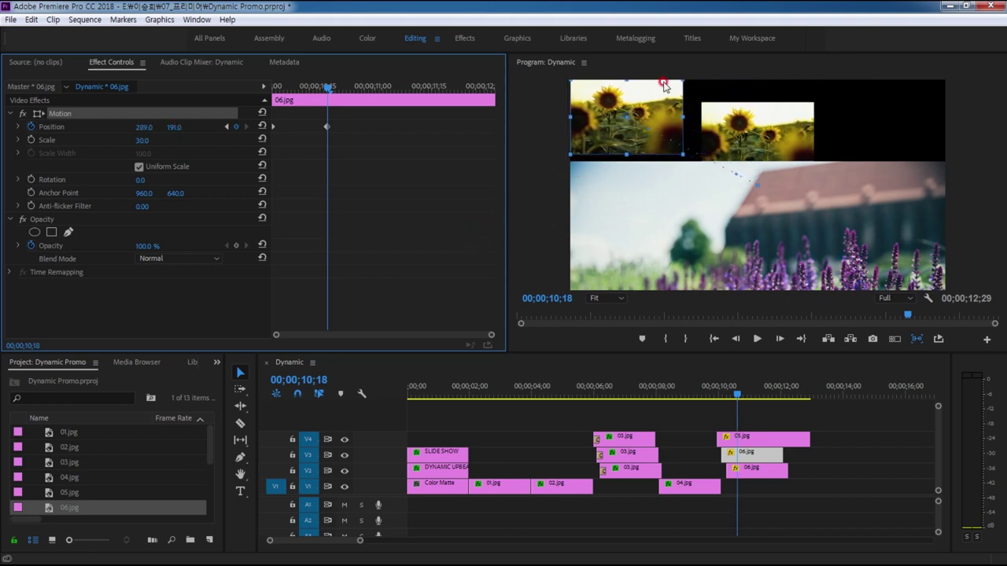
pyautogui.click(145, 126)
pyautogui.click(179, 147)
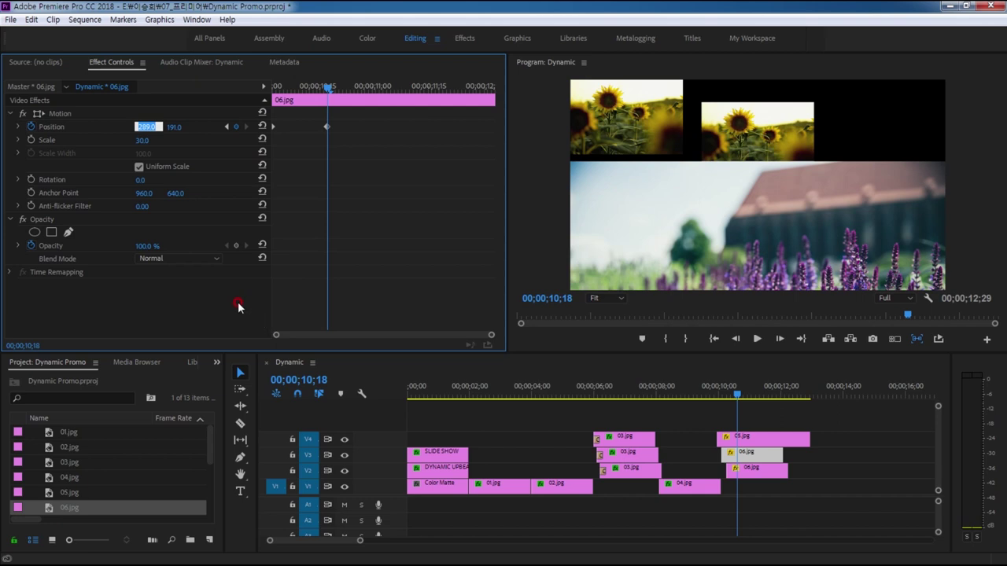
pyautogui.moveTo(329, 91); pyautogui.dragTo(232, 149)
pyautogui.click(145, 126)
pyautogui.click(109, 144)
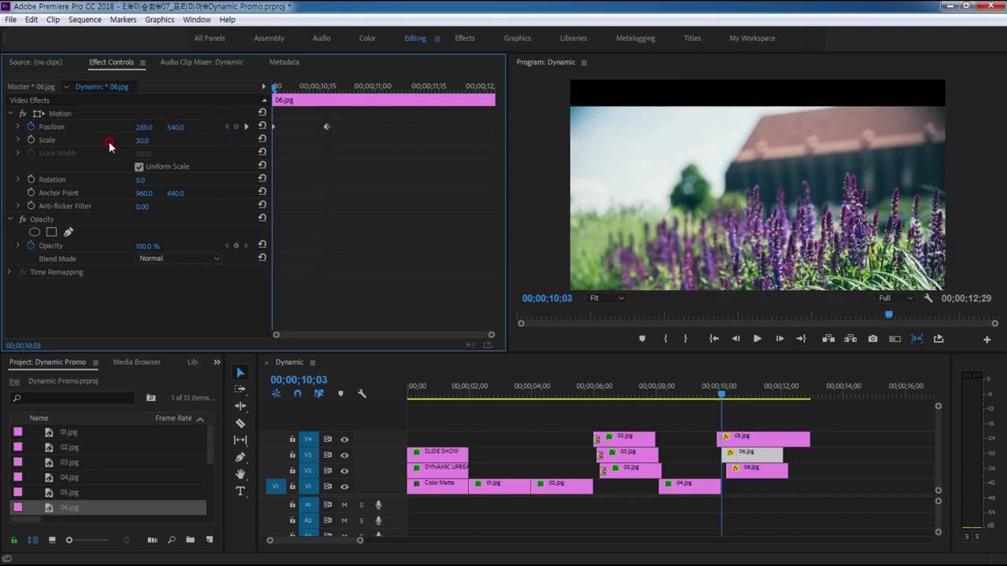
pyautogui.click(798, 426)
# Preview the sunflower rise, replaying from about 09;25.
pyautogui.press('j')
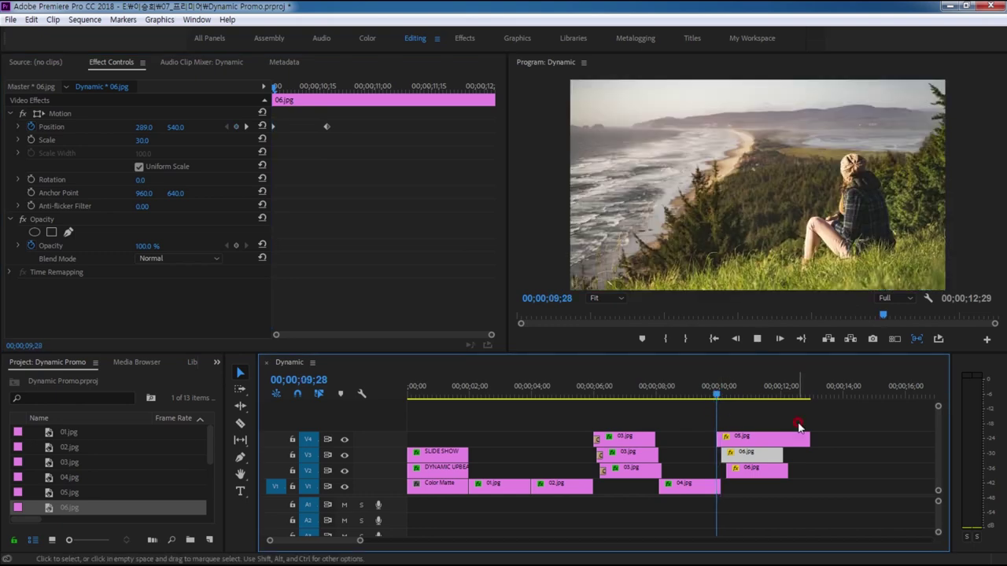
pyautogui.press('l')
pyautogui.click(750, 399)
pyautogui.click(708, 399)
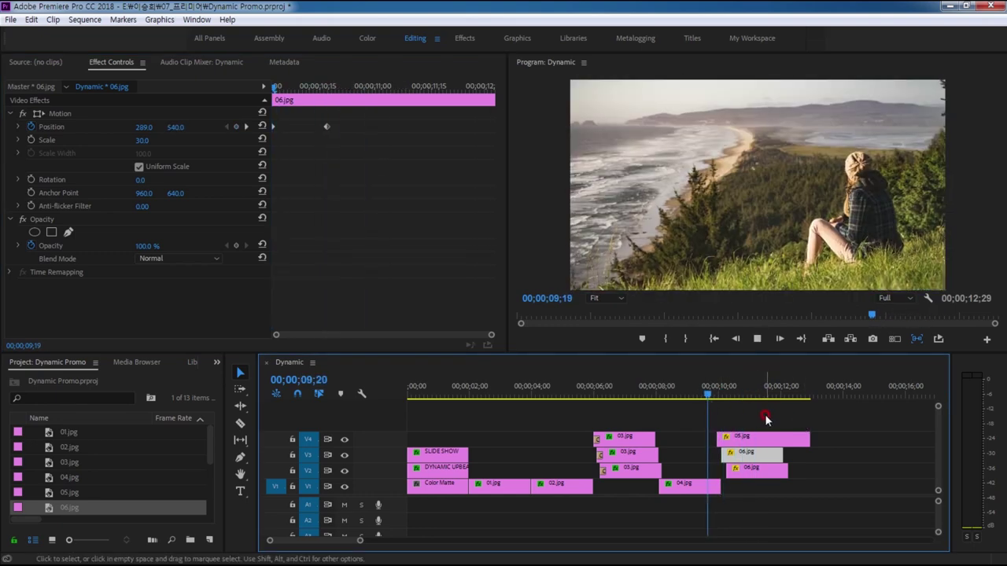
pyautogui.press('space')
pyautogui.press('space')
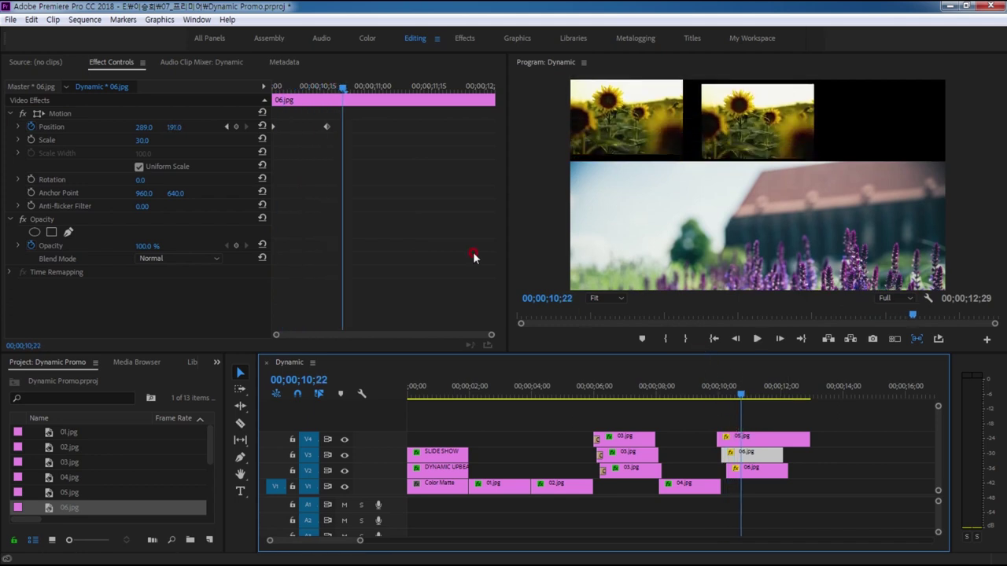
# Ease the V3 sunflower's end Position keyframe and steepen its velocity curve.
pyautogui.click(325, 128)
pyautogui.rightClick(324, 128)
pyautogui.moveTo(384, 233)
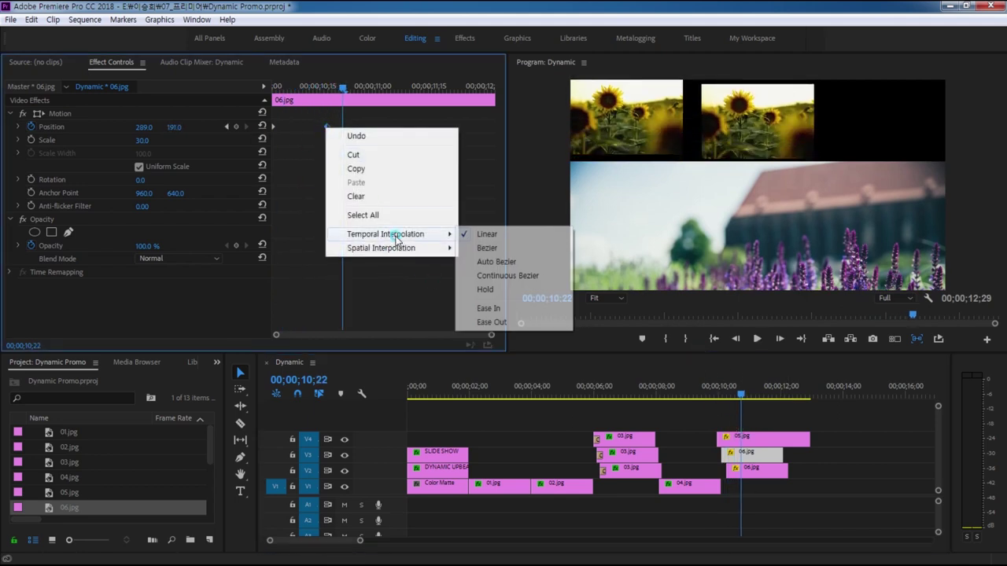
pyautogui.click(488, 317)
pyautogui.click(18, 127)
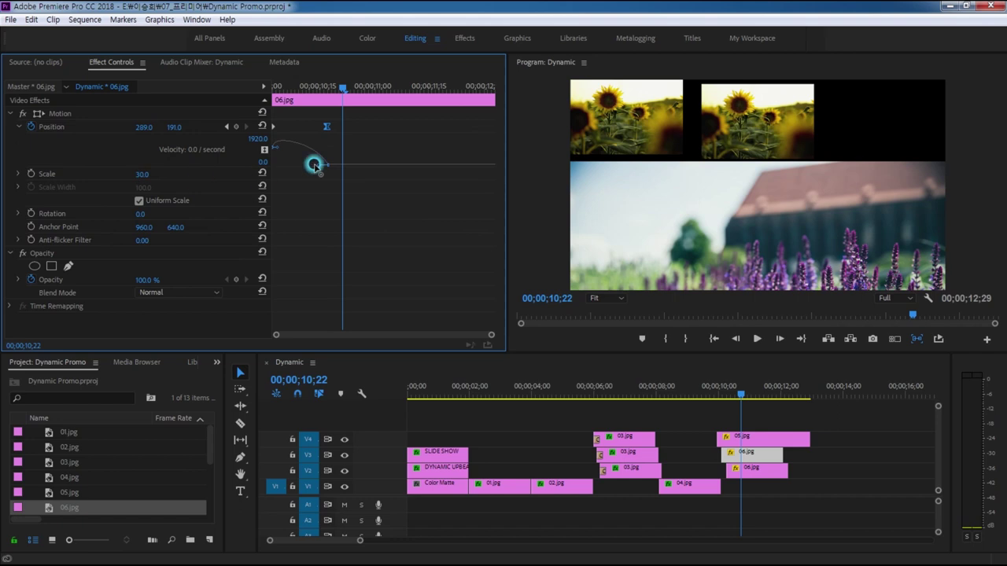
pyautogui.moveTo(314, 173); pyautogui.dragTo(323, 174)
pyautogui.moveTo(318, 165); pyautogui.dragTo(270, 173)
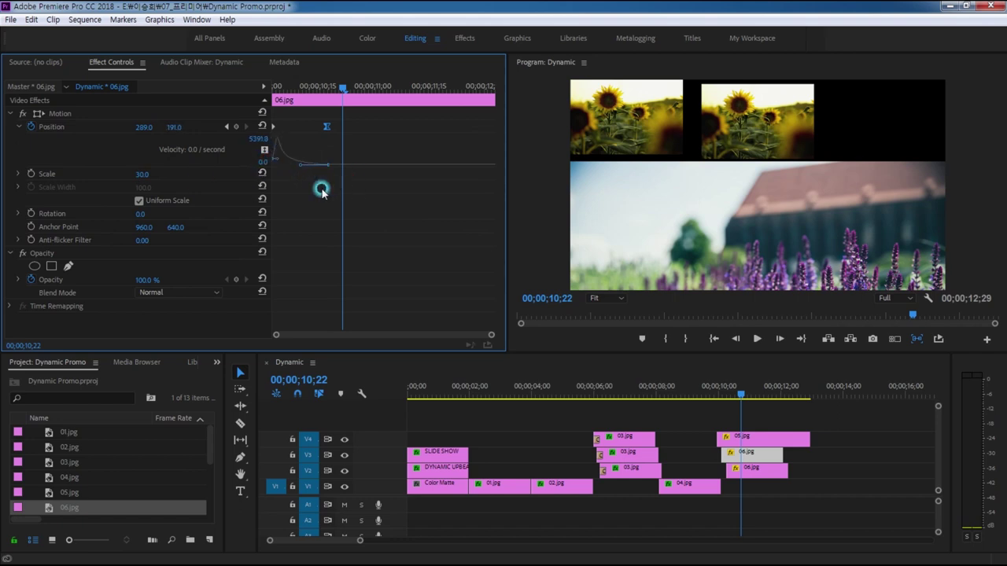
# Ease the V2 copy's end Position keyframe, steepen its curve, and preview from 09;17.
pyautogui.click(755, 470)
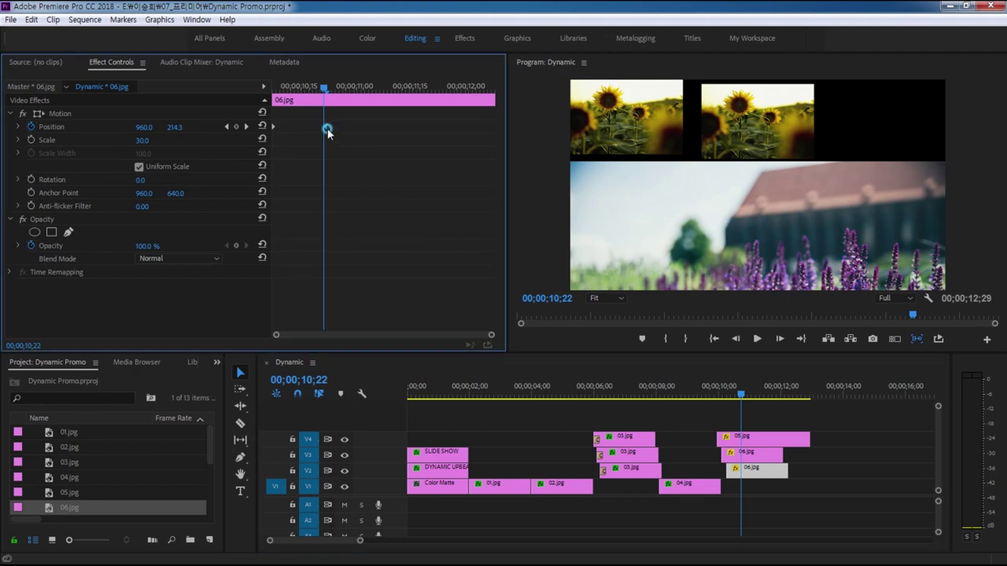
pyautogui.rightClick(325, 128)
pyautogui.moveTo(393, 233)
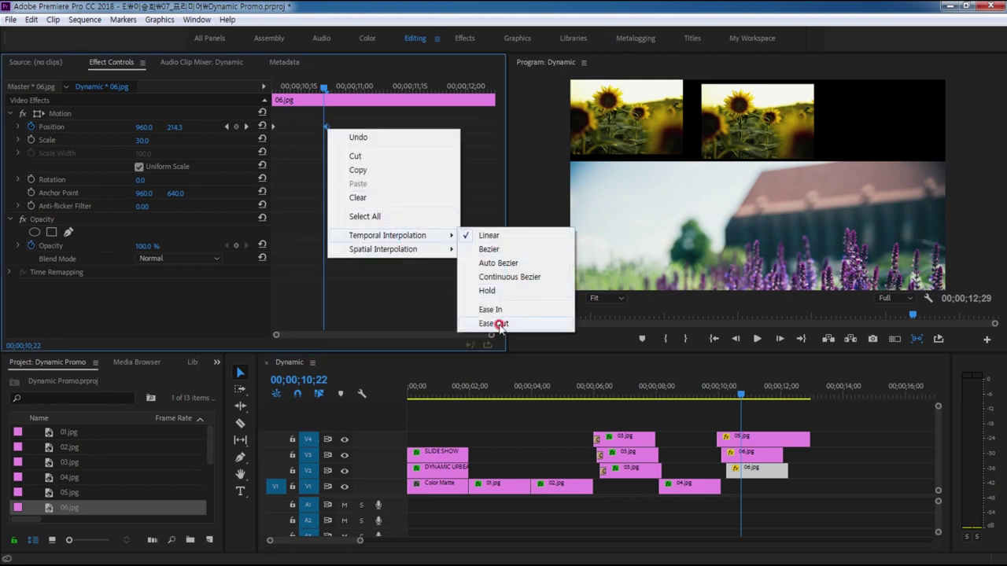
pyautogui.click(498, 323)
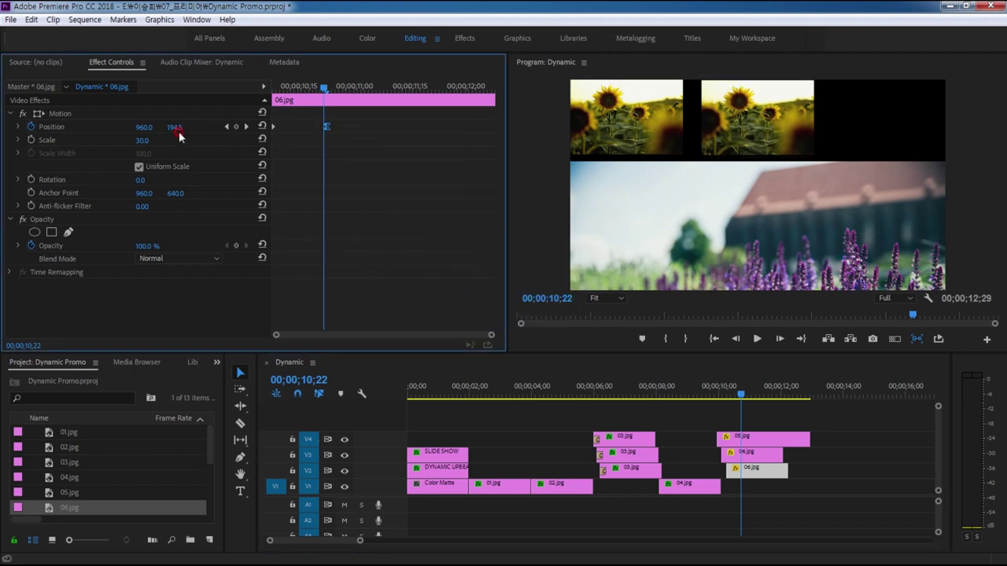
pyautogui.click(17, 127)
pyautogui.moveTo(314, 163); pyautogui.dragTo(300, 164)
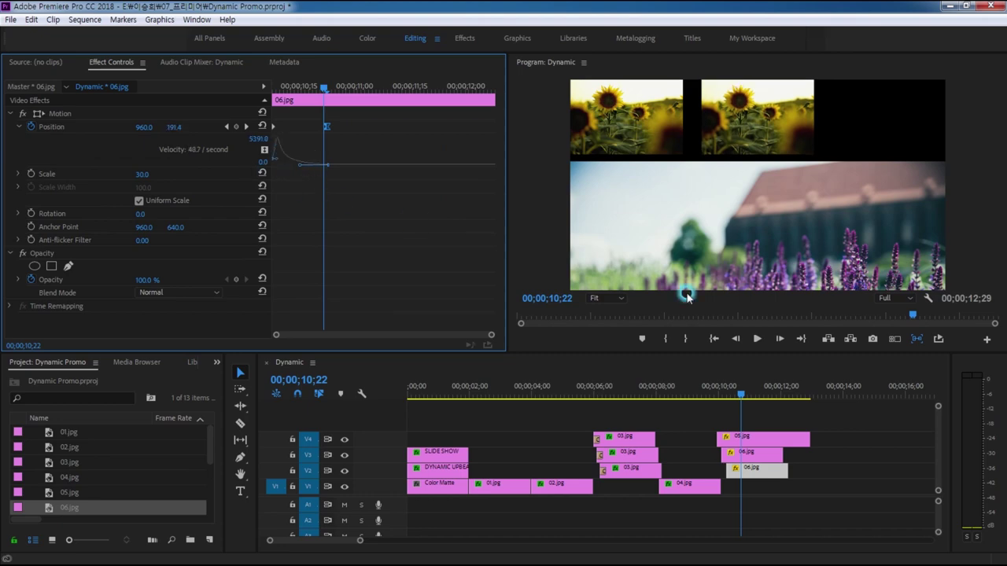
pyautogui.click(704, 386)
pyautogui.press('space')
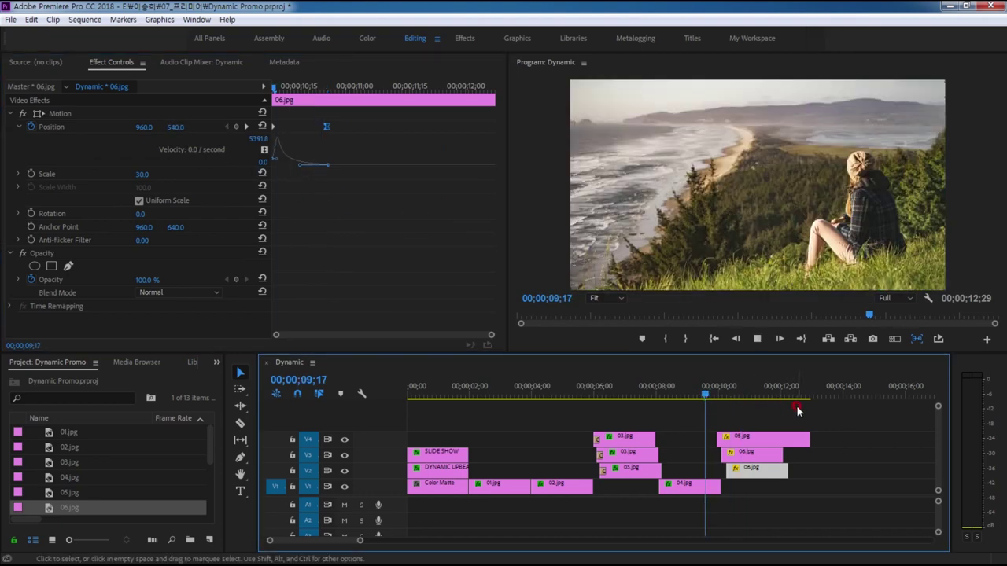
pyautogui.press('space')
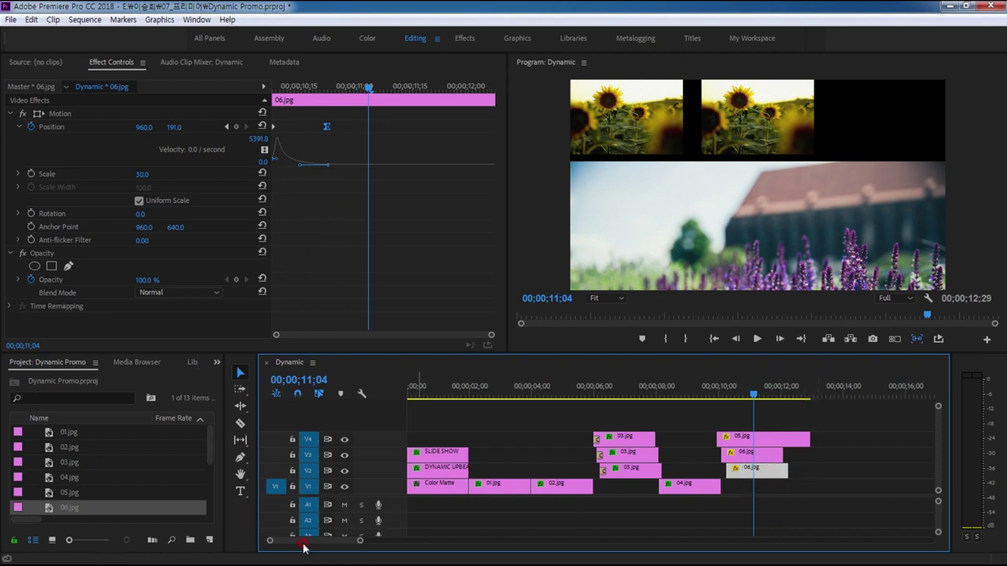
# Replace the V3 sunflower clip with 07.jpg from the Project panel.
pyautogui.scroll(-2, 207, 461)
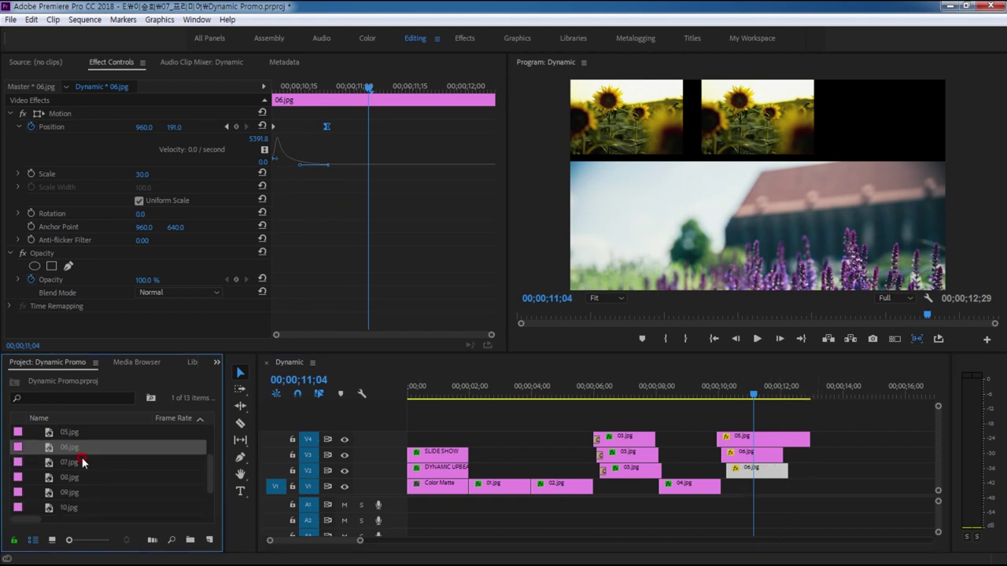
pyautogui.click(79, 463)
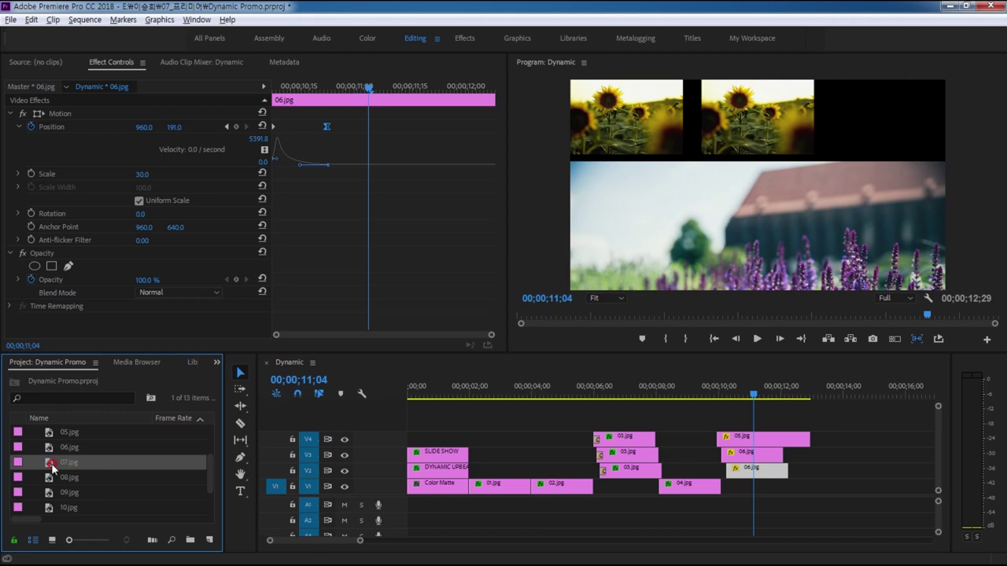
pyautogui.moveTo(51, 466); pyautogui.dragTo(740, 456)
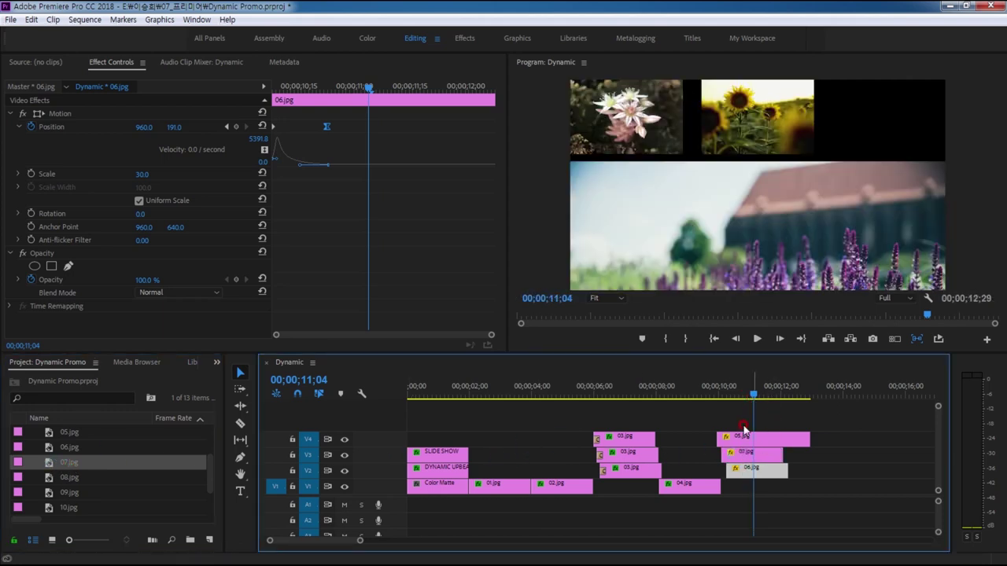
# Copy the V2 06.jpg clip onto V1, starting slightly later at 10;13.
pyautogui.moveTo(752, 404); pyautogui.dragTo(686, 449)
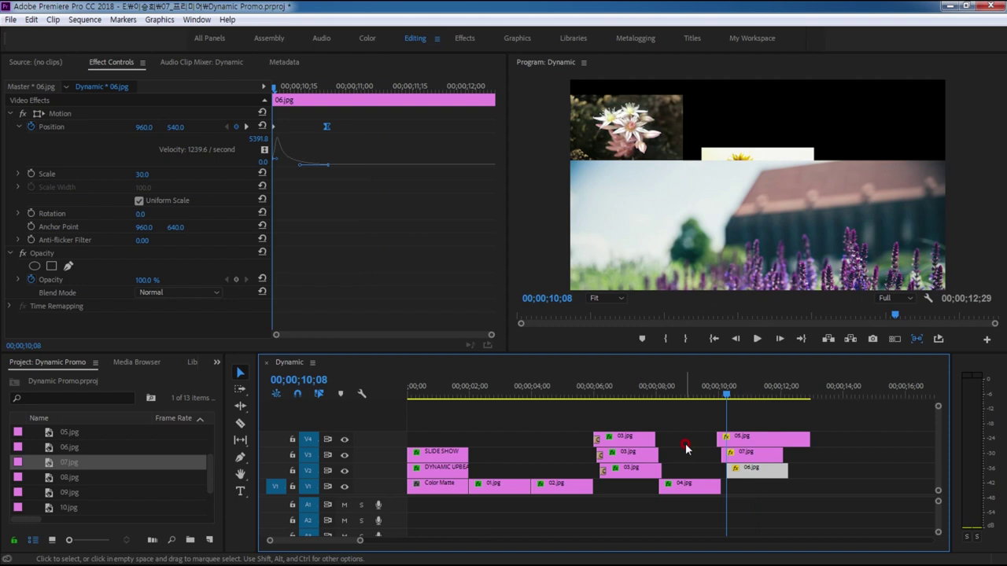
pyautogui.hotkey('shift', 'Right')
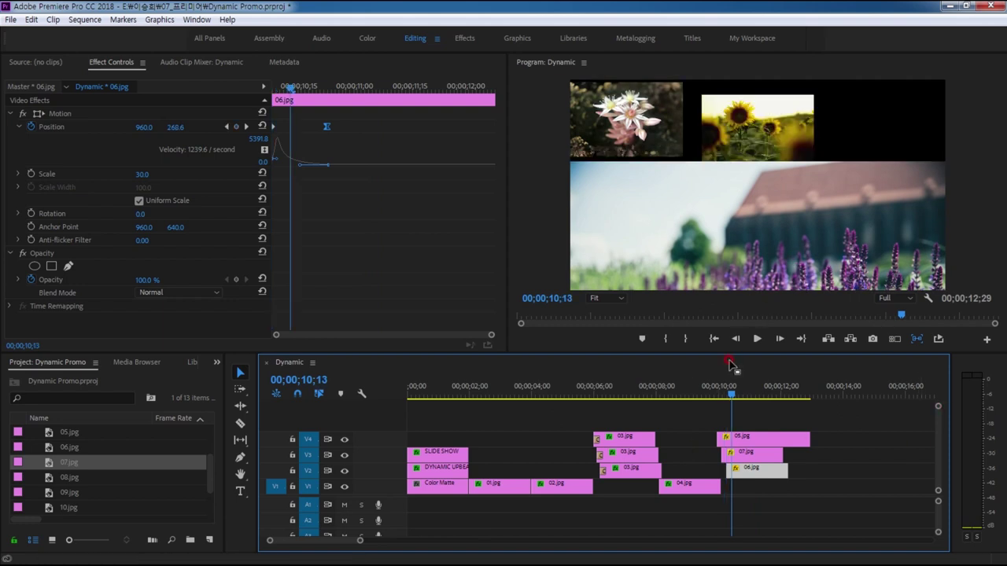
pyautogui.click(746, 472)
pyautogui.moveTo(747, 472); pyautogui.dragTo(763, 495)
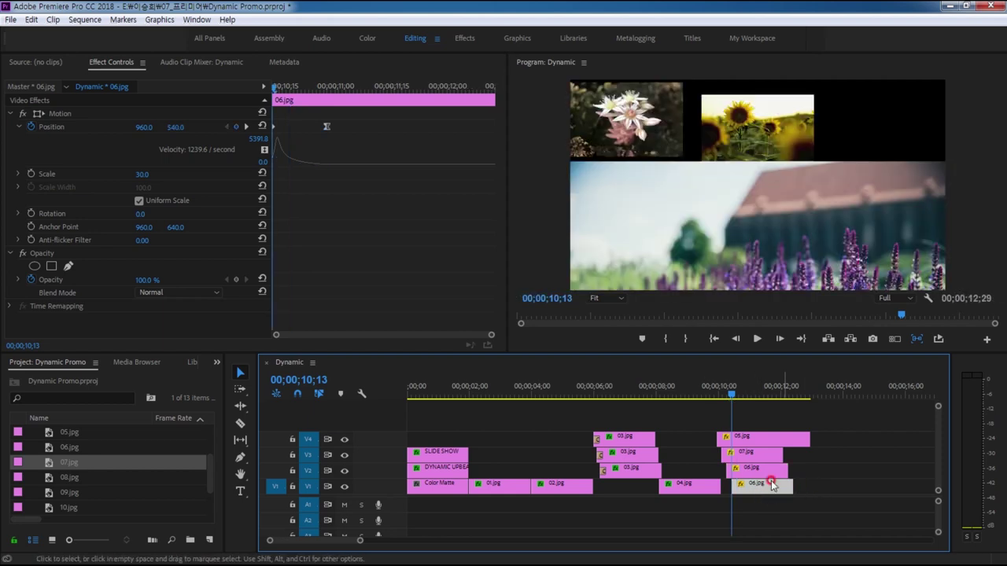
# Slide the V1 copy's end Position keyframe at 10;28 into the top-right slot.
pyautogui.click(338, 160)
pyautogui.click(210, 144)
pyautogui.click(253, 128)
pyautogui.click(329, 128)
pyautogui.moveTo(144, 127); pyautogui.dragTo(206, 127)
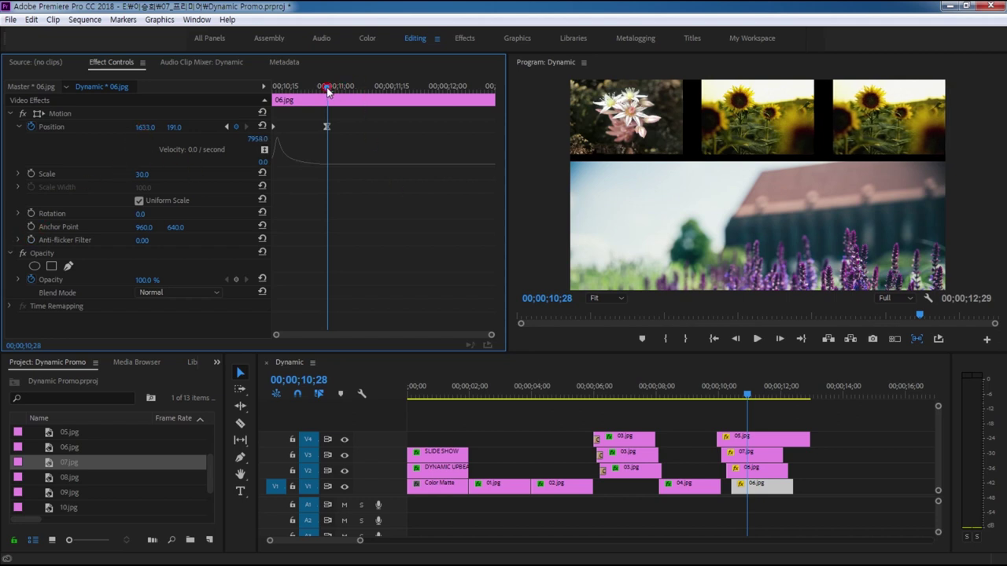
# Set the V1 copy's starting Position X to 1633 at 10;13.
pyautogui.moveTo(328, 88); pyautogui.dragTo(274, 88)
pyautogui.click(126, 171)
pyautogui.click(145, 126)
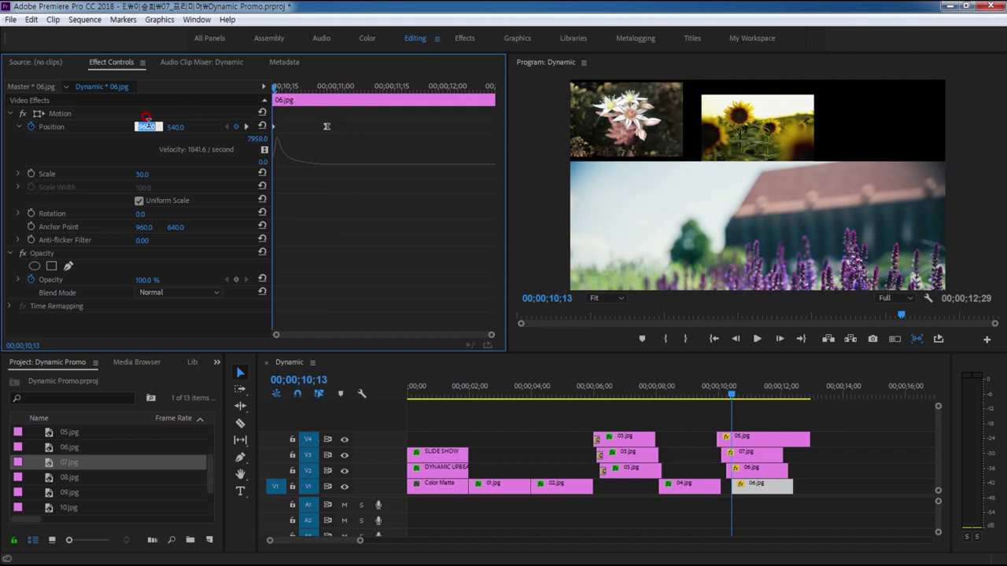
pyautogui.write('1633')
pyautogui.click(45, 161)
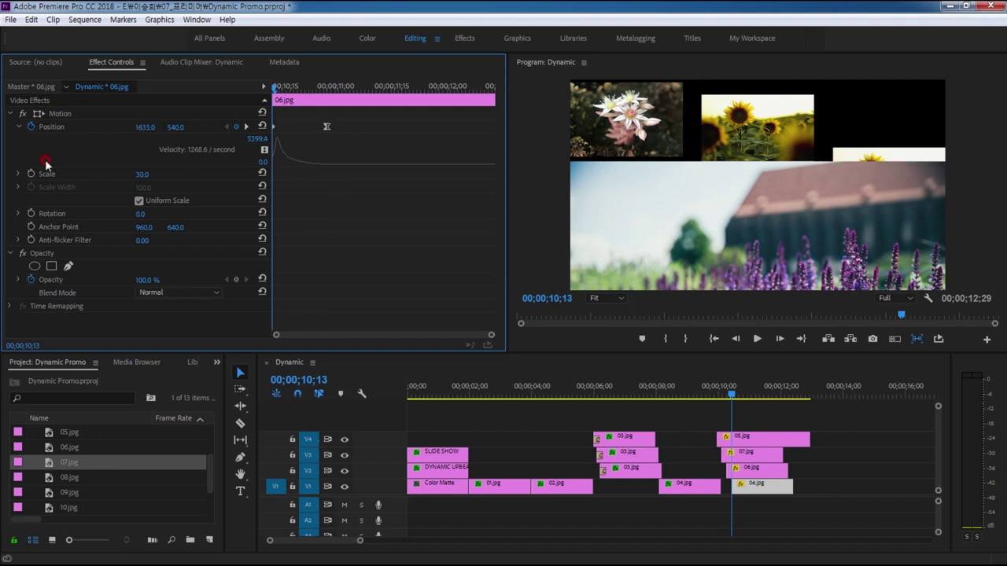
# Preview the rise from 09;07, then select 08.jpg in the Project panel.
pyautogui.click(884, 401)
pyautogui.press('j')
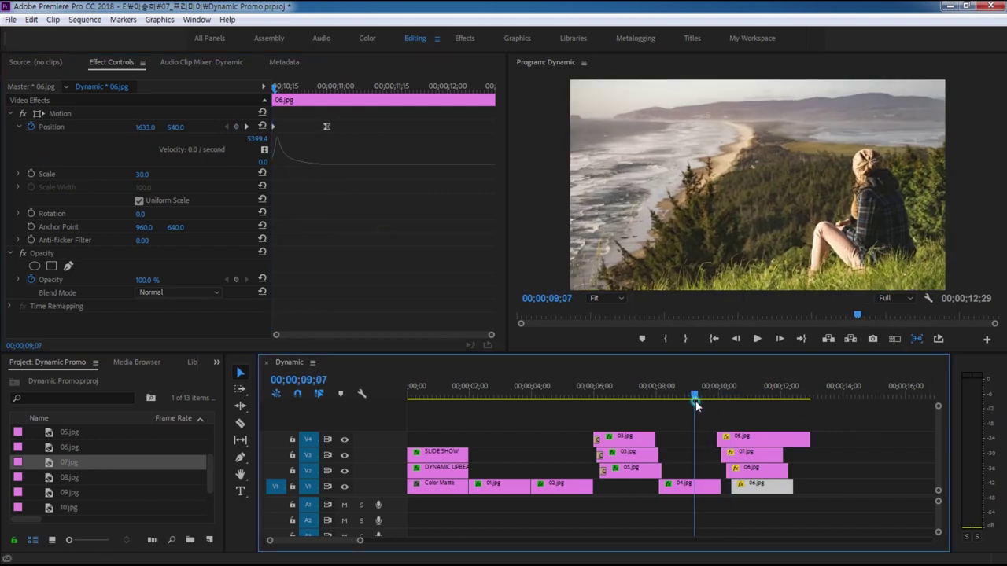
pyautogui.press('l')
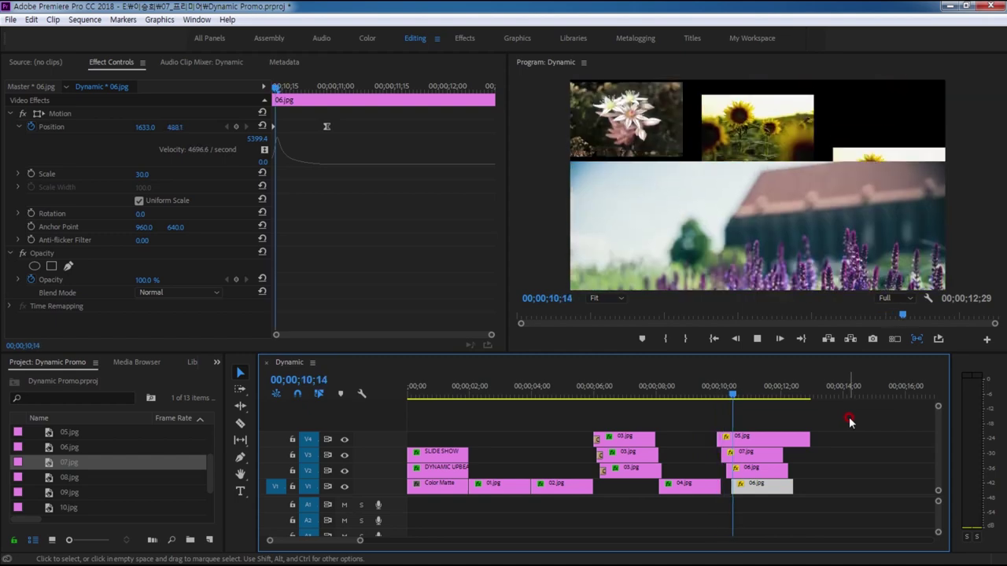
pyautogui.press('k')
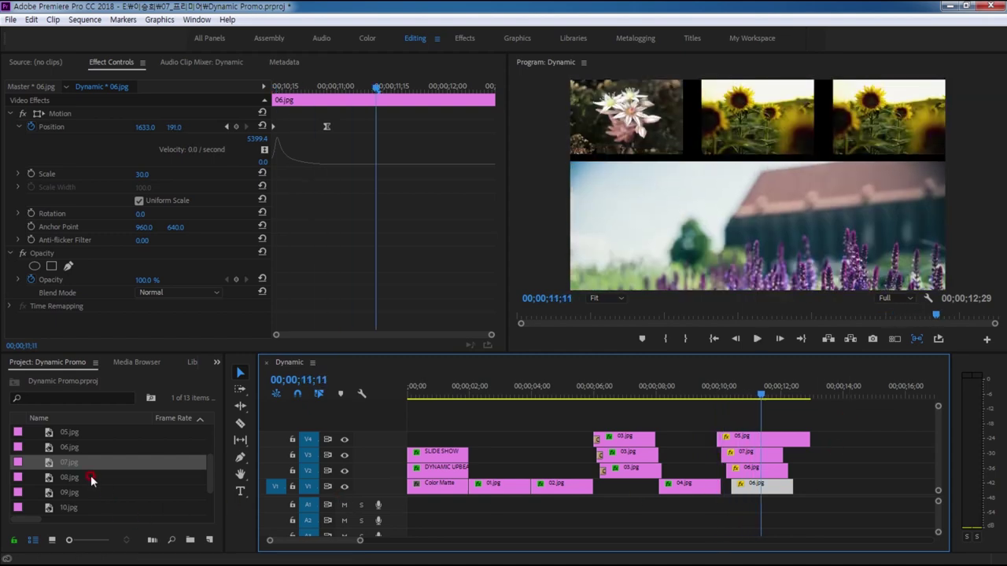
pyautogui.click(63, 478)
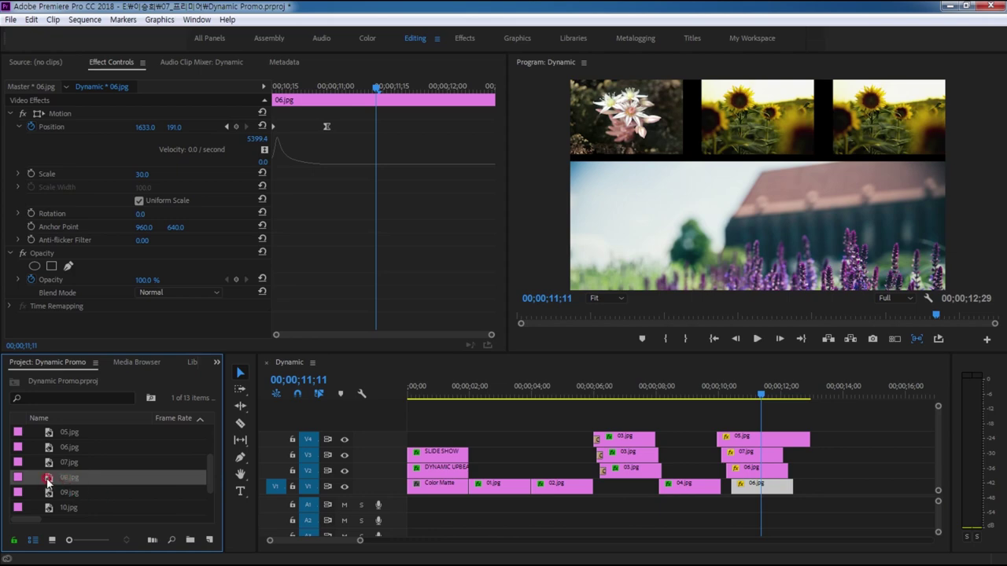
# Replace the V1 06.jpg copy with 08.jpg and preview the photo stack.
pyautogui.moveTo(47, 484); pyautogui.dragTo(762, 486)
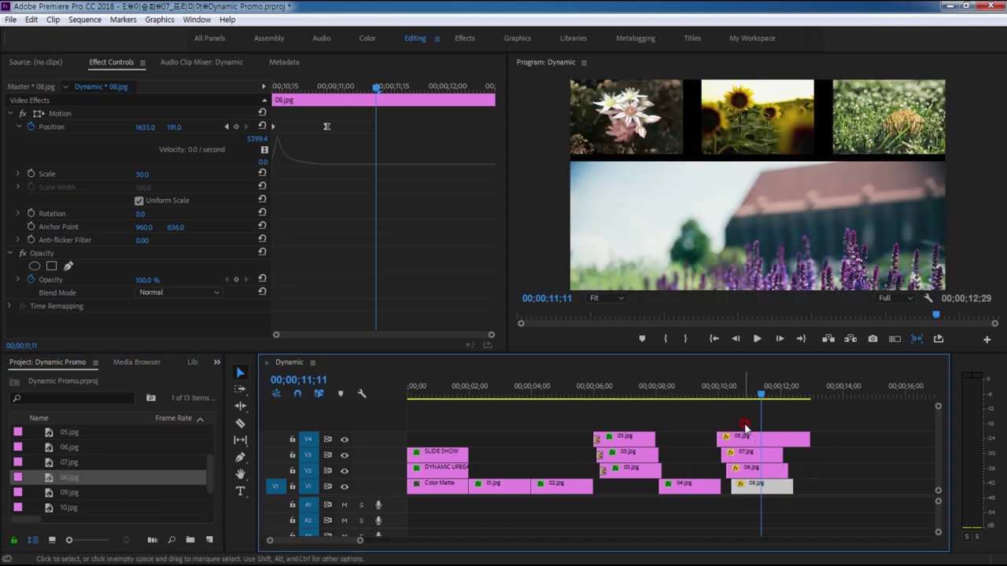
pyautogui.moveTo(761, 394); pyautogui.dragTo(697, 393)
pyautogui.press('space')
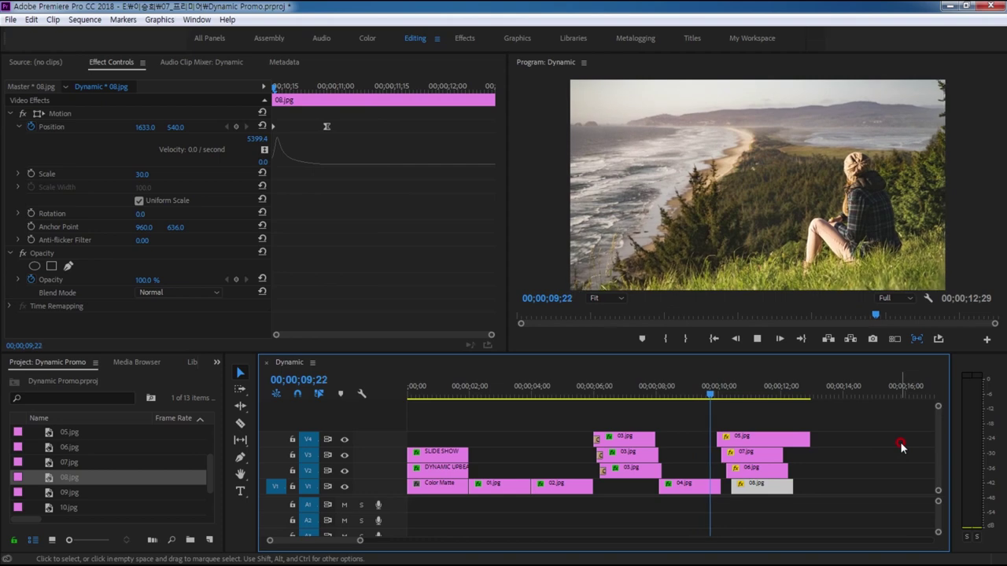
pyautogui.press('space')
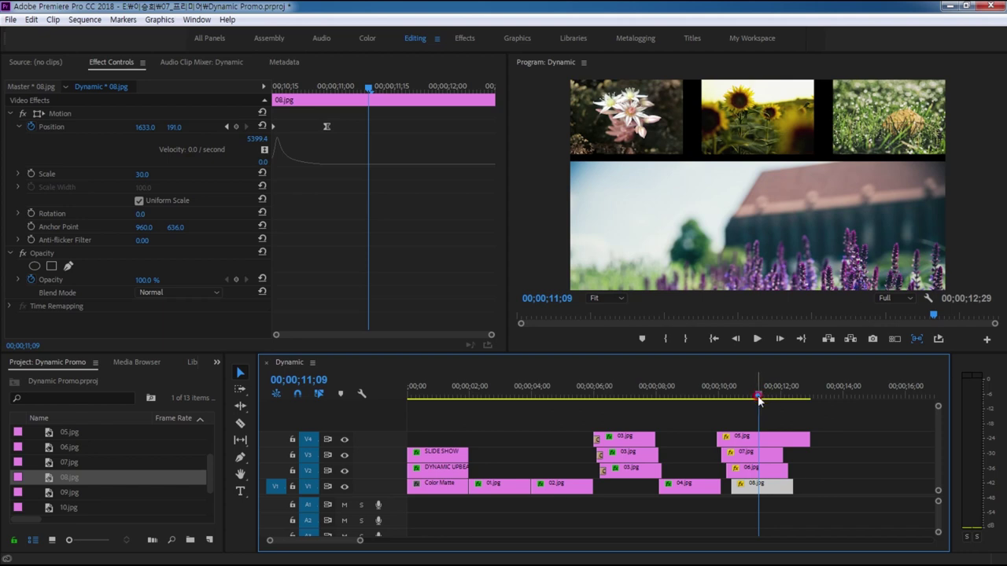
# Replay the end of the stack, stopping at 12;11, then deselect 08.jpg.
pyautogui.moveTo(759, 399); pyautogui.dragTo(771, 400)
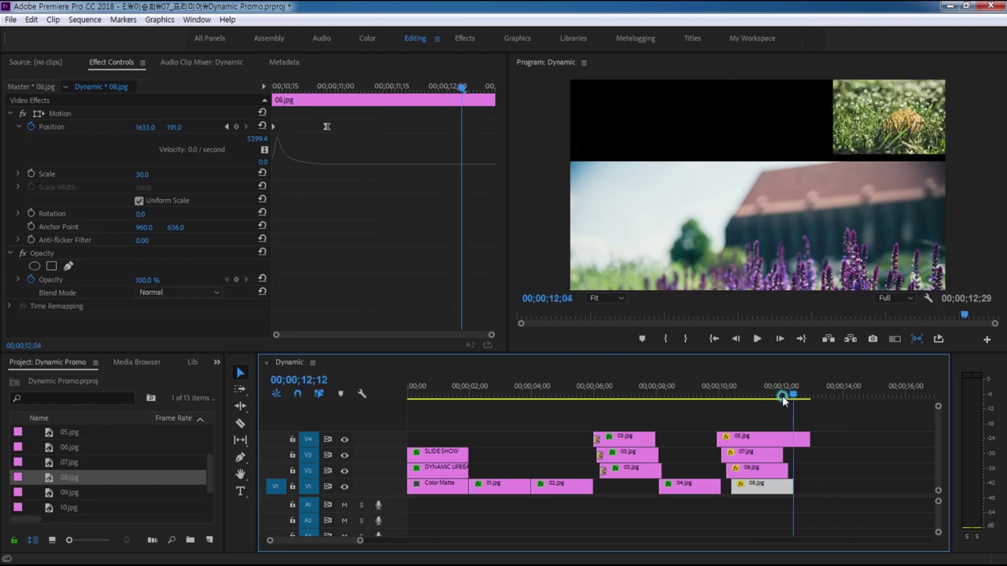
pyautogui.press('space')
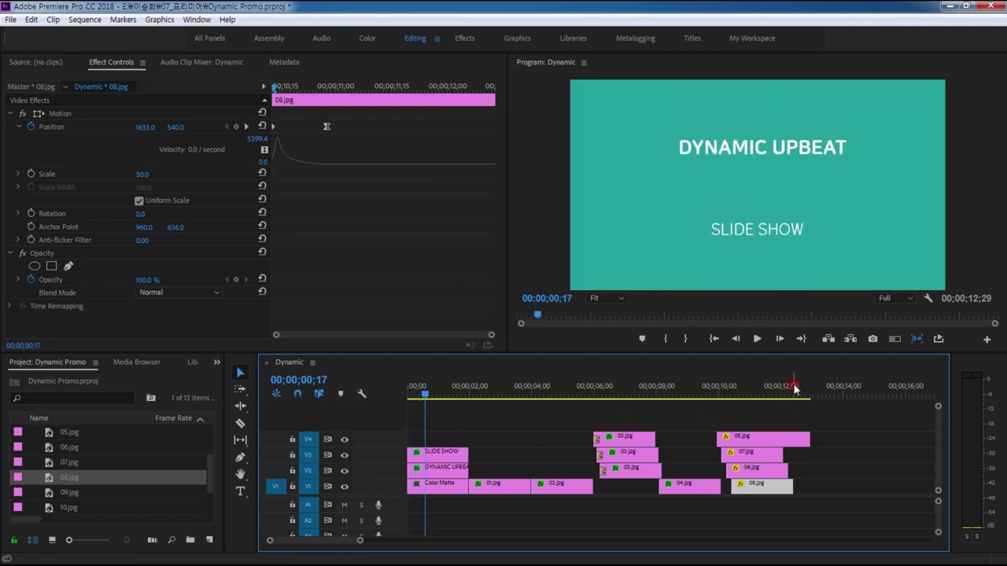
pyautogui.click(791, 391)
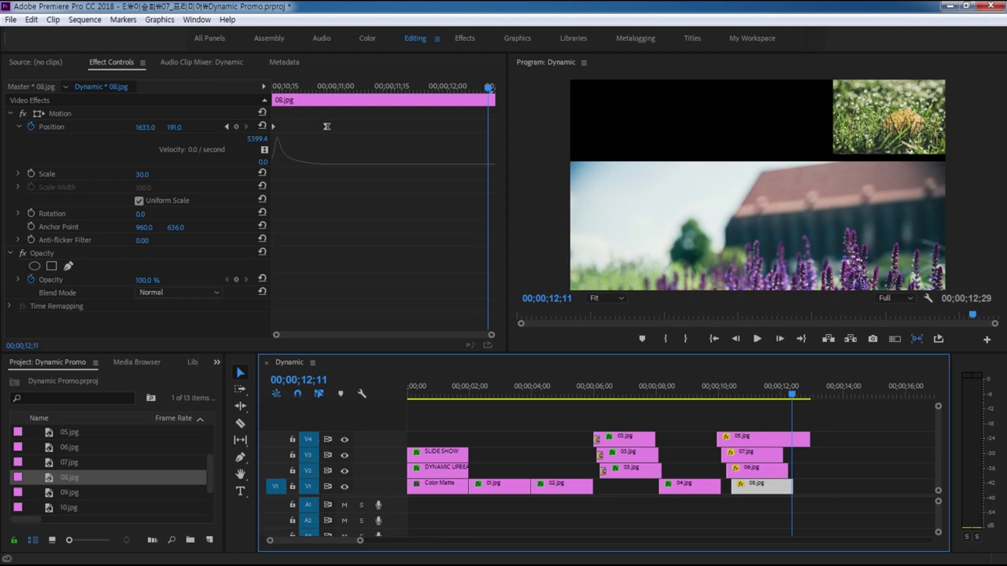
pyautogui.click(620, 415)
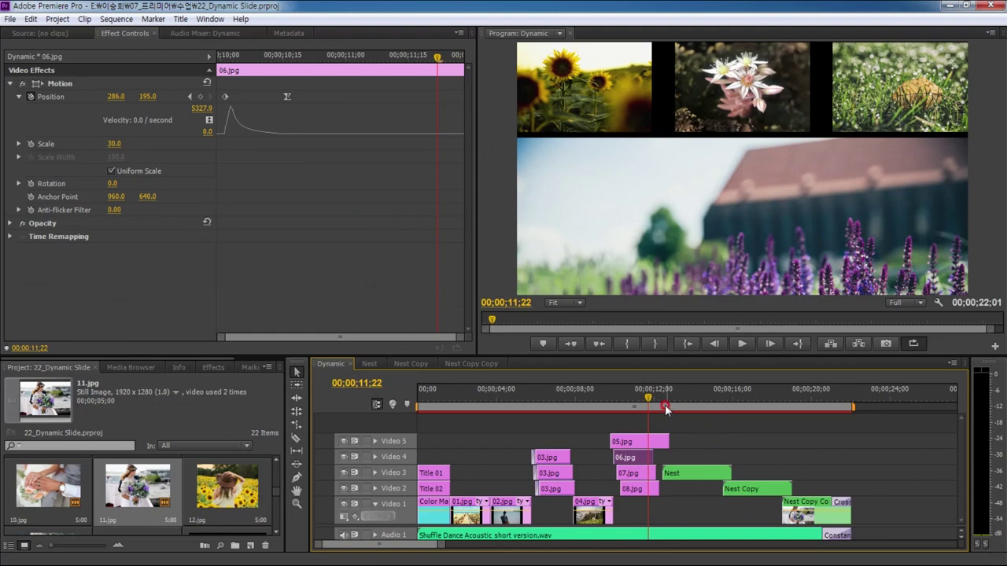
# Play the CS6 reference from 12;04 to about 21;20 to view the strip-split transitions.
pyautogui.click(657, 391)
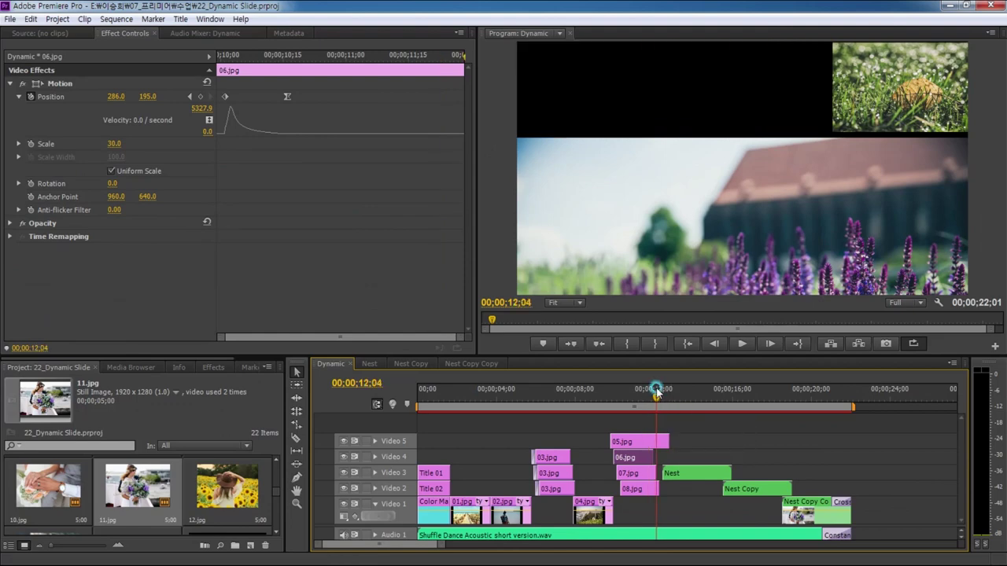
pyautogui.press('space')
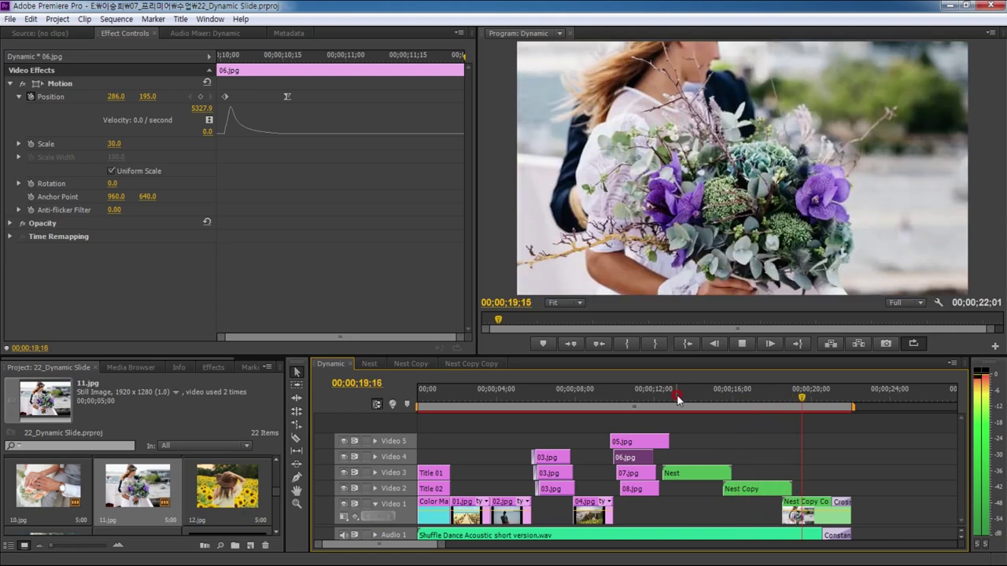
pyautogui.press('space')
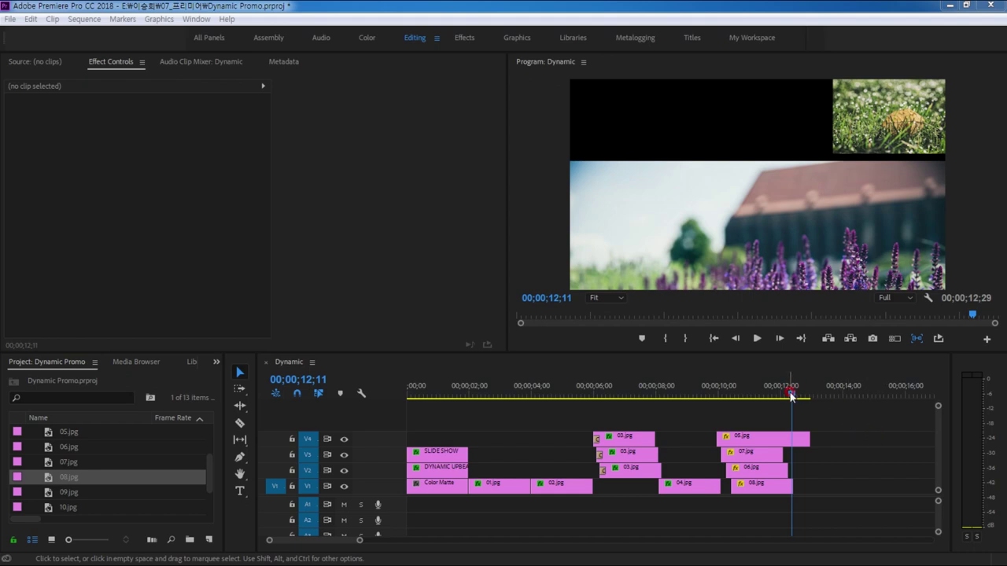
# Move clips 05, 07, 06 and 08 up one track at the stack's end.
pyautogui.moveTo(791, 397); pyautogui.dragTo(800, 400)
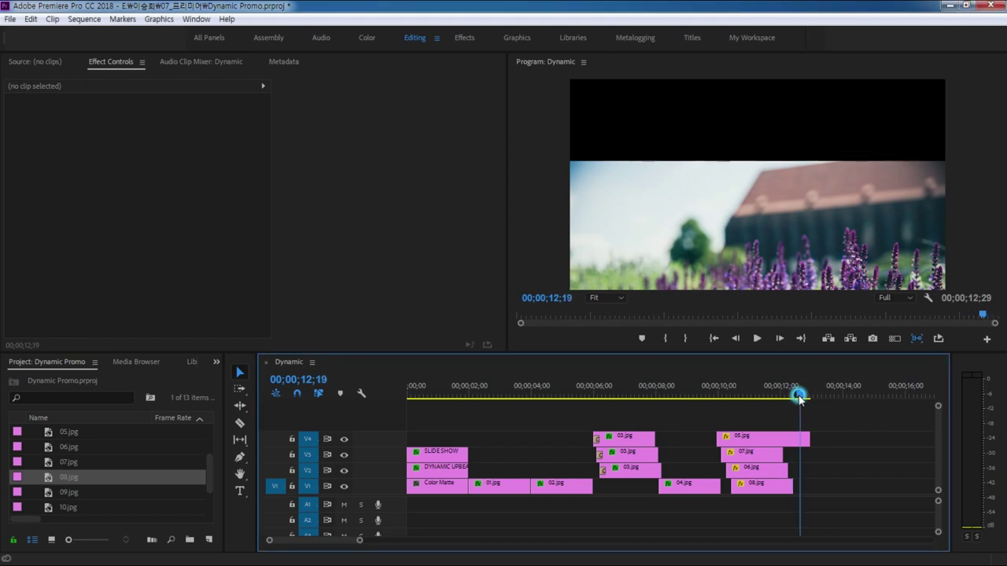
pyautogui.moveTo(800, 400); pyautogui.dragTo(804, 401)
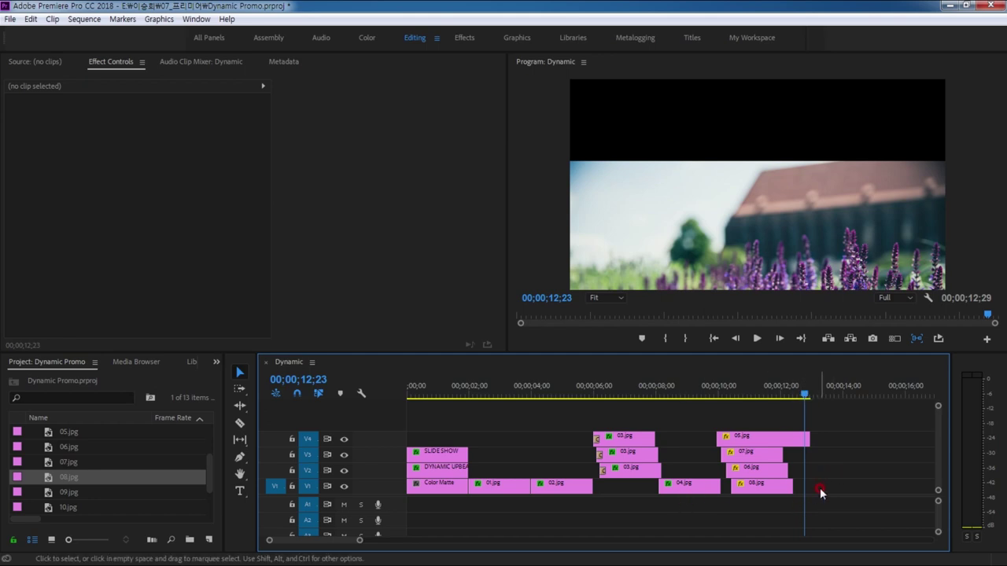
pyautogui.moveTo(820, 492); pyautogui.dragTo(759, 410)
pyautogui.moveTo(760, 482); pyautogui.dragTo(762, 472)
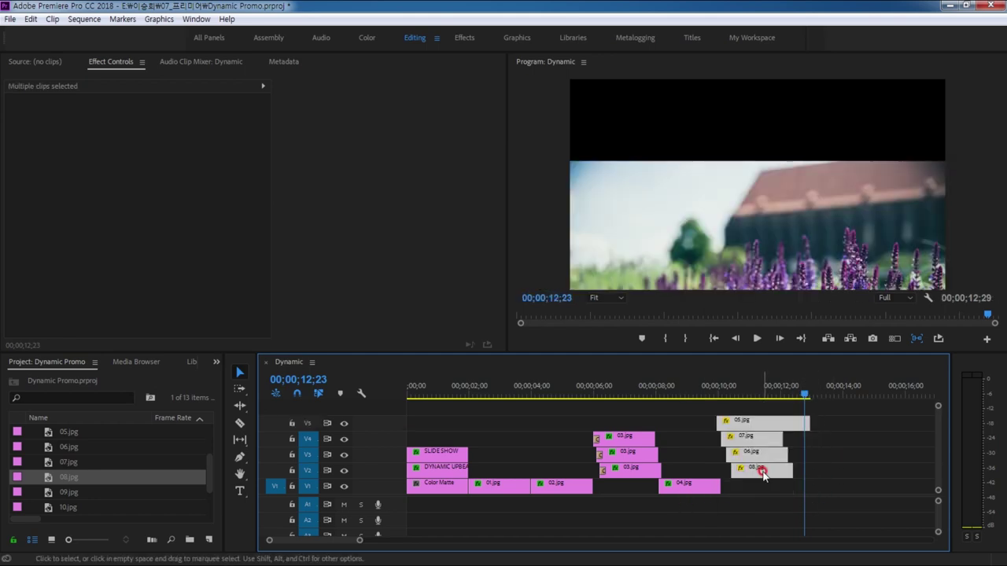
# Place 09.jpg on V1 starting at 12;23, right after the stack.
pyautogui.click(361, 539)
pyautogui.moveTo(60, 502); pyautogui.dragTo(695, 472)
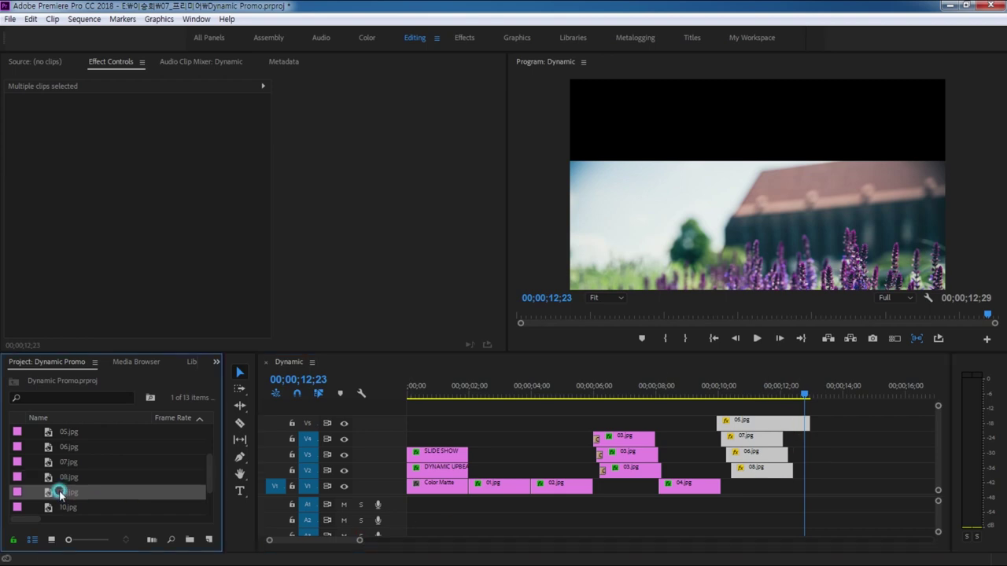
pyautogui.moveTo(694, 472); pyautogui.dragTo(807, 484)
pyautogui.moveTo(813, 399)
pyautogui.mouseDown()
pyautogui.moveTo(799, 399)
pyautogui.moveTo(816, 402)
pyautogui.moveTo(807, 405)
pyautogui.mouseUp()
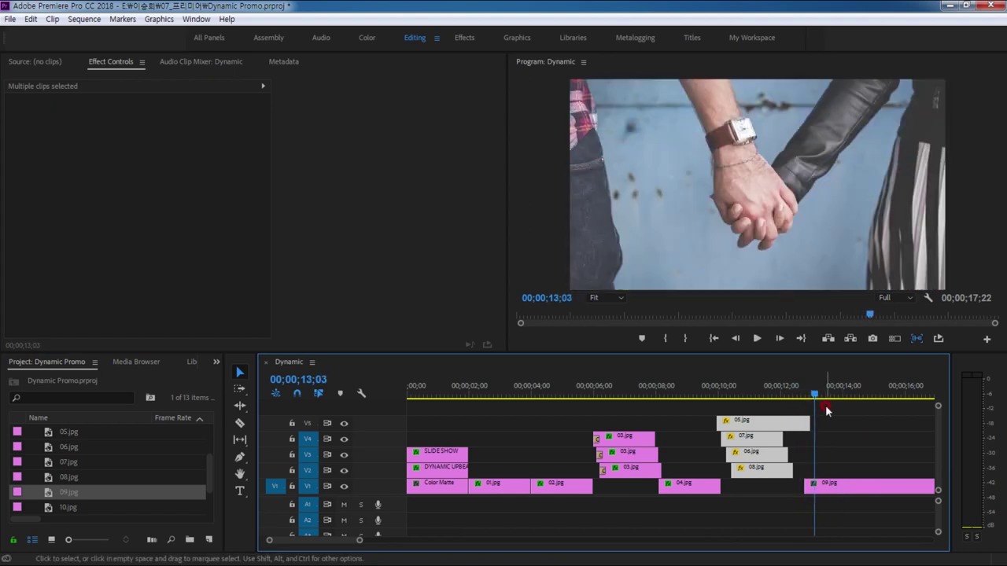
pyautogui.press('Up')
# Select 09.jpg and set a first Scale keyframe of 100 at its start.
pyautogui.click(840, 486)
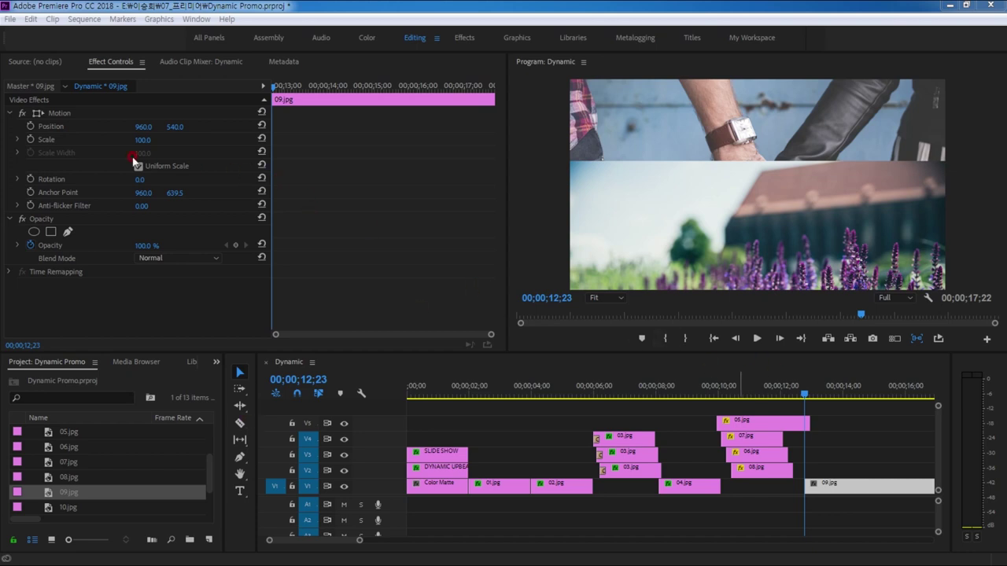
pyautogui.click(36, 115)
pyautogui.click(30, 140)
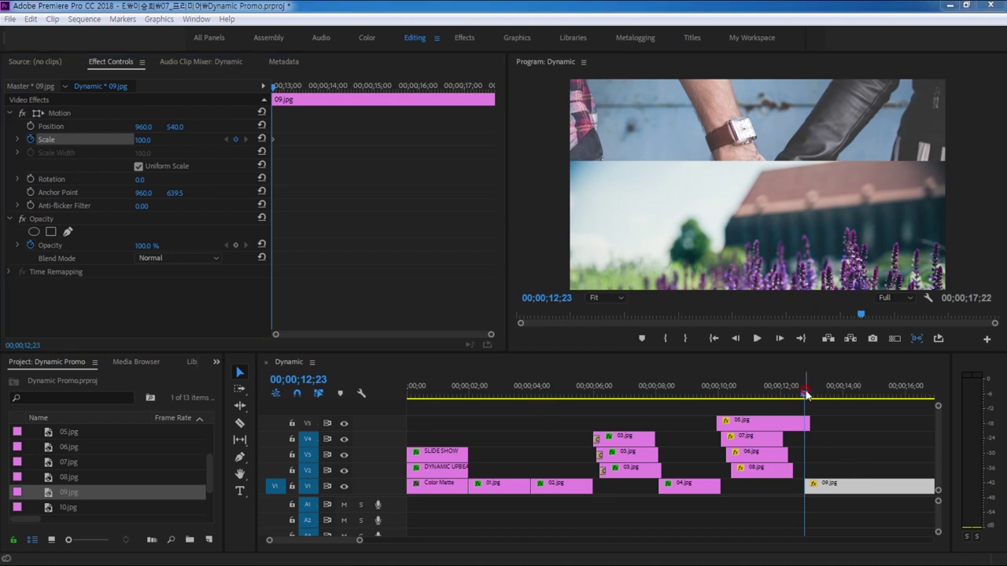
# Move the current time to 13;23, then to 14;06, and reselect 09.jpg.
pyautogui.click(298, 379)
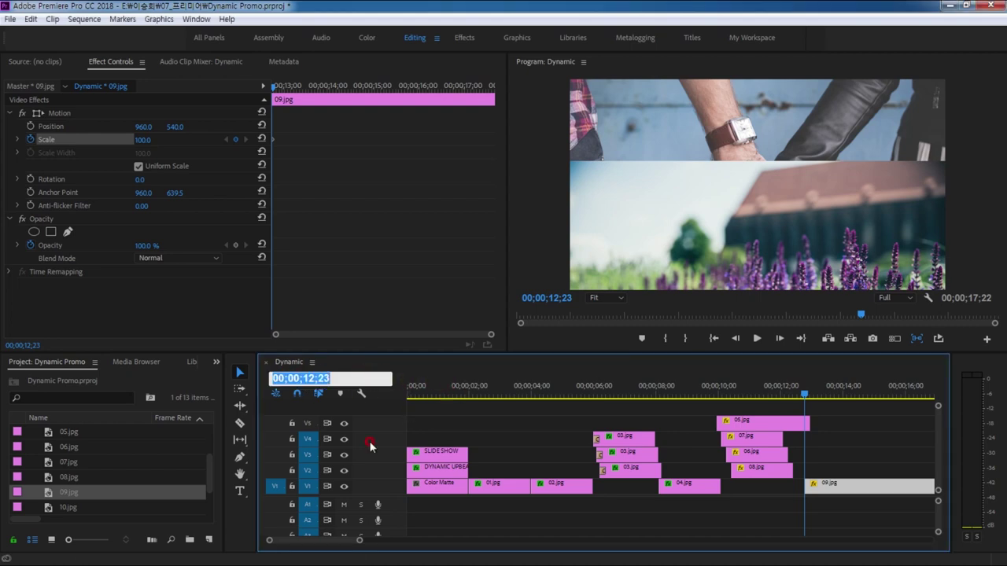
pyautogui.write('1323')
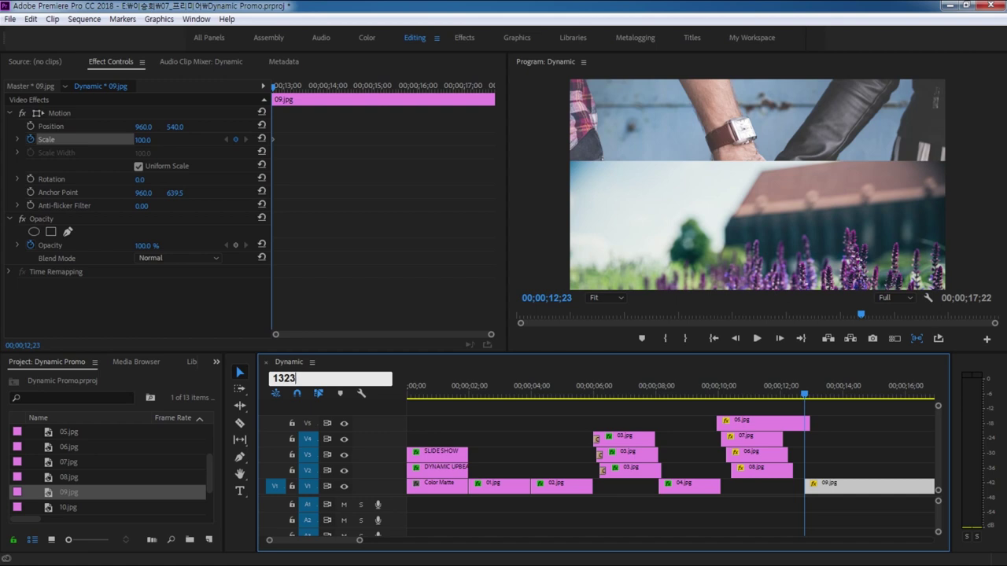
pyautogui.press('Return')
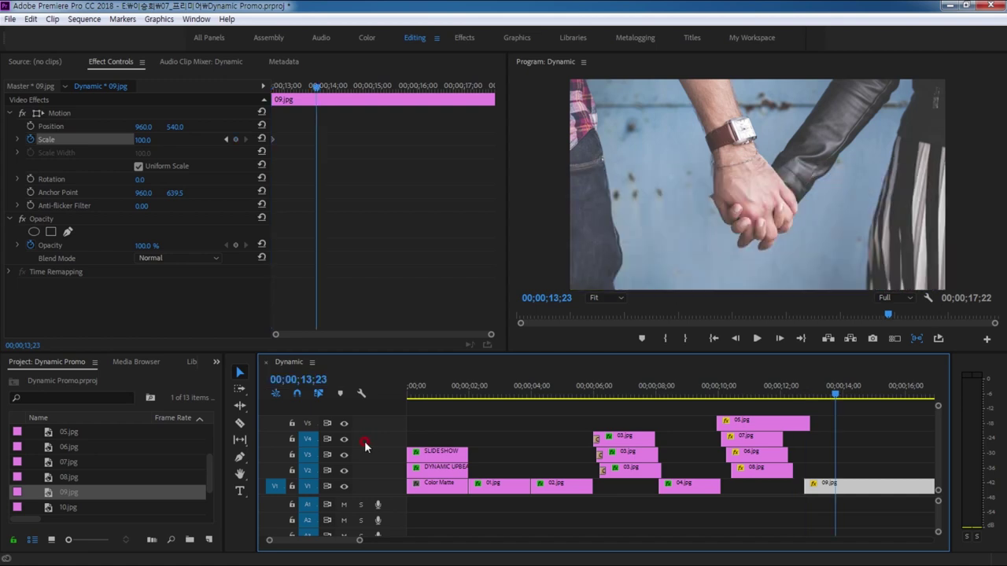
pyautogui.click(318, 88)
pyautogui.moveTo(318, 89); pyautogui.dragTo(336, 87)
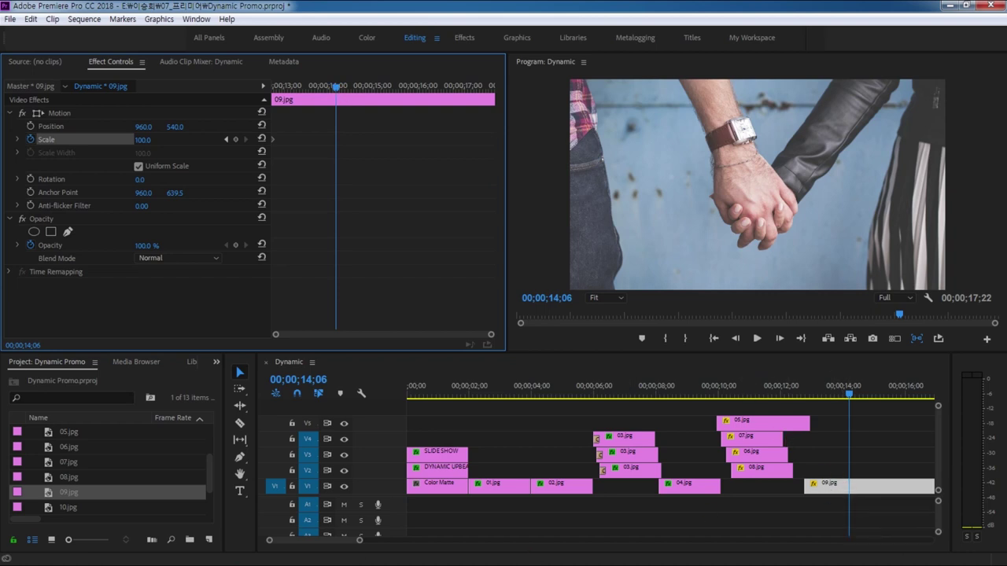
pyautogui.click(882, 490)
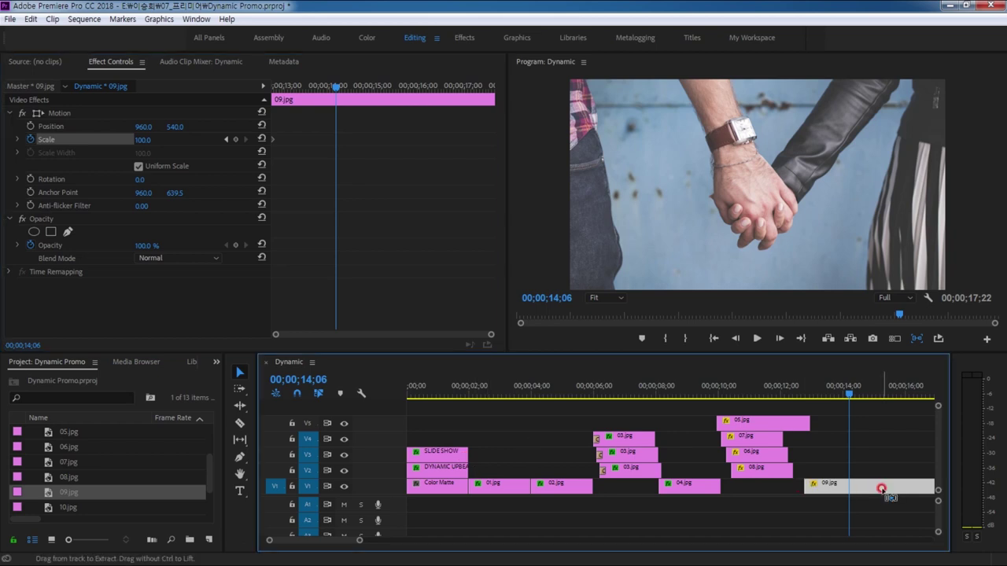
# Set 09.jpg's Clip Speed/Duration value to 20 so it ends at 14;23.
pyautogui.hotkey('ctrl', 'r')
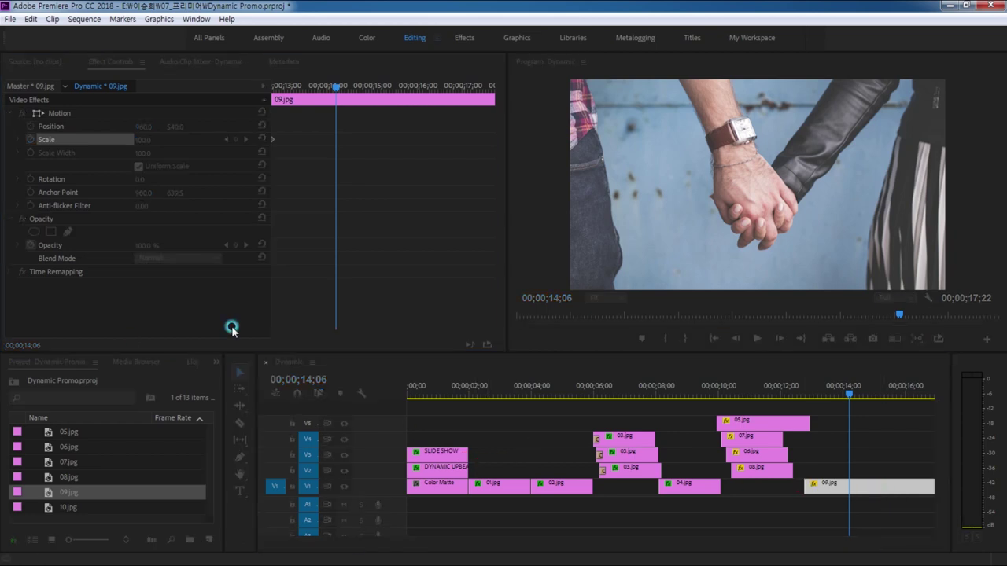
pyautogui.click(649, 314)
pyautogui.write('20')
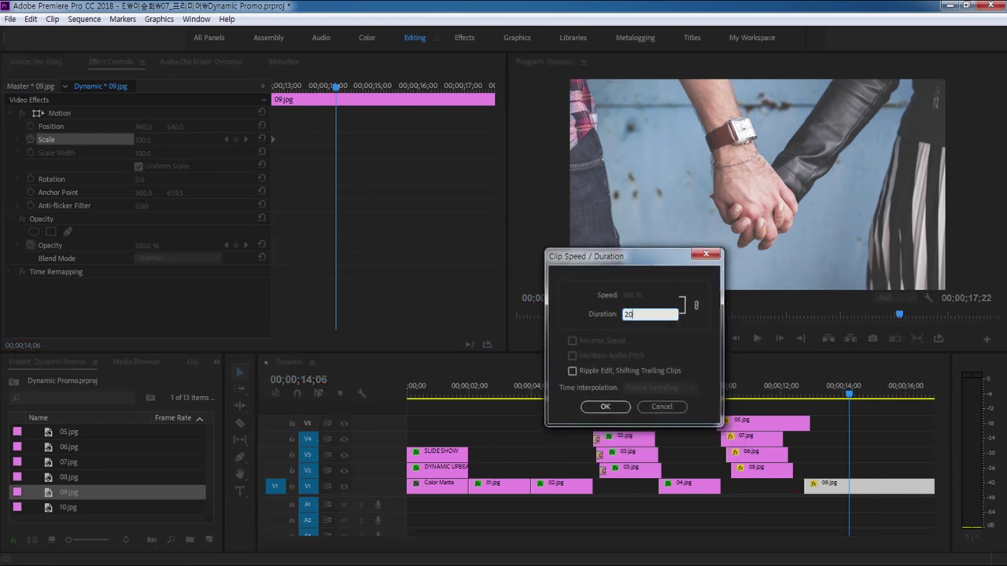
pyautogui.press('Return')
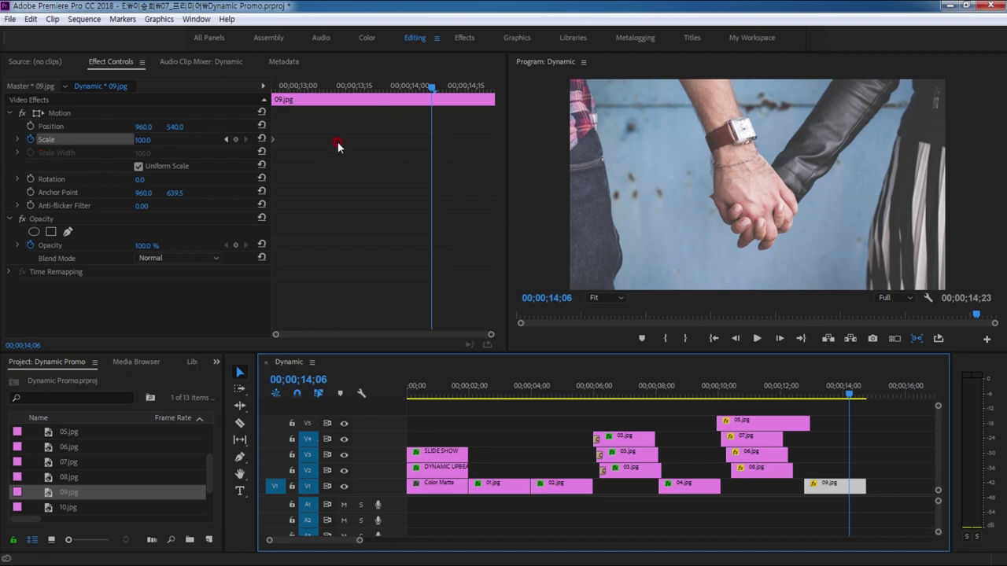
pyautogui.moveTo(422, 101)
pyautogui.mouseDown()
pyautogui.moveTo(269, 88)
pyautogui.moveTo(442, 105)
pyautogui.mouseUp()
# Set the final Scale keyframe to 140, enlarging the photo.
pyautogui.click(137, 163)
pyautogui.write('14')
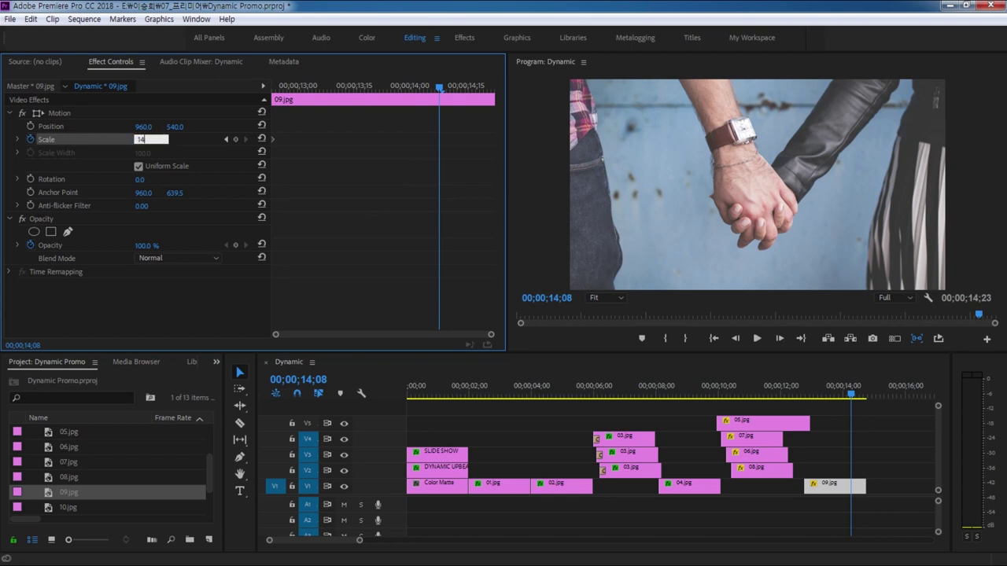
pyautogui.press('Return')
pyautogui.click(142, 141)
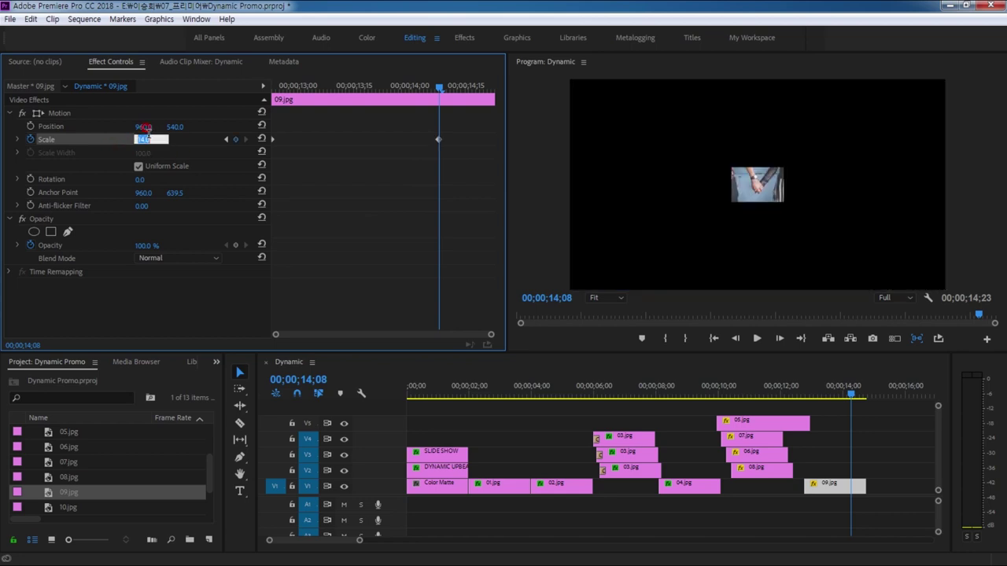
pyautogui.write('140')
pyautogui.press('Return')
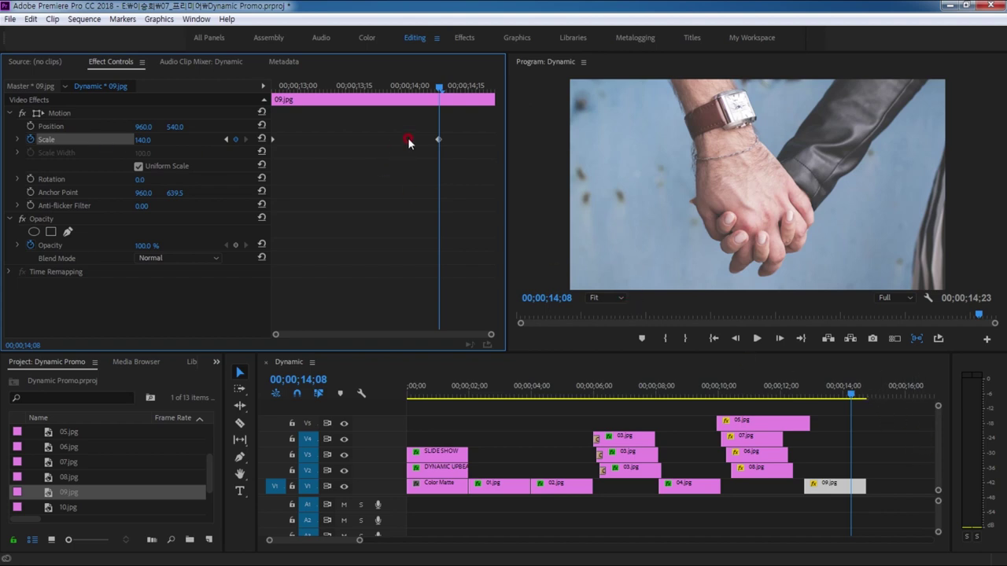
# Make the final Scale keyframe Ease In and lengthen its velocity handle.
pyautogui.rightClick(438, 140)
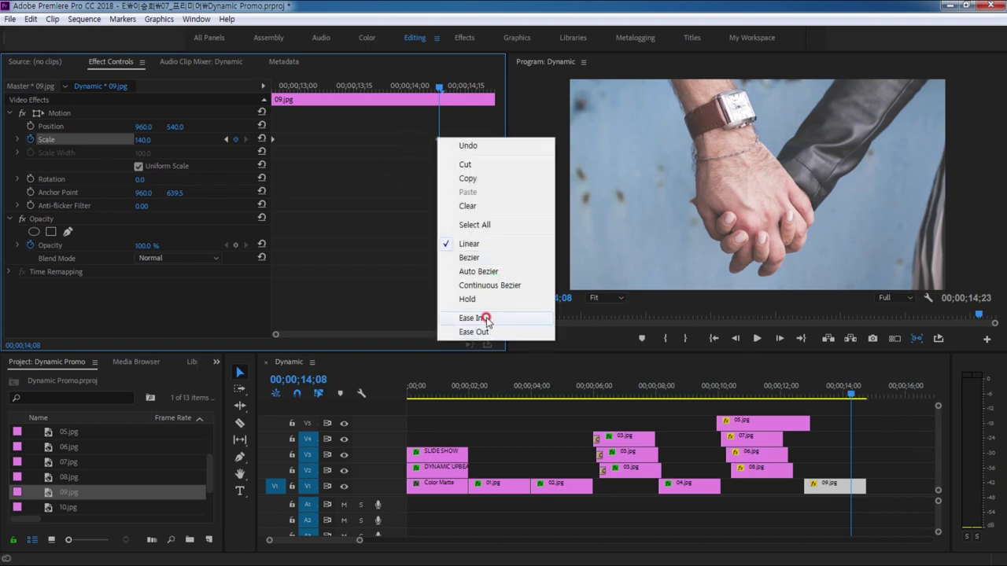
pyautogui.click(471, 317)
pyautogui.click(18, 139)
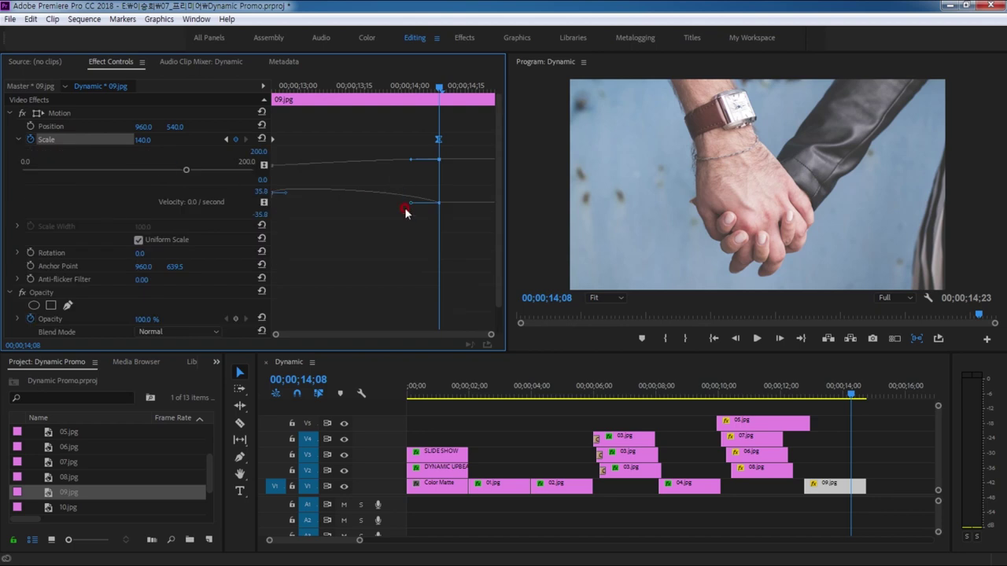
pyautogui.moveTo(409, 206); pyautogui.dragTo(334, 206)
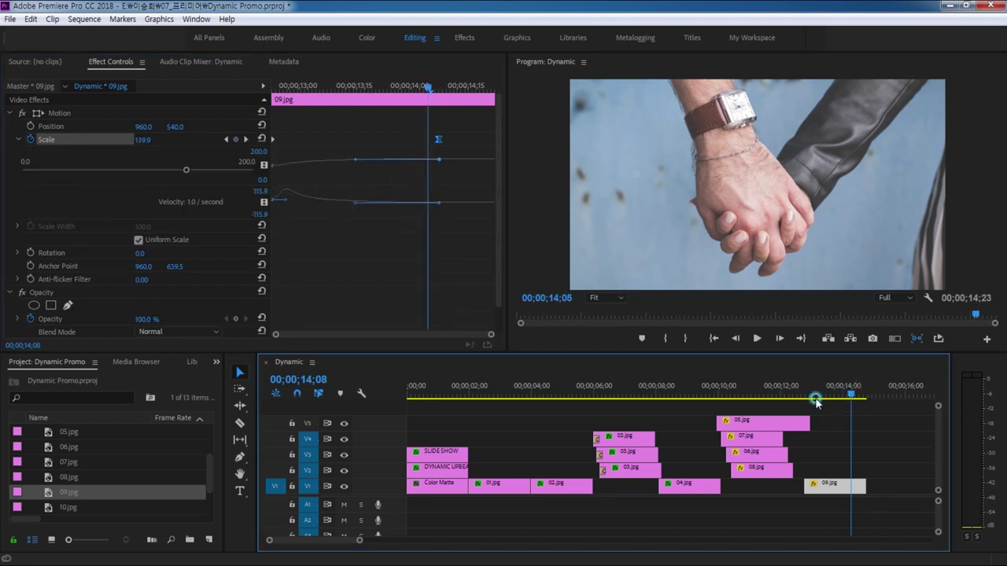
# Preview the eased zoom, return to 14;08, and pick 09.jpg in the Project panel.
pyautogui.click(792, 394)
pyautogui.press('space')
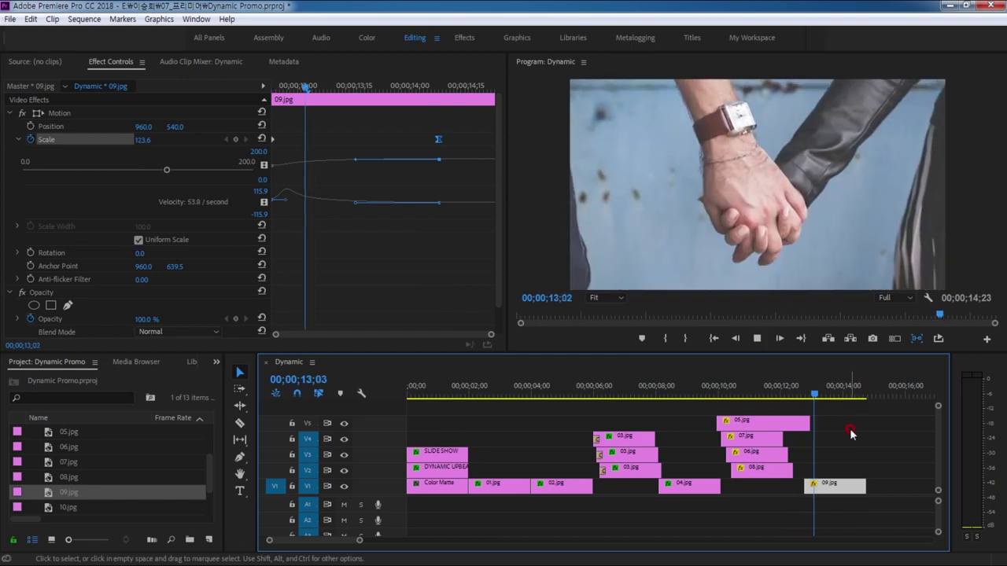
pyautogui.press('space')
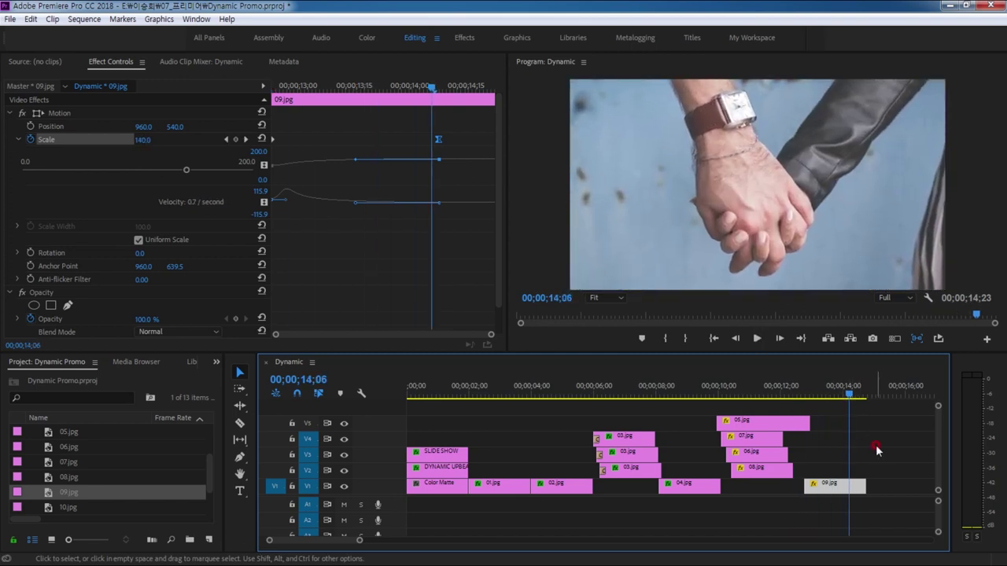
pyautogui.moveTo(432, 85); pyautogui.dragTo(438, 85)
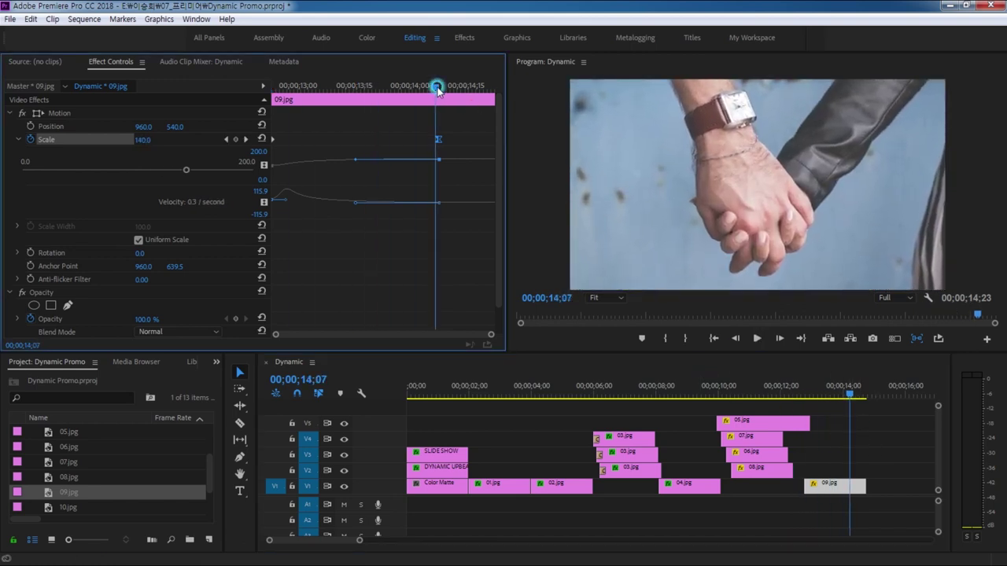
pyautogui.click(822, 484)
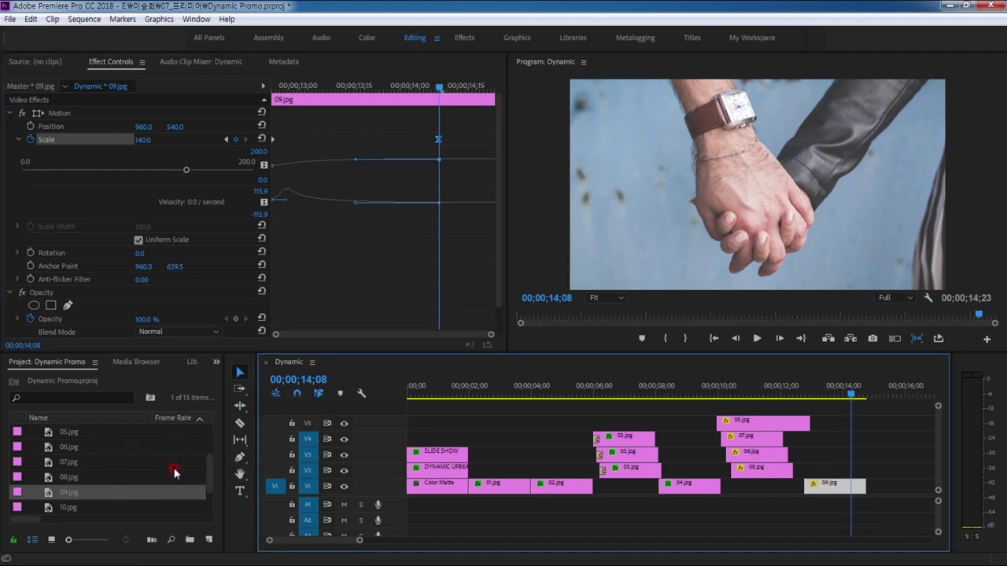
pyautogui.click(50, 493)
# Place another 09.jpg on V2 at 14;08, undoing an accidental text layer.
pyautogui.moveTo(50, 493); pyautogui.dragTo(854, 468)
pyautogui.click(868, 471)
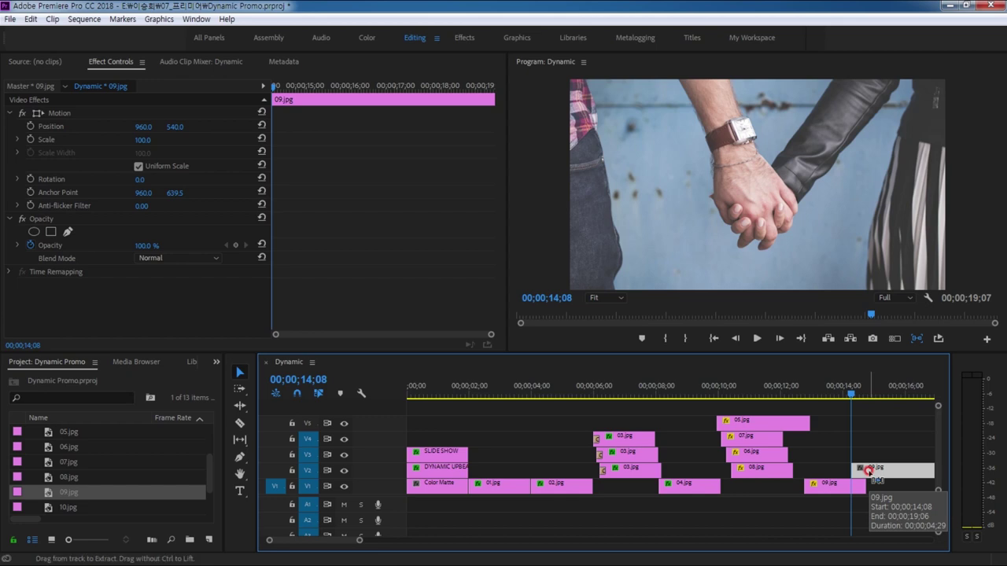
pyautogui.hotkey('ctrl', 't')
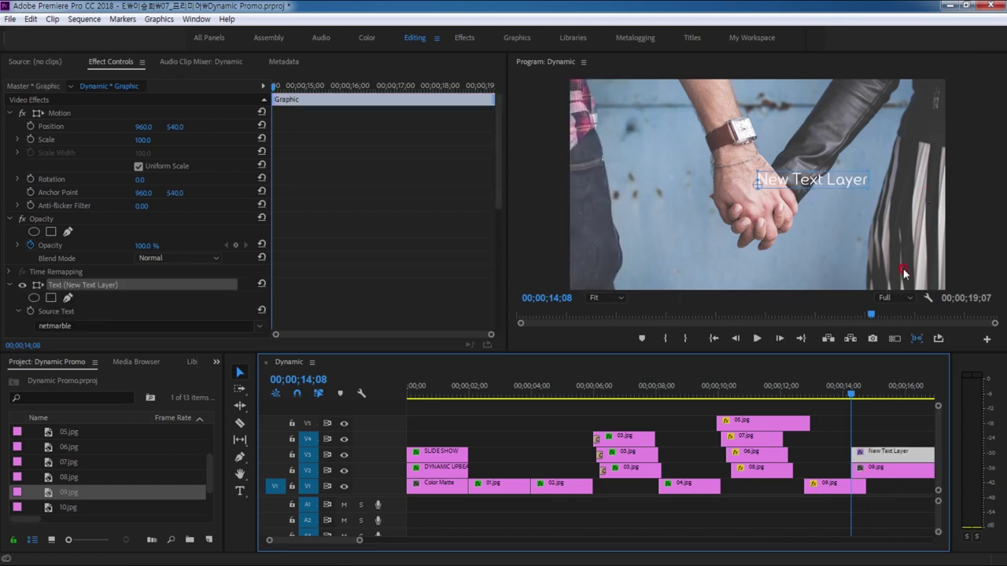
pyautogui.hotkey('ctrl', 'z')
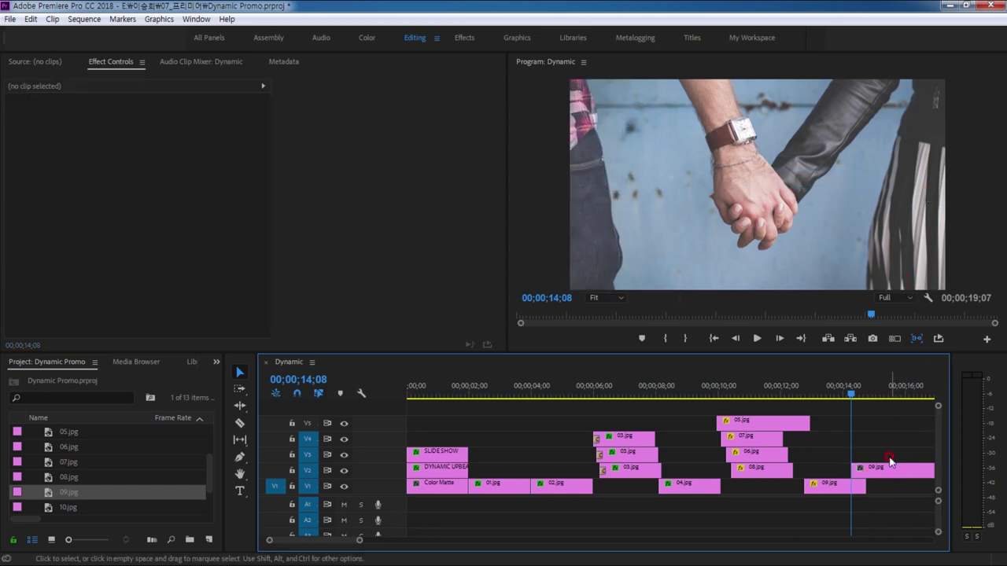
pyautogui.click(897, 470)
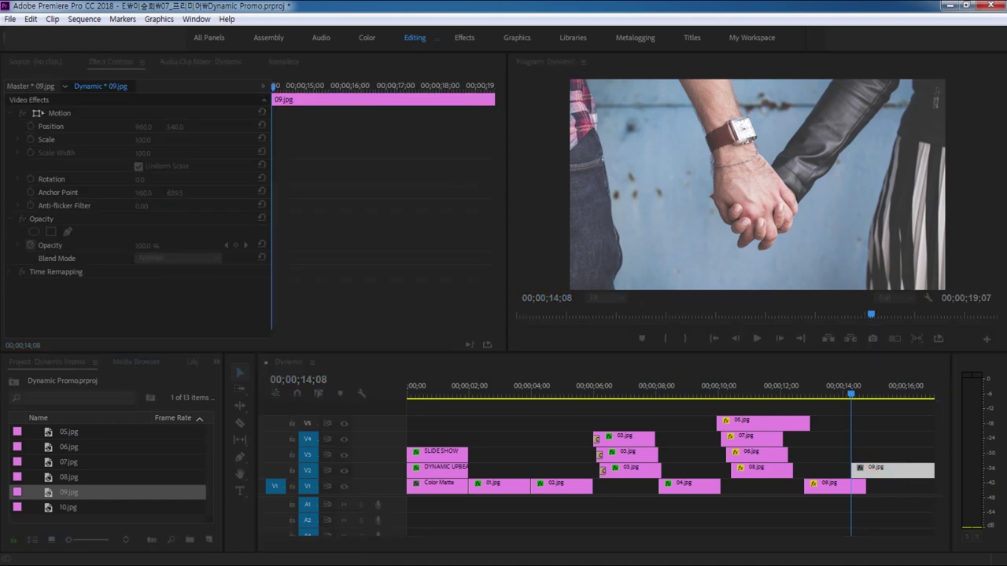
# Set the V2 09.jpg clip's duration to 2;00.
pyautogui.click(569, 285)
pyautogui.click(633, 262)
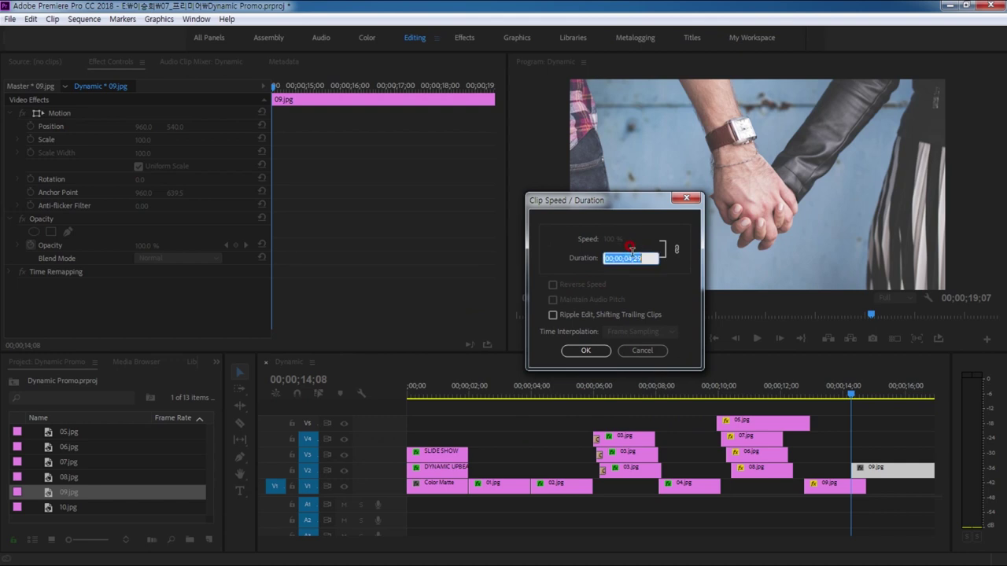
pyautogui.write('200')
pyautogui.press('Return')
# Set the V2 09.jpg clip's Scale to 140.
pyautogui.click(892, 475)
pyautogui.click(465, 254)
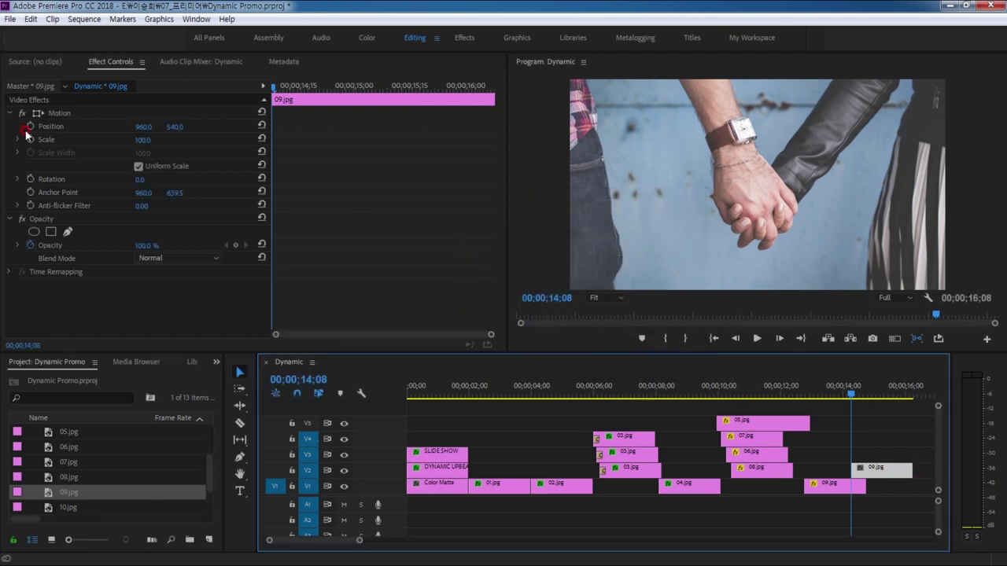
pyautogui.click(144, 140)
pyautogui.write('140')
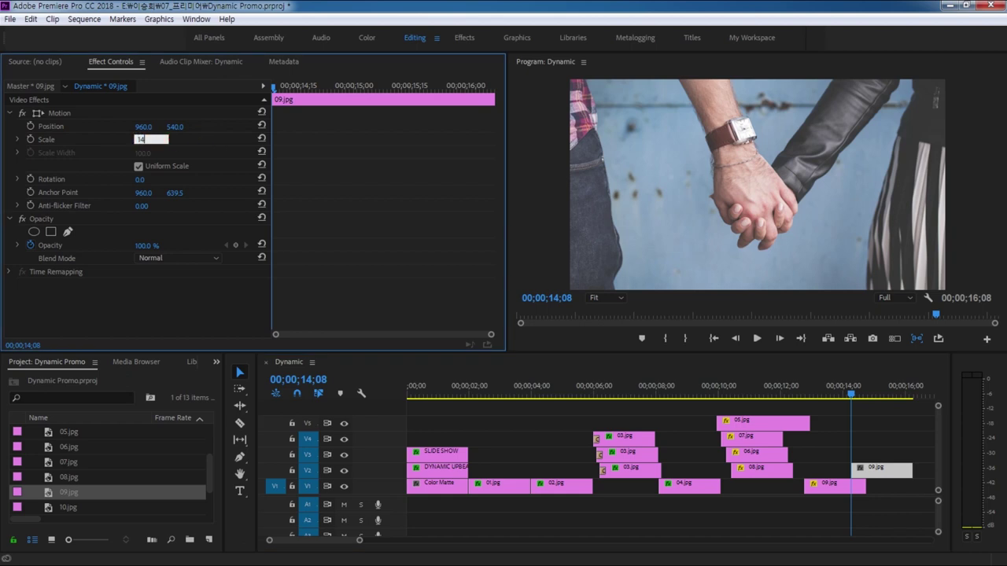
pyautogui.press('Return')
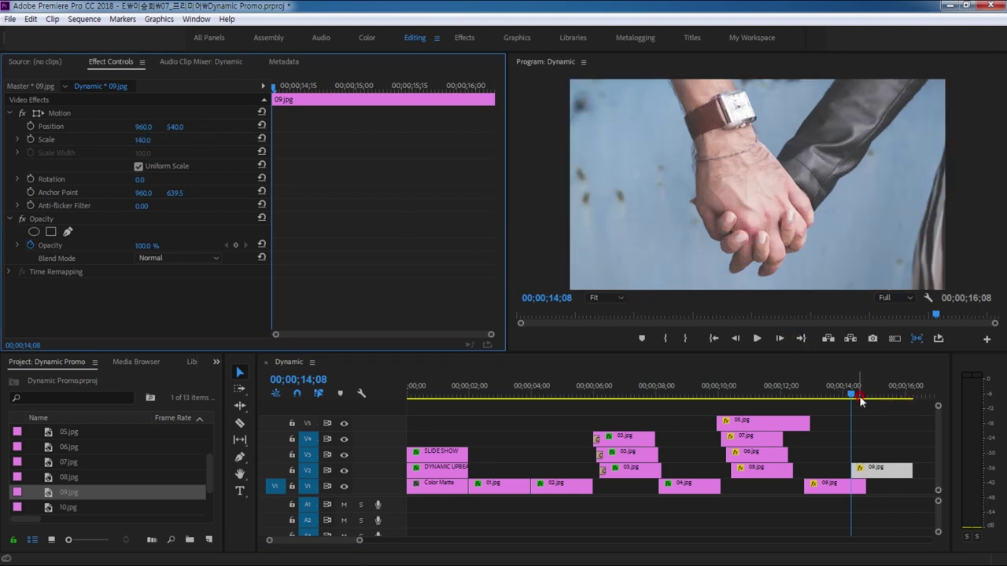
# Preview the new clip and widen the project panel.
pyautogui.press('j')
pyautogui.click(891, 421)
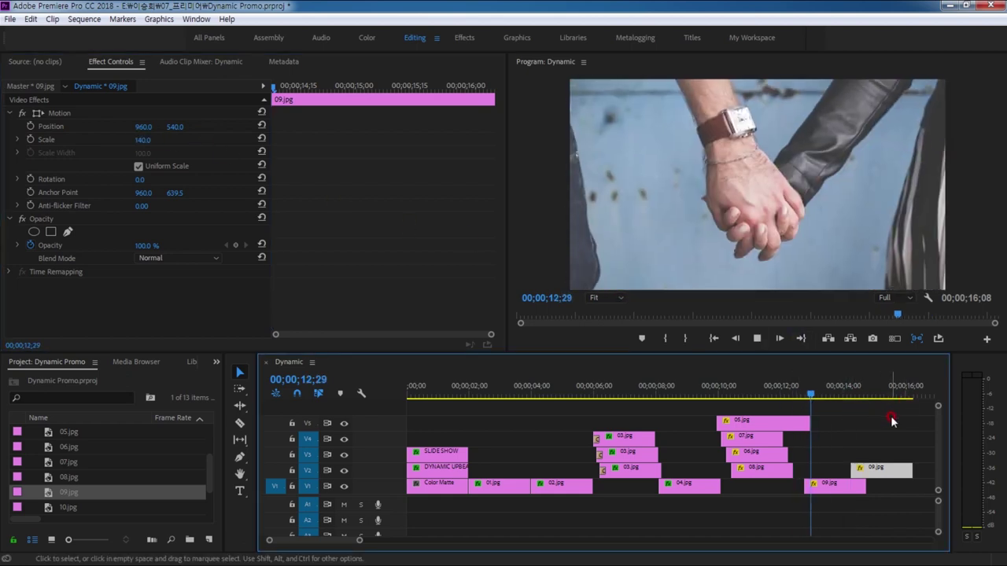
pyautogui.press('space')
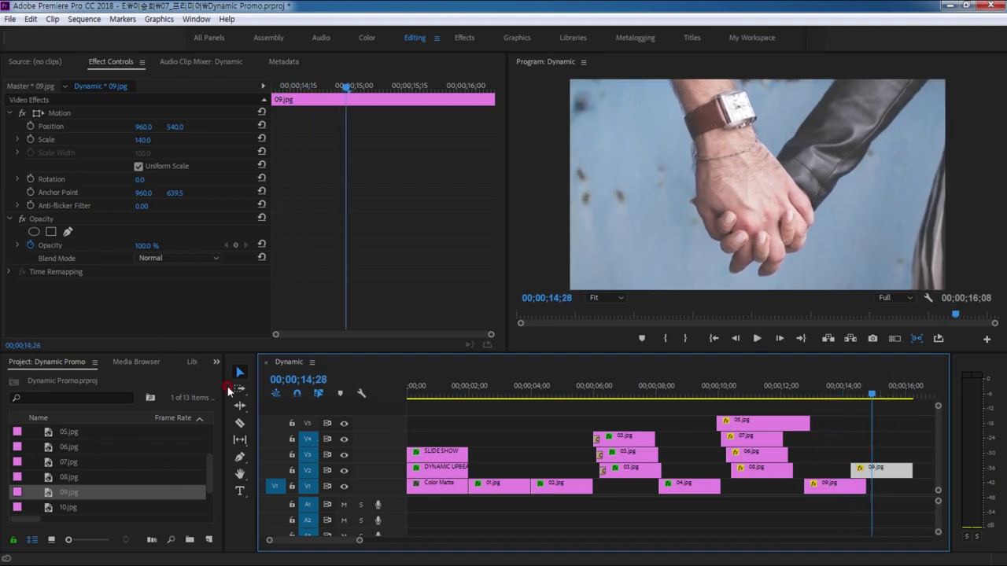
pyautogui.moveTo(223, 387); pyautogui.dragTo(273, 388)
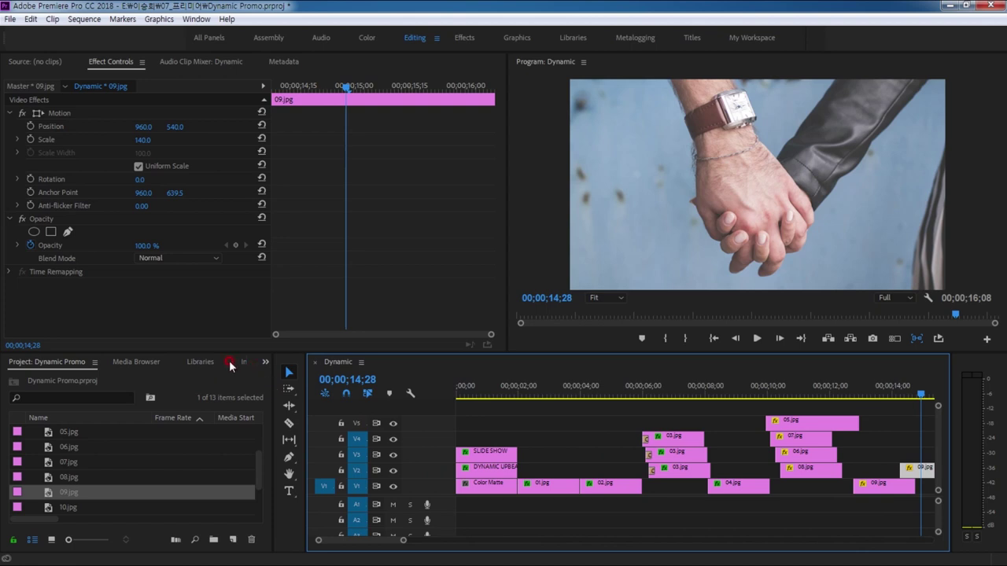
# Browse Effects to Lumetri Presets > Cinematic and preview the Cinespace 100 looks.
pyautogui.click(264, 363)
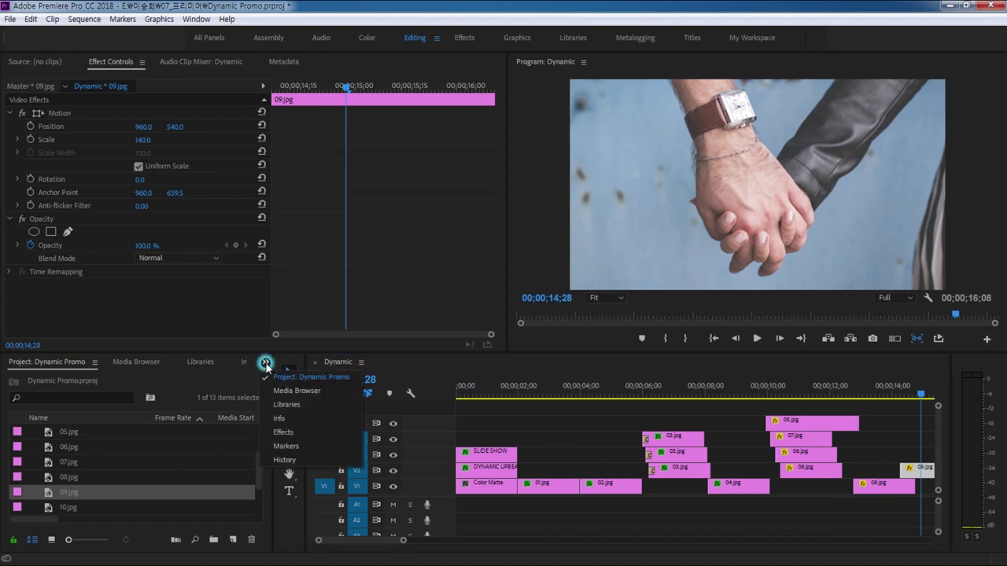
pyautogui.click(282, 432)
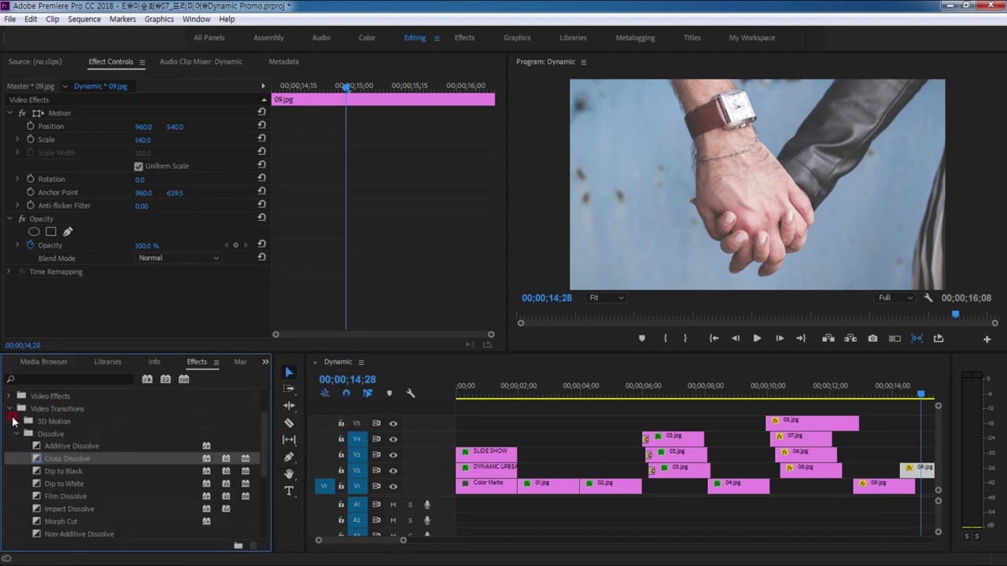
pyautogui.click(10, 409)
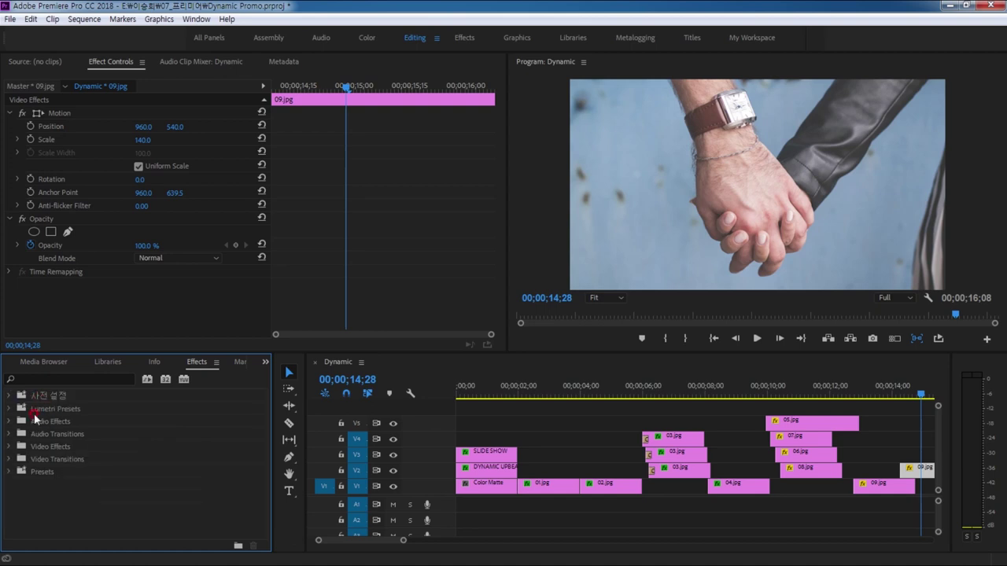
pyautogui.click(35, 414)
pyautogui.click(8, 410)
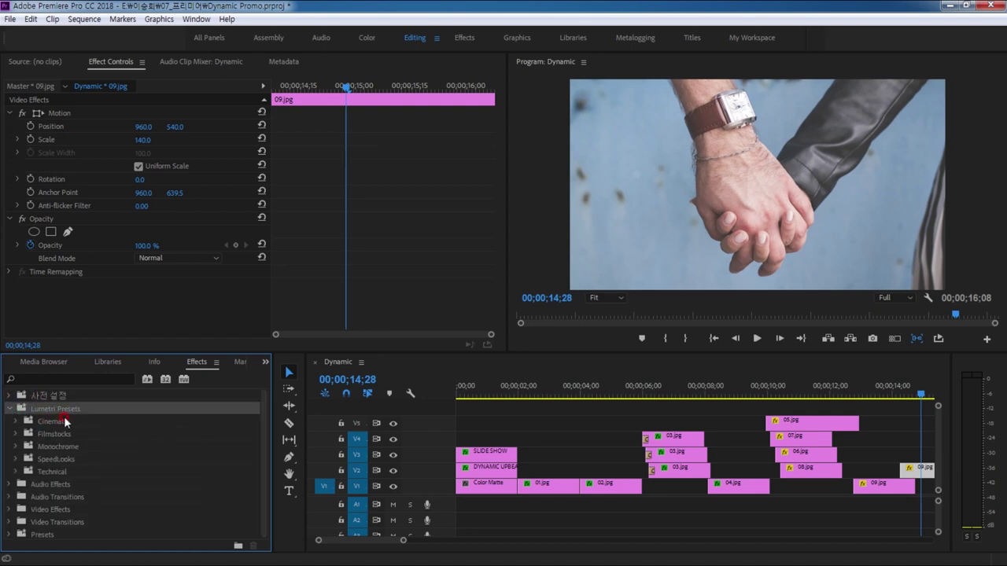
pyautogui.click(57, 424)
pyautogui.click(16, 421)
pyautogui.moveTo(265, 462); pyautogui.dragTo(275, 531)
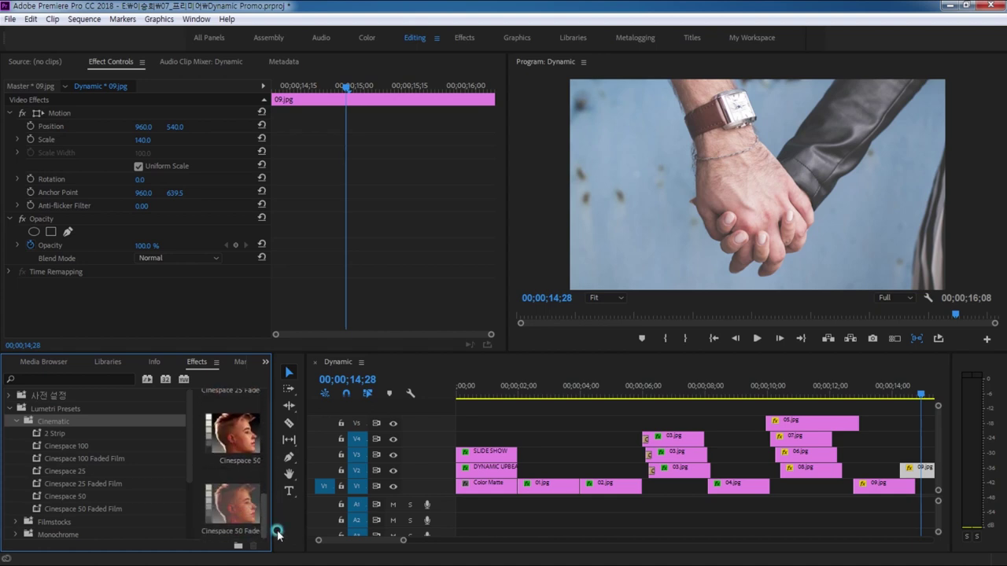
pyautogui.click(58, 448)
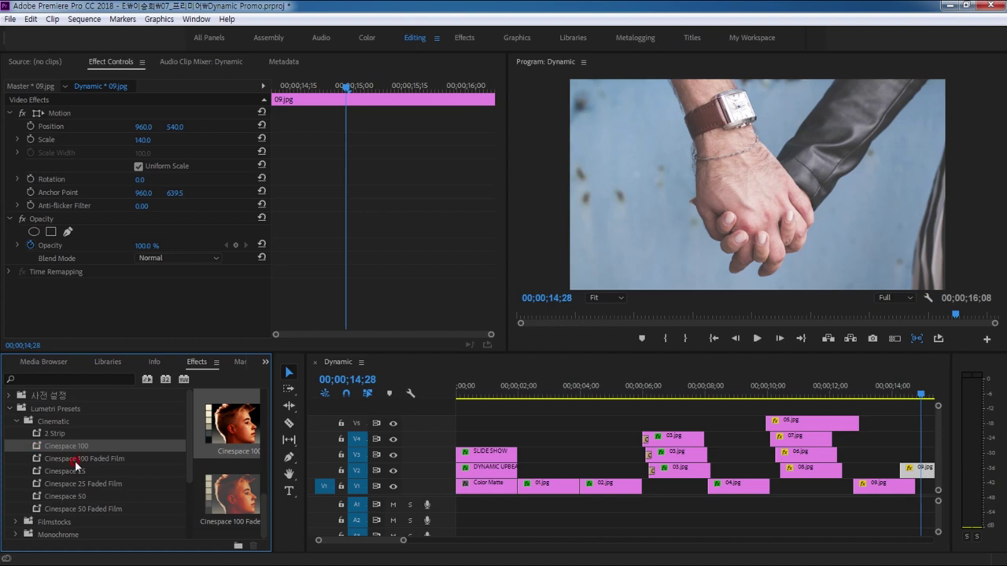
pyautogui.click(75, 460)
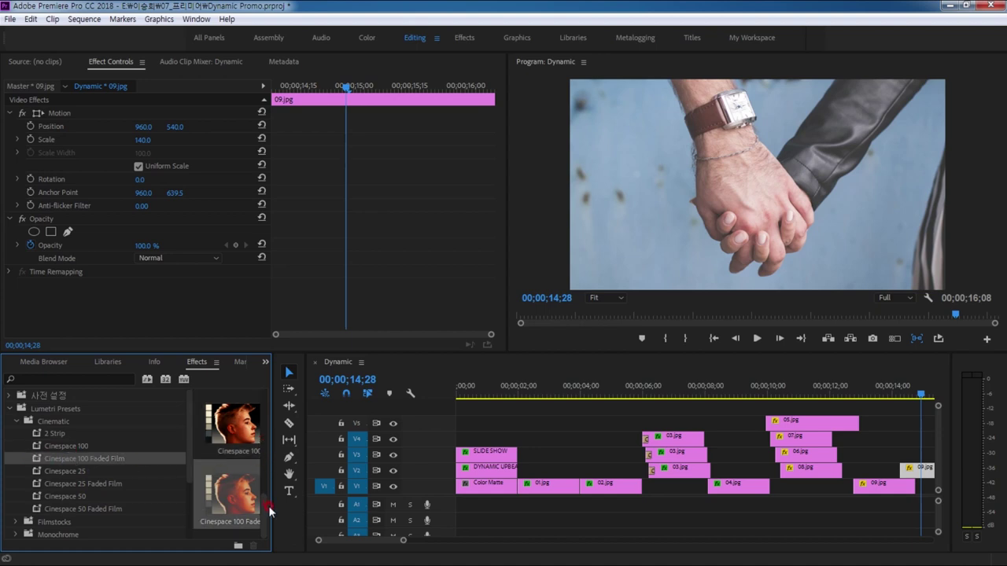
# Apply Cinespace 100 to the V2 09.jpg clip and scrub through the result.
pyautogui.moveTo(221, 432); pyautogui.dragTo(915, 470)
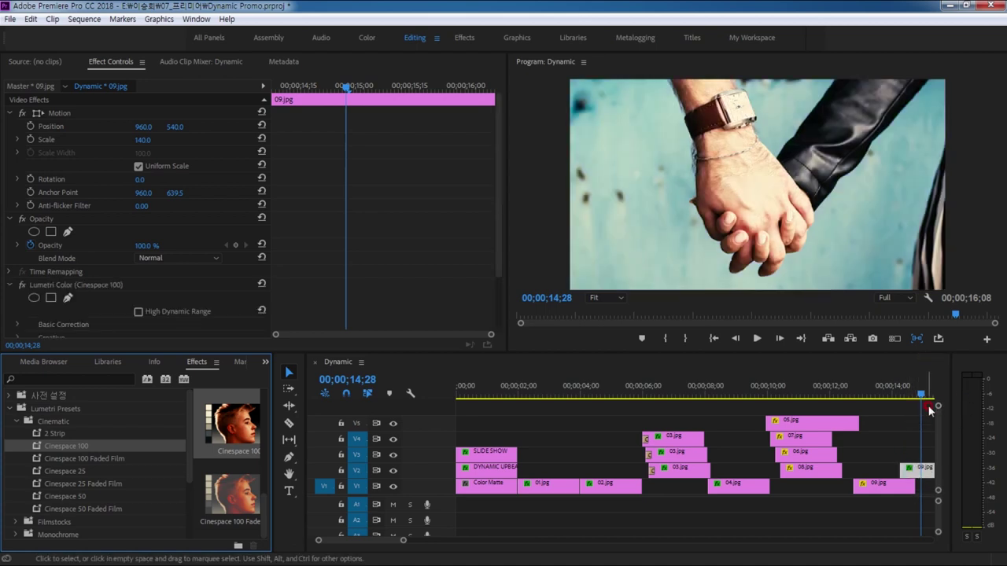
pyautogui.moveTo(922, 397)
pyautogui.mouseDown()
pyautogui.moveTo(874, 414)
pyautogui.moveTo(908, 397)
pyautogui.mouseUp()
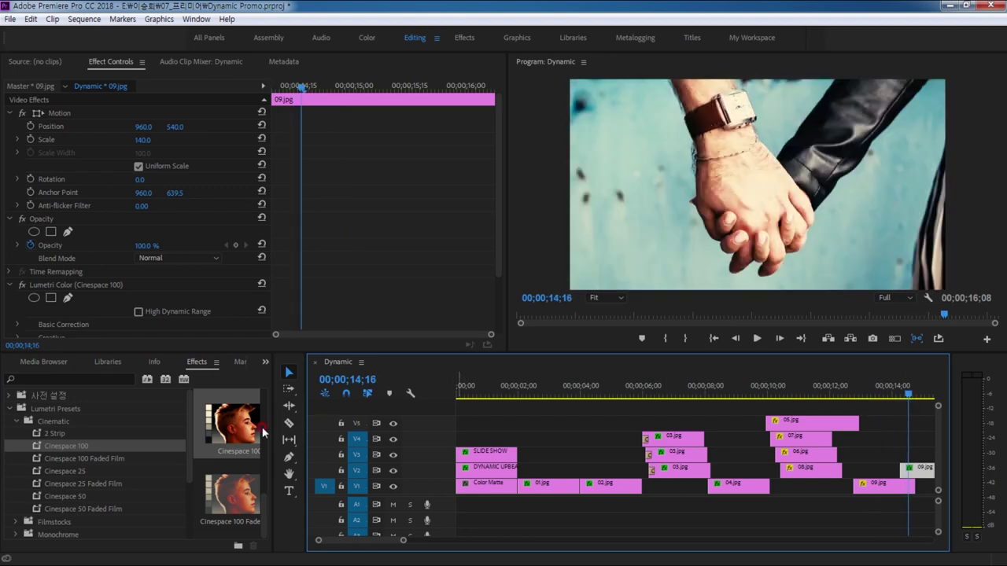
pyautogui.click(67, 395)
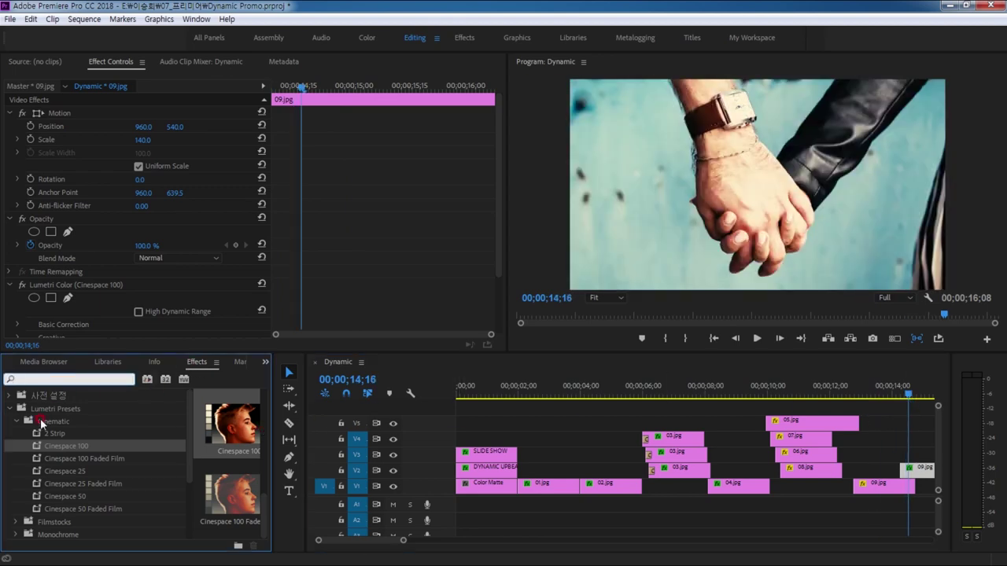
pyautogui.click(7, 409)
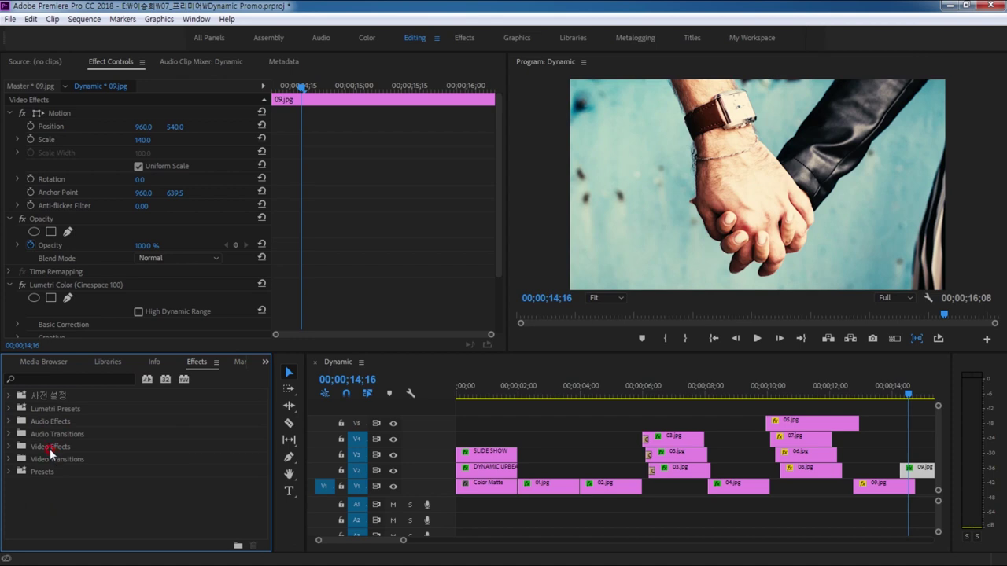
# Drop a Cross Dissolve onto the start of the V2 09.jpg clip.
pyautogui.click(57, 460)
pyautogui.click(9, 459)
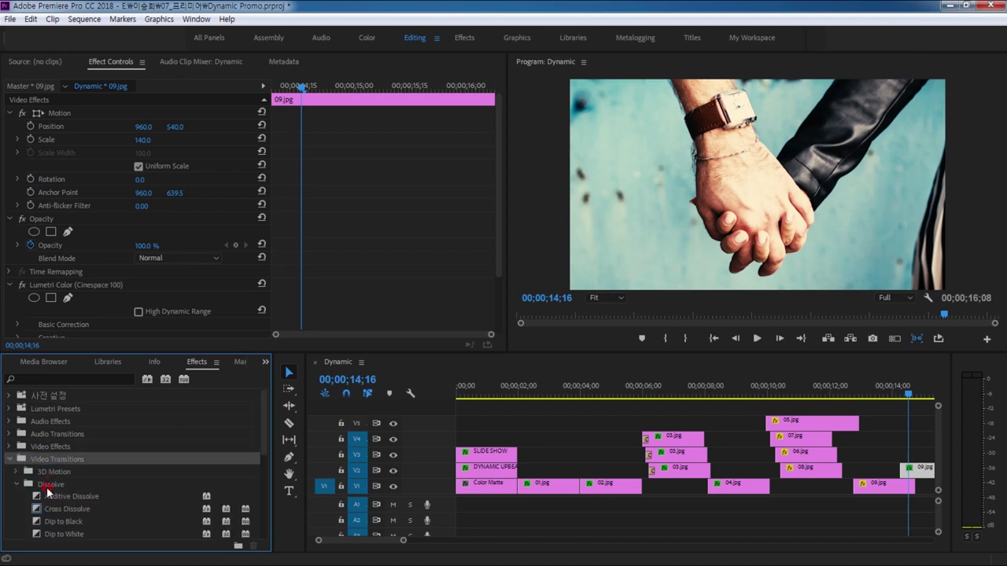
pyautogui.click(71, 464)
pyautogui.moveTo(36, 510); pyautogui.dragTo(911, 470)
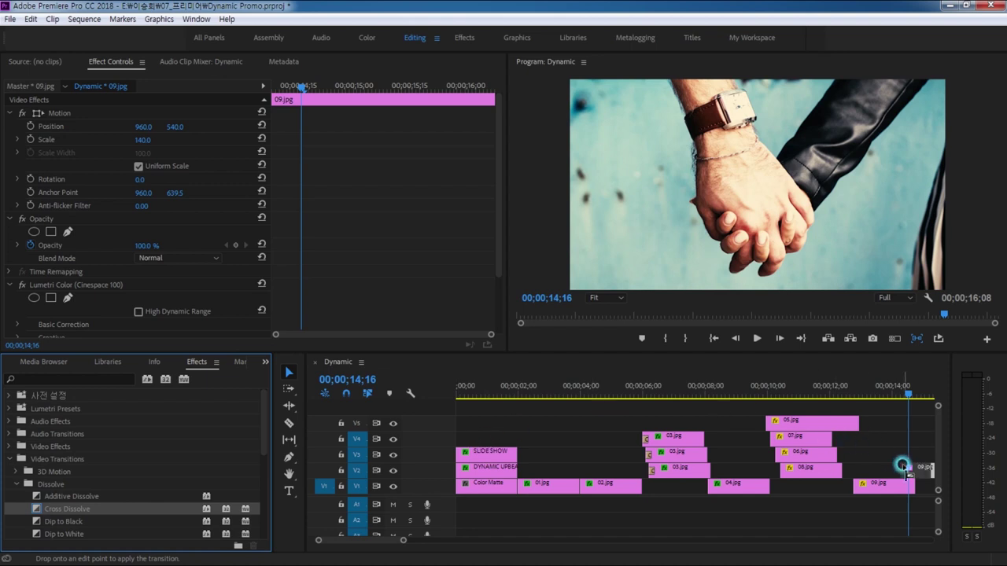
pyautogui.press('-')
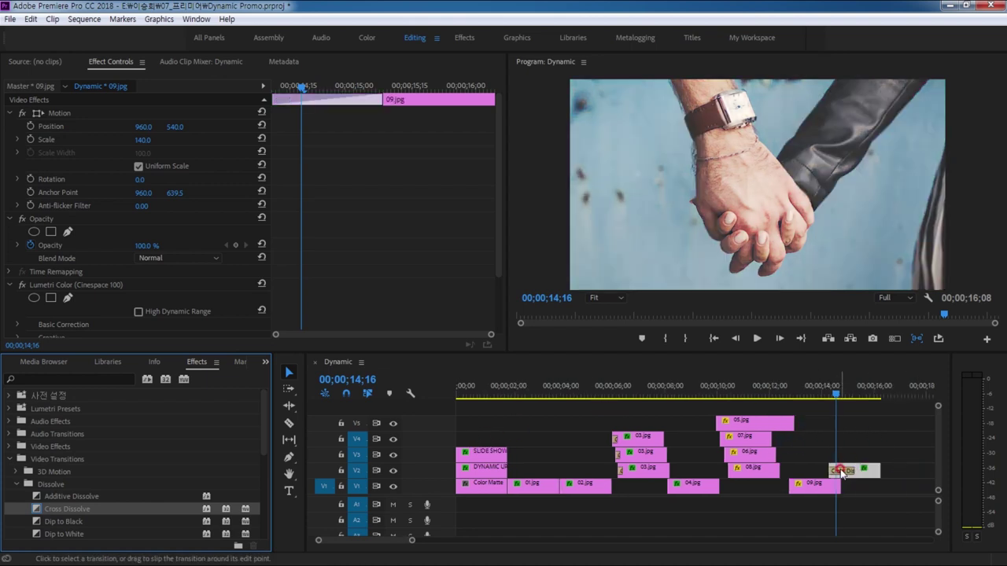
pyautogui.moveTo(912, 469); pyautogui.dragTo(840, 472)
# Shorten the Cross Dissolve to 10 frames.
pyautogui.doubleClick(840, 472)
pyautogui.click(490, 276)
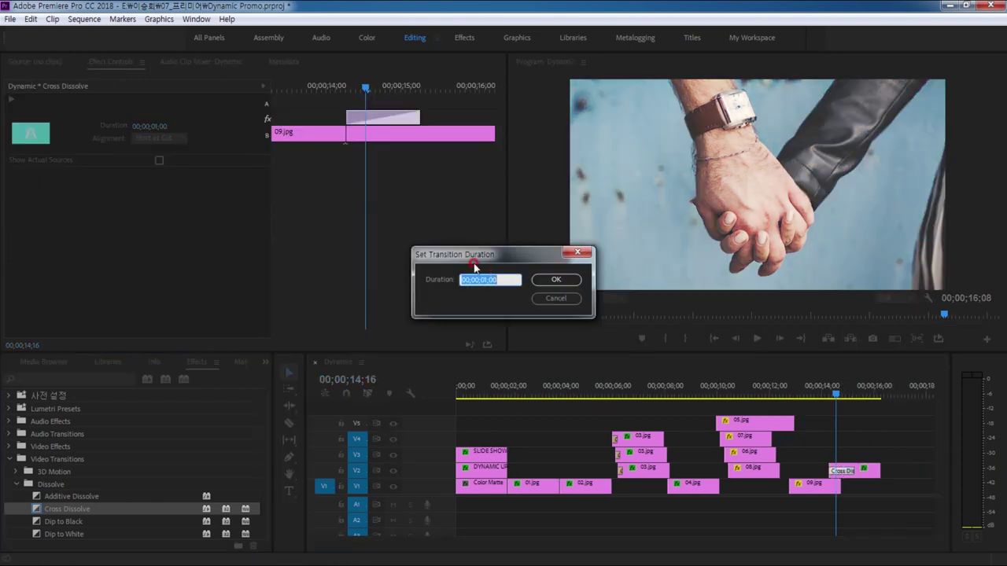
pyautogui.write('1')
pyautogui.press('Return')
# Play back from just before the transition to preview the dissolve.
pyautogui.click(814, 403)
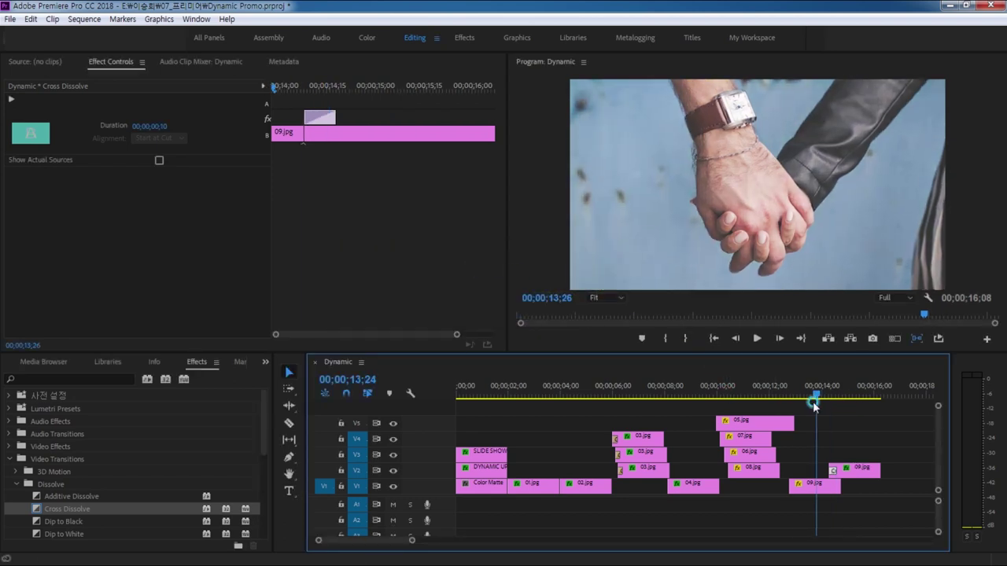
pyautogui.click(784, 404)
pyautogui.click(855, 436)
pyautogui.press('space')
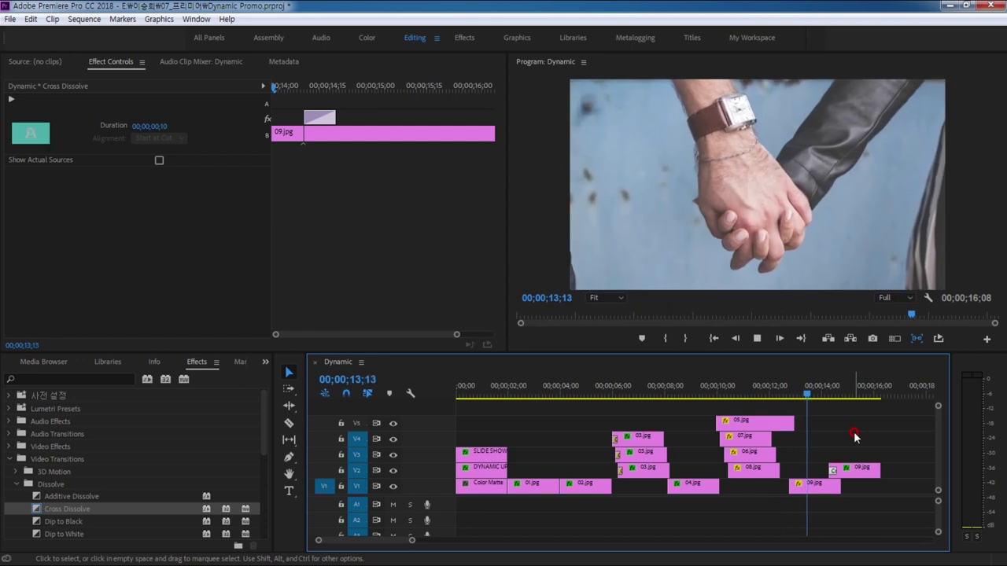
pyautogui.press('space')
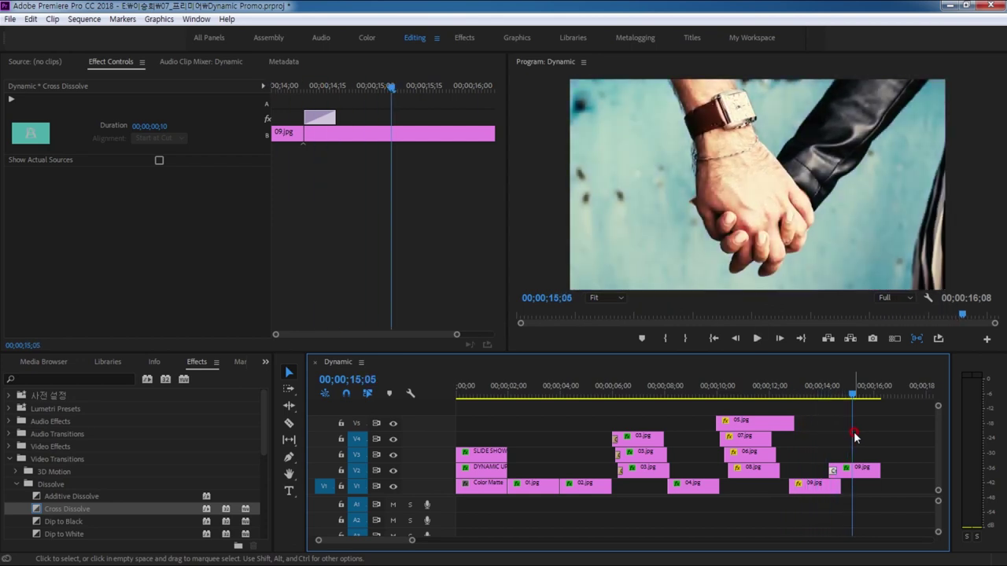
pyautogui.click(866, 460)
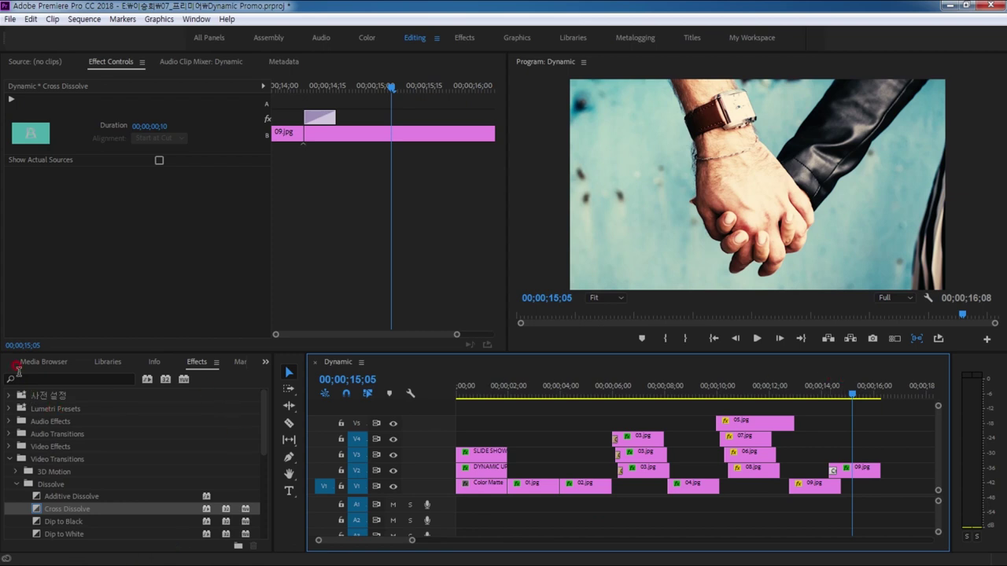
pyautogui.click(17, 368)
# Create a new Black Video item in the Dynamic Promo project.
pyautogui.click(265, 364)
pyautogui.click(303, 376)
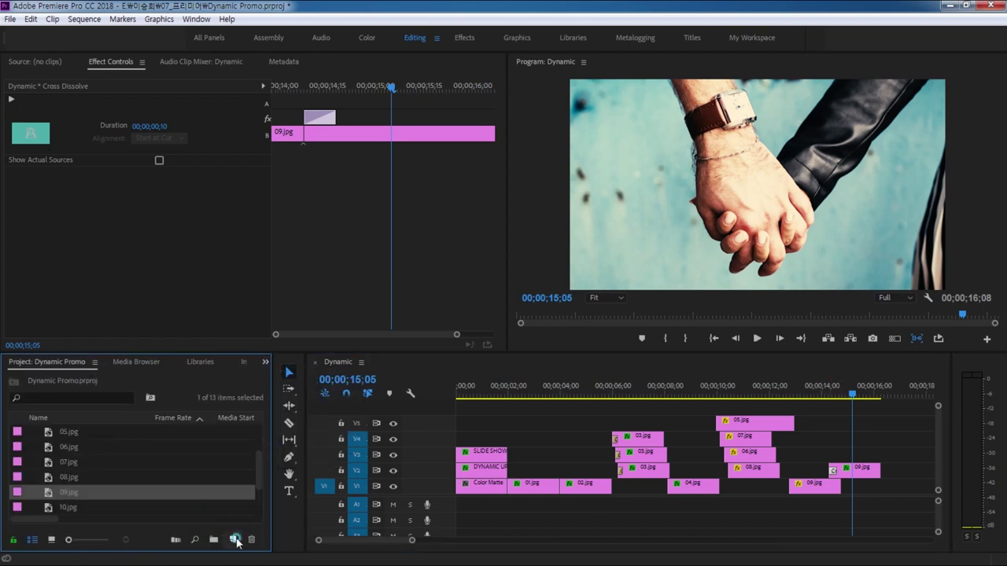
pyautogui.click(235, 539)
pyautogui.click(282, 449)
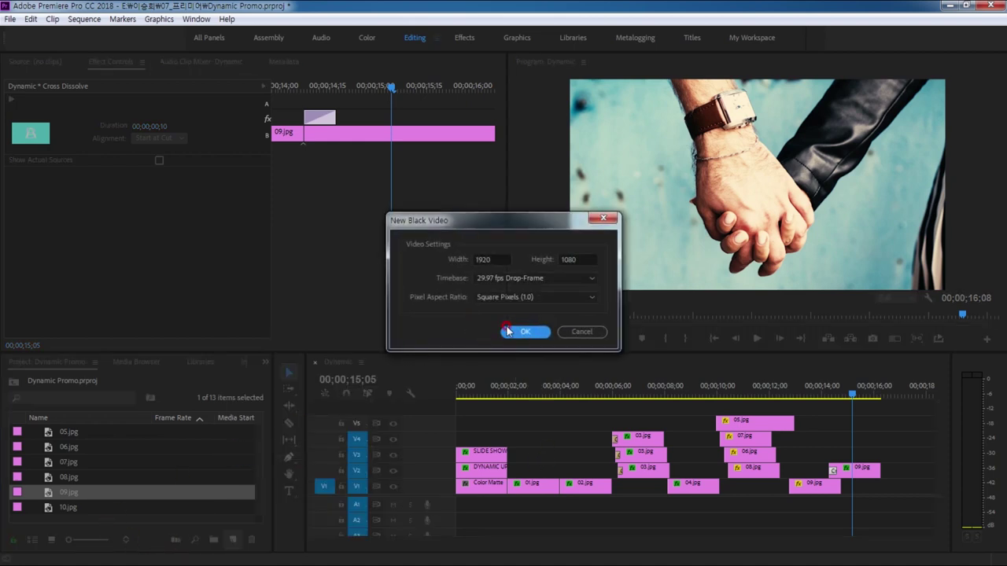
pyautogui.click(508, 332)
# Place the Black Video on V3 above 09.jpg and shorten its duration to 2.
pyautogui.moveTo(53, 509); pyautogui.dragTo(855, 458)
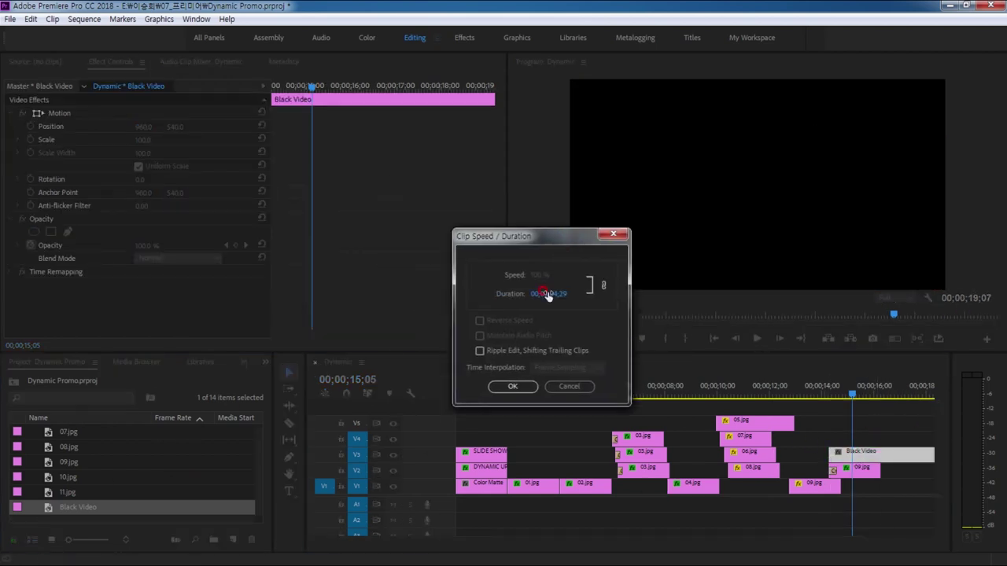
pyautogui.click(535, 292)
pyautogui.write('200')
pyautogui.press('Return')
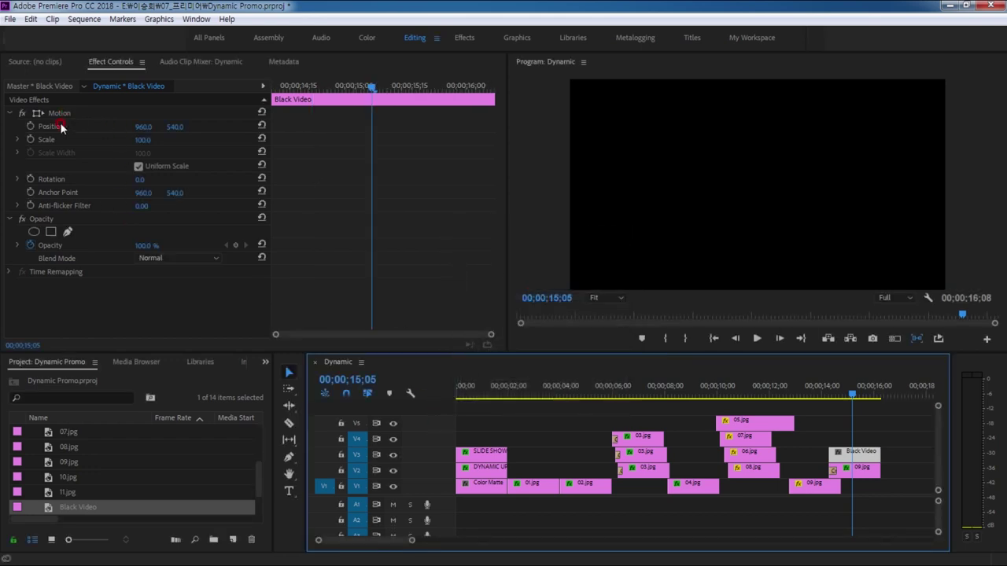
# Uncheck Uniform Scale and set Scale Width to 1, making a thin line.
pyautogui.click(140, 167)
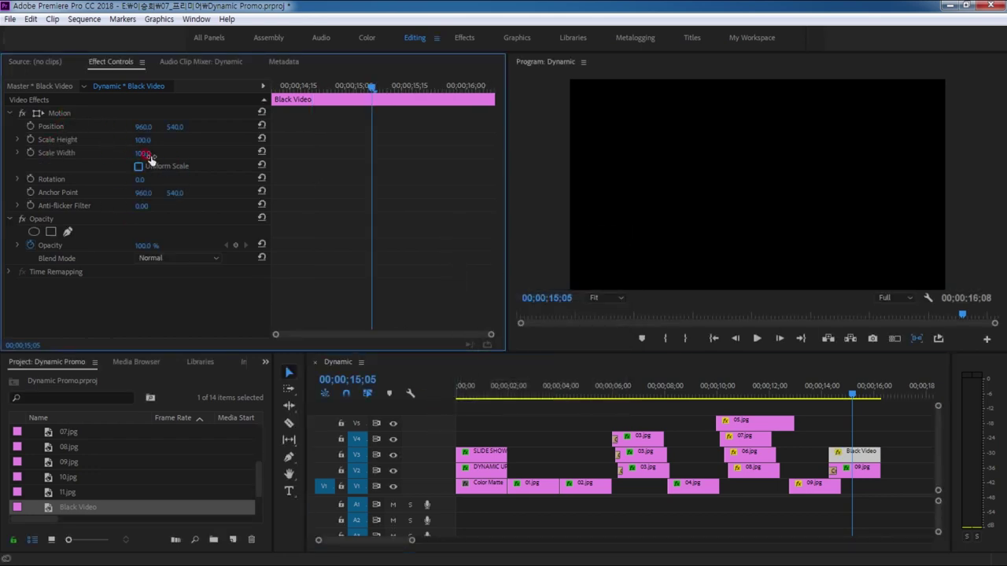
pyautogui.click(143, 153)
pyautogui.write('1')
pyautogui.press('Return')
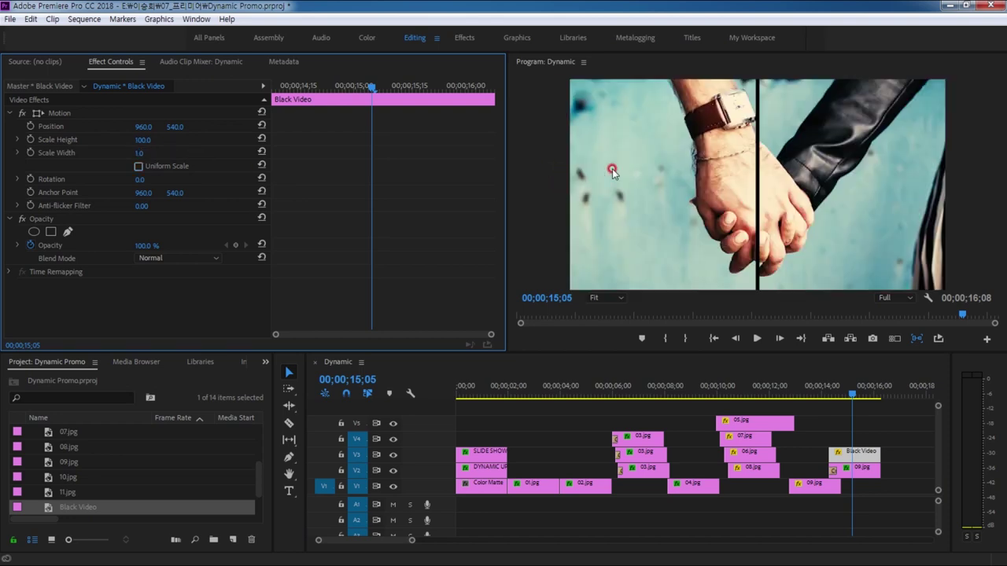
pyautogui.click(856, 455)
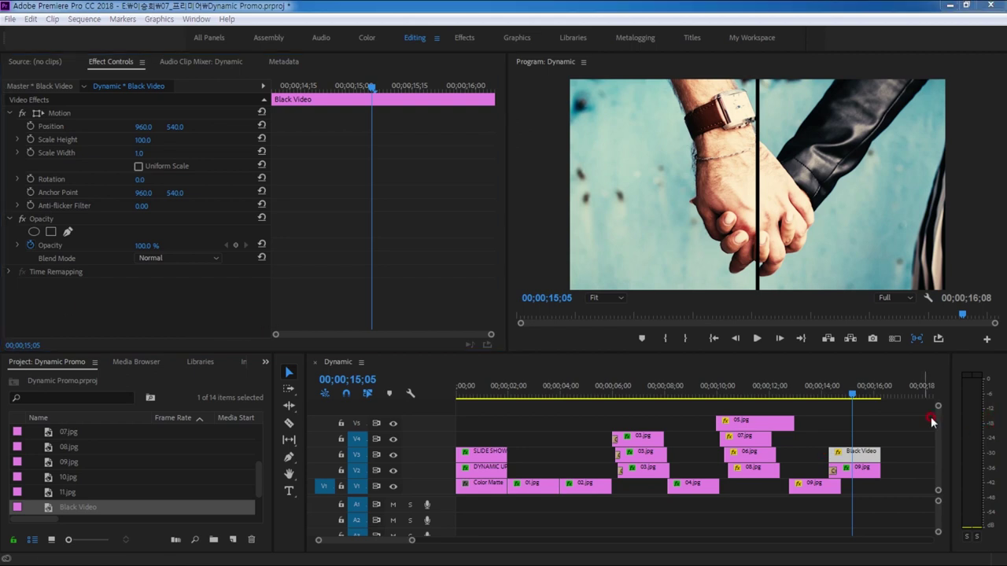
# Keyframe the line's Position, with X at -960 at the clip start.
pyautogui.moveTo(852, 393); pyautogui.dragTo(856, 396)
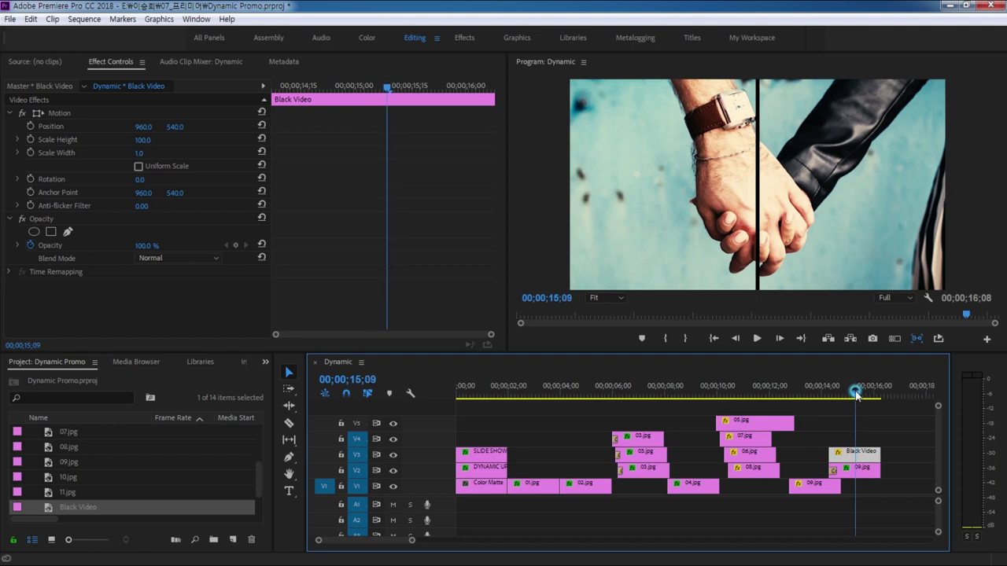
pyautogui.click(30, 126)
pyautogui.moveTo(386, 89); pyautogui.dragTo(213, 163)
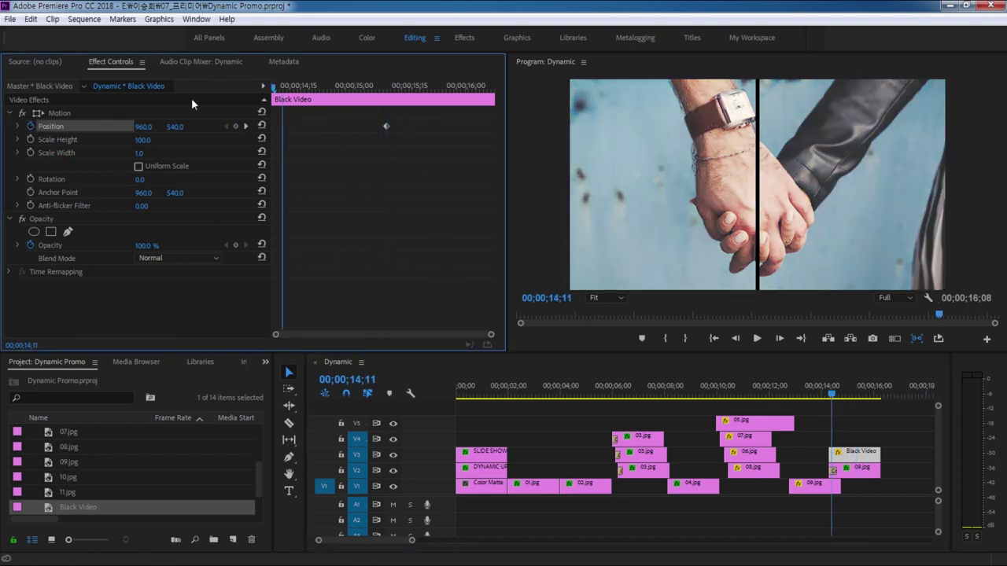
pyautogui.click(143, 127)
pyautogui.write('-9')
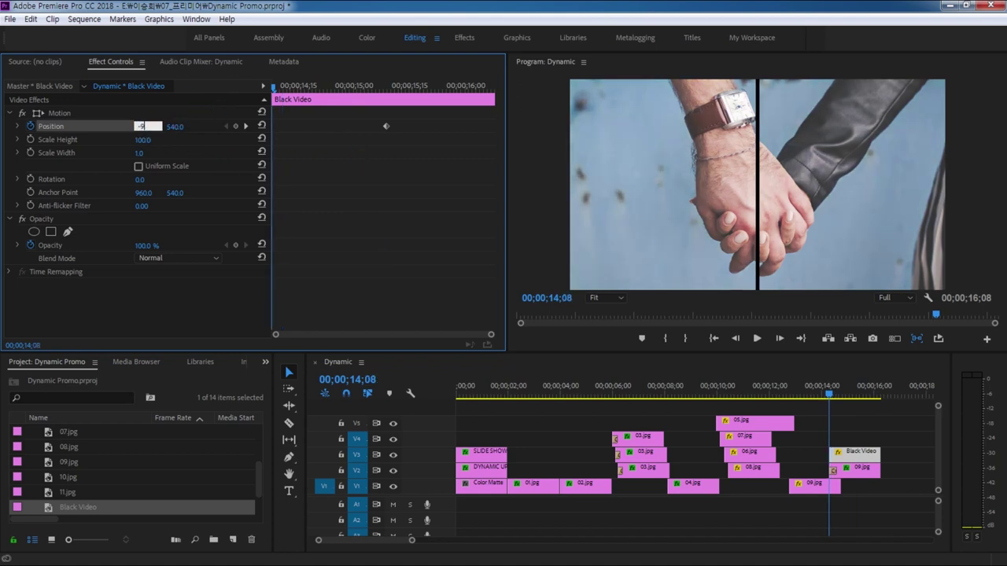
pyautogui.write('60')
pyautogui.press('Return')
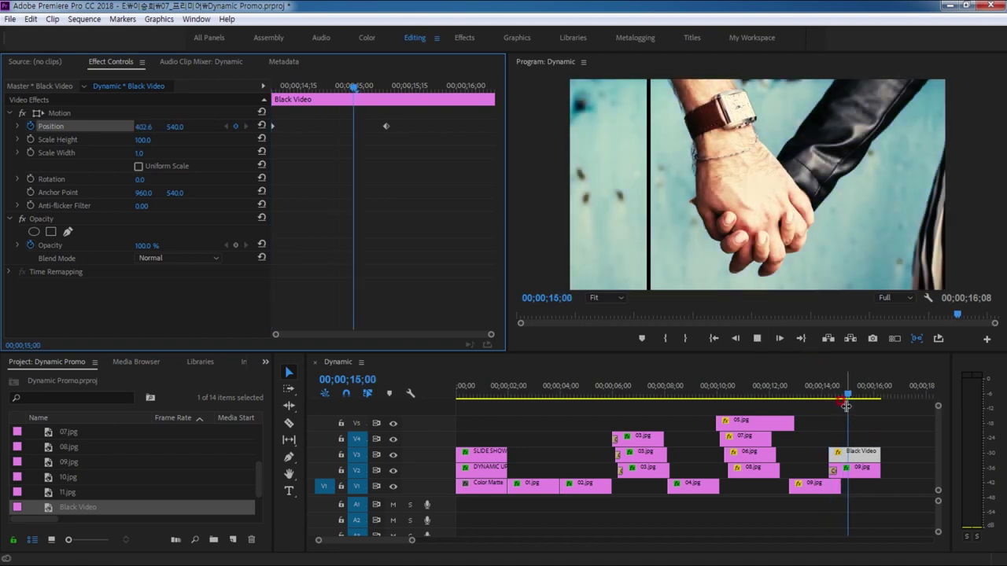
# Ease In the end Position keyframe and drag the velocity handle so it decelerates.
pyautogui.click(494, 248)
pyautogui.rightClick(384, 132)
pyautogui.moveTo(444, 234)
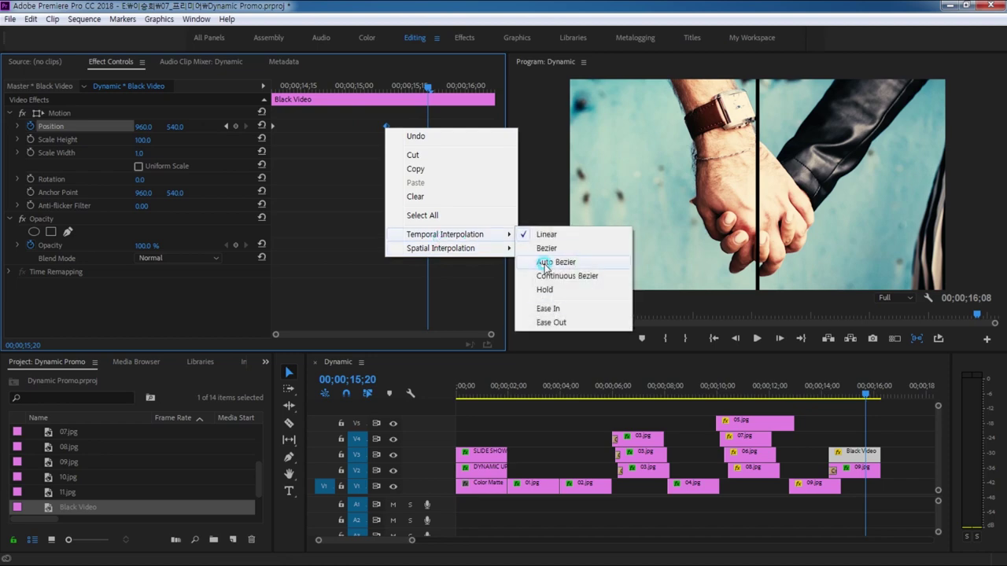
pyautogui.click(538, 310)
pyautogui.click(18, 126)
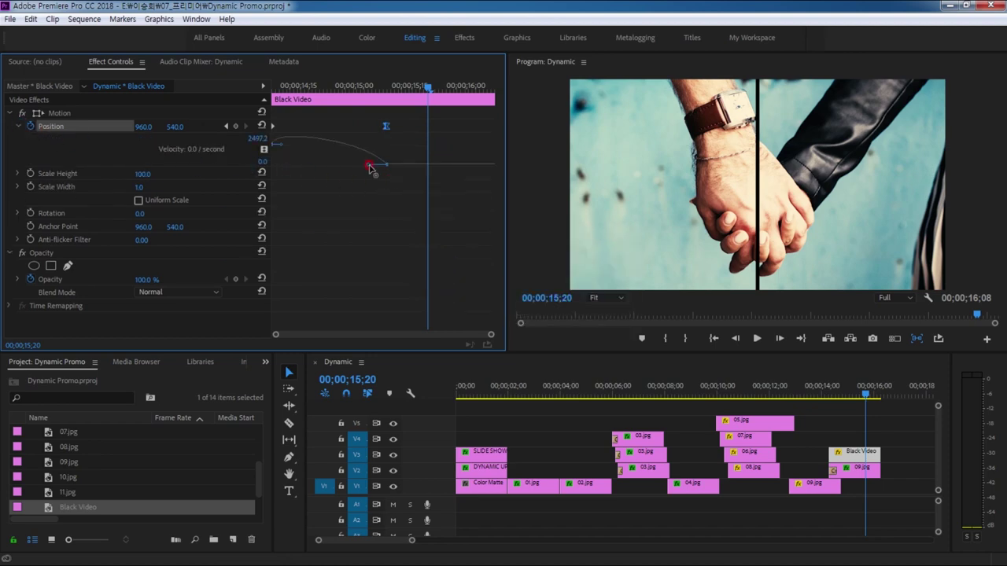
pyautogui.moveTo(367, 168); pyautogui.dragTo(277, 163)
# Duplicate the Black Video line onto V4 and V5.
pyautogui.click(853, 456)
pyautogui.moveTo(854, 456); pyautogui.dragTo(853, 439)
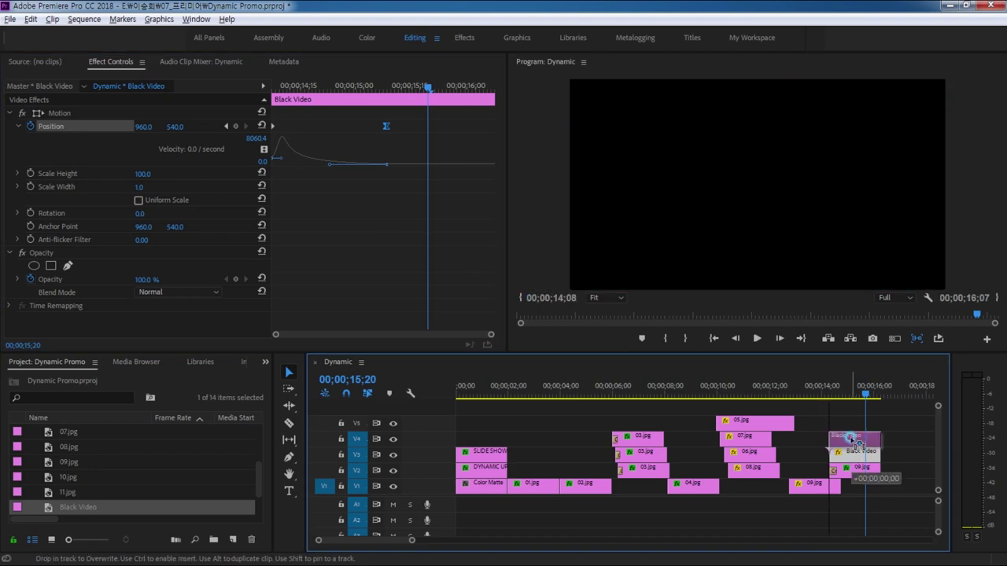
pyautogui.moveTo(864, 398); pyautogui.dragTo(855, 398)
pyautogui.moveTo(854, 438); pyautogui.dragTo(842, 422)
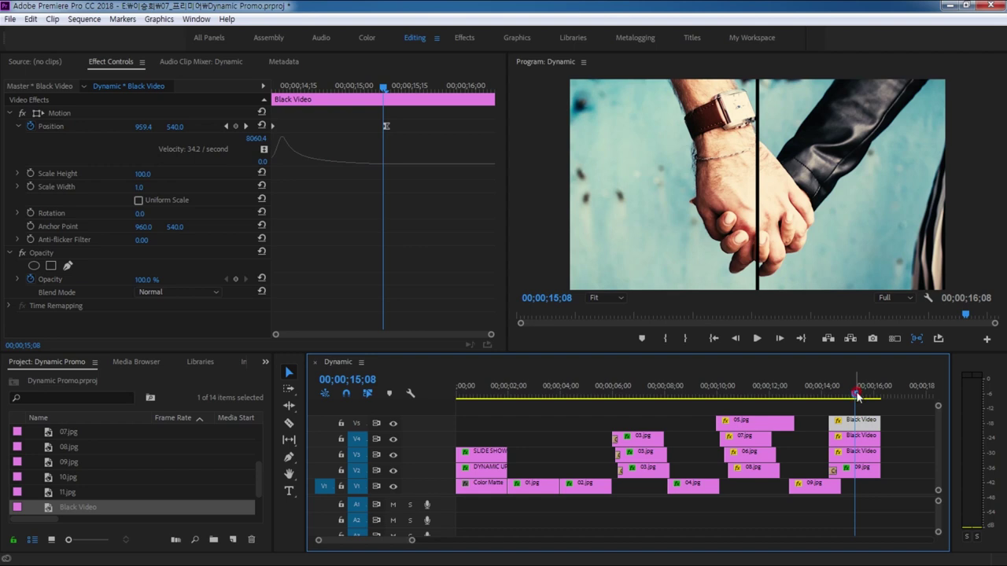
# Move the copy's end keyframe to 14;25, set its X to 470, and preview.
pyautogui.click(583, 279)
pyautogui.moveTo(384, 92); pyautogui.dragTo(334, 96)
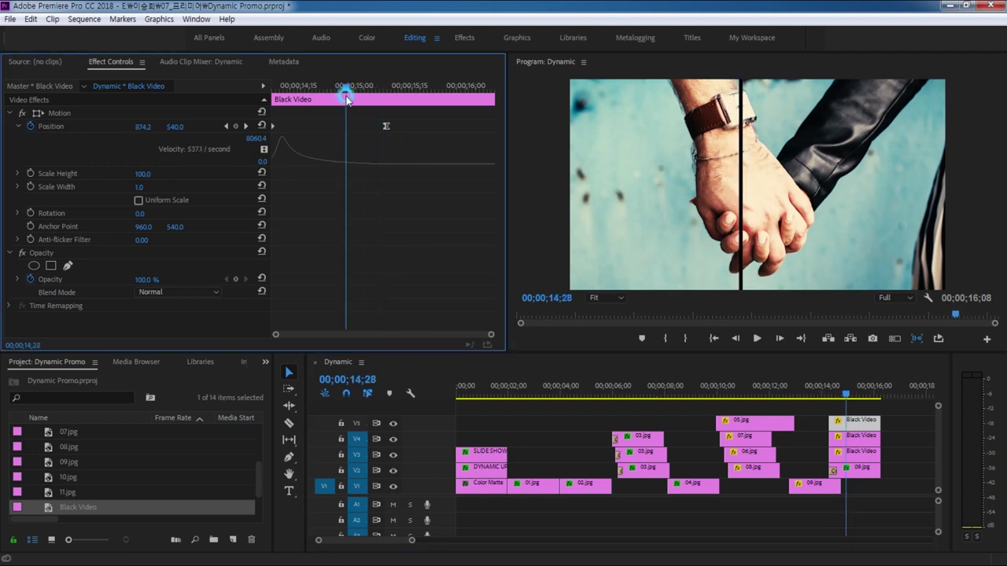
pyautogui.moveTo(387, 126); pyautogui.dragTo(334, 126)
pyautogui.click(422, 222)
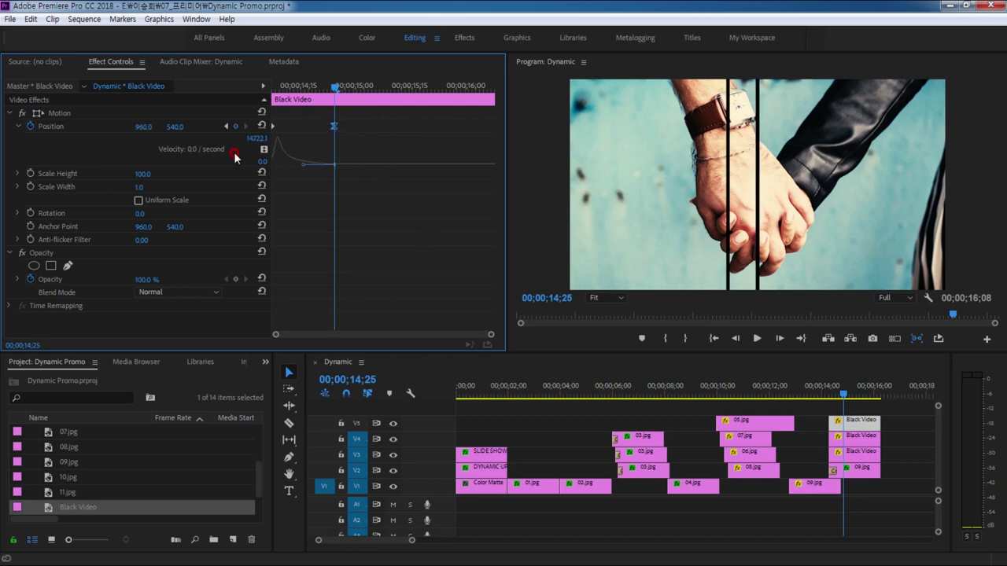
pyautogui.moveTo(172, 128)
pyautogui.mouseDown()
pyautogui.moveTo(316, 131)
pyautogui.moveTo(180, 138)
pyautogui.mouseUp()
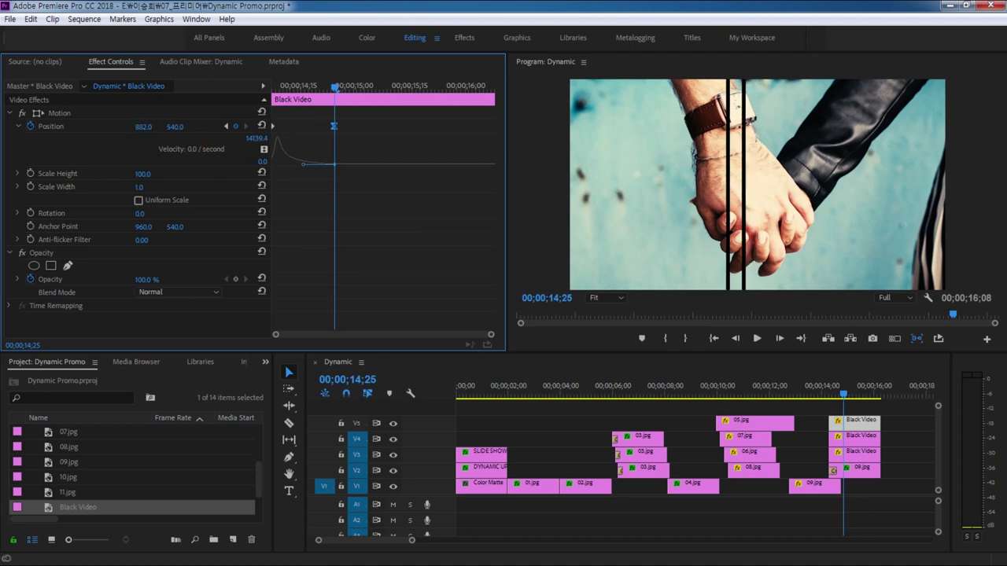
pyautogui.moveTo(144, 129)
pyautogui.mouseDown()
pyautogui.moveTo(79, 130)
pyautogui.moveTo(151, 136)
pyautogui.mouseUp()
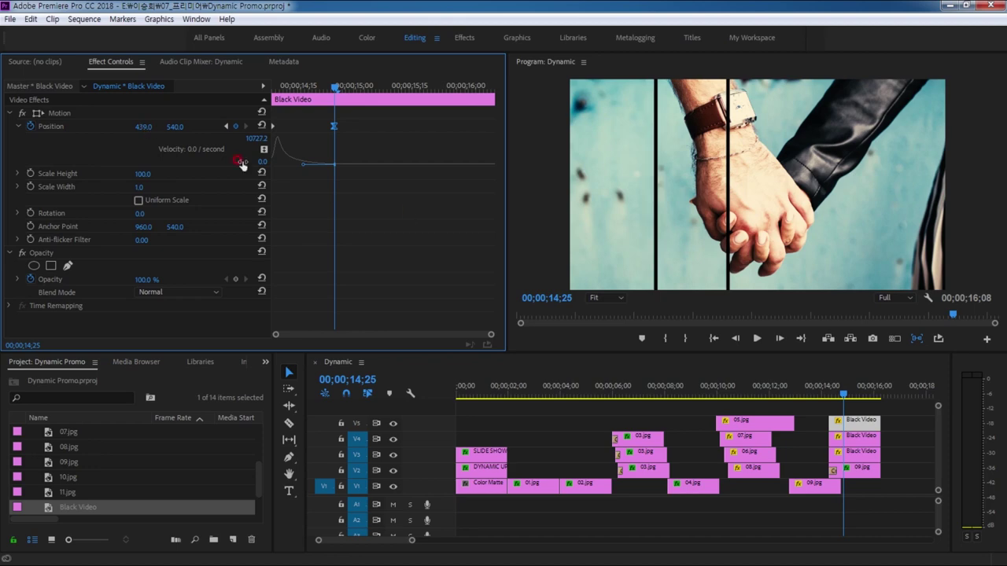
pyautogui.click(142, 128)
pyautogui.write('470')
pyautogui.press('Return')
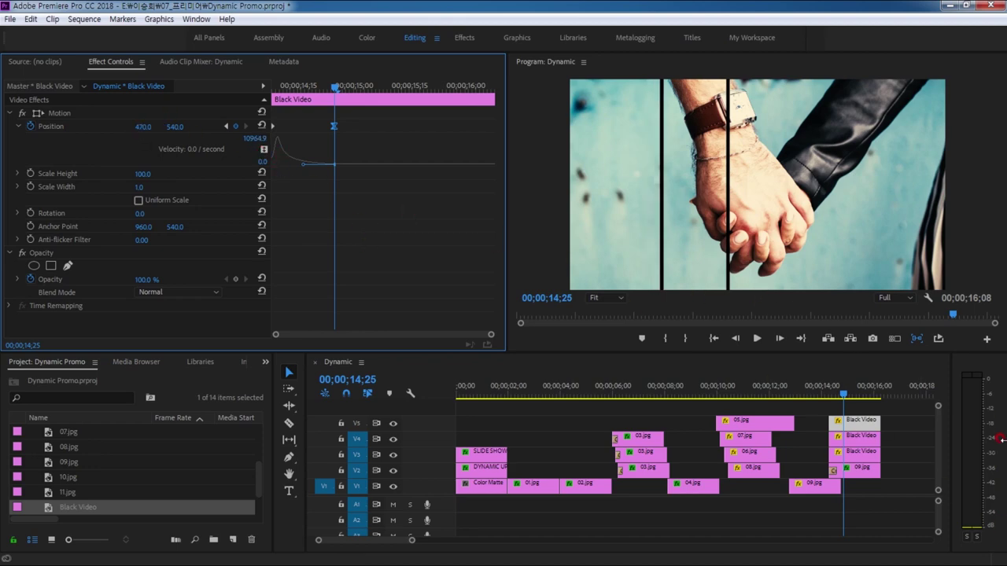
pyautogui.moveTo(836, 398); pyautogui.dragTo(831, 403)
pyautogui.press('space')
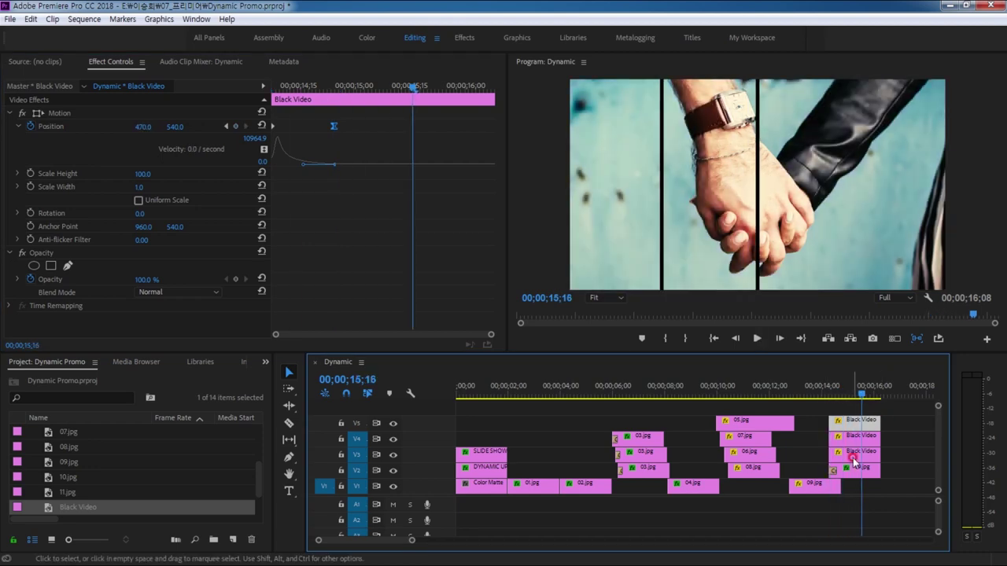
# Move the V3 bar's end Position keyframe to its last frame, settling at X 1460.
pyautogui.click(856, 453)
pyautogui.click(417, 104)
pyautogui.press('Right')
pyautogui.press('Right')
pyautogui.press('Right')
pyautogui.press('Right')
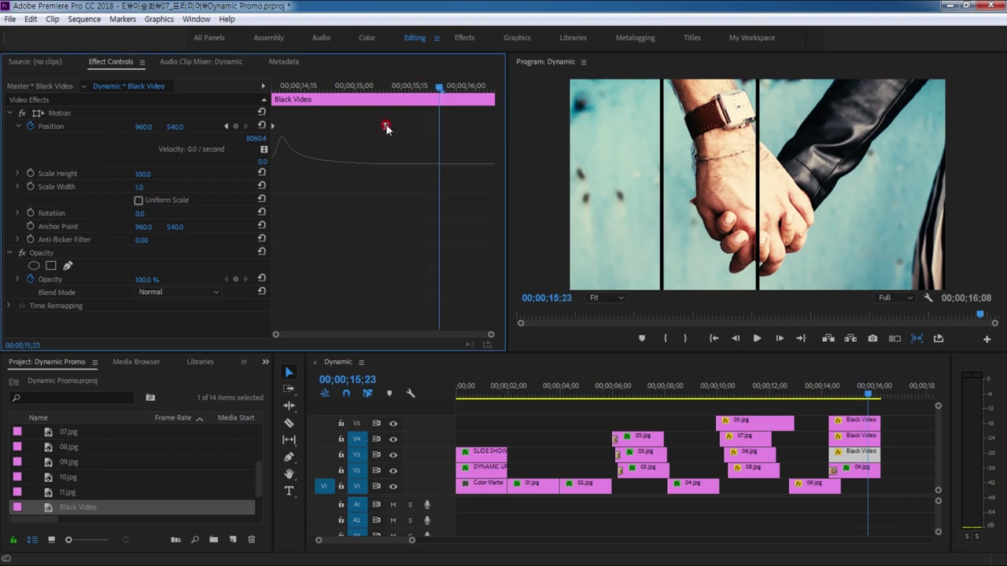
pyautogui.moveTo(386, 128); pyautogui.dragTo(438, 125)
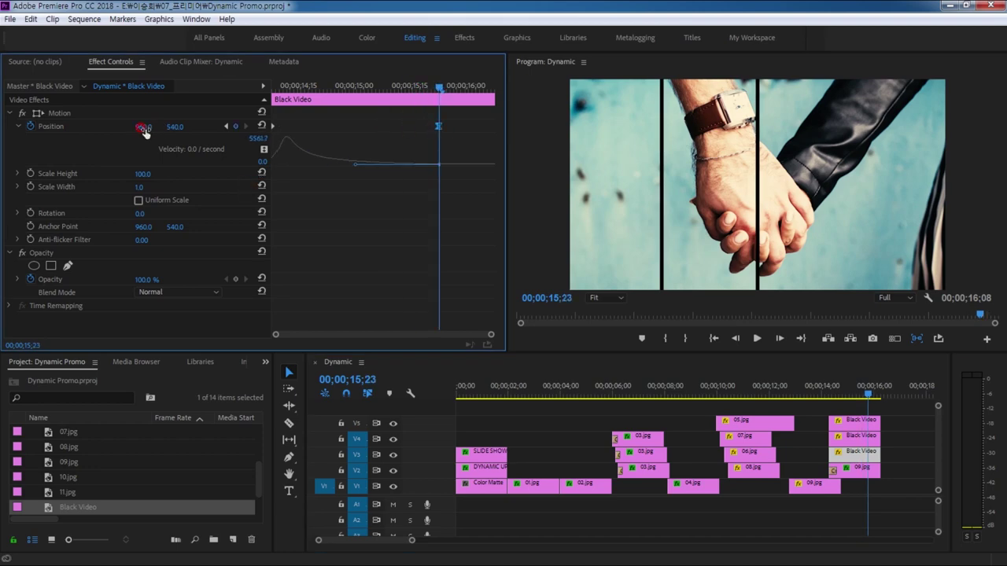
pyautogui.moveTo(144, 130); pyautogui.dragTo(204, 129)
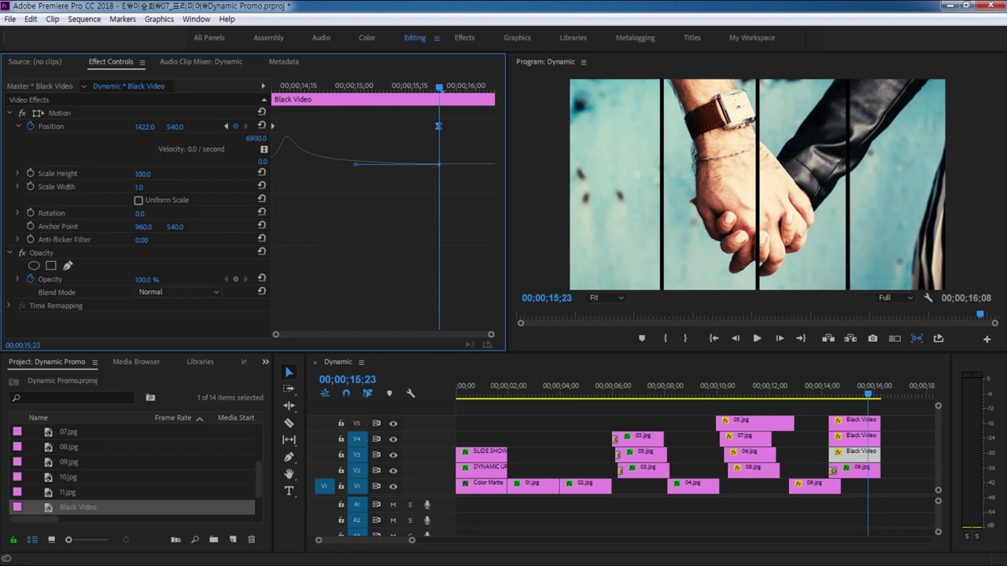
pyautogui.moveTo(157, 127); pyautogui.dragTo(148, 127)
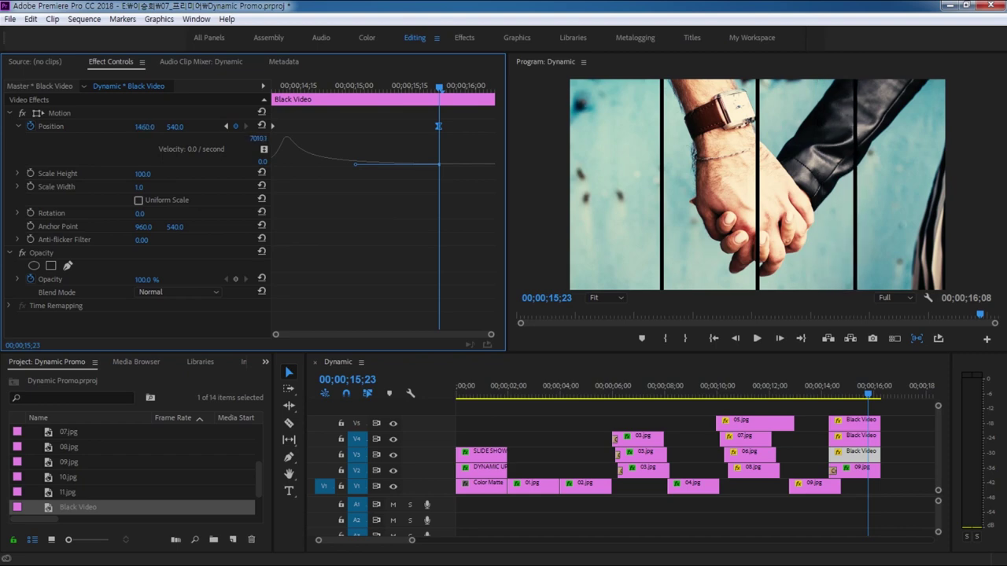
pyautogui.click(148, 127)
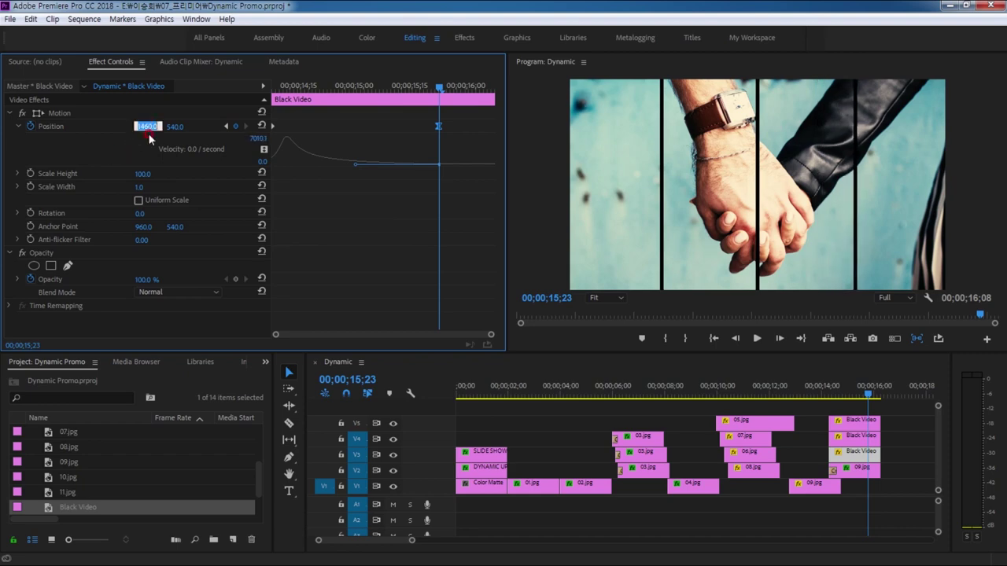
pyautogui.click(811, 523)
pyautogui.moveTo(867, 393); pyautogui.dragTo(789, 393)
# Play back the split-line animation and enlarge the timeline area.
pyautogui.press('space')
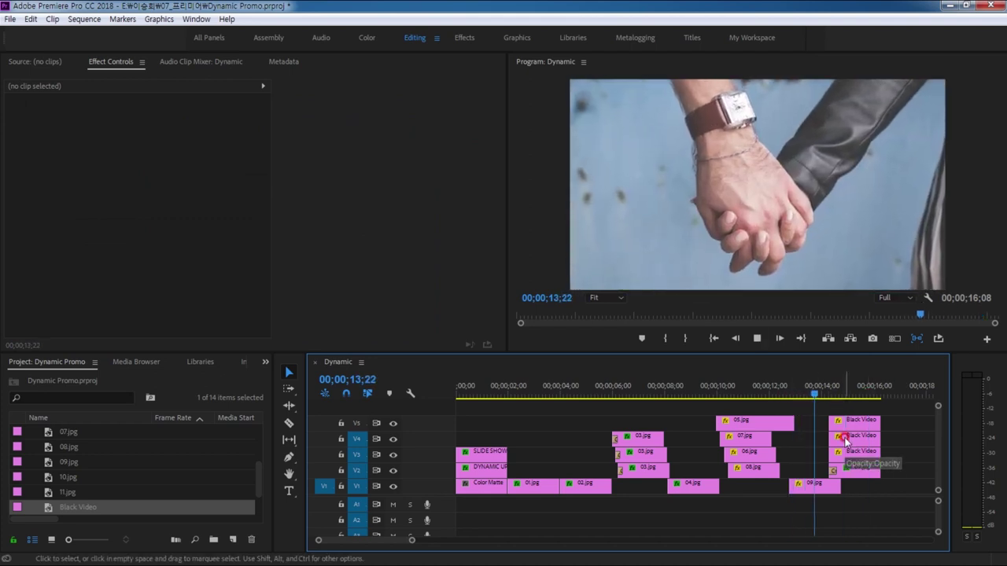
pyautogui.press('space')
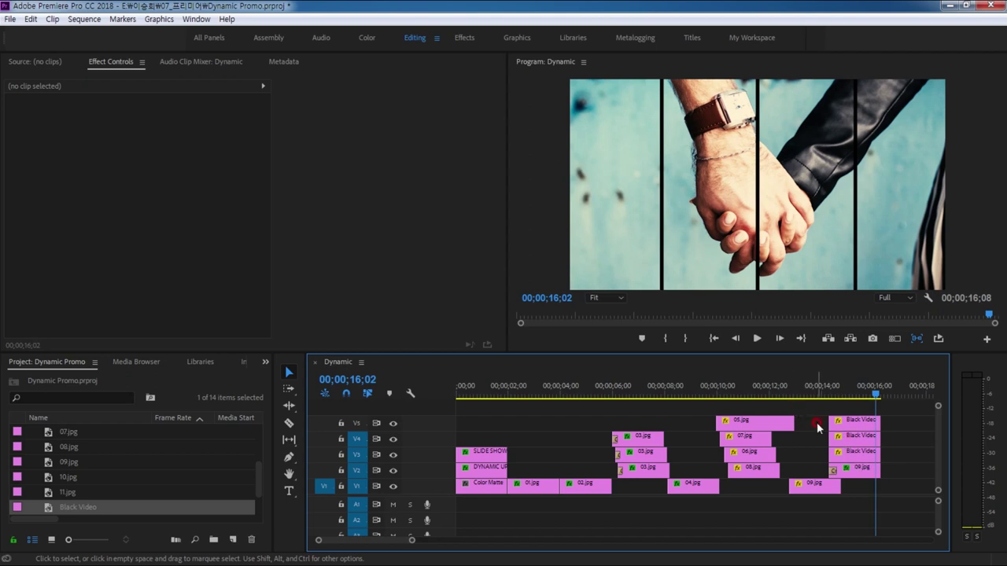
pyautogui.moveTo(519, 352); pyautogui.dragTo(528, 320)
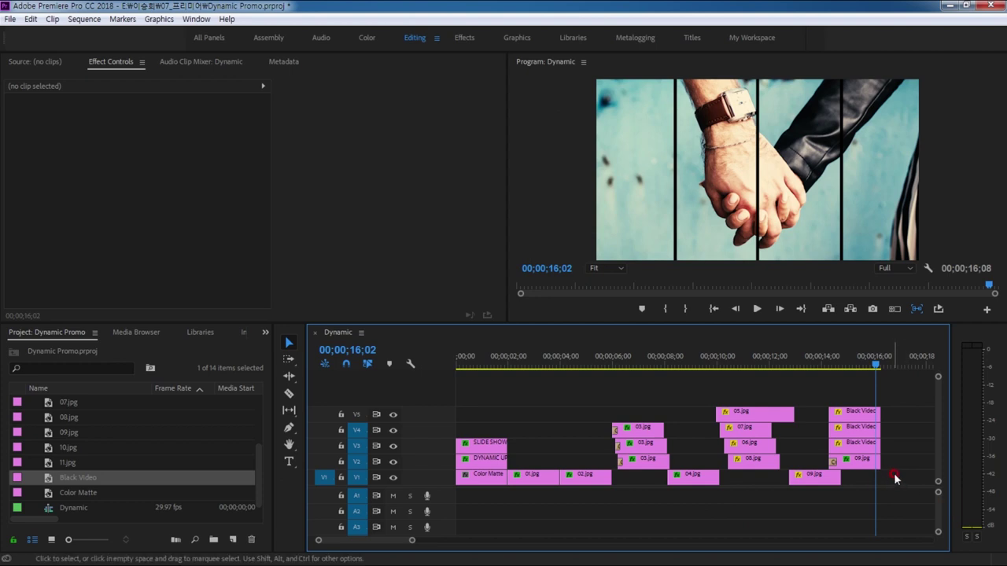
# Nest the two 09.jpg copies and three Black Video lines as Nested Sequence 01.
pyautogui.moveTo(905, 486); pyautogui.dragTo(822, 382)
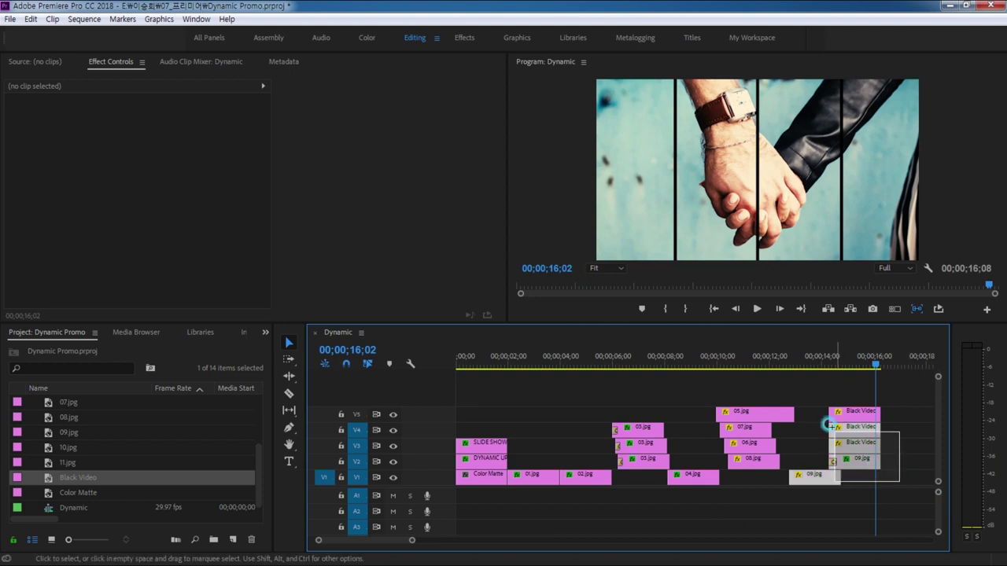
pyautogui.rightClick(824, 478)
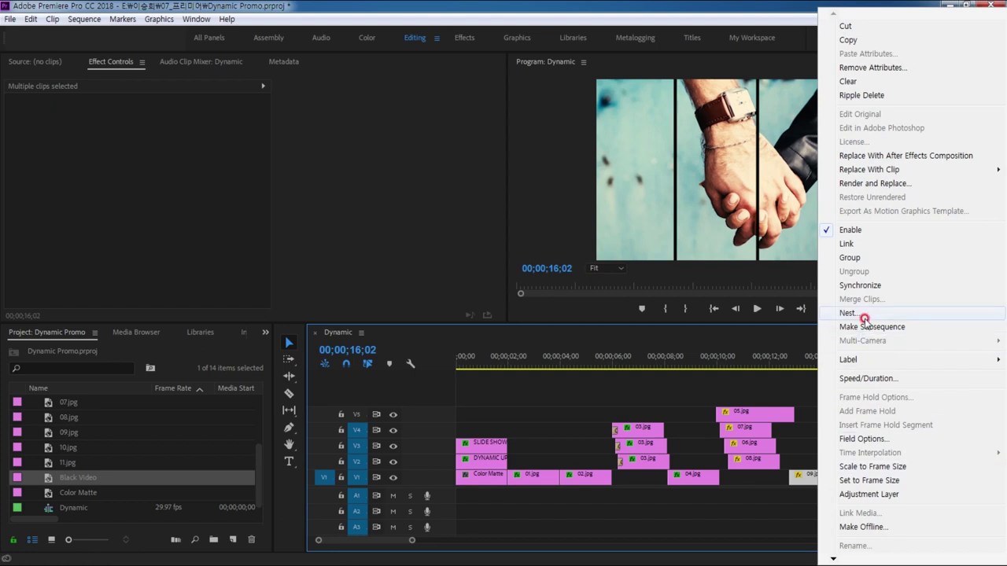
pyautogui.click(866, 313)
pyautogui.click(480, 300)
pyautogui.click(465, 275)
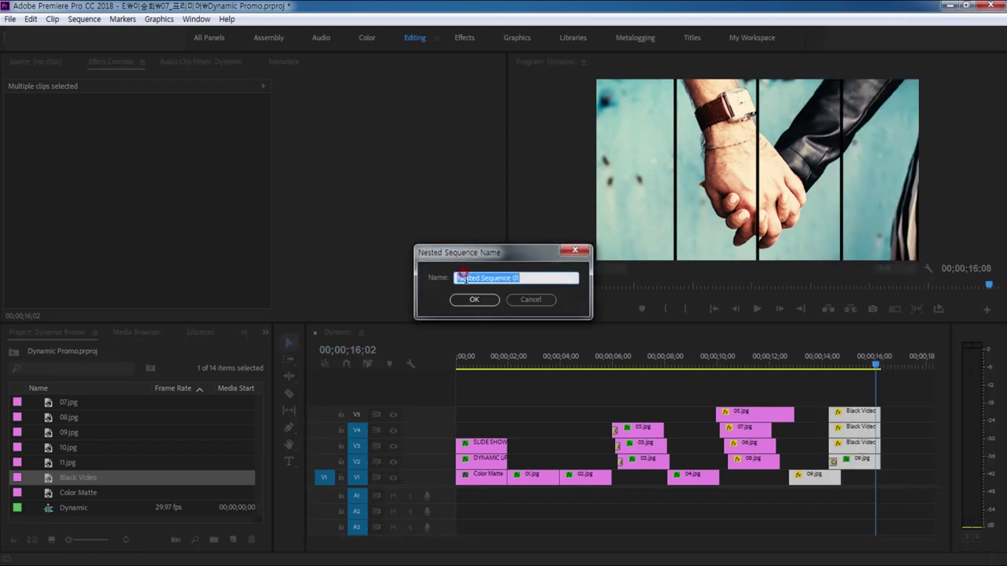
pyautogui.click(474, 300)
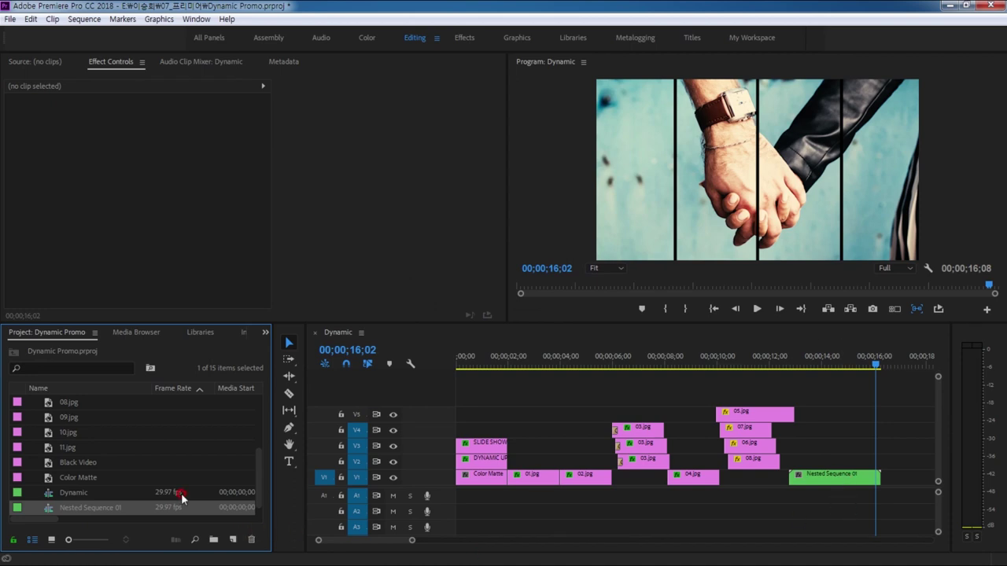
# Duplicate Nested Sequence 01 in the Project panel.
pyautogui.doubleClick(49, 511)
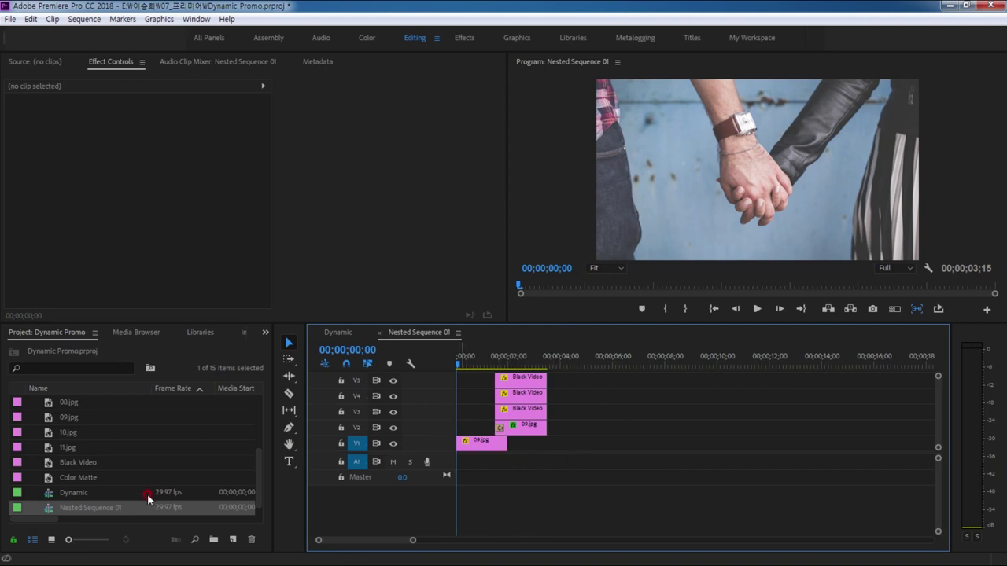
pyautogui.click(263, 482)
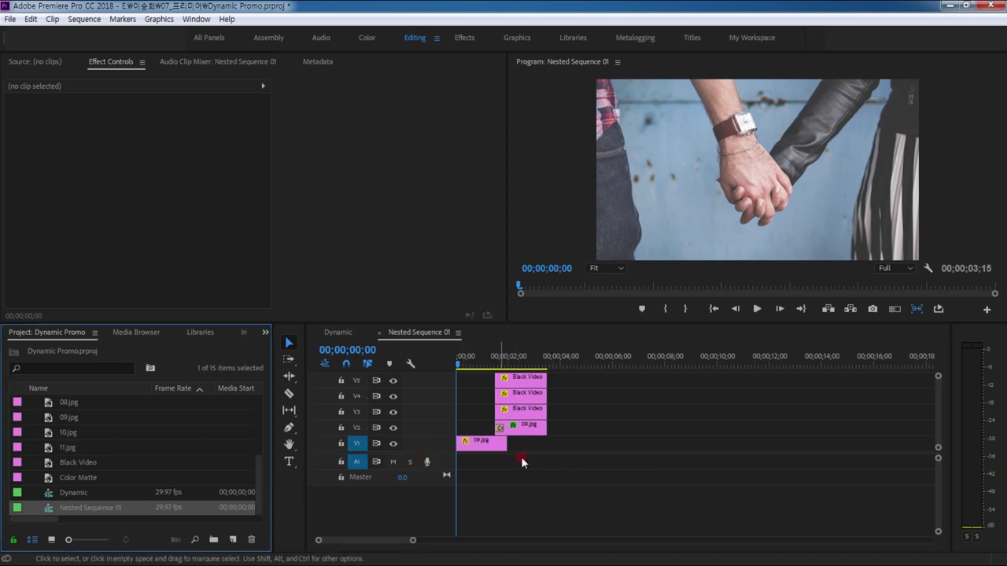
pyautogui.rightClick(51, 512)
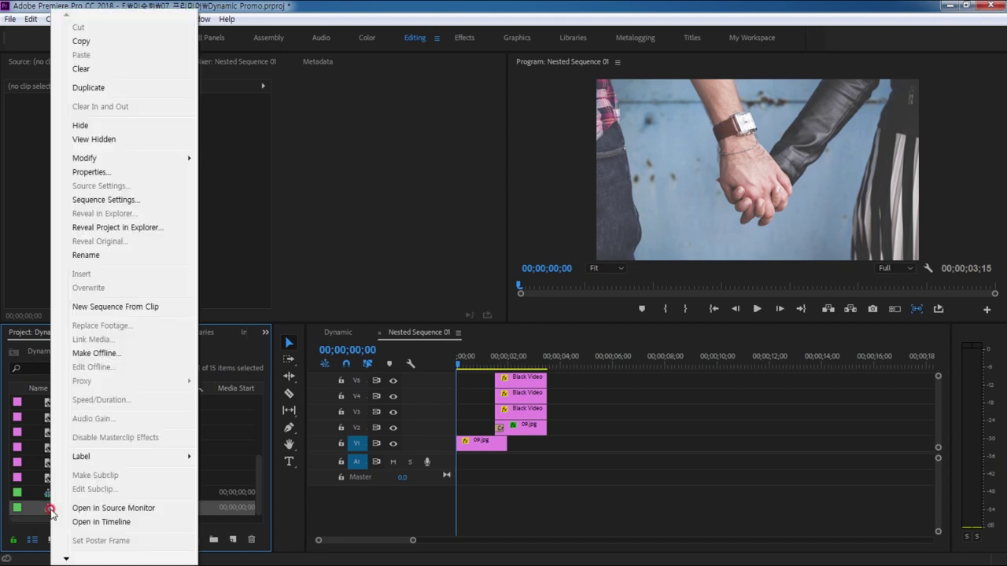
pyautogui.click(126, 88)
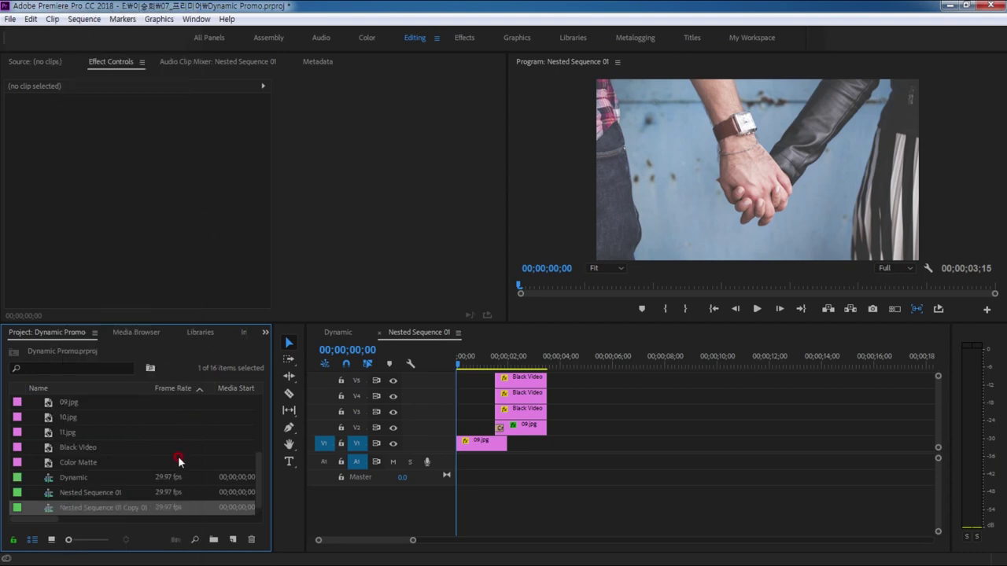
# Replace the V1 and V2 09.jpg clips in Nested Sequence 01 Copy 01 with 10.jpg, then return to Dynamic.
pyautogui.doubleClick(49, 508)
pyautogui.click(592, 379)
pyautogui.click(519, 334)
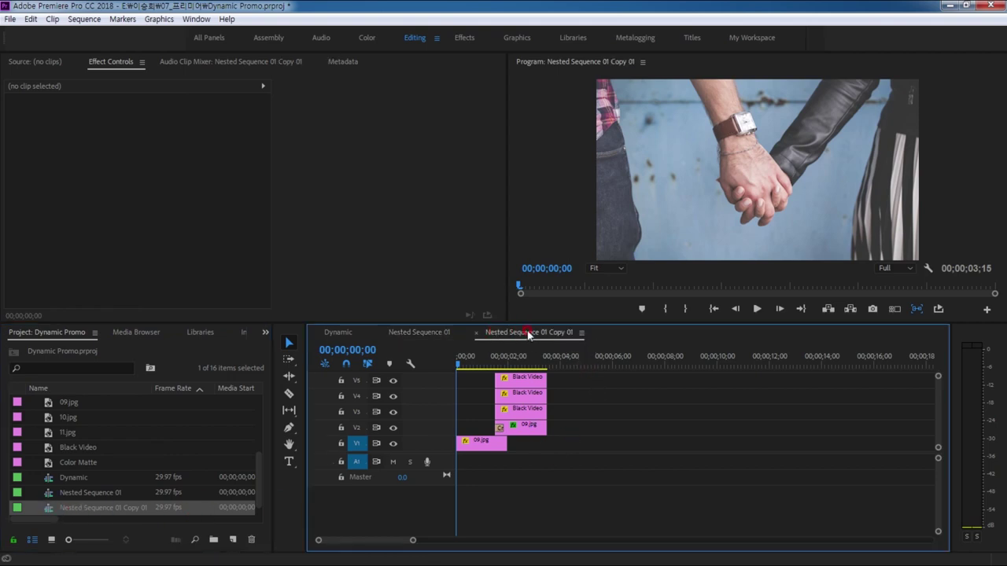
pyautogui.click(188, 413)
pyautogui.click(46, 422)
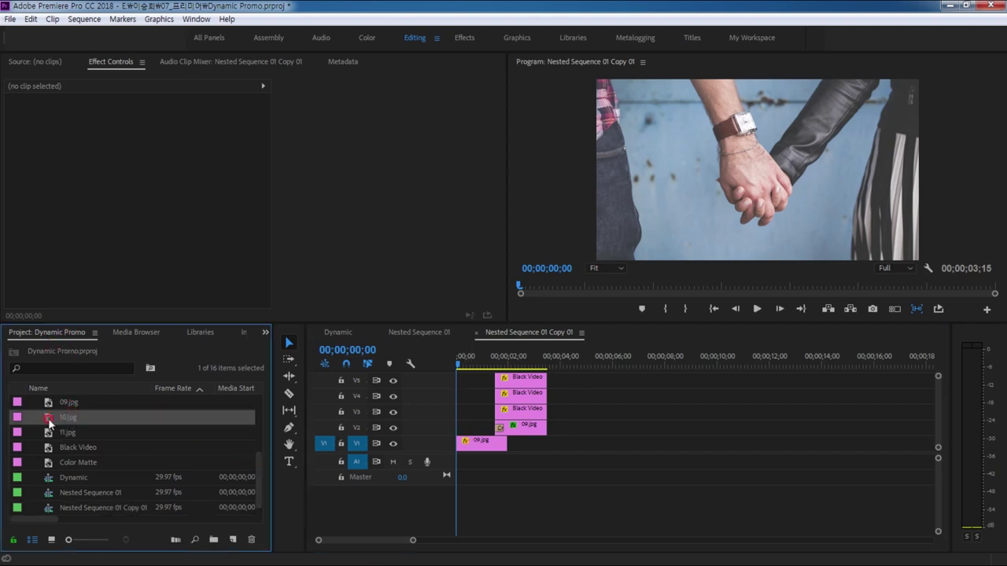
pyautogui.moveTo(50, 422); pyautogui.dragTo(484, 441)
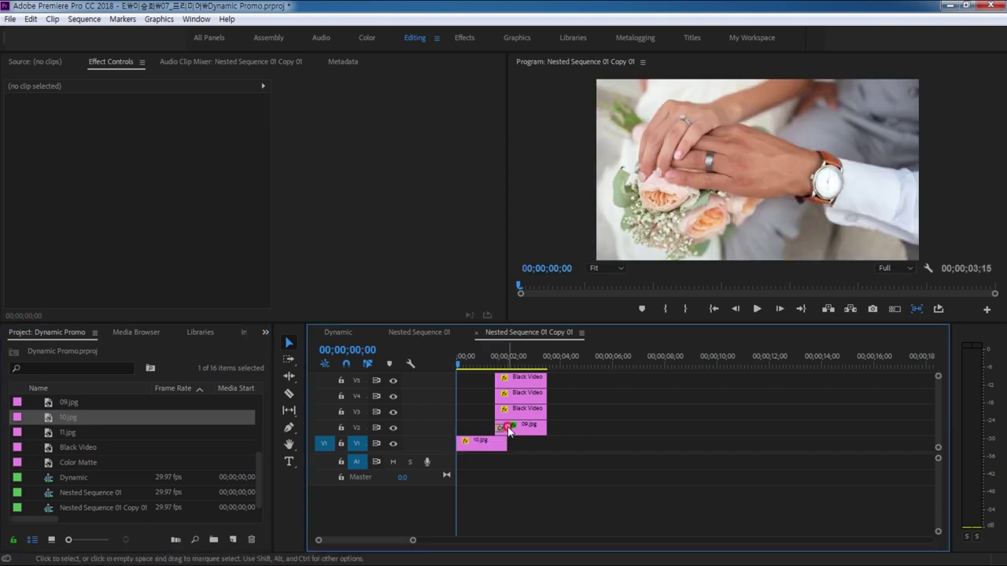
pyautogui.moveTo(52, 423); pyautogui.dragTo(528, 426)
pyautogui.click(339, 334)
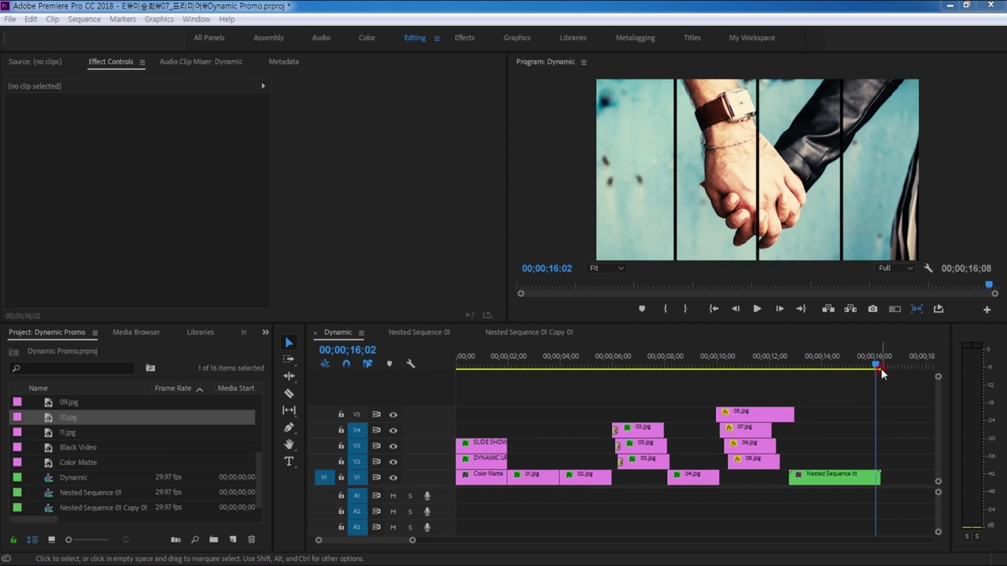
# Move the Nested Sequence 01 clip up to V2 and start keyframing its Position.
pyautogui.moveTo(876, 368); pyautogui.dragTo(881, 366)
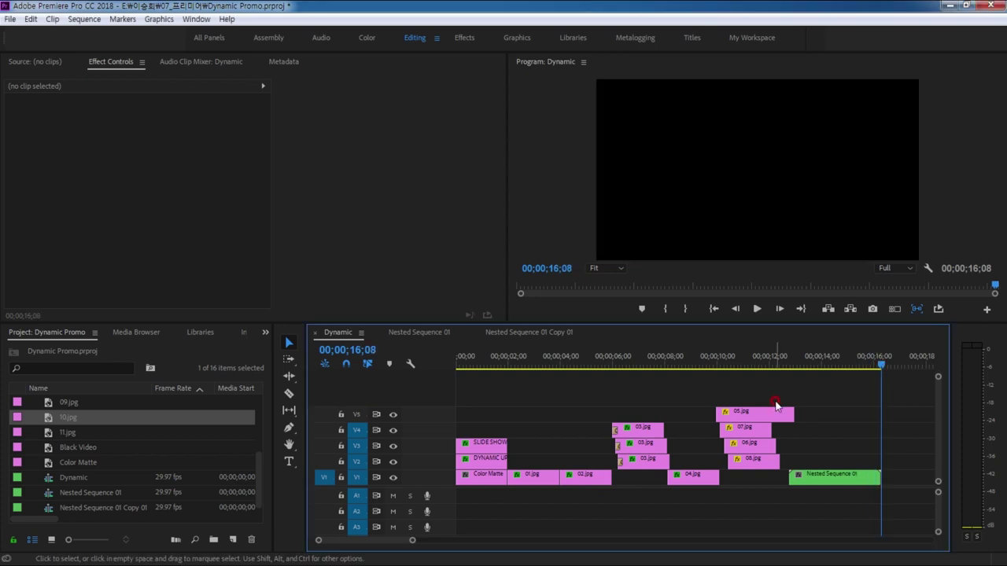
pyautogui.hotkey('shift', 'Left')
pyautogui.hotkey('shift', 'Left')
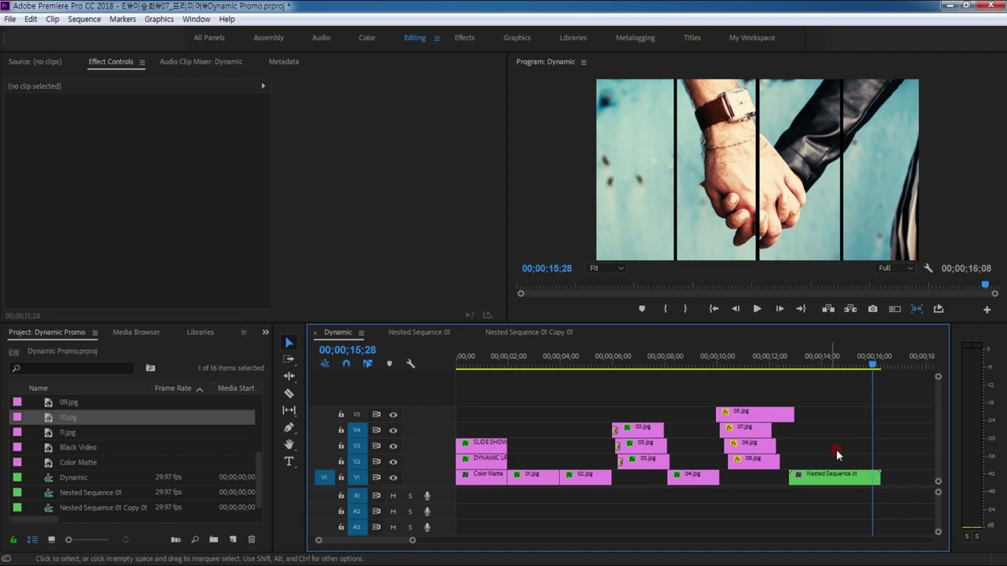
pyautogui.click(832, 476)
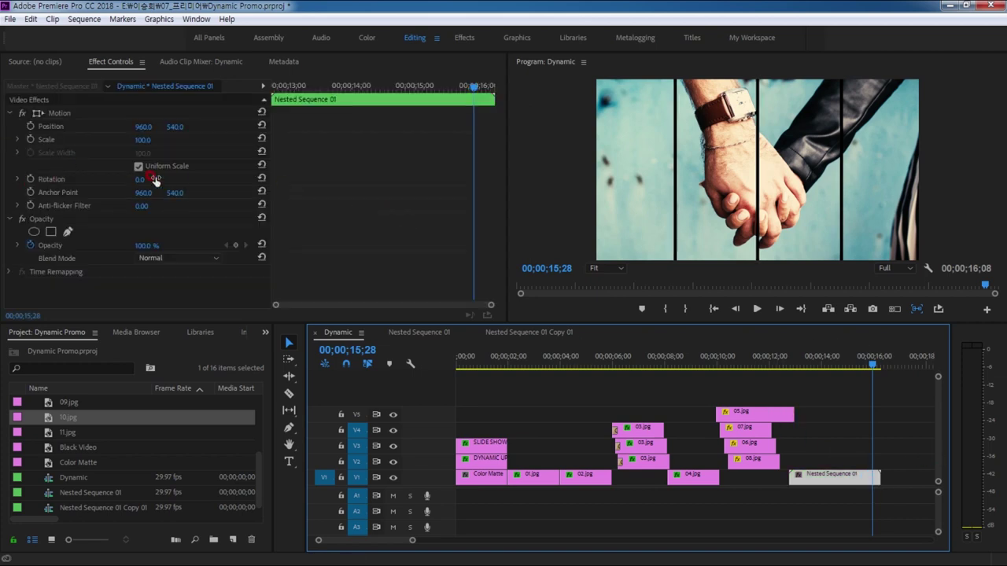
pyautogui.moveTo(824, 476); pyautogui.dragTo(849, 466)
pyautogui.click(288, 211)
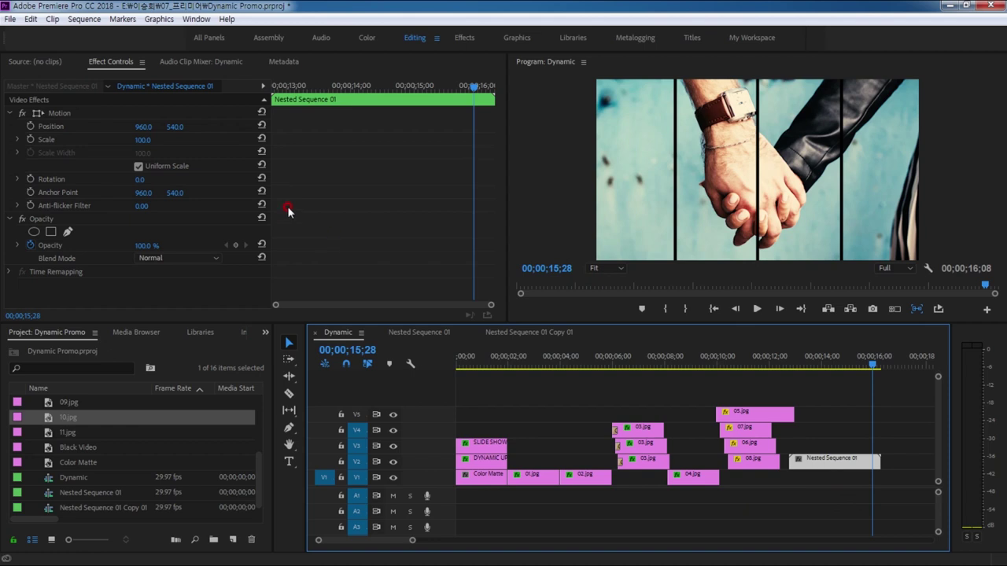
pyautogui.click(30, 126)
pyautogui.press('End')
pyautogui.press('Left')
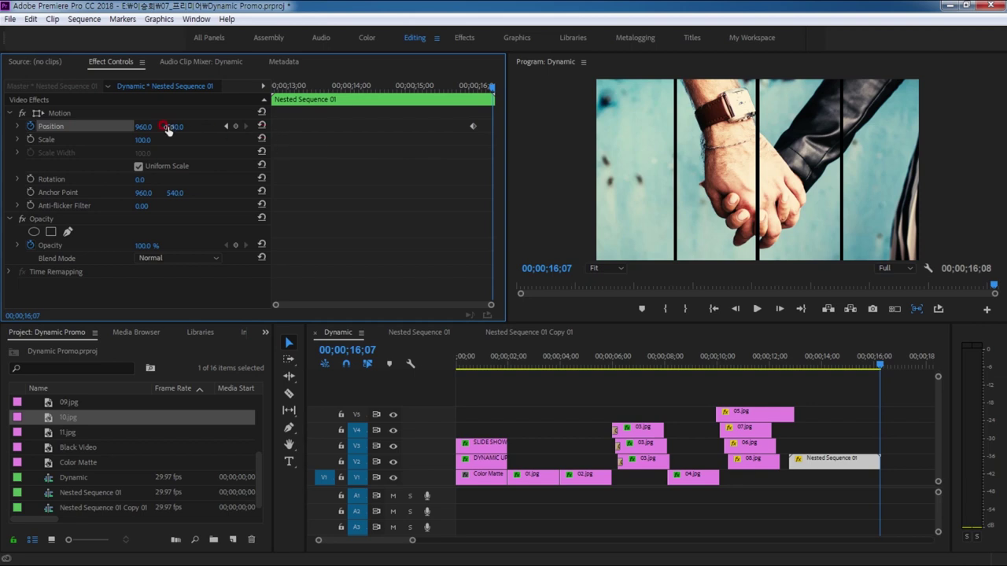
# Set the end horizontal Position to -960 and preview the slide-out.
pyautogui.click(144, 125)
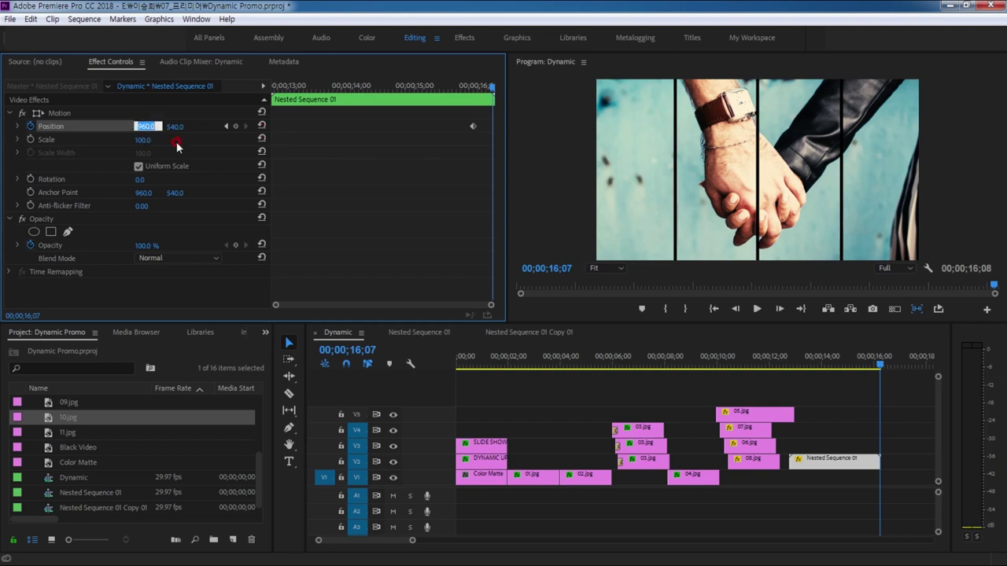
pyautogui.write('-9')
pyautogui.press('Return')
pyautogui.moveTo(880, 367); pyautogui.dragTo(844, 371)
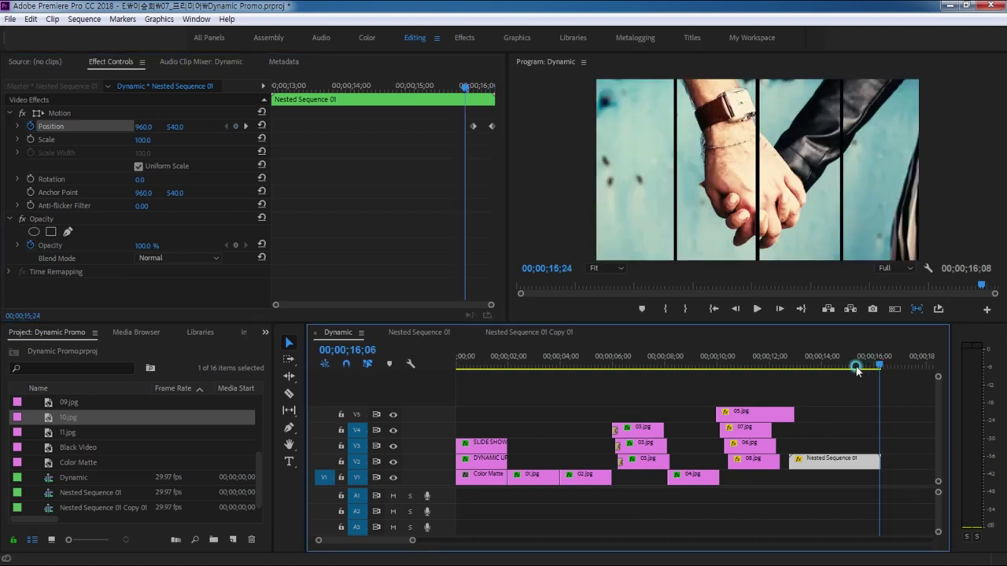
pyautogui.press('space')
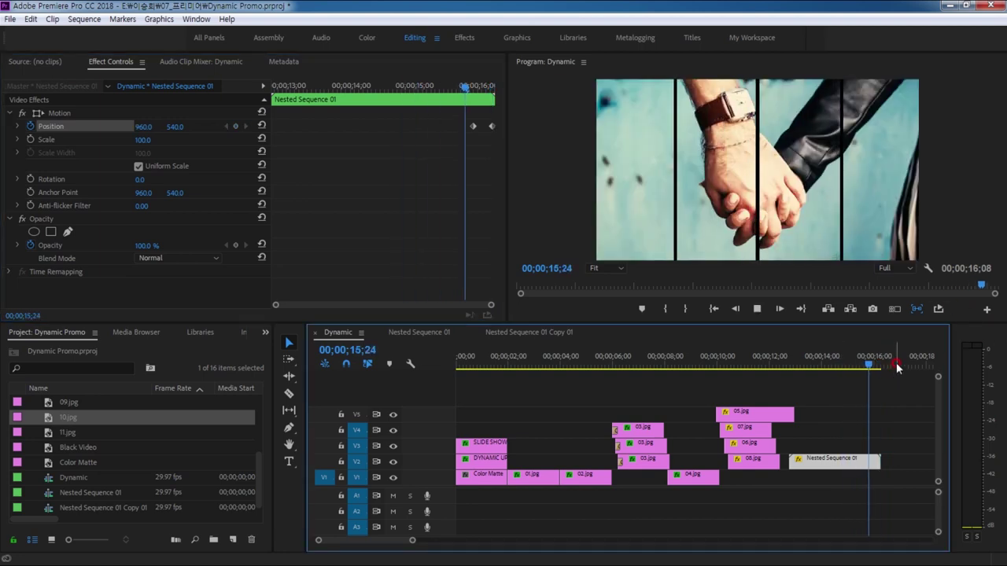
pyautogui.click(474, 126)
# Ease out the last Position keyframe, steepen its speed curve, and begin Alt-dragging a clip copy.
pyautogui.click(852, 363)
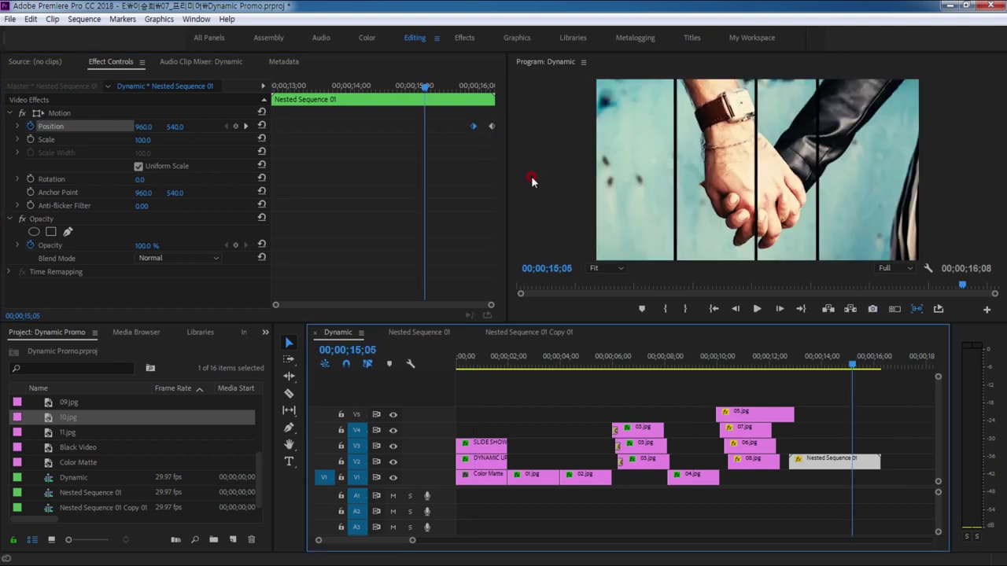
pyautogui.rightClick(473, 128)
pyautogui.moveTo(551, 231)
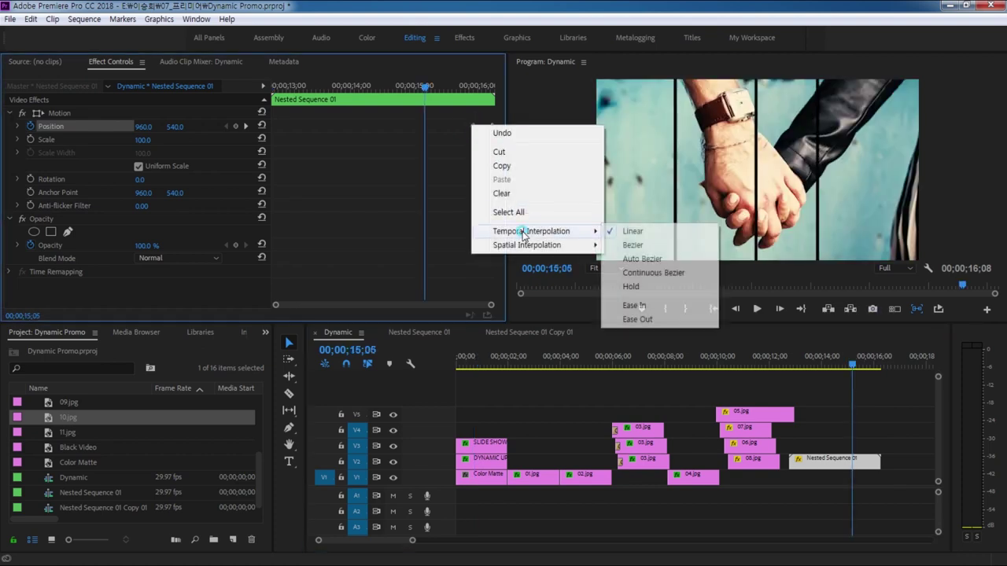
pyautogui.click(654, 319)
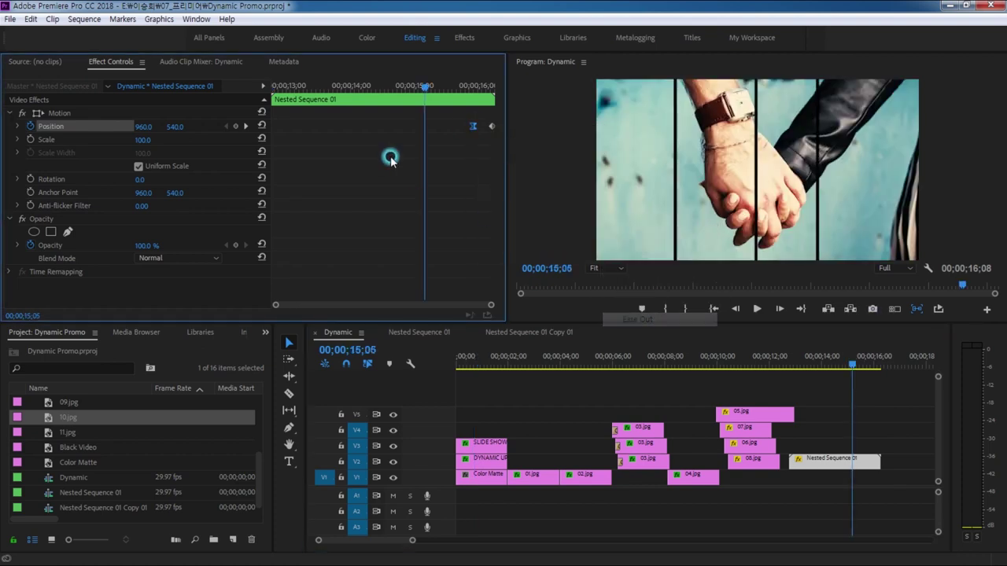
pyautogui.click(17, 126)
pyautogui.moveTo(477, 168); pyautogui.dragTo(488, 165)
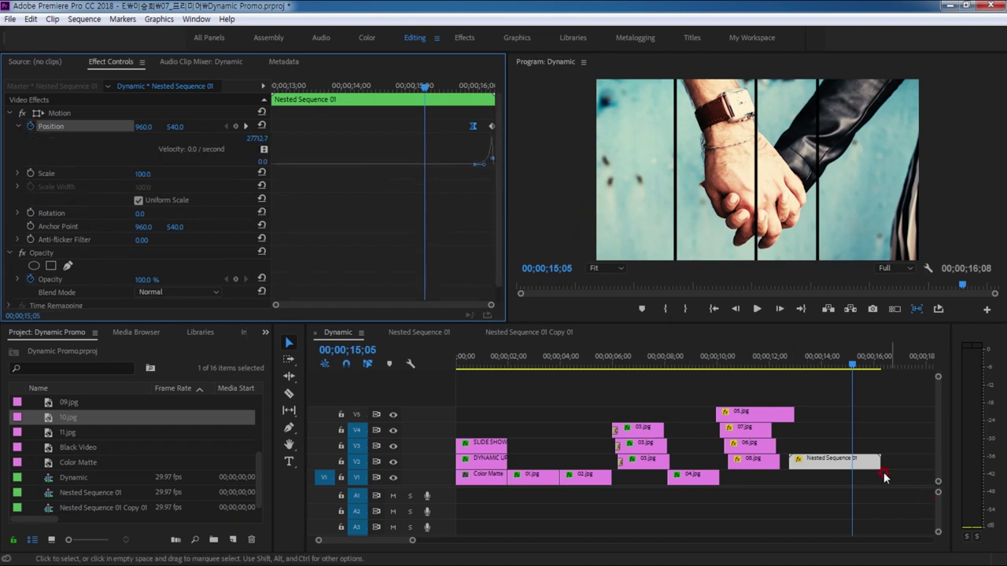
pyautogui.moveTo(853, 366); pyautogui.dragTo(866, 368)
pyautogui.click(243, 127)
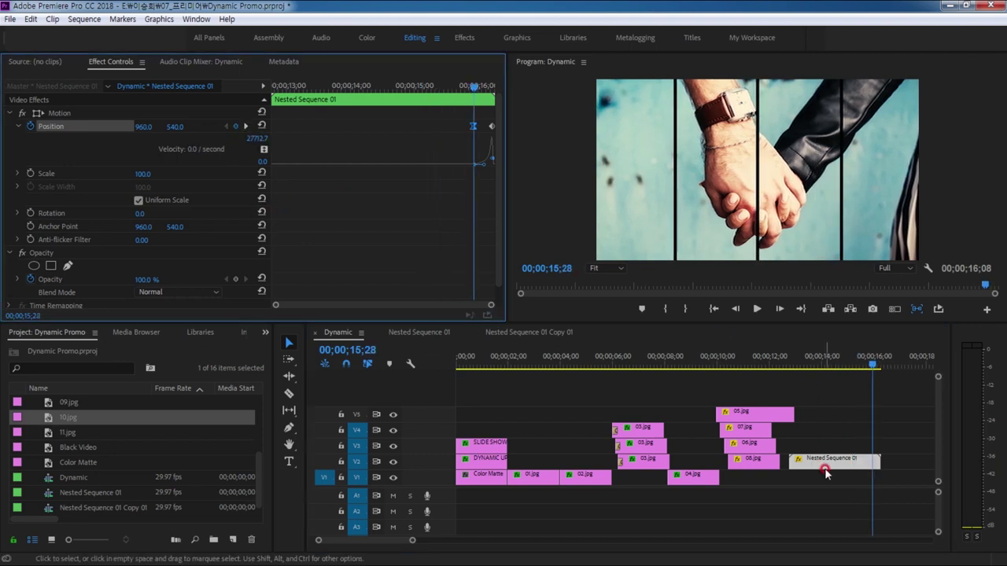
pyautogui.press('alt')
pyautogui.moveTo(813, 464); pyautogui.dragTo(895, 464)
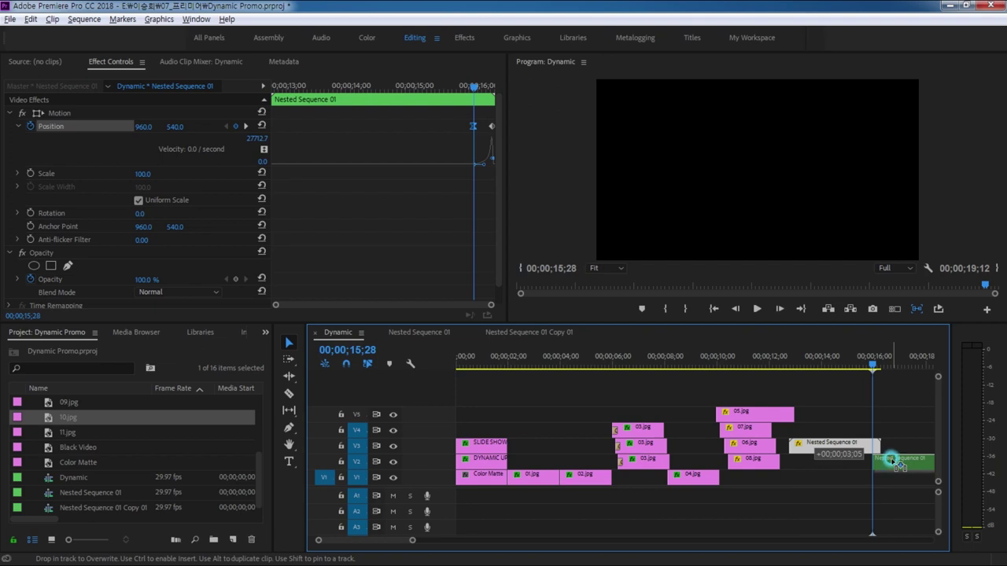
# Drop the copy on V2, swap it for Nested Sequence 01 Copy 01, then duplicate that sequence.
pyautogui.moveTo(896, 465); pyautogui.dragTo(895, 463)
pyautogui.press('-')
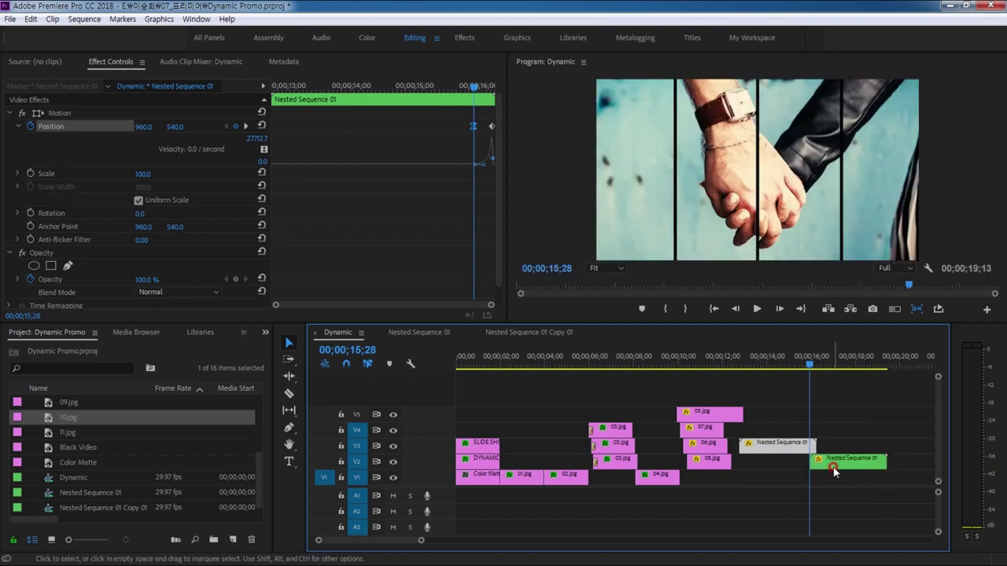
pyautogui.click(787, 445)
pyautogui.click(99, 510)
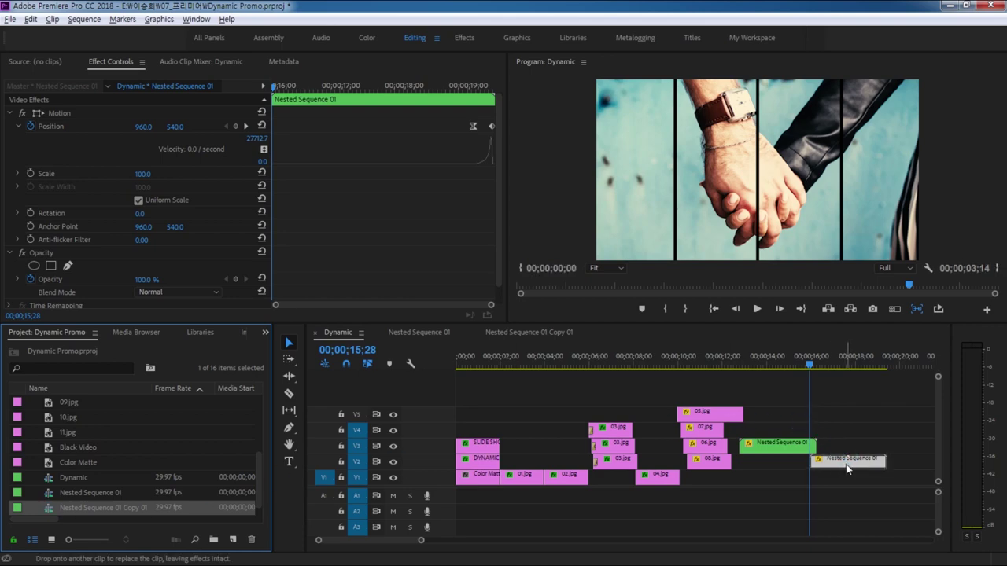
pyautogui.moveTo(50, 510); pyautogui.dragTo(845, 470)
pyautogui.moveTo(810, 366); pyautogui.dragTo(868, 367)
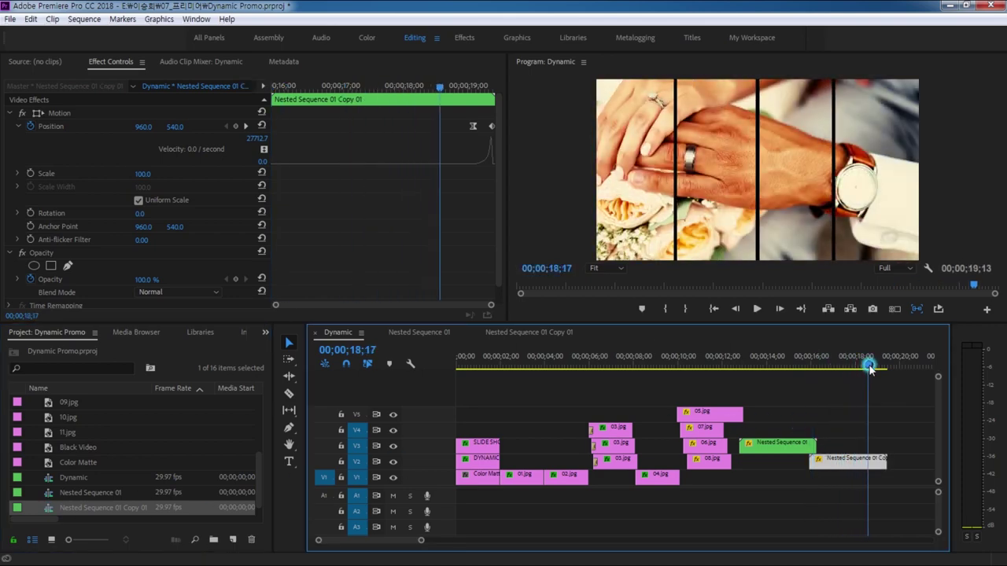
pyautogui.rightClick(51, 512)
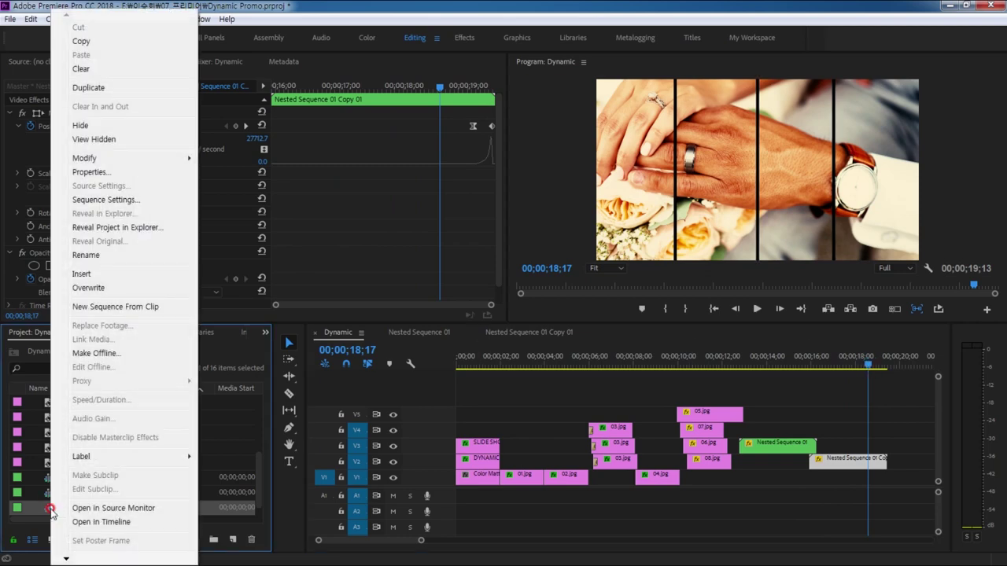
pyautogui.click(98, 88)
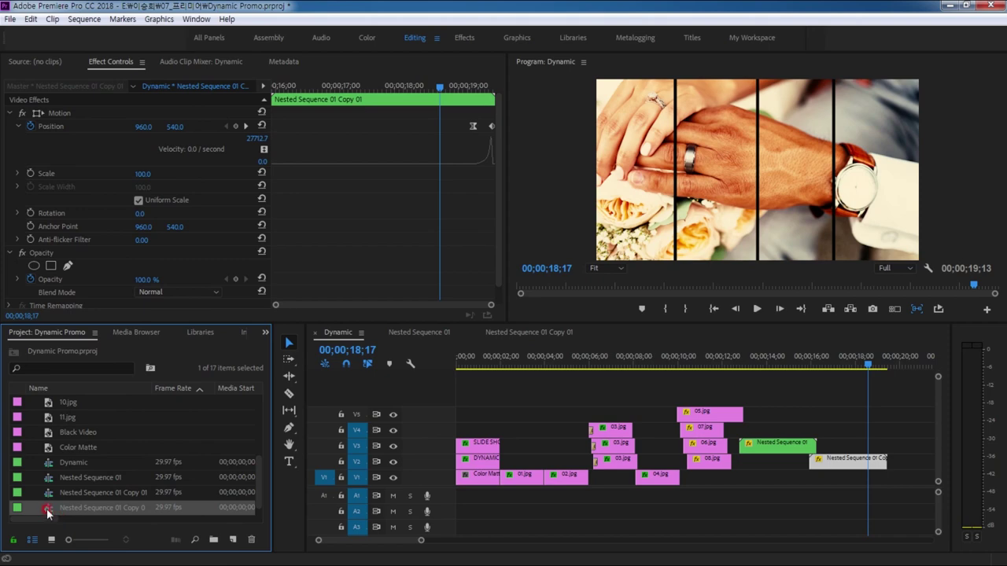
# Replace the V1 and V2 10.jpg clips in Nested Sequence 01 Copy 02 with 11.jpg.
pyautogui.doubleClick(47, 510)
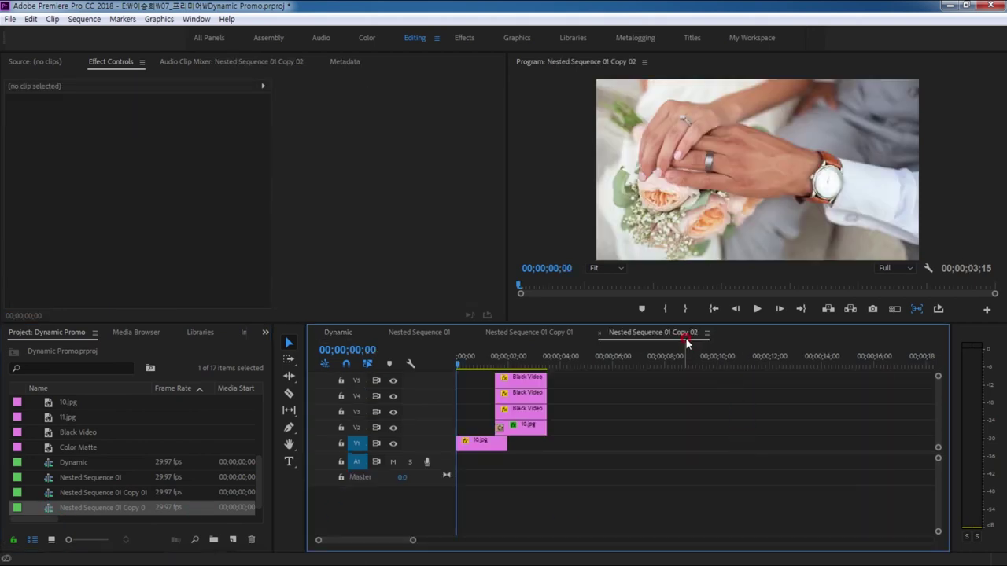
pyautogui.click(66, 421)
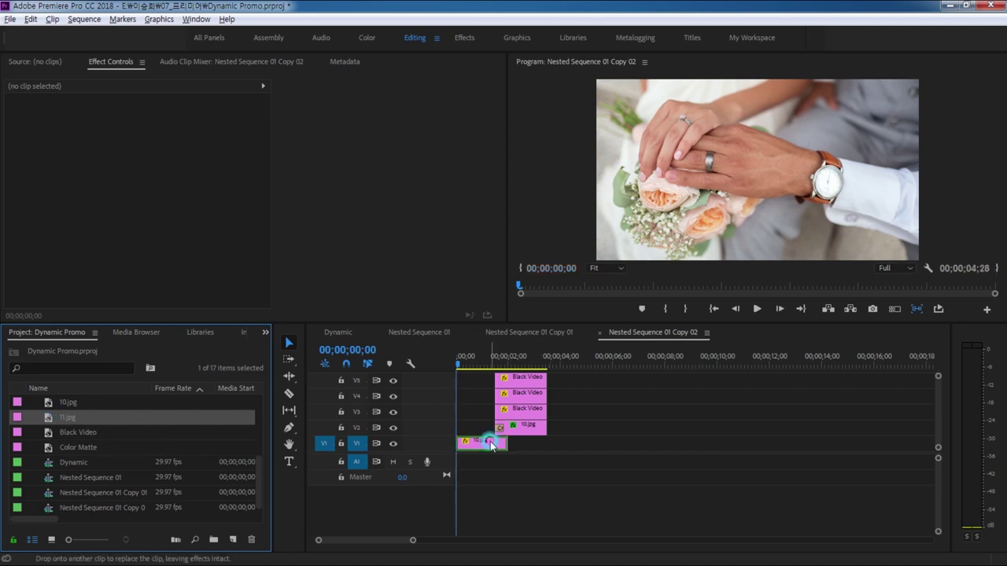
pyautogui.moveTo(48, 421); pyautogui.dragTo(483, 441)
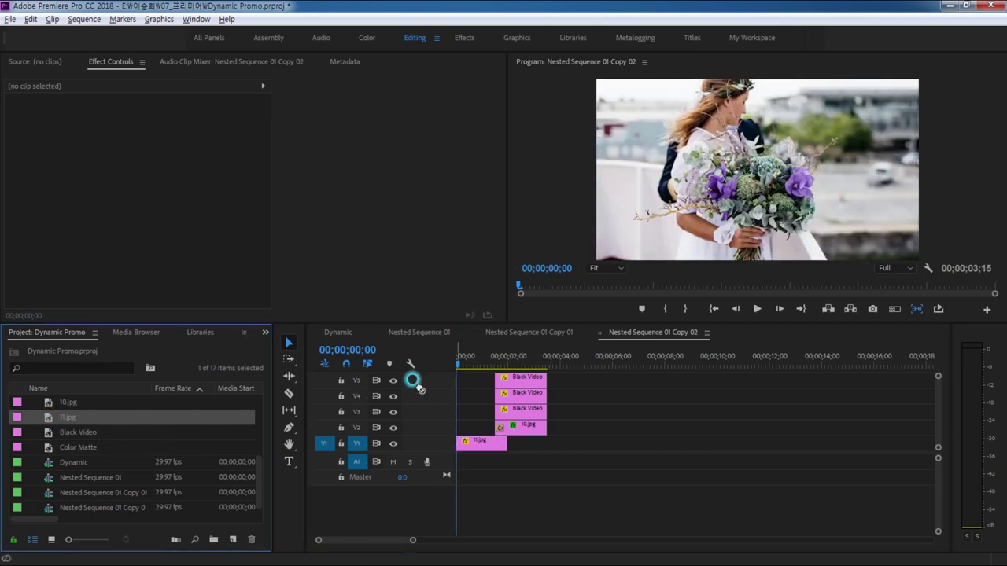
pyautogui.moveTo(47, 421); pyautogui.dragTo(521, 426)
pyautogui.click(345, 333)
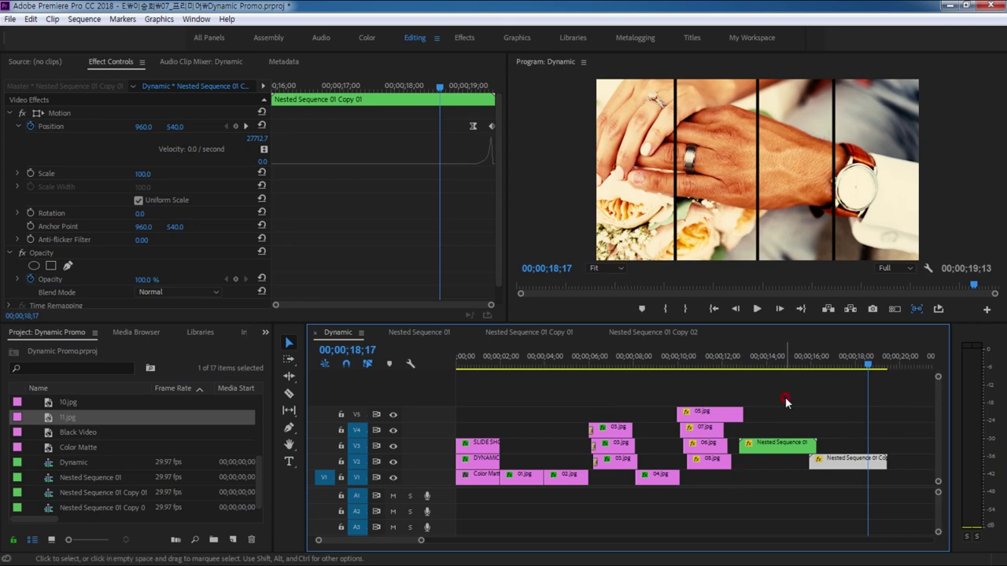
pyautogui.click(247, 127)
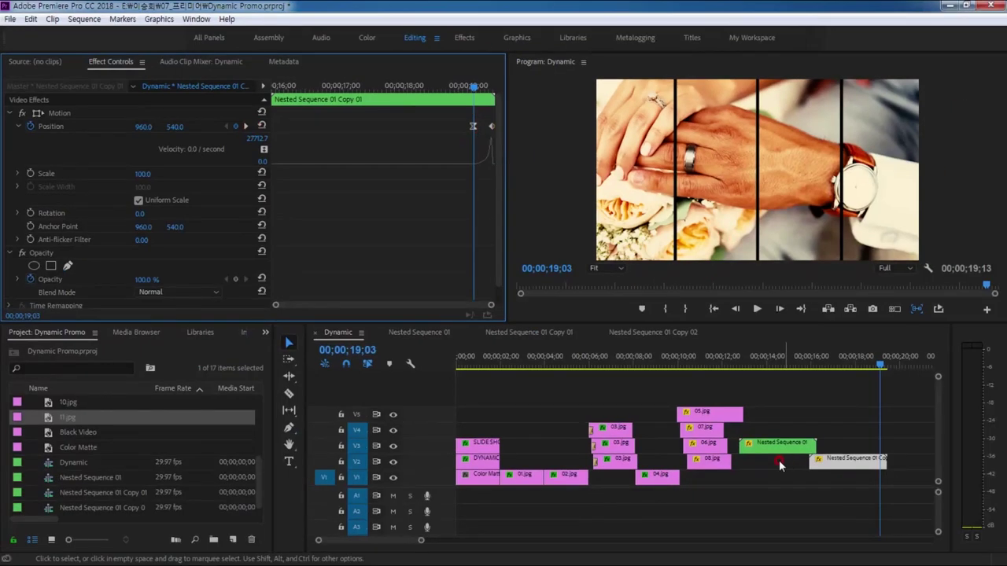
# Place Nested Sequence 01 Copy 02 on V1 at 19;03, deleting a first misplaced drop.
pyautogui.click(57, 509)
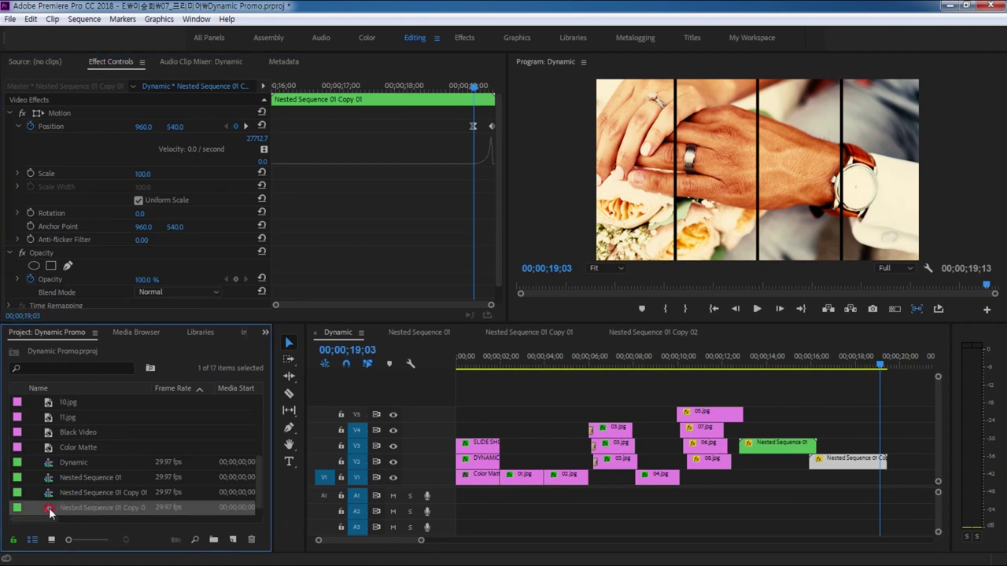
pyautogui.moveTo(49, 512); pyautogui.dragTo(875, 479)
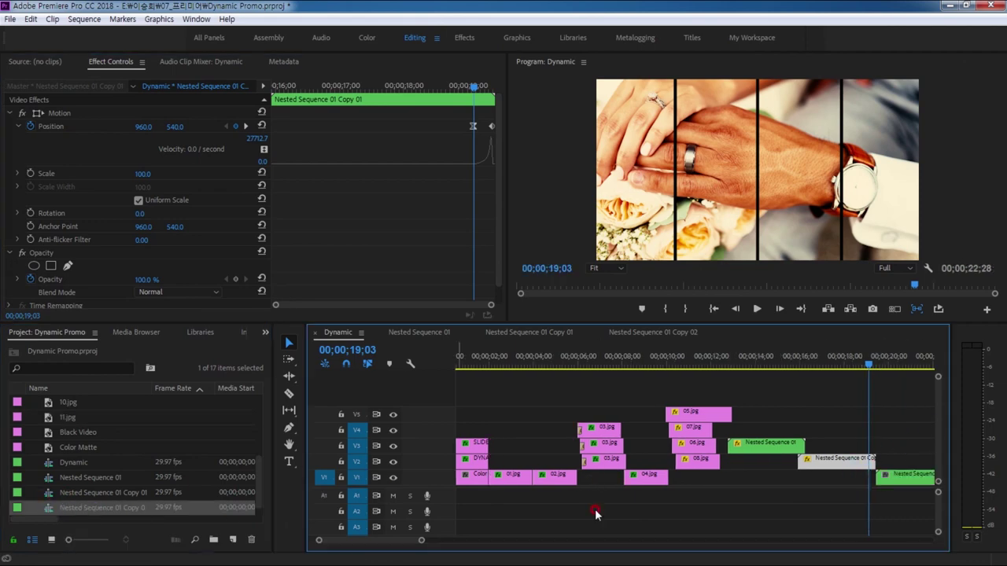
pyautogui.press('Delete')
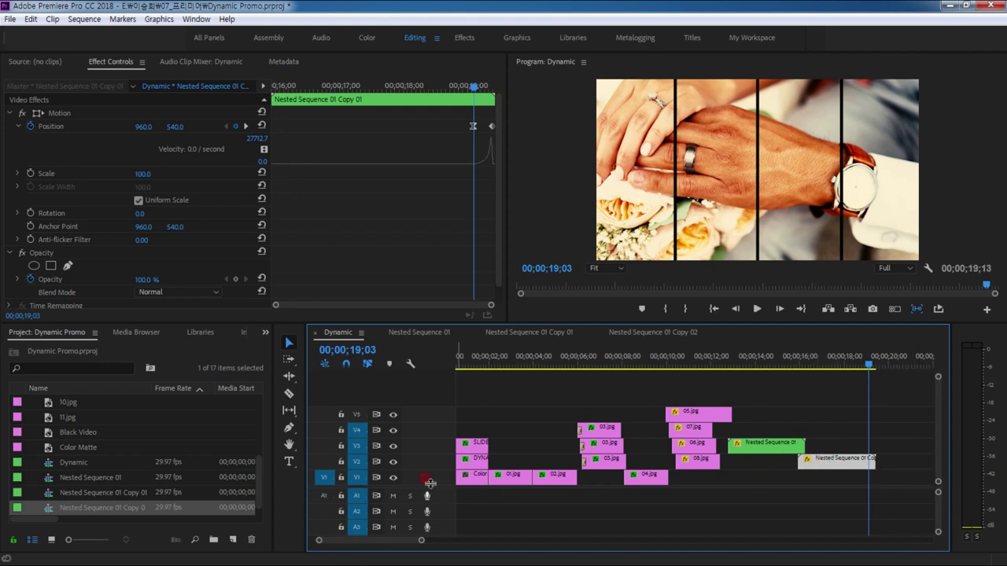
pyautogui.click(378, 497)
pyautogui.click(121, 553)
pyautogui.moveTo(57, 512); pyautogui.dragTo(873, 487)
pyautogui.press('-')
# Apply a 1-second Cross Dissolve to the end of the Copy 02 clip on V1.
pyautogui.click(410, 455)
pyautogui.click(261, 337)
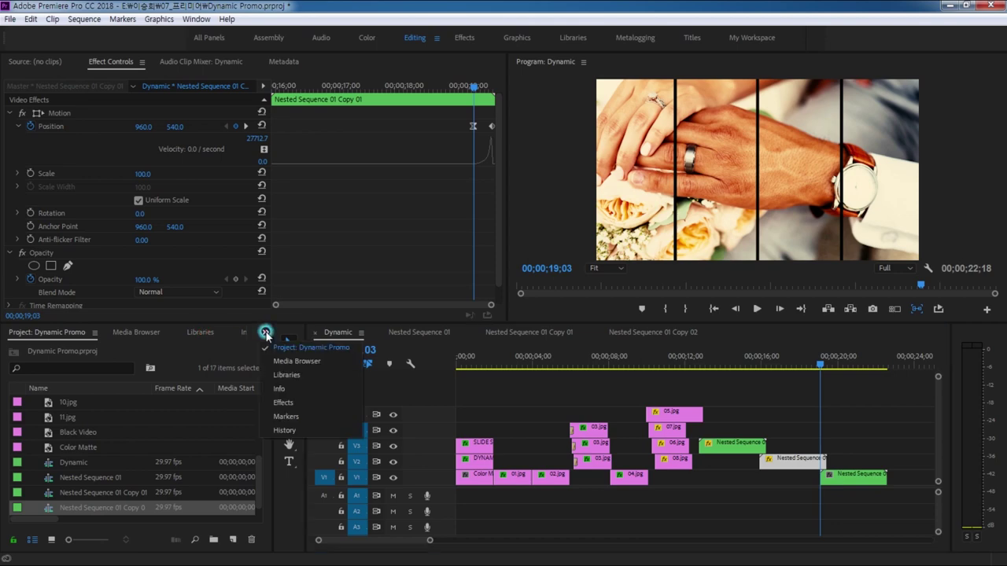
pyautogui.click(291, 407)
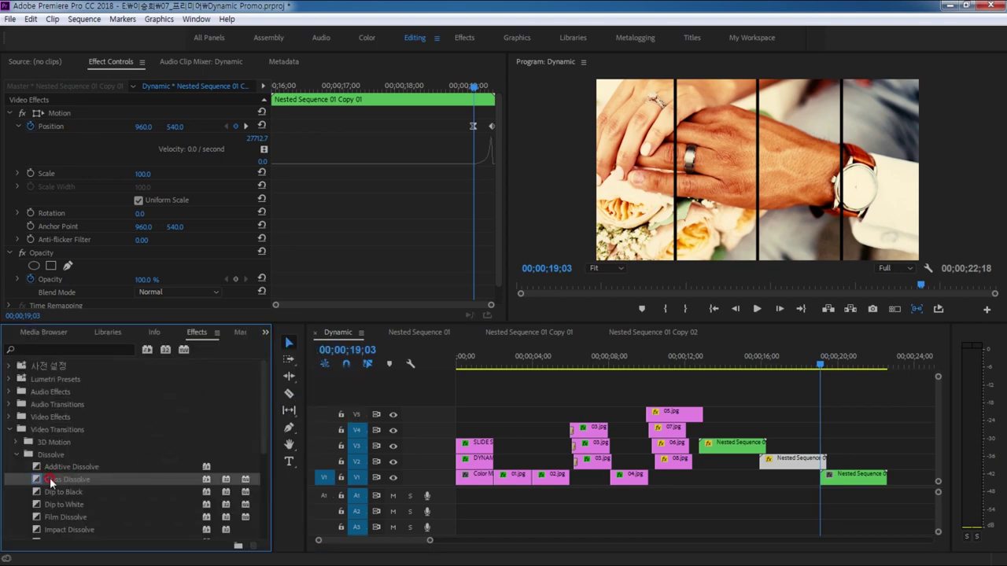
pyautogui.moveTo(34, 483); pyautogui.dragTo(881, 478)
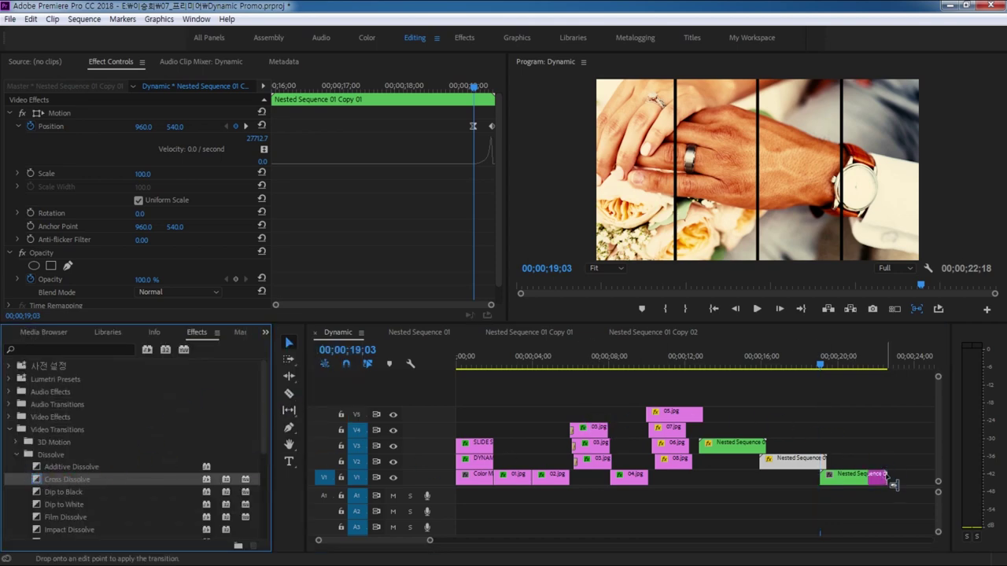
pyautogui.click(879, 477)
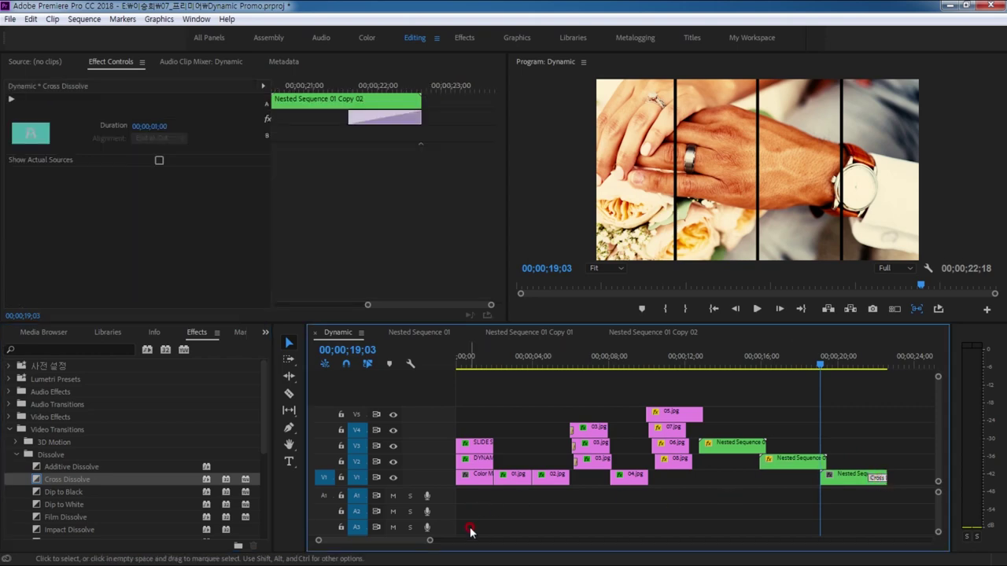
pyautogui.click(265, 335)
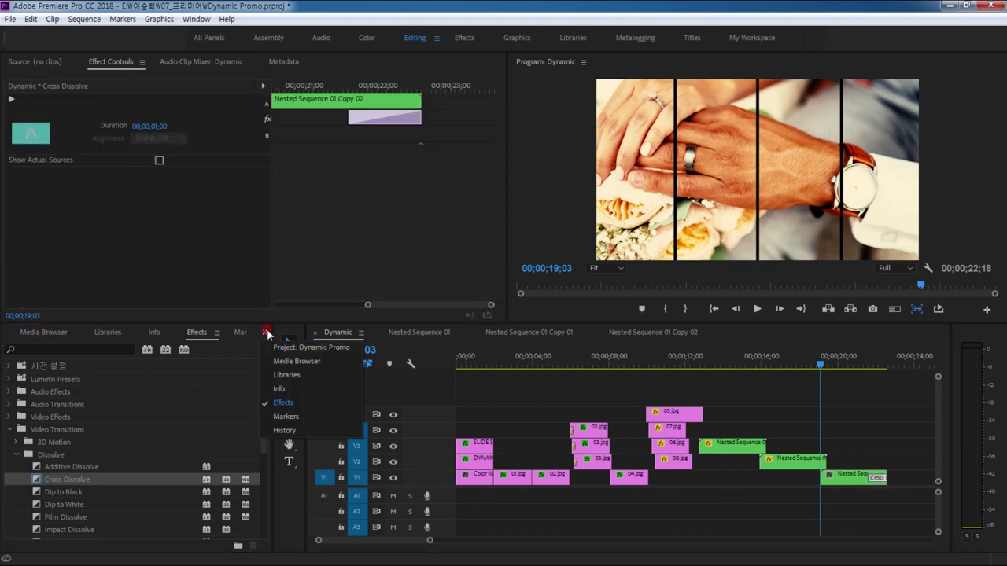
pyautogui.click(285, 347)
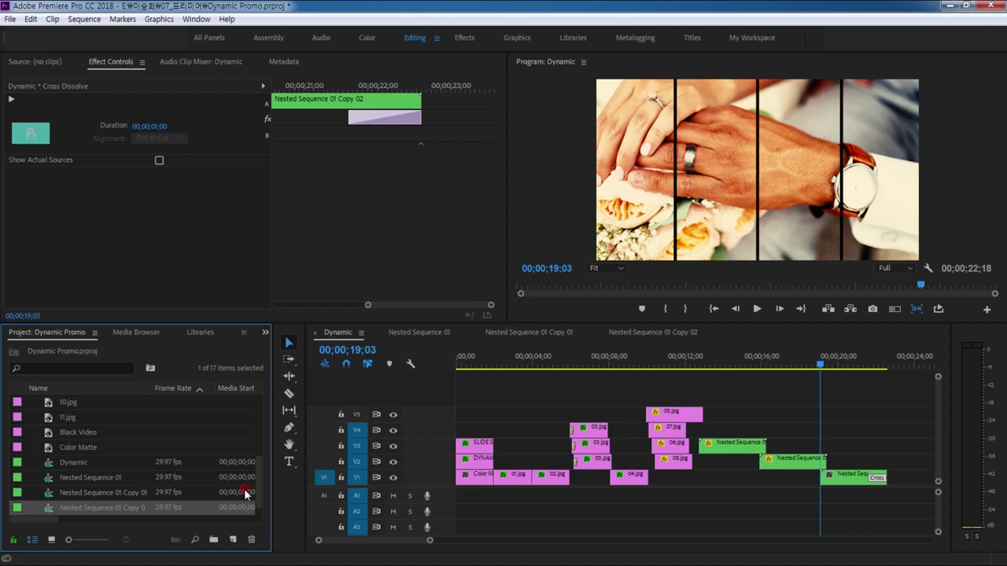
# Import Shuffle Dance Acoustic short version.wav and place it on track A1.
pyautogui.hotkey('ctrl', 'i')
pyautogui.press('s')
pyautogui.press('Return')
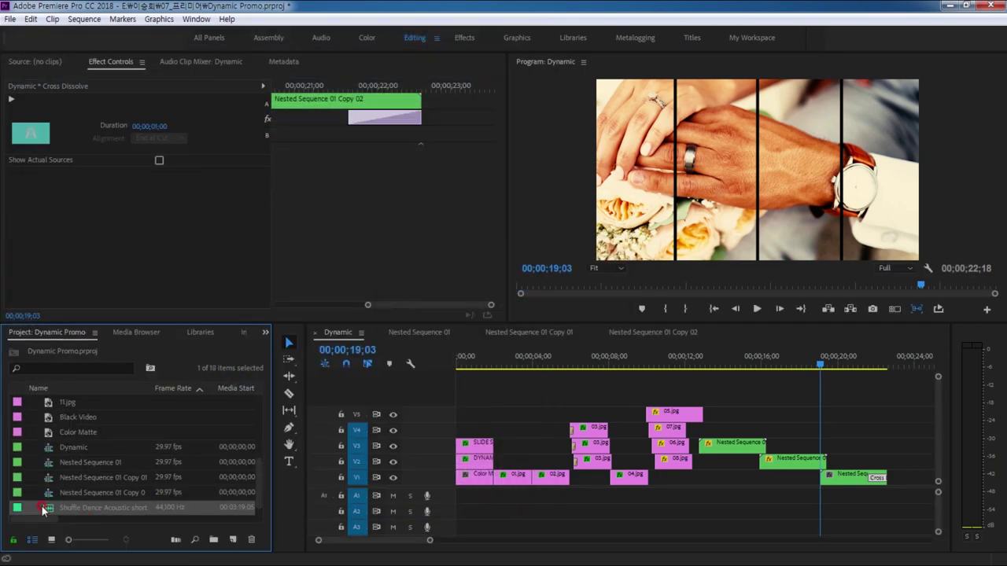
pyautogui.moveTo(48, 513)
pyautogui.mouseDown()
pyautogui.moveTo(469, 507)
pyautogui.moveTo(461, 501)
pyautogui.mouseUp()
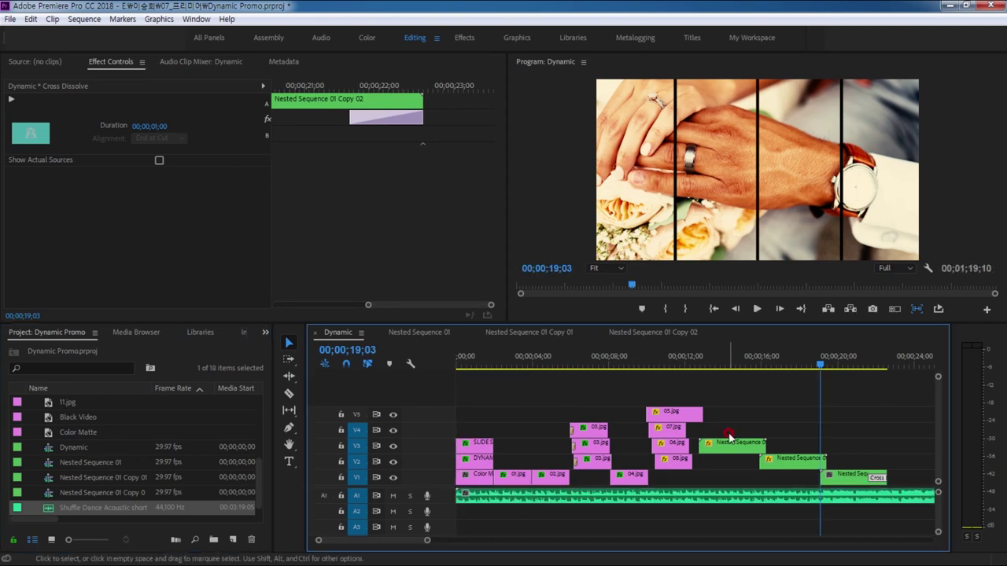
# Split the music at the video's end (22;18) and delete the overhanging part.
pyautogui.press('space')
pyautogui.press('End')
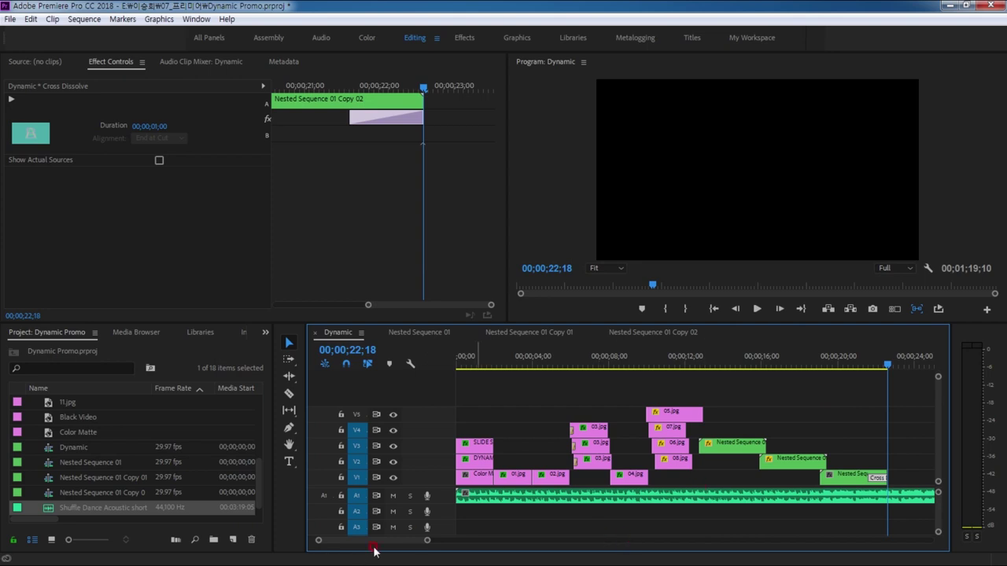
pyautogui.click(903, 498)
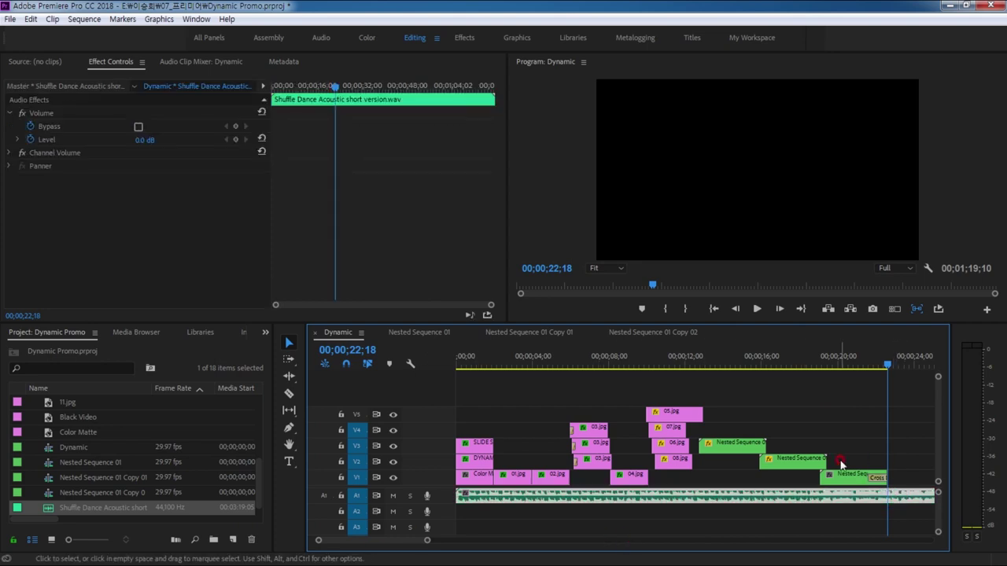
pyautogui.hotkey('ctrl', 'k')
pyautogui.click(911, 501)
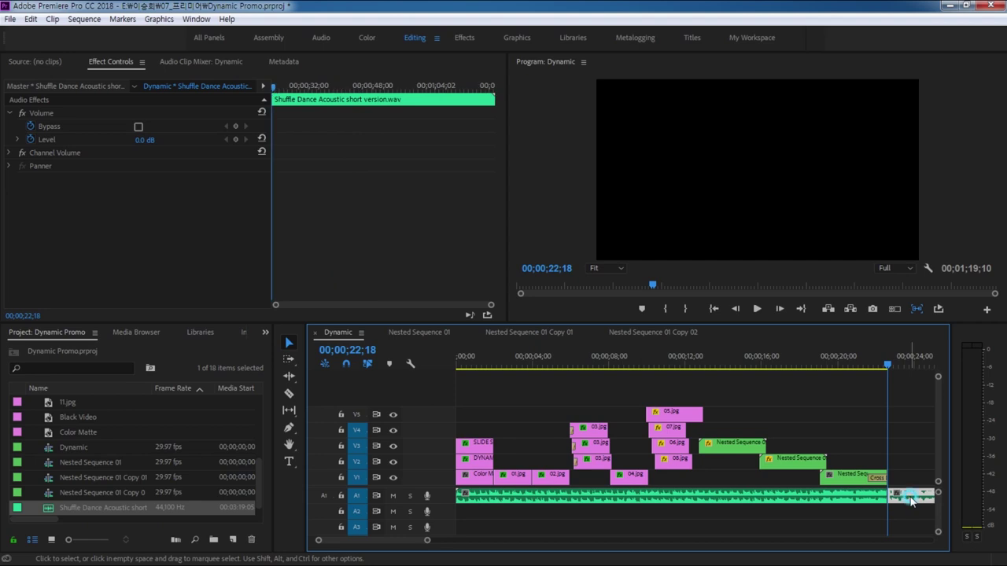
pyautogui.press('Delete')
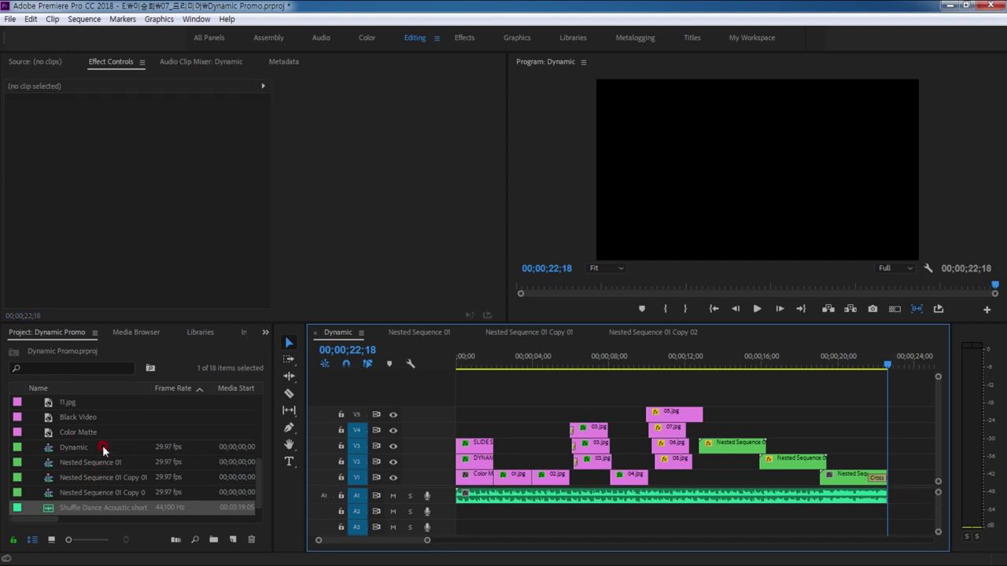
pyautogui.click(263, 333)
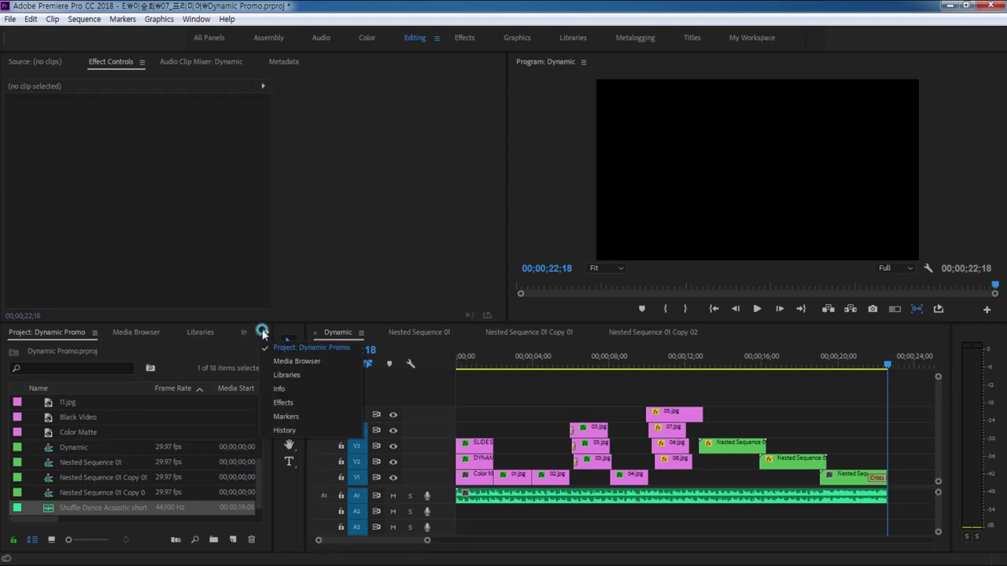
# Apply the Constant Power crossfade to the end of the music on A1.
pyautogui.click(282, 405)
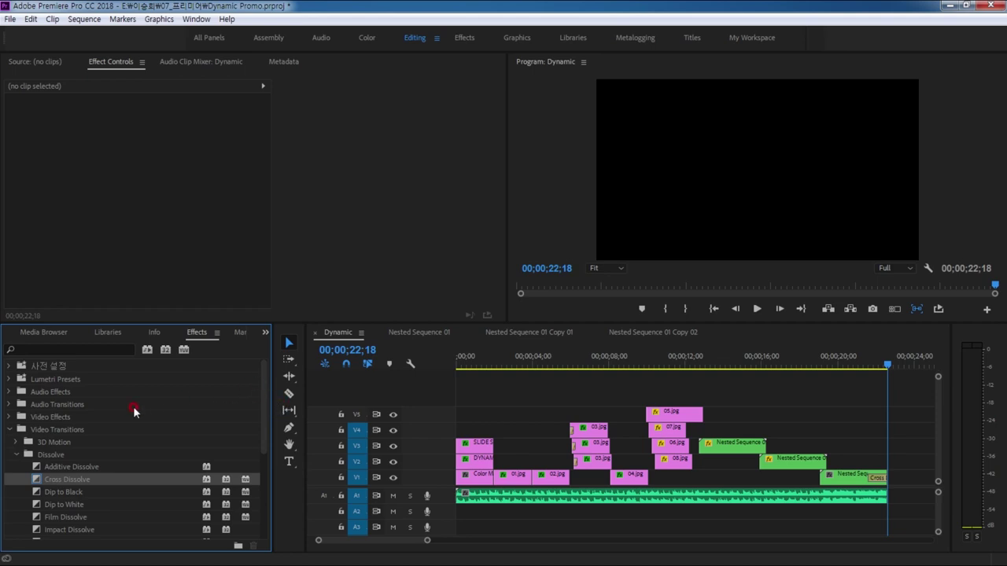
pyautogui.click(10, 432)
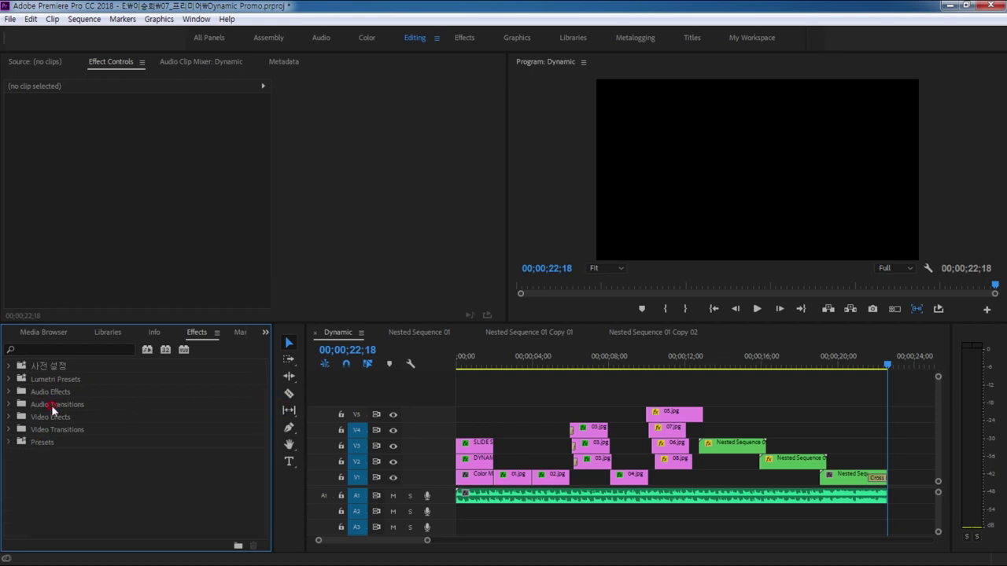
pyautogui.click(52, 406)
pyautogui.click(9, 405)
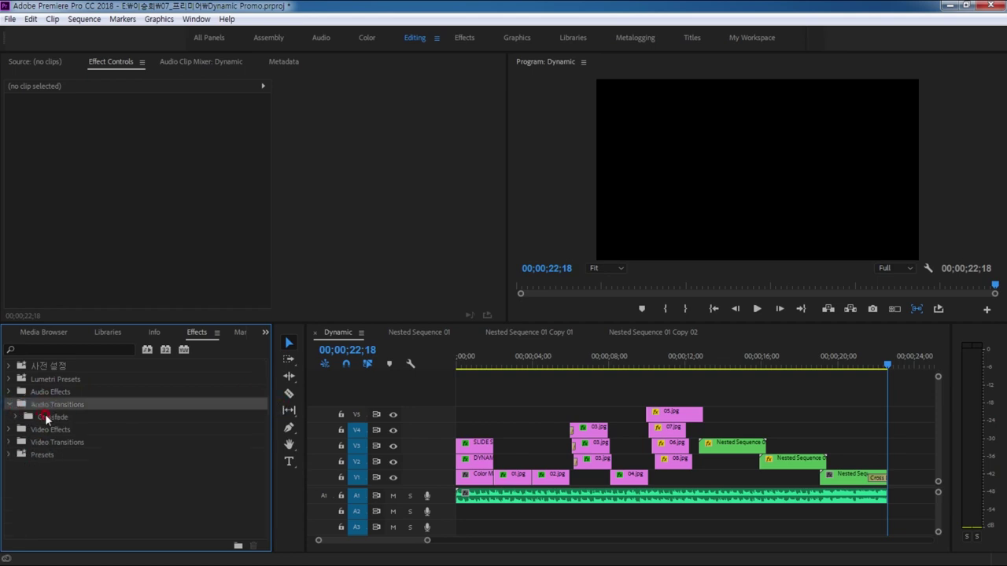
pyautogui.click(23, 417)
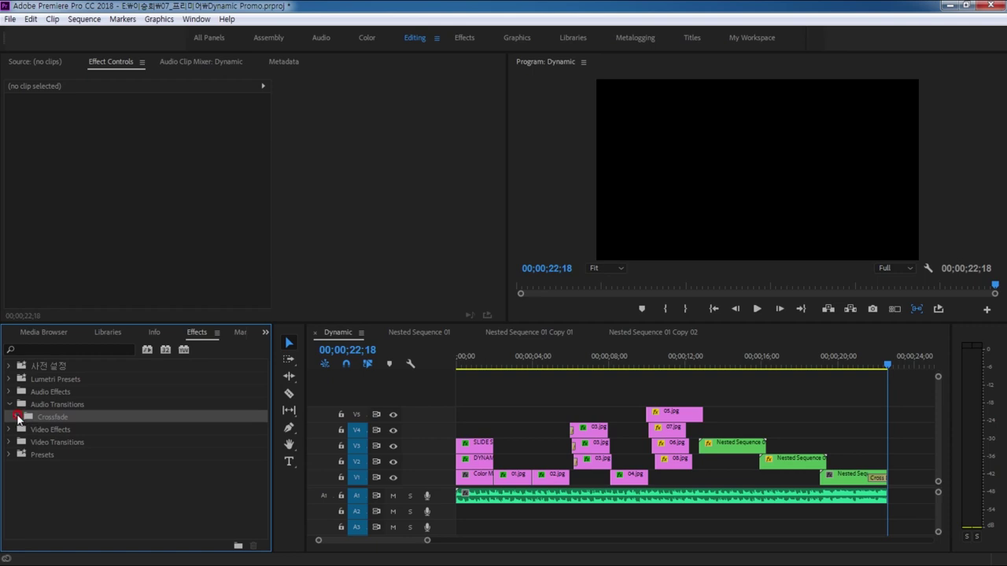
pyautogui.click(18, 417)
pyautogui.click(41, 443)
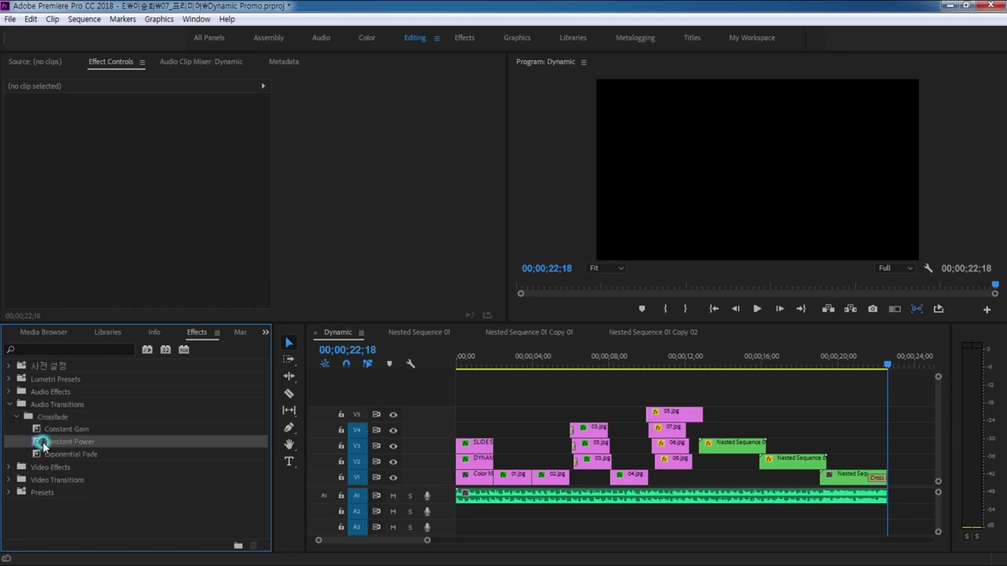
pyautogui.moveTo(37, 444); pyautogui.dragTo(879, 497)
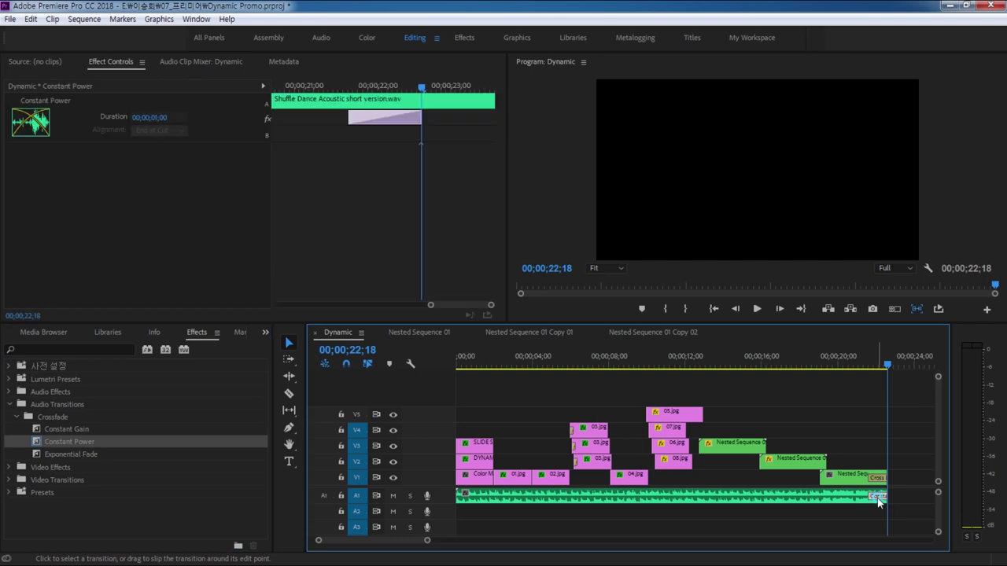
# Set the crossfade duration to 00;00;01;14 and review from the start in an enlarged Program monitor.
pyautogui.doubleClick(876, 497)
pyautogui.click(494, 289)
pyautogui.write('1')
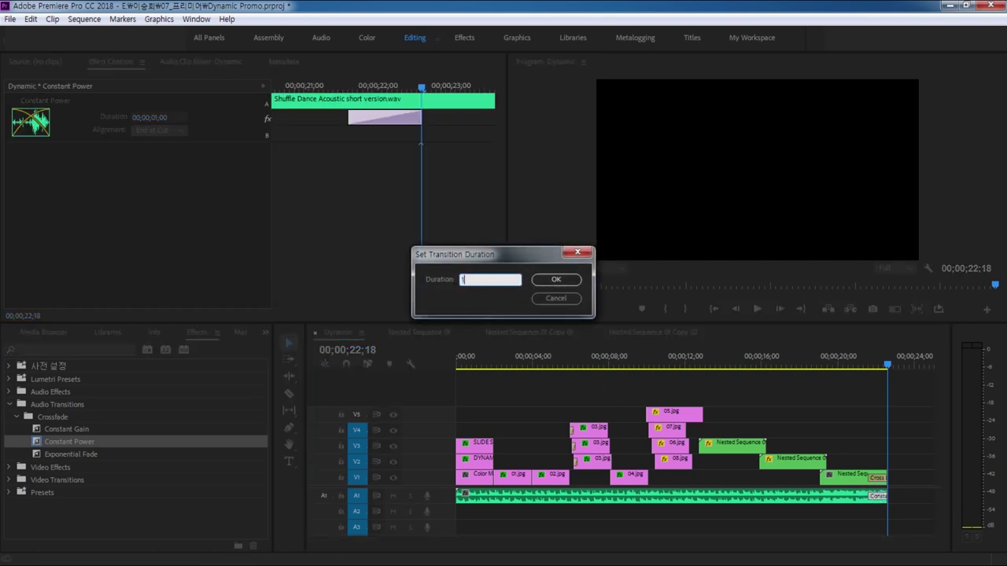
pyautogui.press('Return')
pyautogui.click(458, 287)
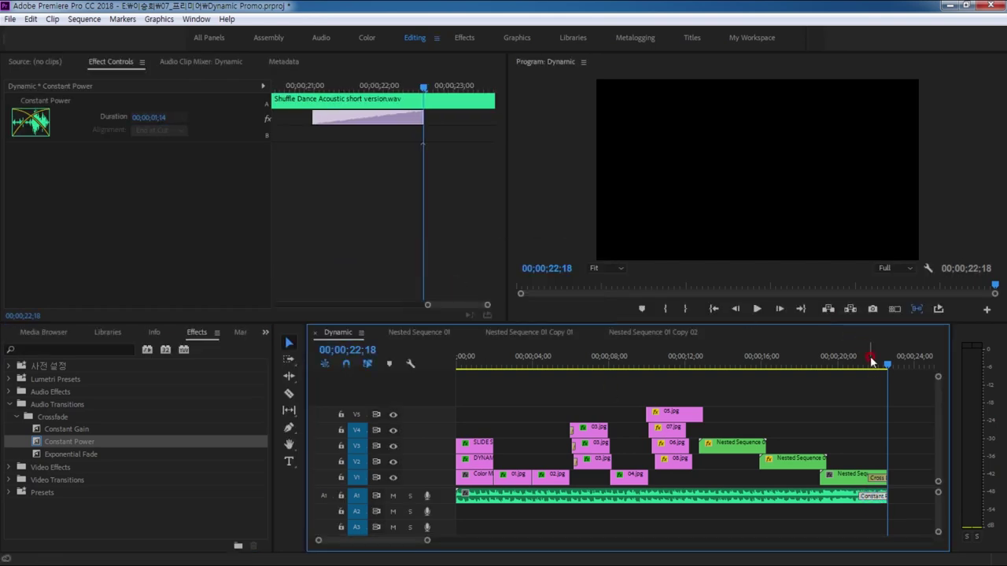
pyautogui.press('Home')
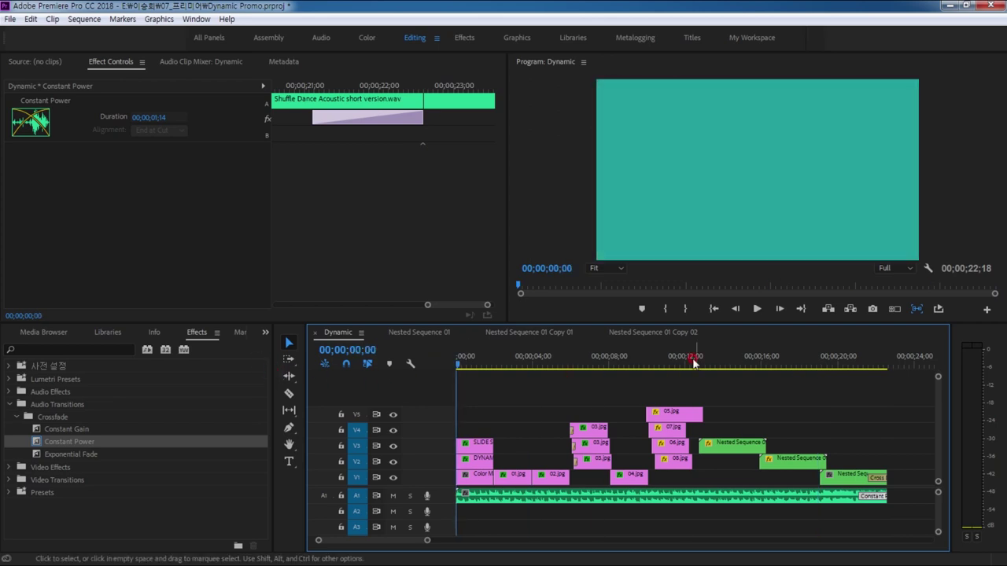
pyautogui.press('`')
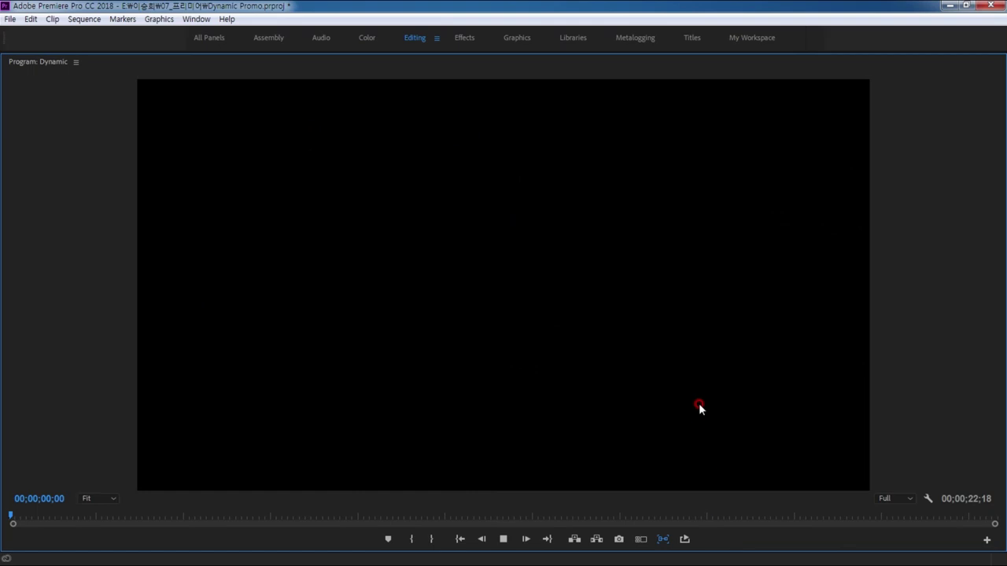
pyautogui.press('space')
pyautogui.press('`')
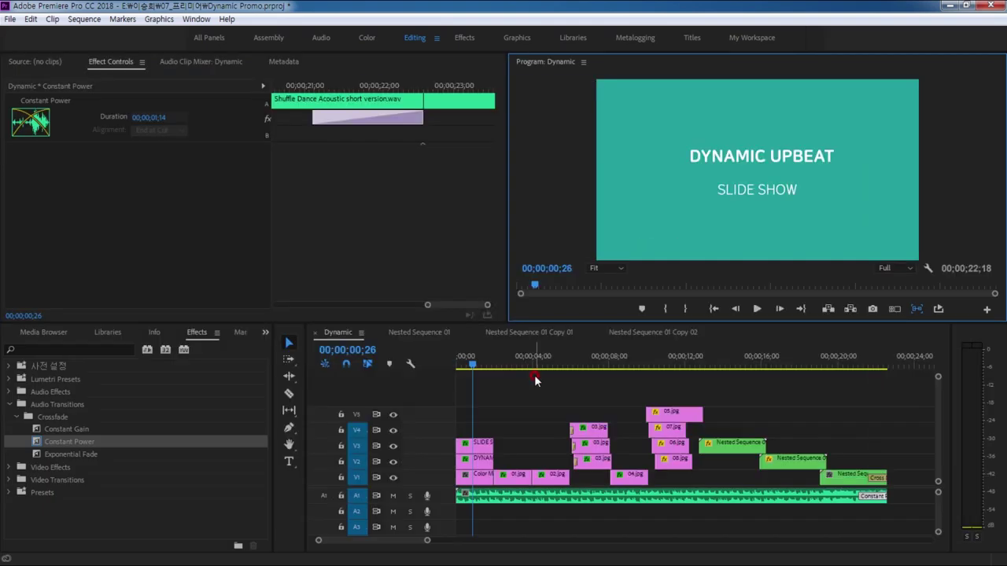
pyautogui.moveTo(473, 368); pyautogui.dragTo(457, 367)
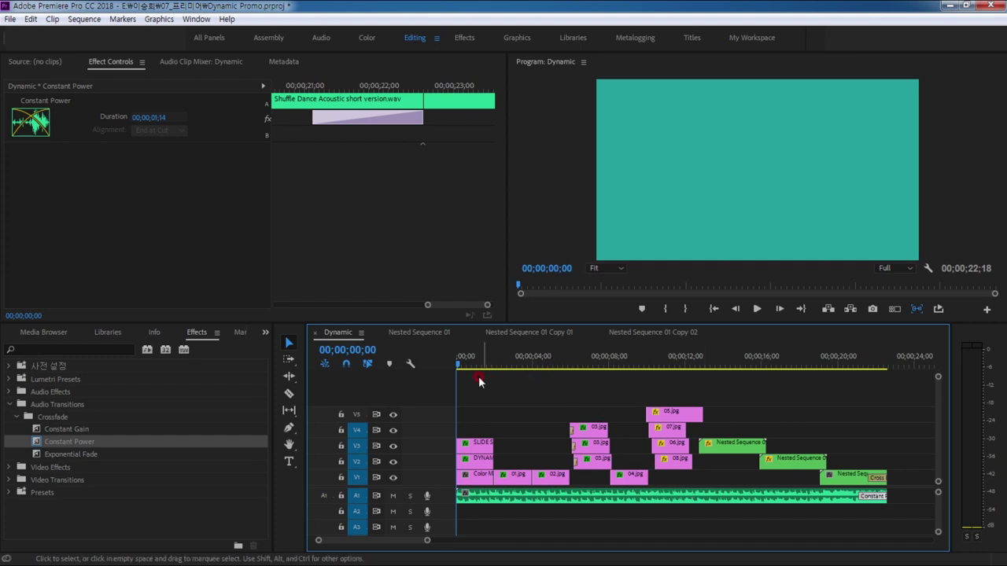
pyautogui.click(510, 374)
# Scrub the timeline and inspect the 01.jpg, 03.jpg and 06.jpg clips' settings.
pyautogui.click(519, 480)
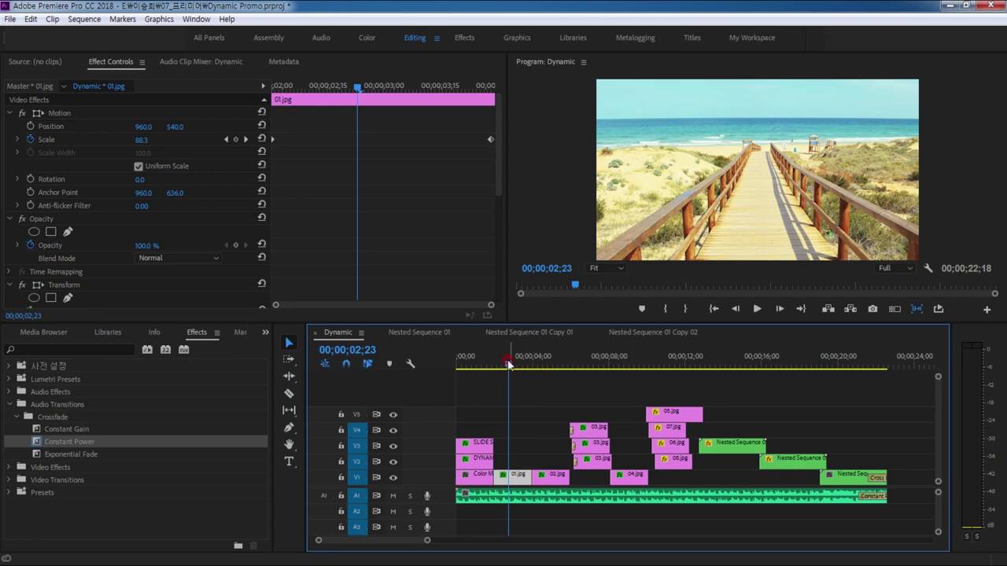
pyautogui.moveTo(508, 366); pyautogui.dragTo(589, 364)
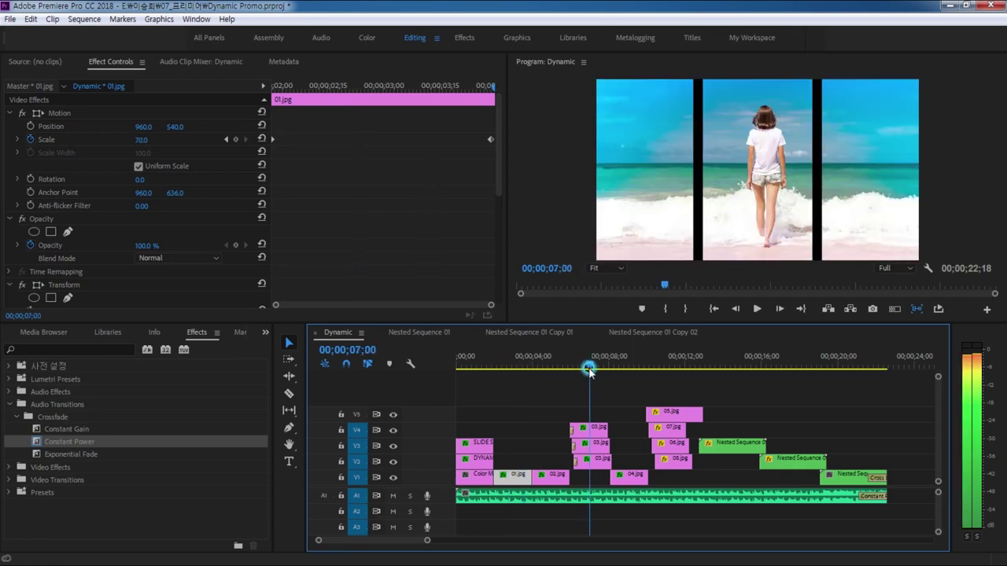
pyautogui.click(596, 429)
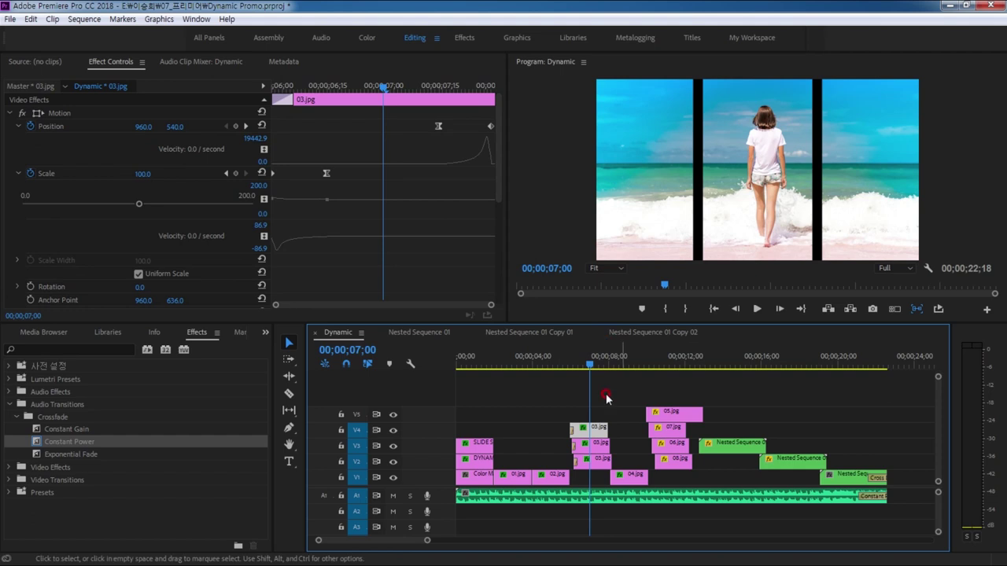
pyautogui.click(602, 460)
pyautogui.click(590, 445)
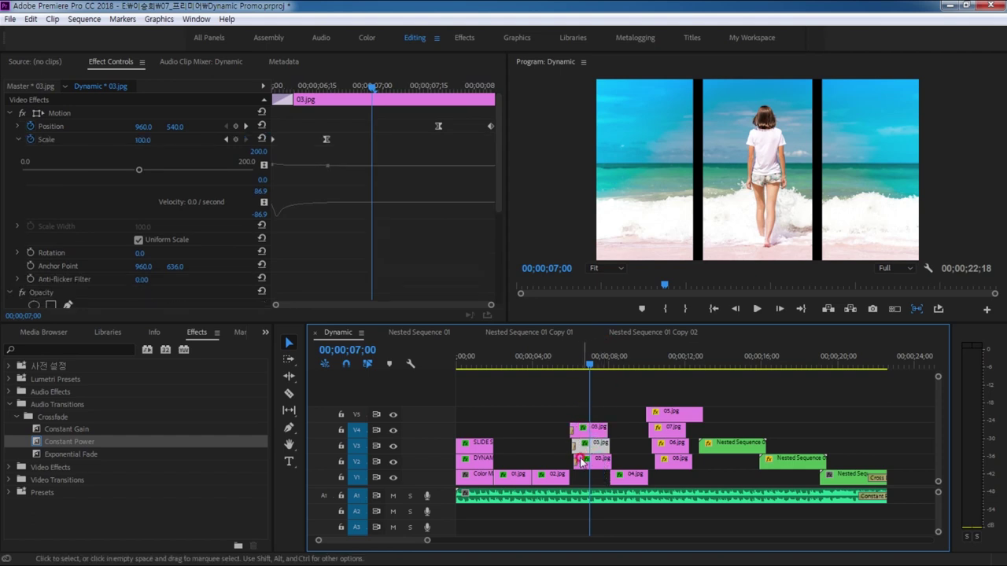
pyautogui.click(593, 463)
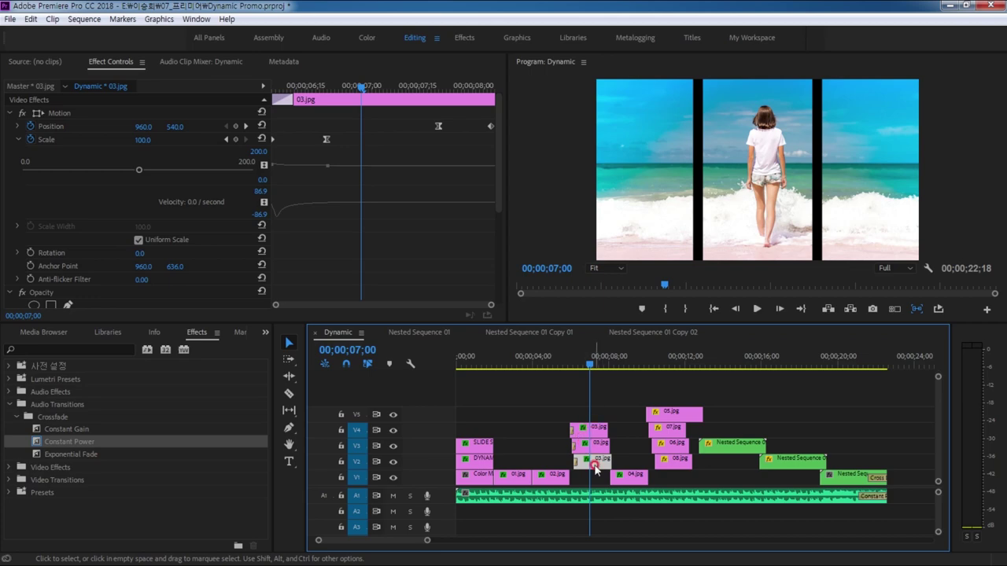
pyautogui.moveTo(590, 364); pyautogui.dragTo(669, 365)
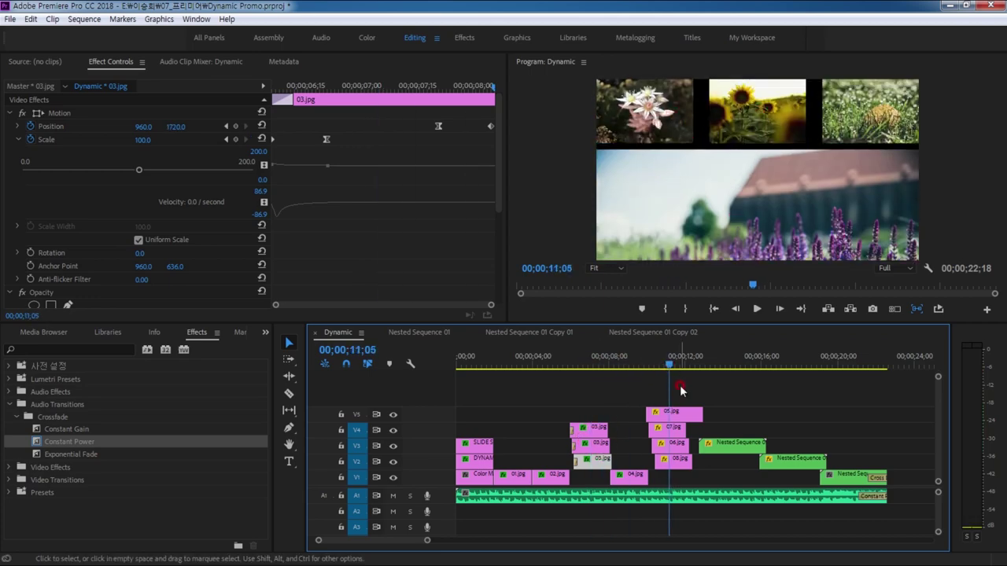
pyautogui.click(670, 444)
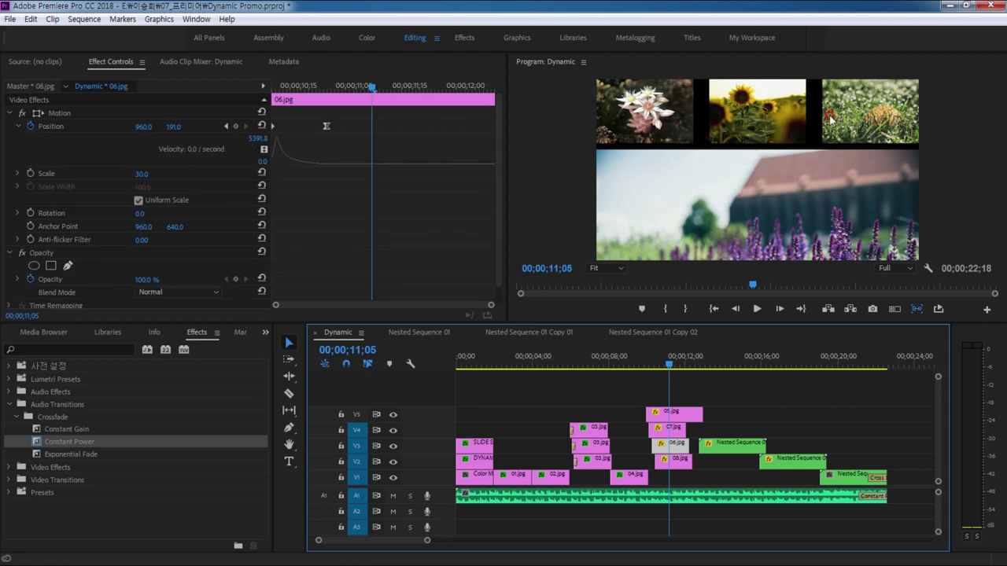
pyautogui.moveTo(713, 364); pyautogui.dragTo(738, 376)
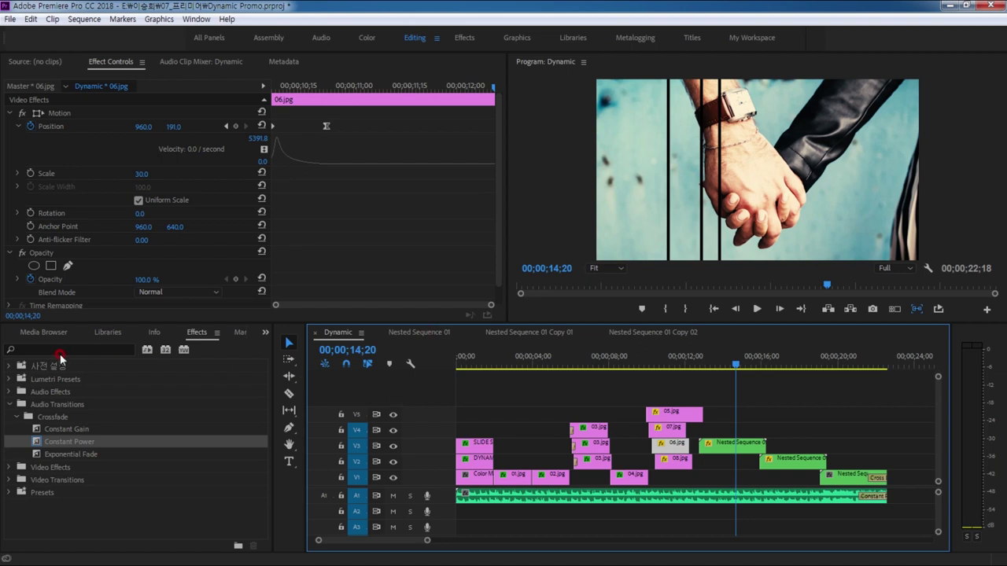
# Restore the Project panel, view Nested Sequence 01 Copy 01, then select the V3 nested clip in Dynamic.
pyautogui.click(265, 332)
pyautogui.click(303, 343)
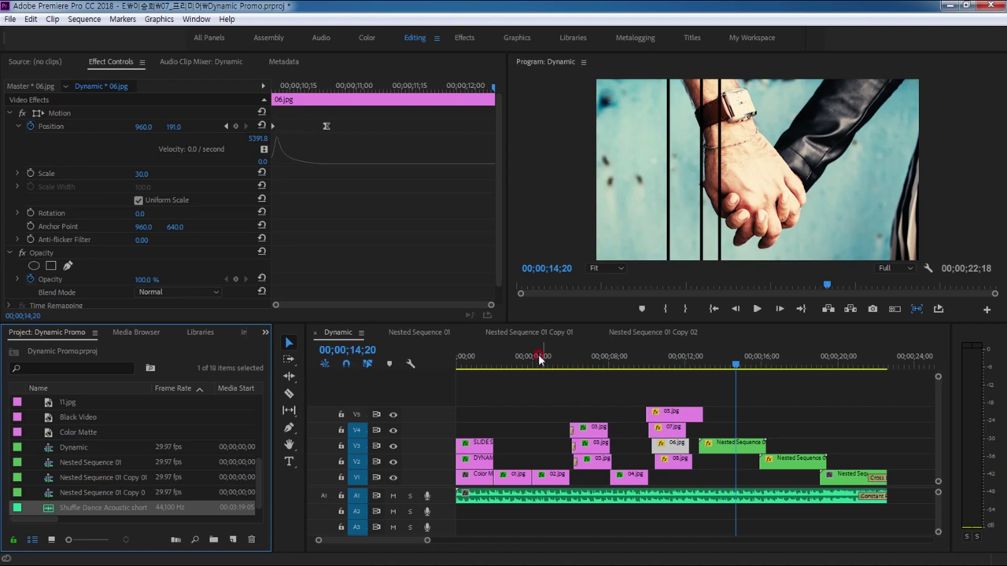
pyautogui.click(516, 334)
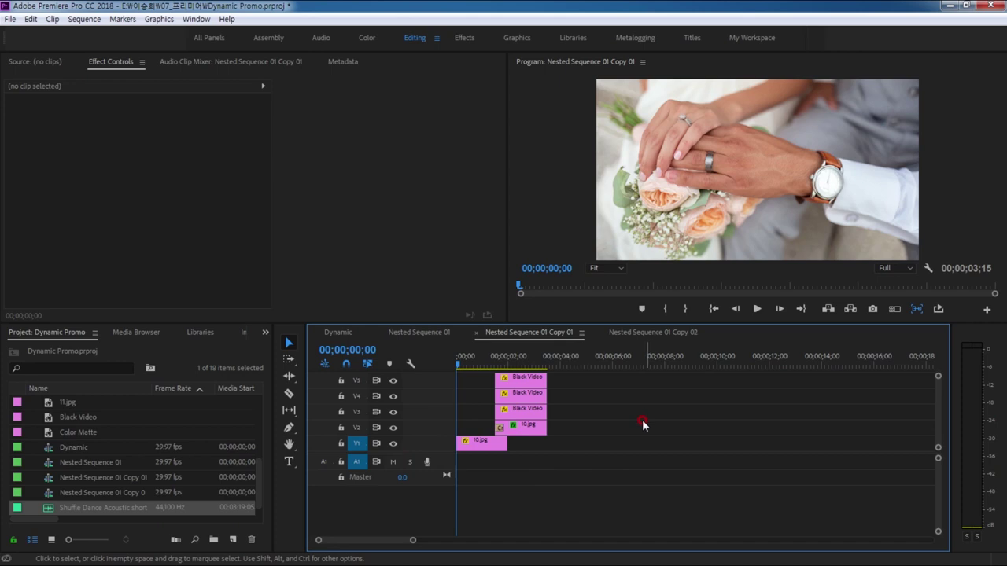
pyautogui.click(332, 333)
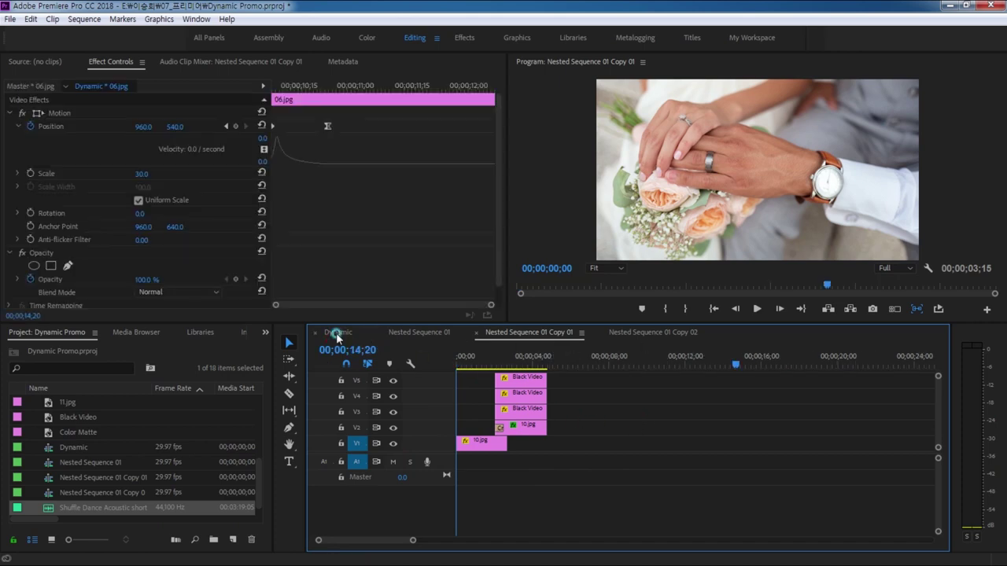
pyautogui.click(731, 444)
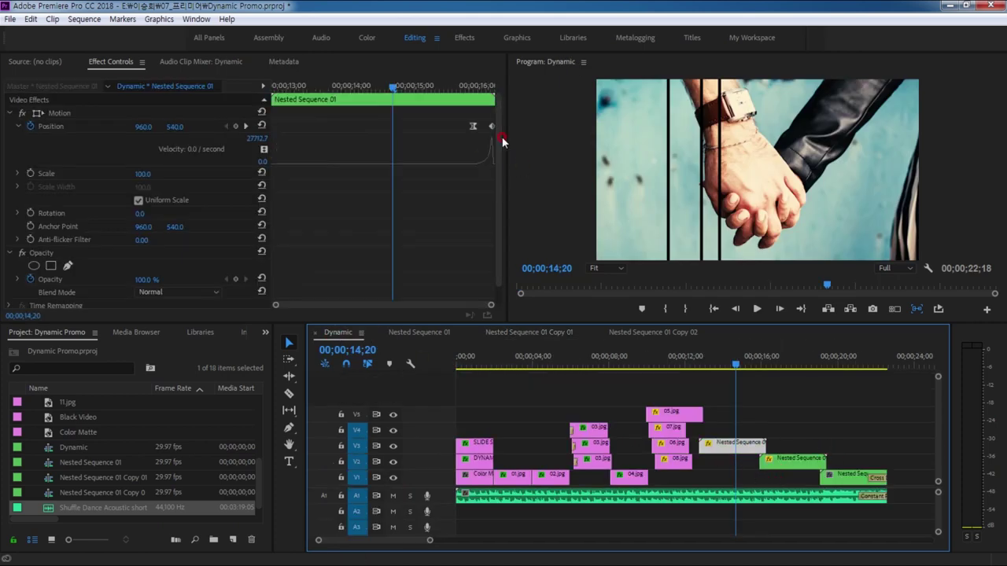